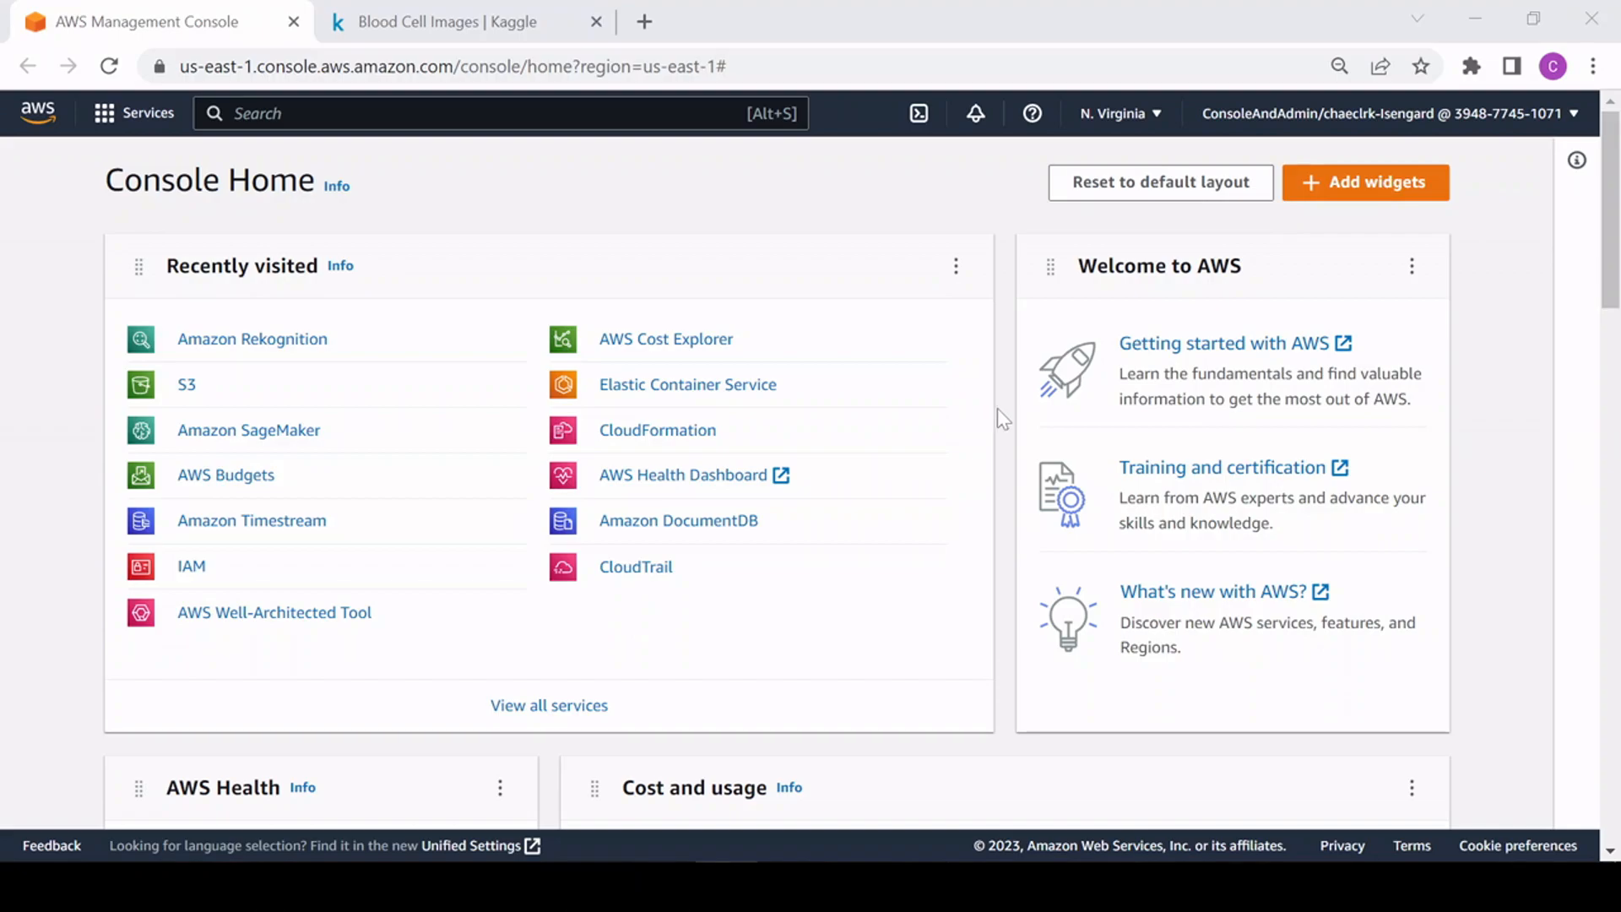
Step: Switch to the Blood Cell Images dataset on Kaggle and read its content description
left_click(445, 16)
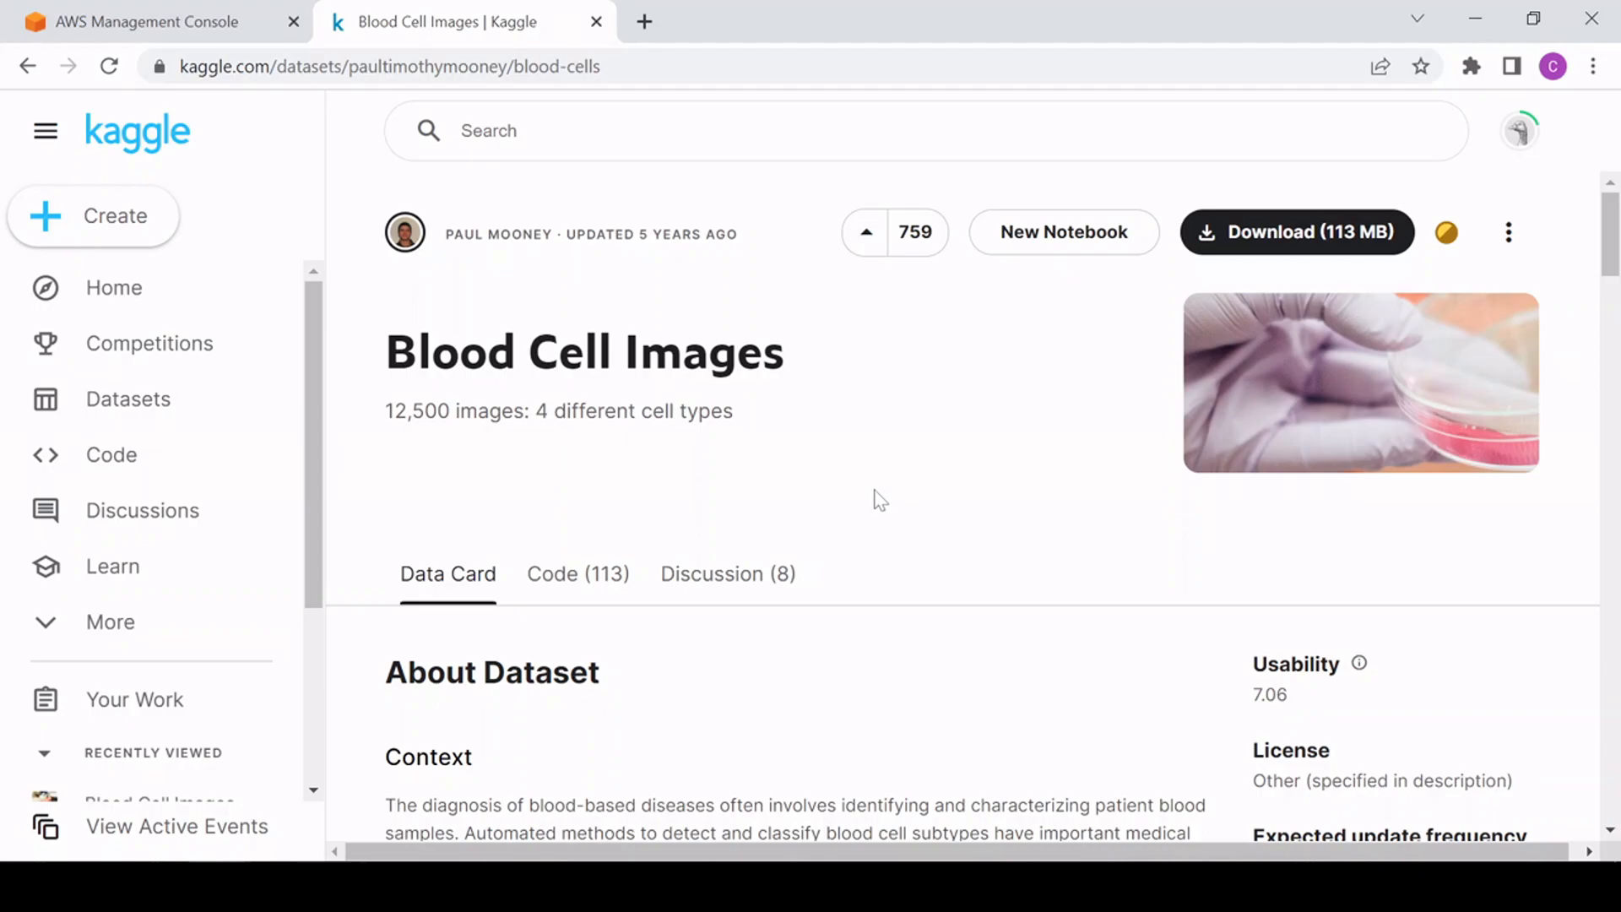
scroll(920, 488, "down", 5)
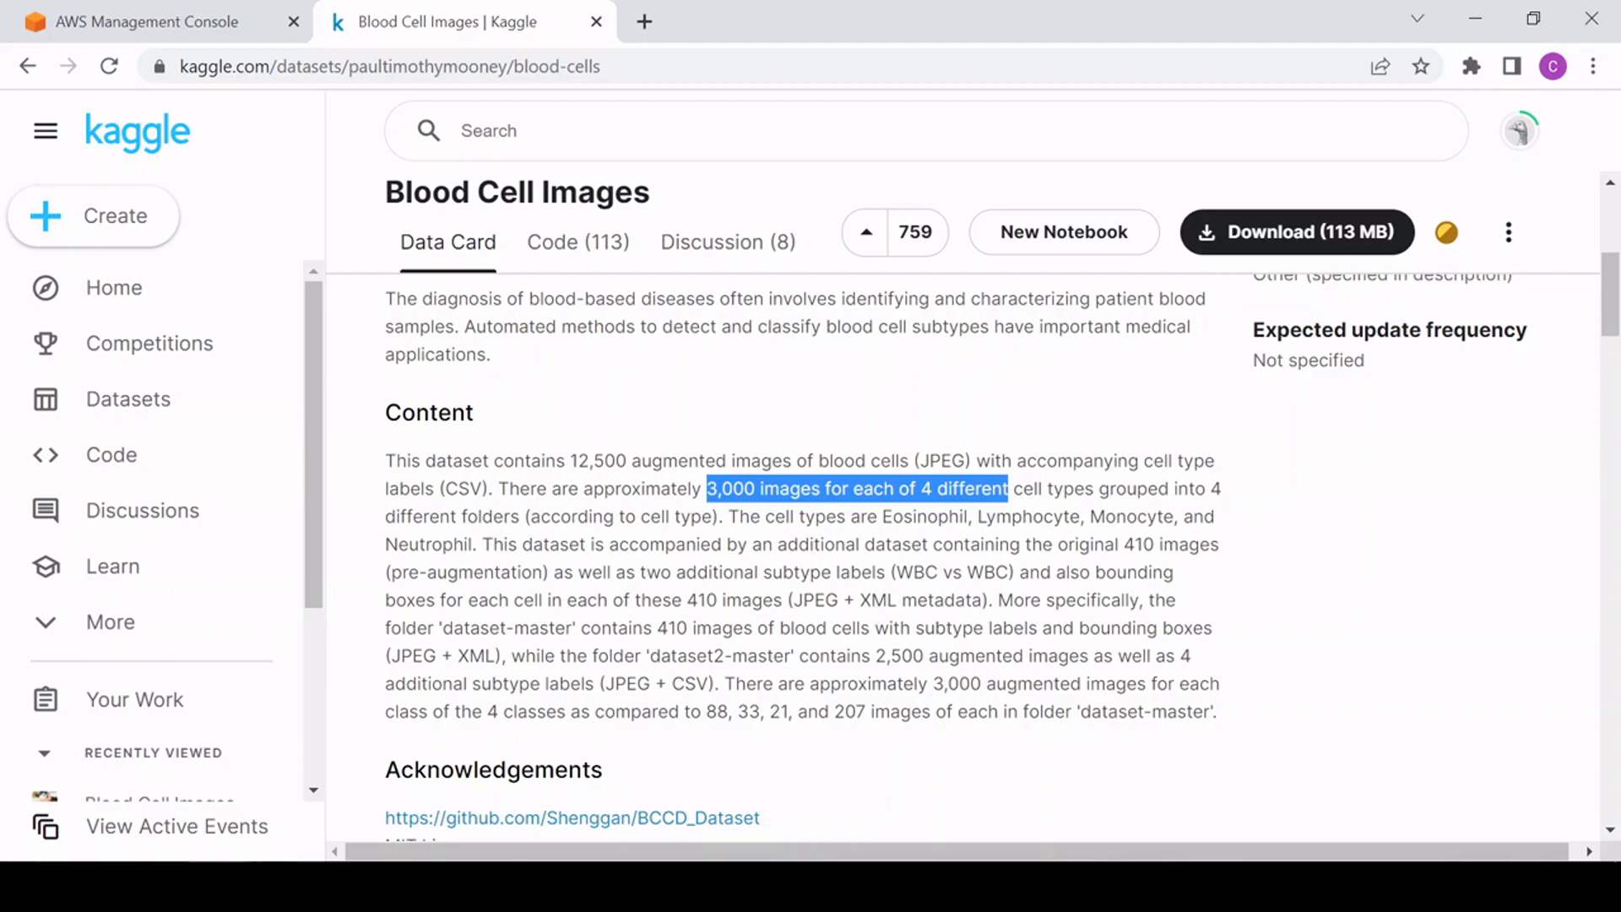
scroll(633, 358, "down", 9)
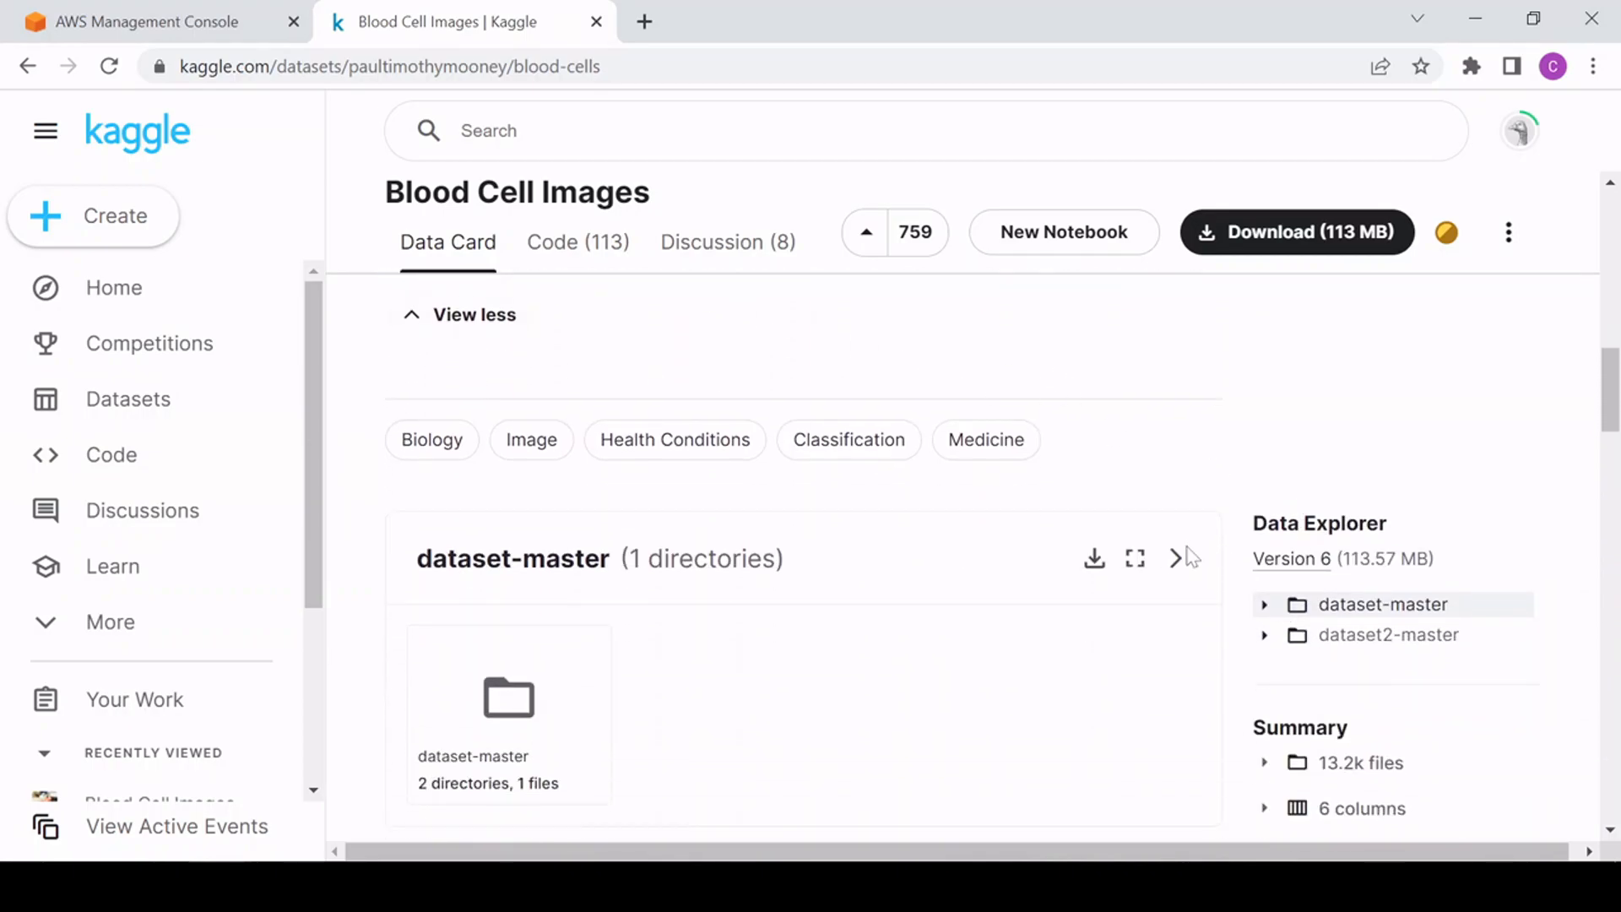
Step: Examine the folder structure of dataset2-master down to the cell-type folders inside TEST, and collapse it again
left_click(1263, 638)
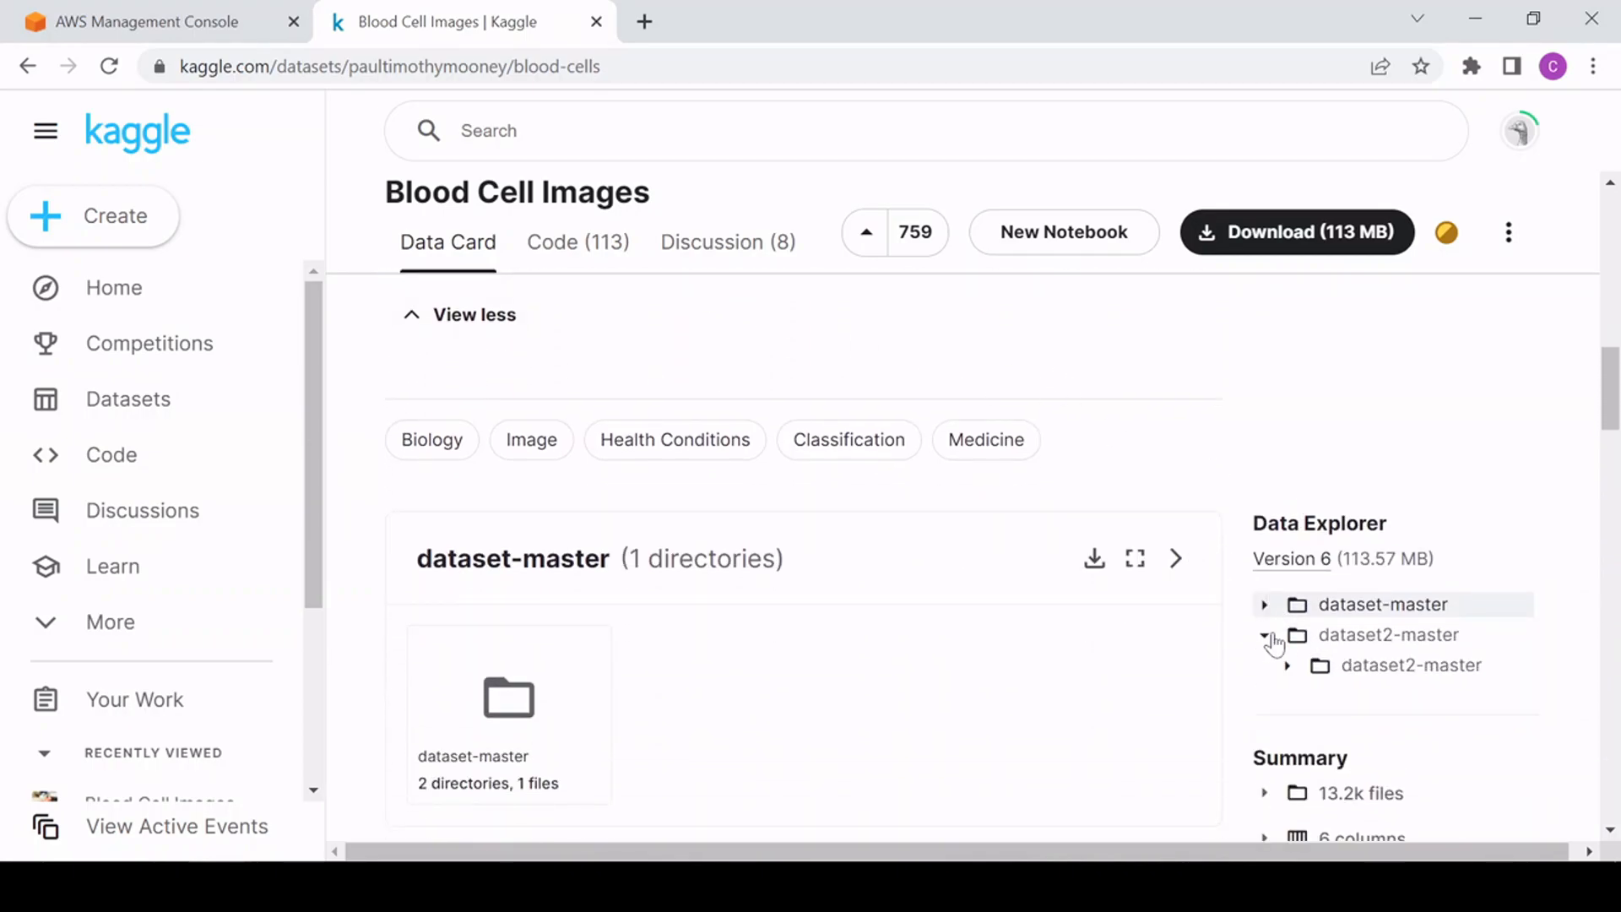
left_click(1288, 669)
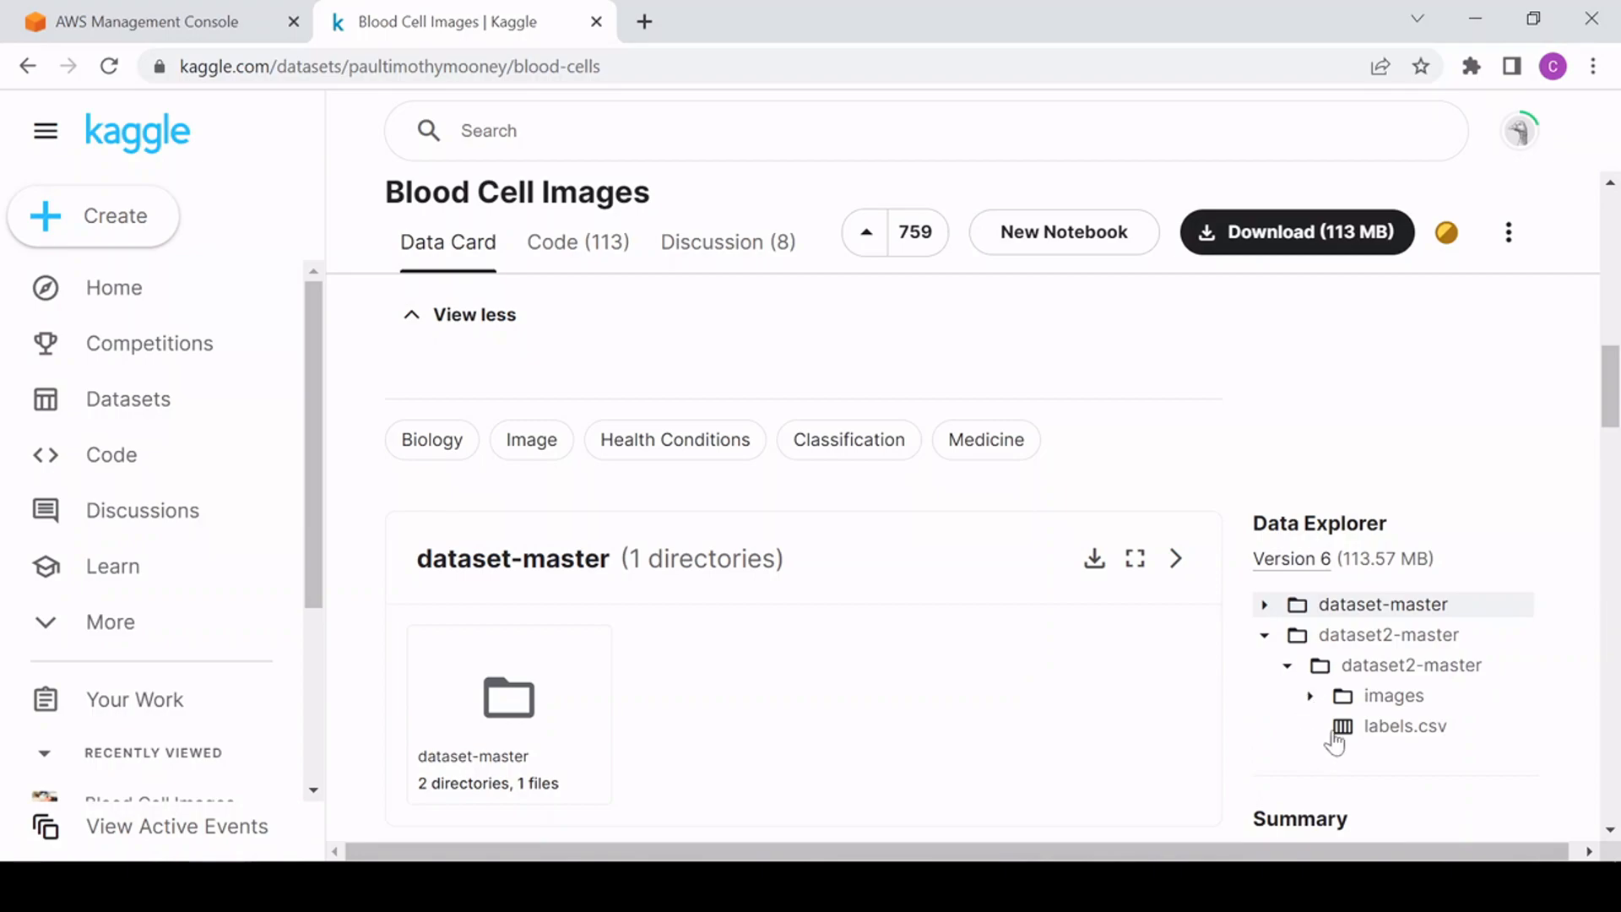
left_click(1308, 697)
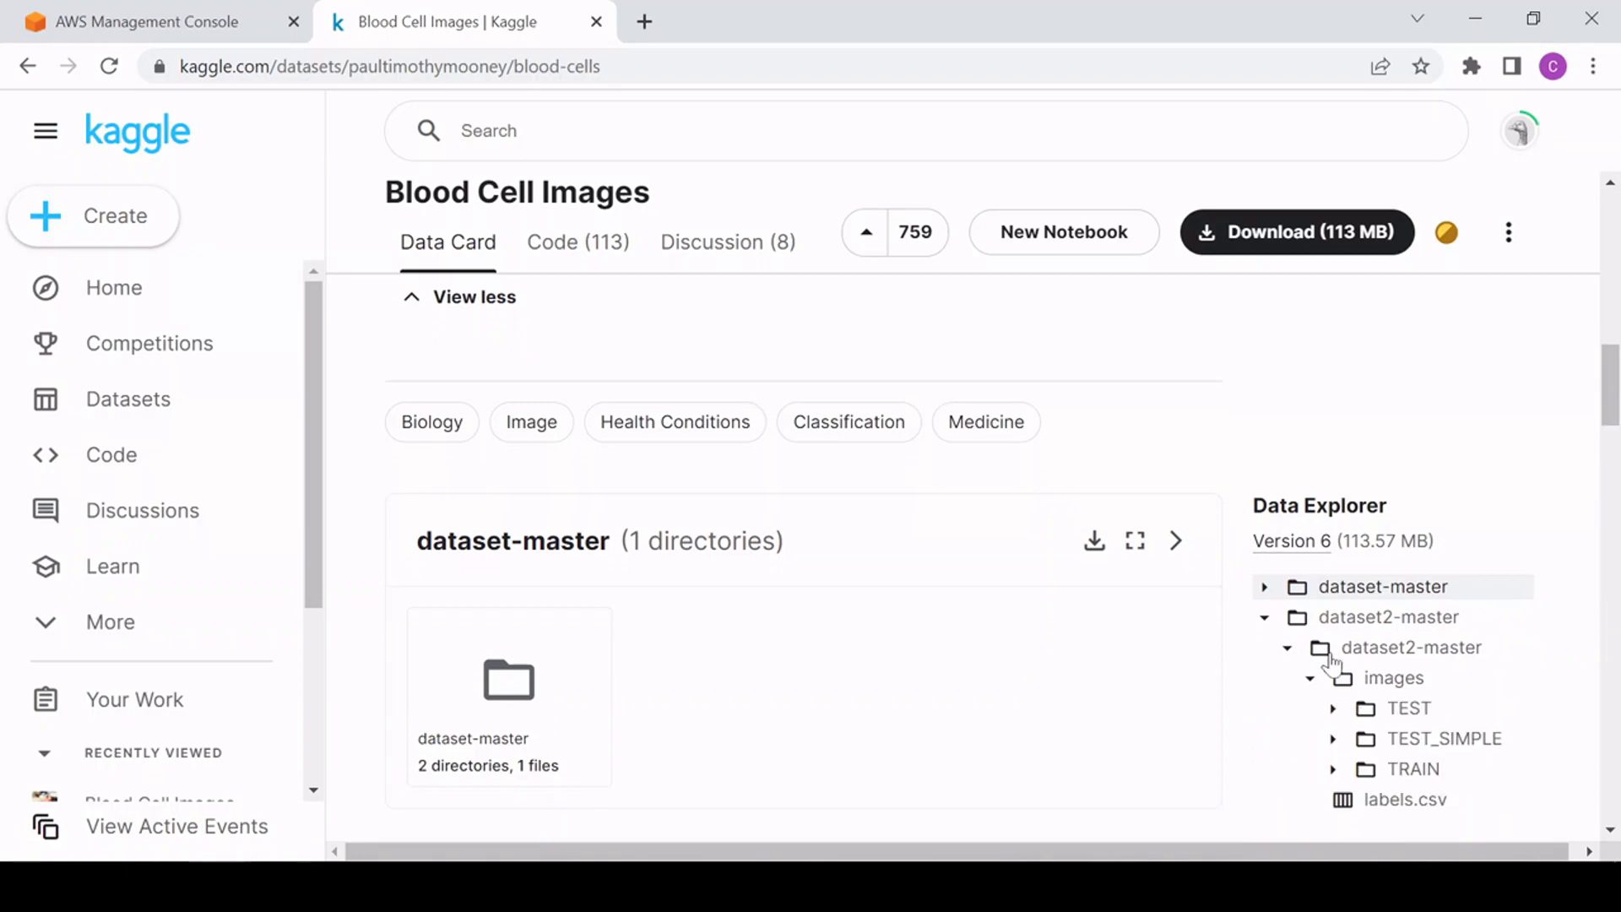
scroll(1307, 701, "down", 1)
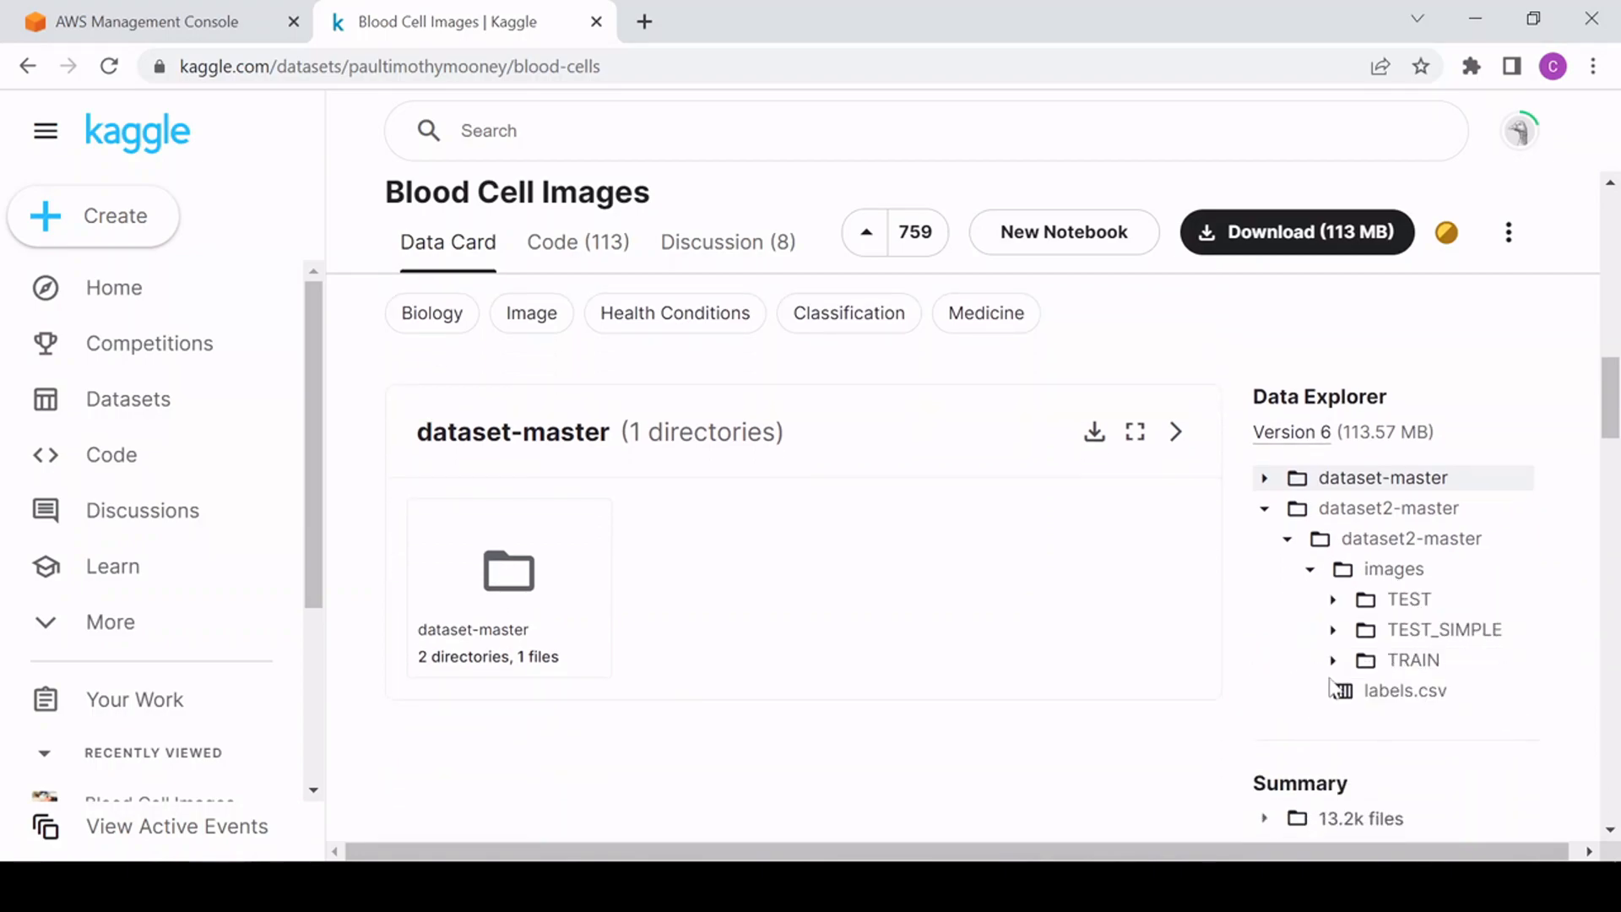
left_click(1333, 600)
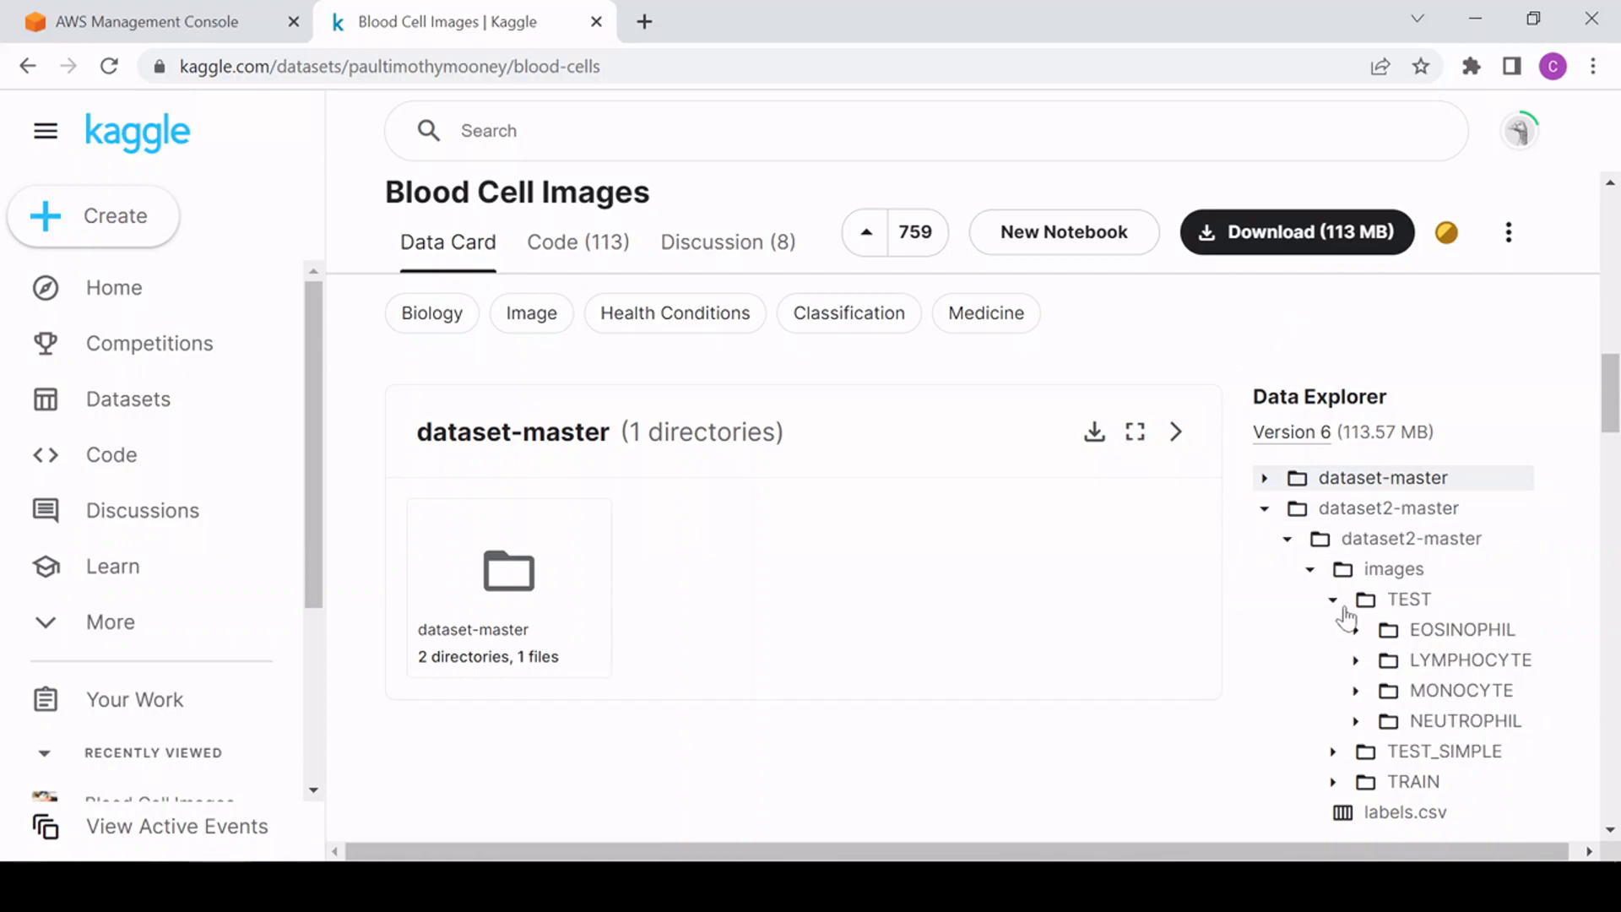
left_click(1265, 509)
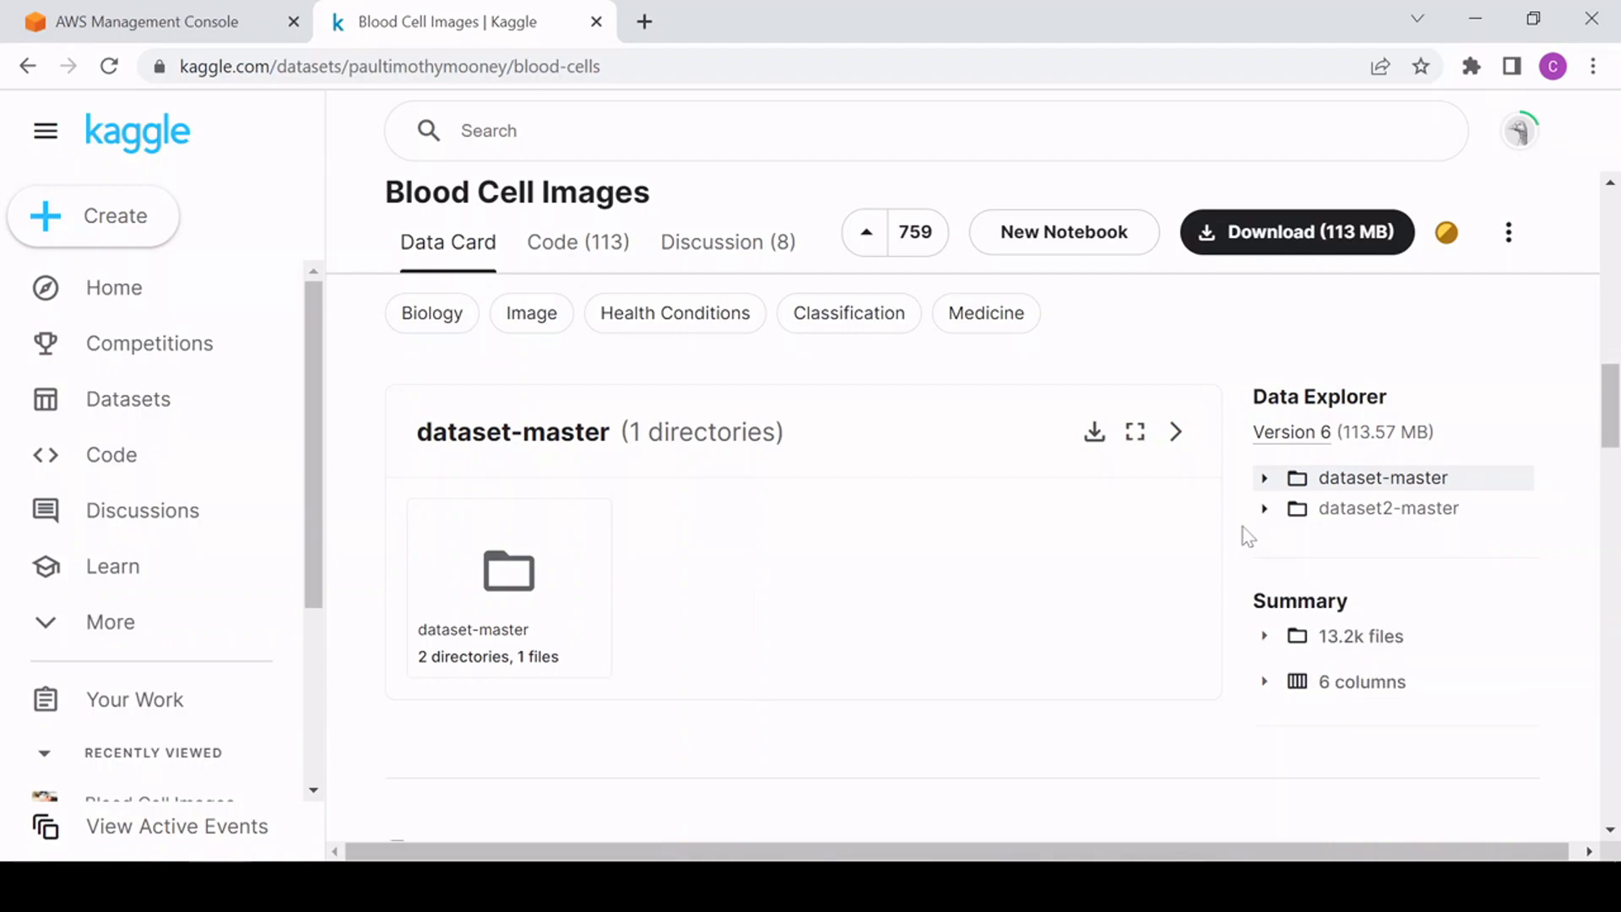
Step: Examine the contents of the dataset-master directory, including its Annotations files, and collapse it again
left_click(1264, 478)
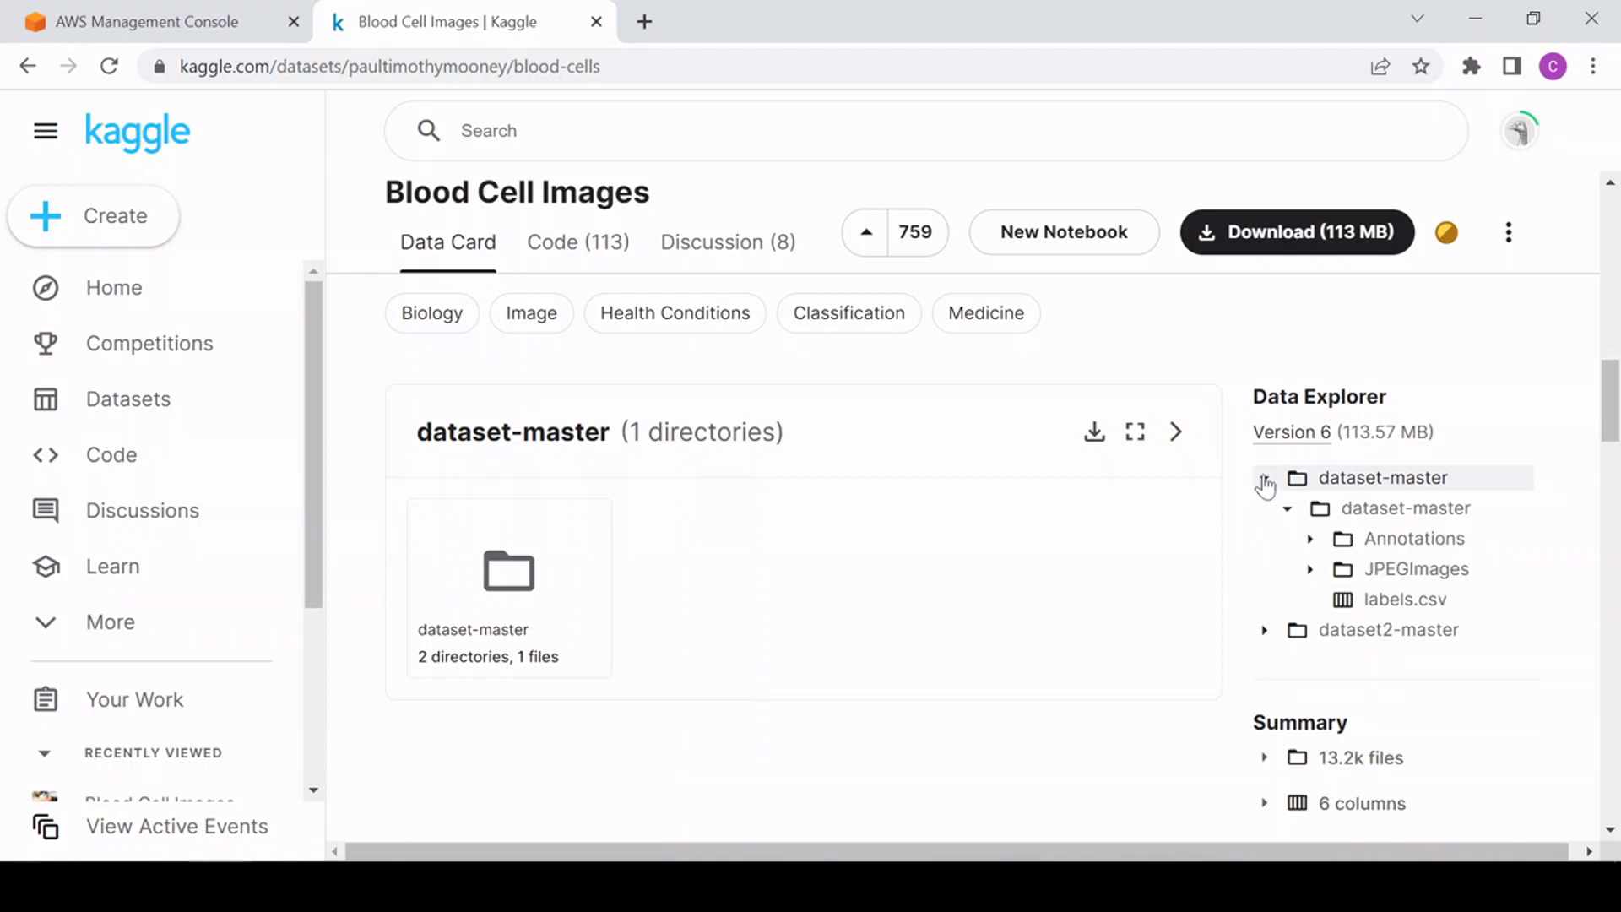
left_click(1307, 540)
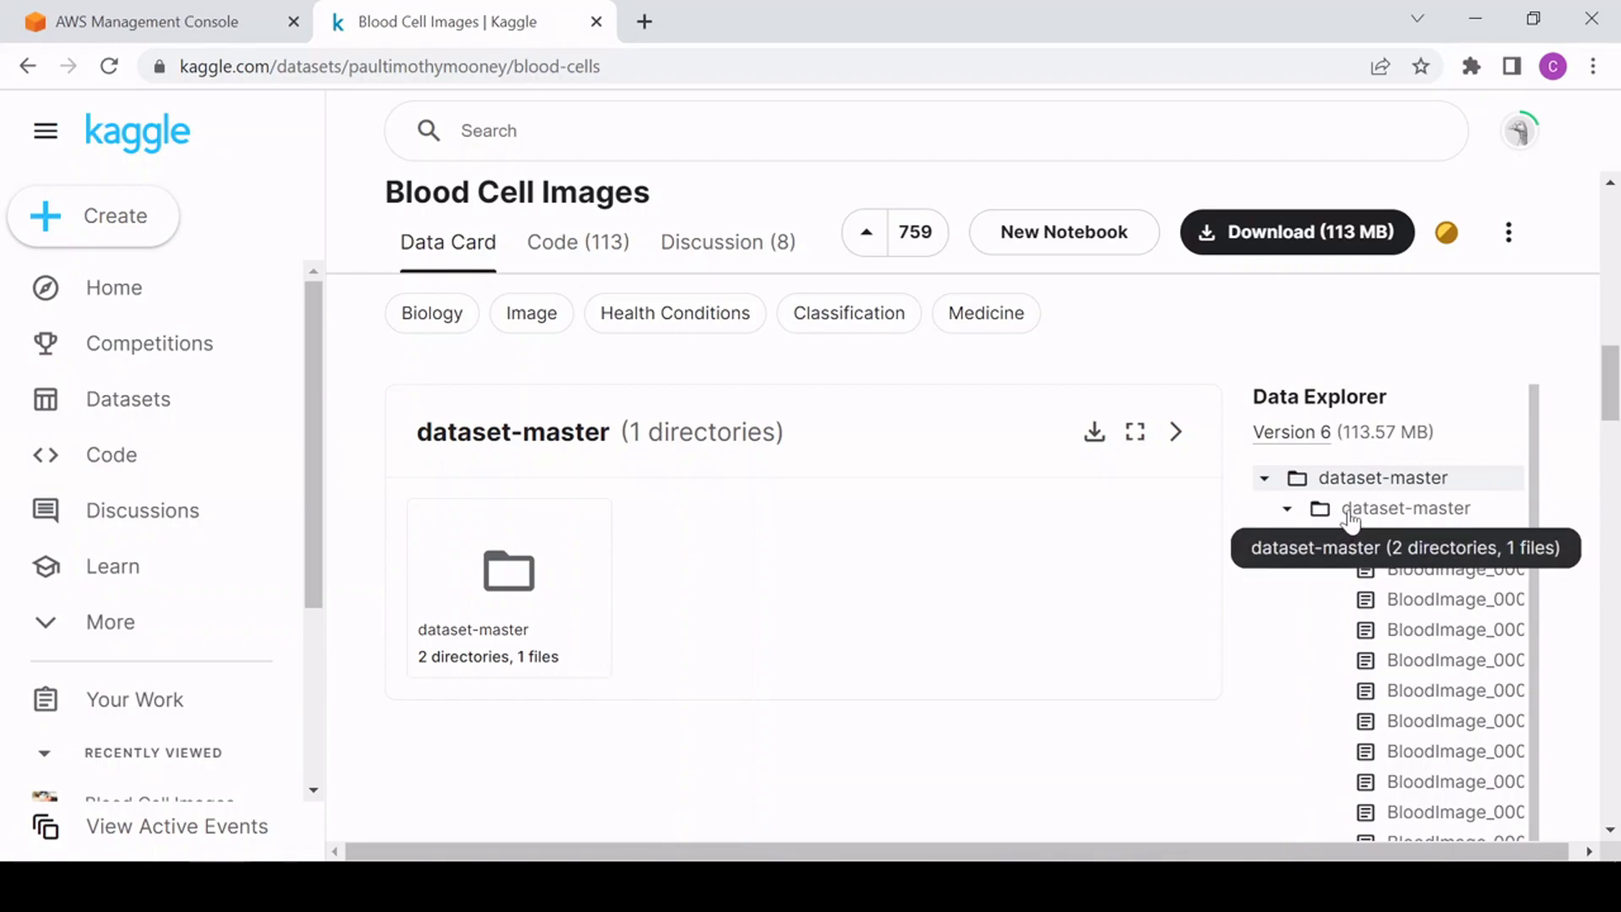
left_click(1266, 481)
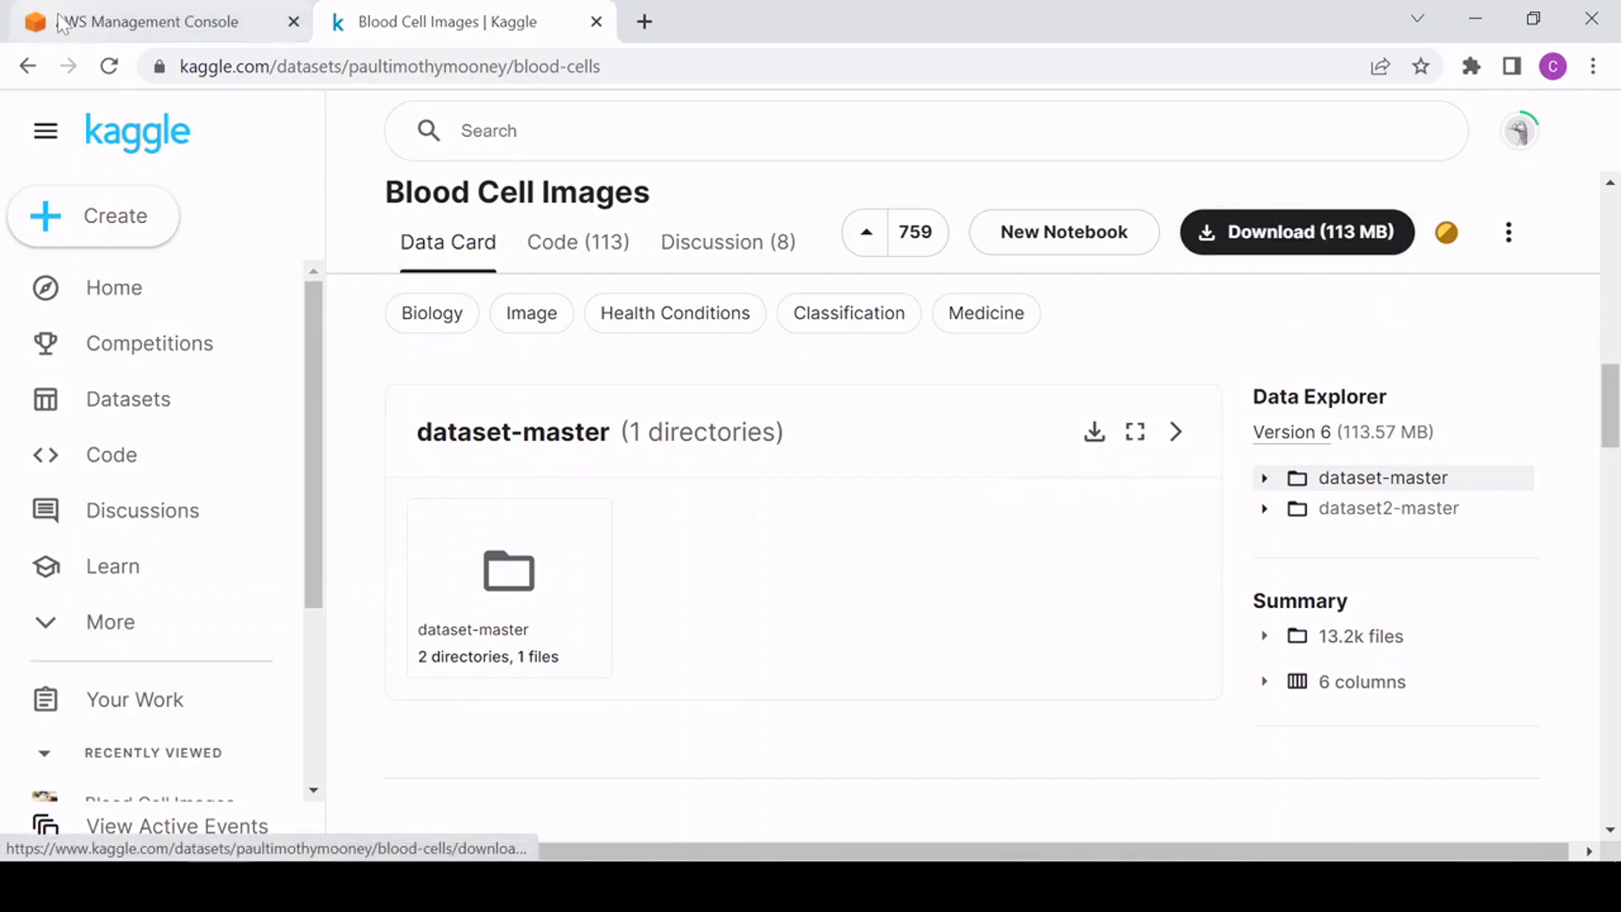
Step: Switch to the AWS console and open the BloodCells folder in the S3 bucket sagemaker-studio-c4ycdzi09g6
left_click(155, 30)
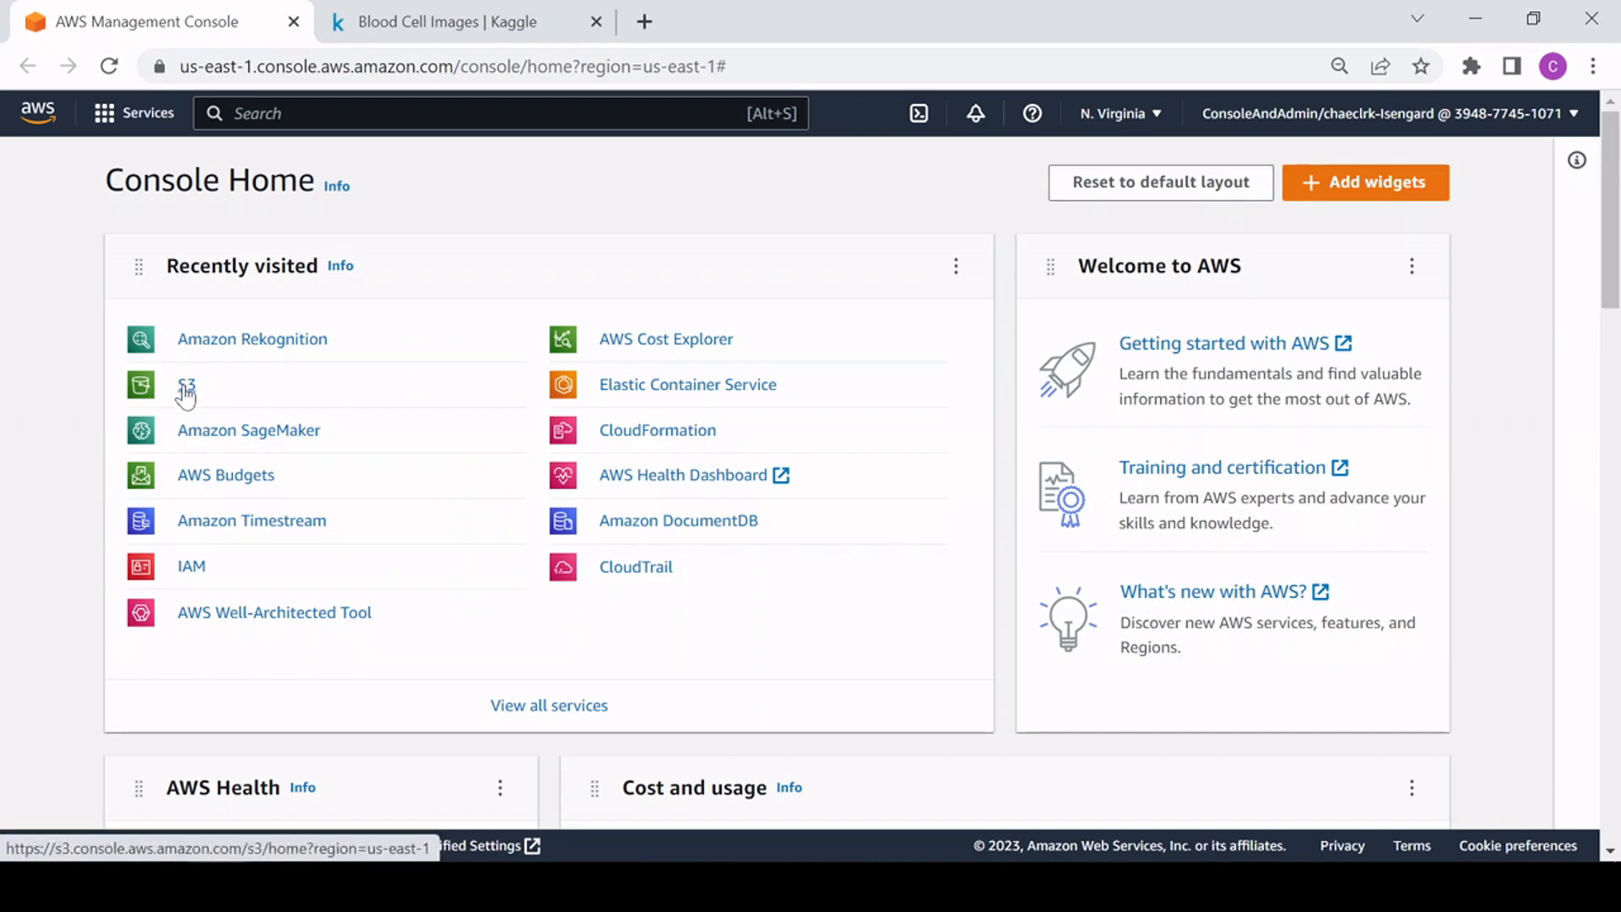
left_click(185, 388)
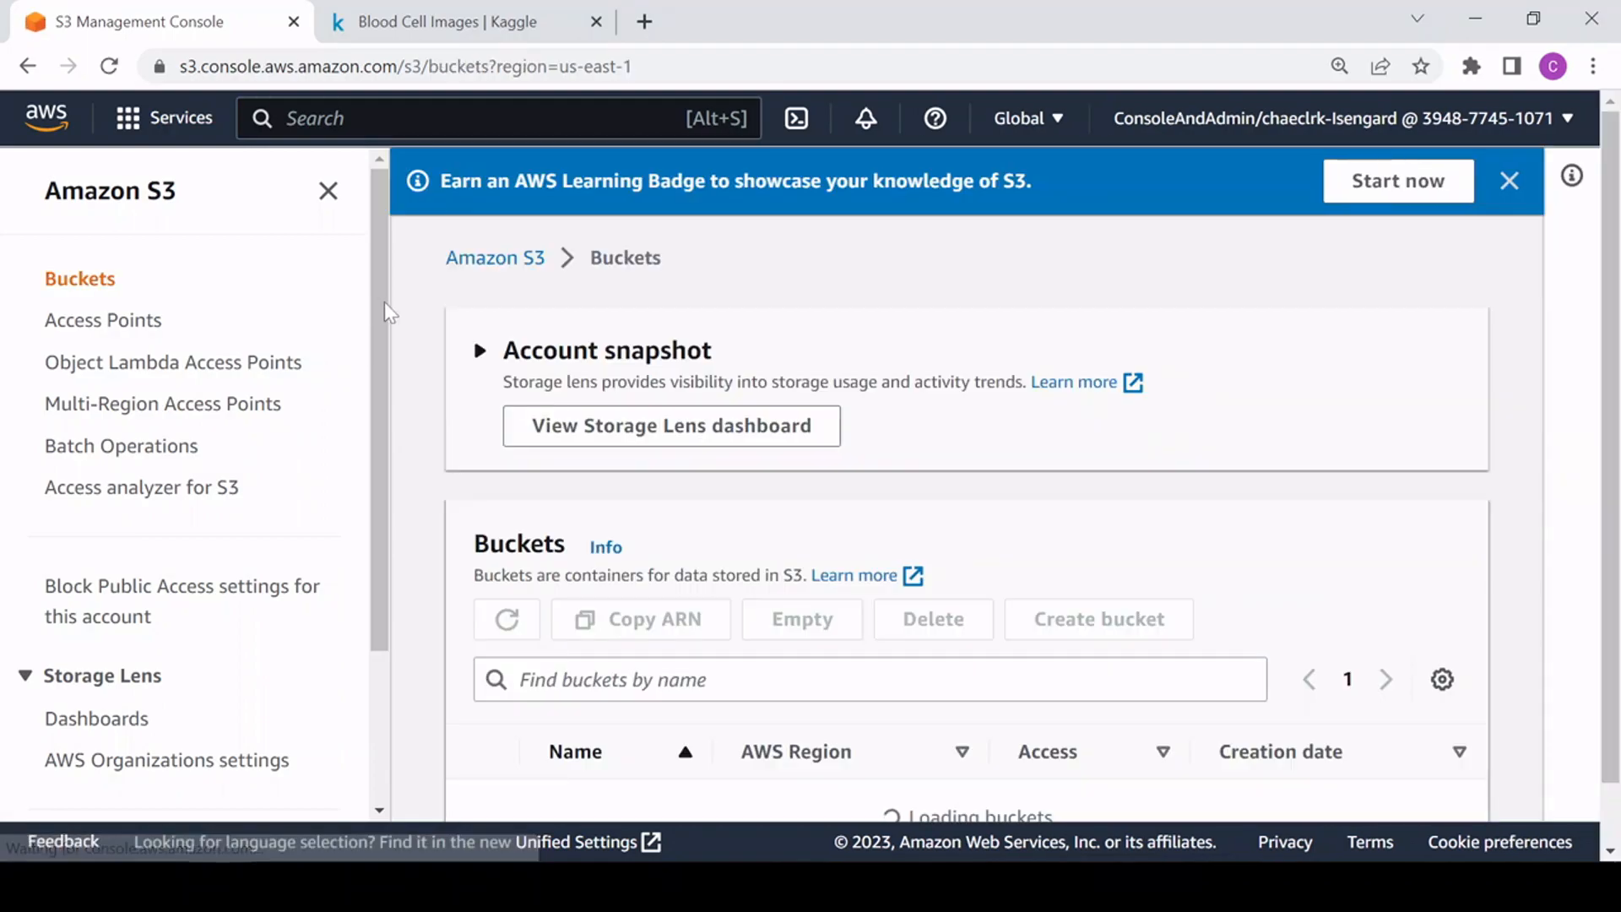
scroll(664, 557, "down", 5)
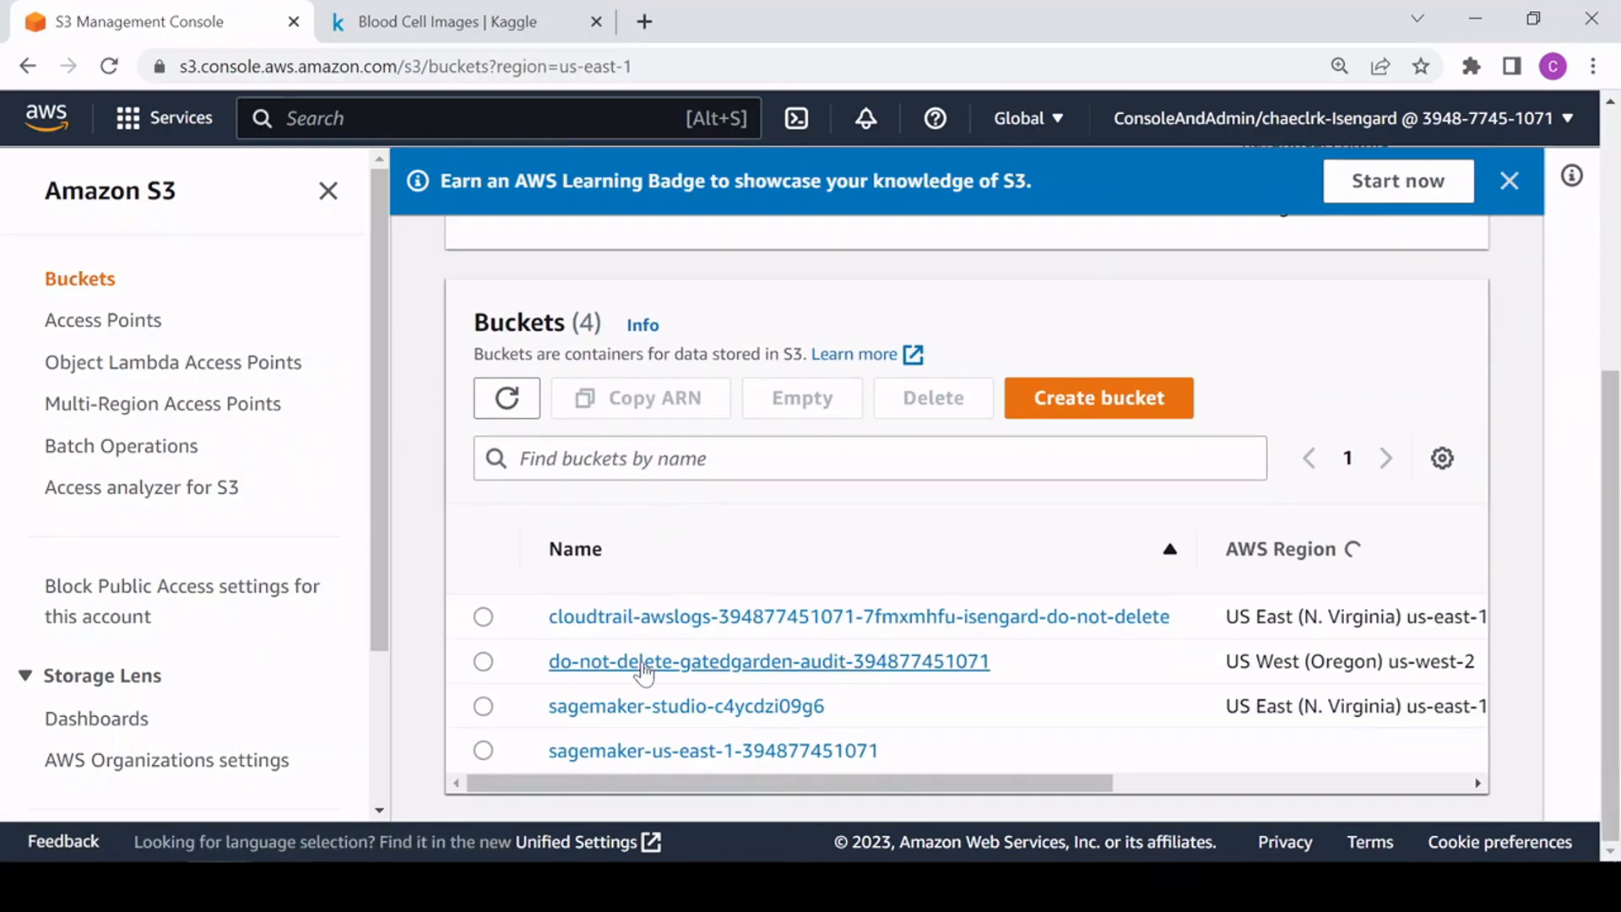
left_click(658, 708)
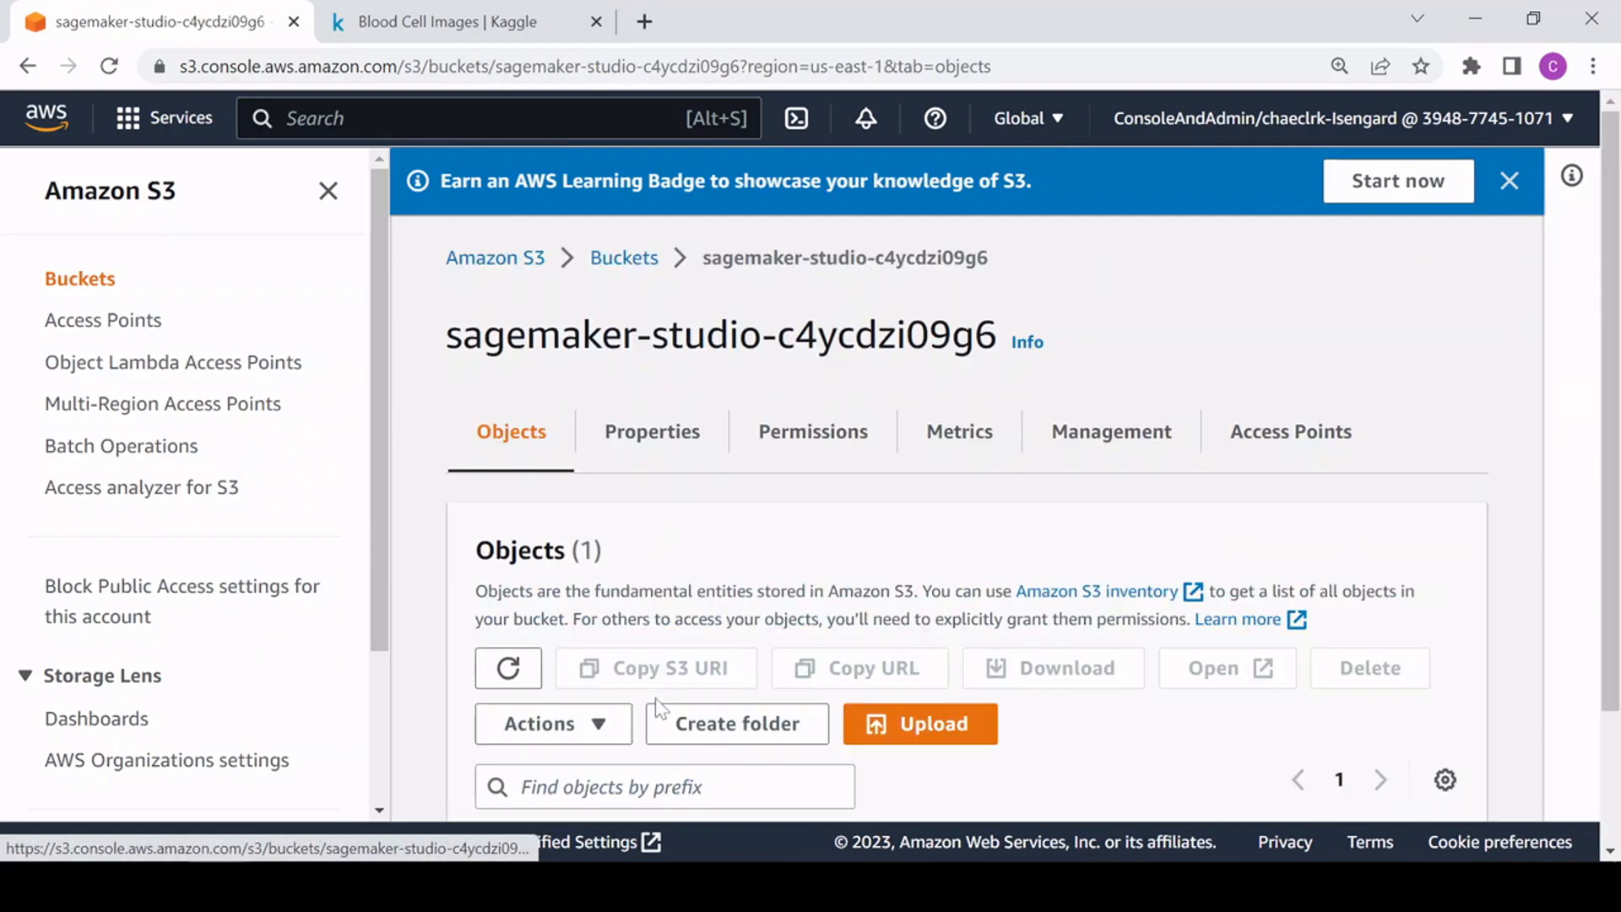
scroll(659, 717, "down", 2)
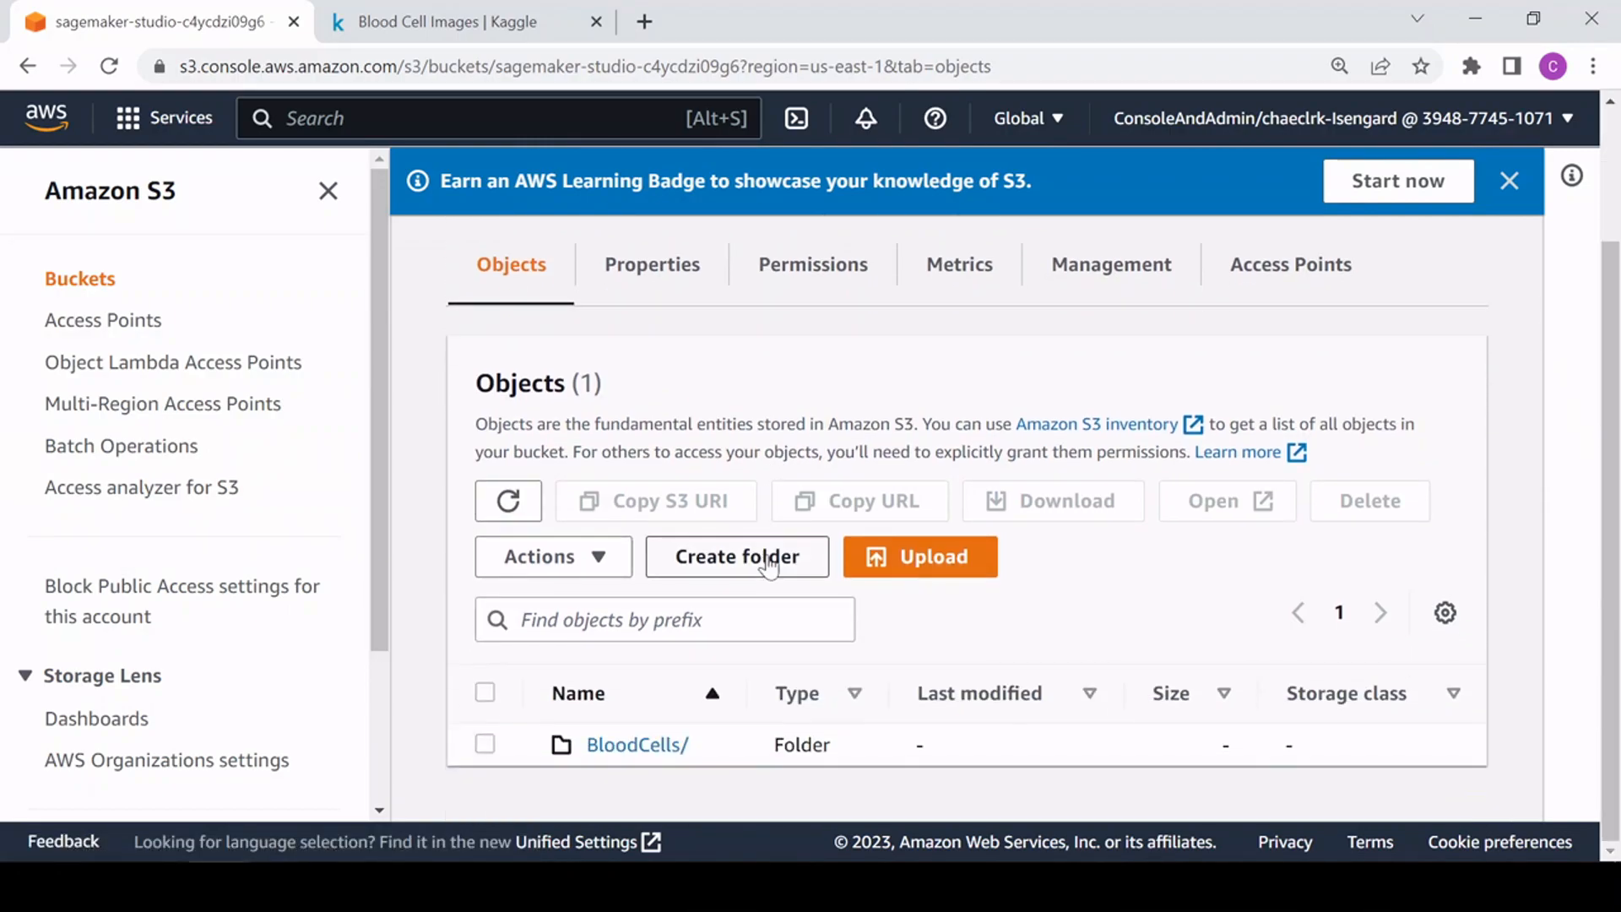
left_click(637, 746)
scroll(827, 625, "down", 3)
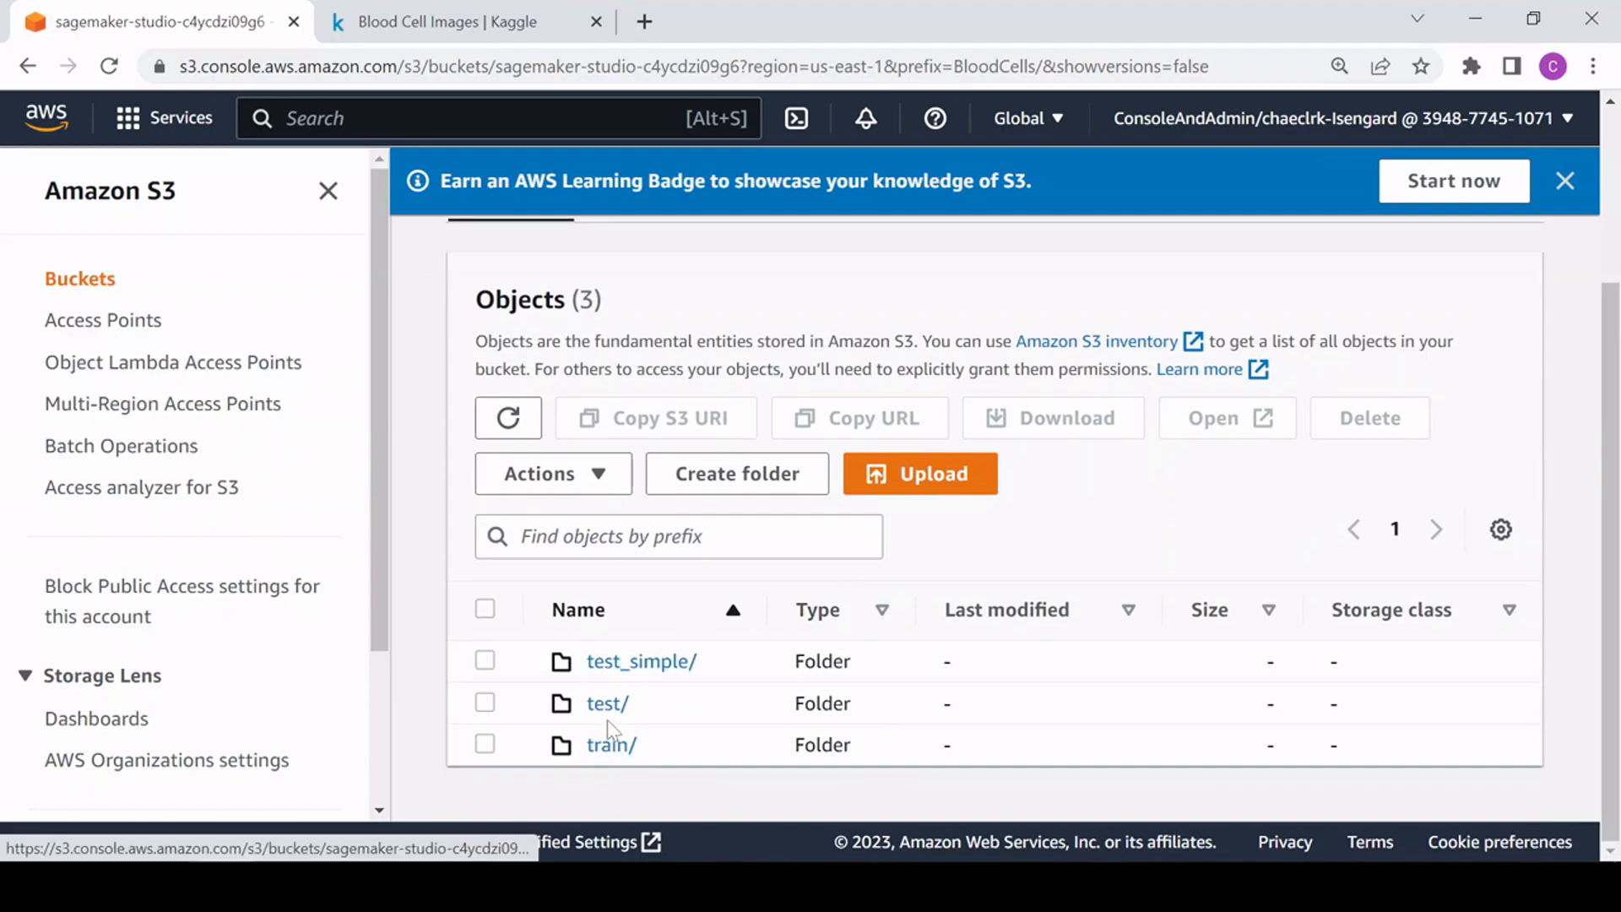
Step: Compare Kaggle's dataset2-master image folders with the S3 BloodCells folders, and open the train folder in S3
key("ctrl+Tab")
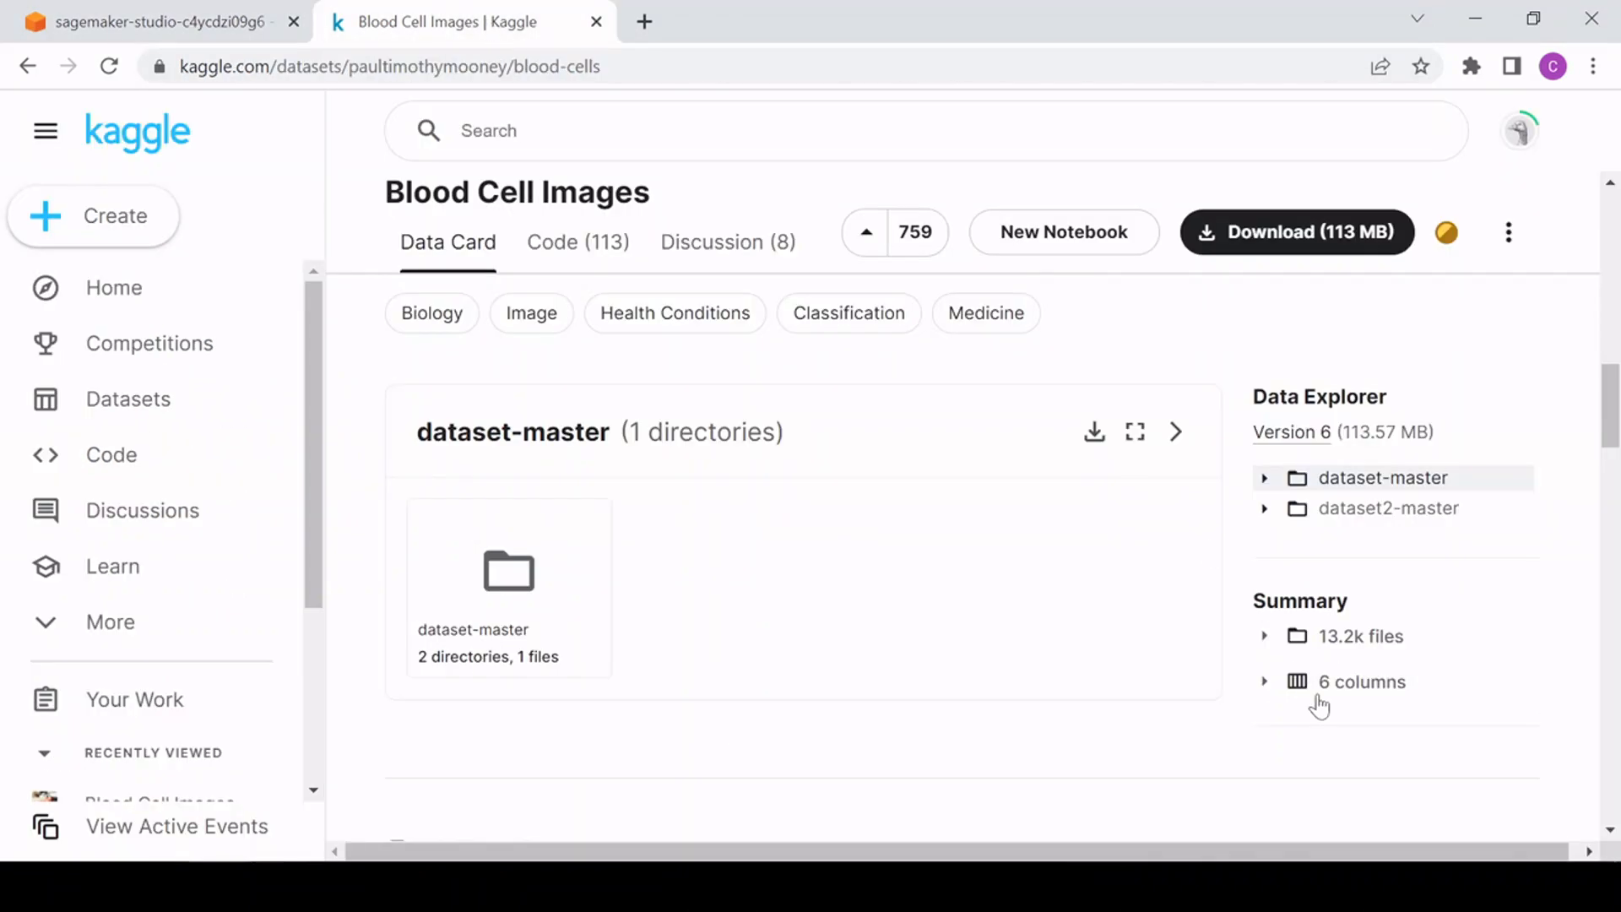
left_click(1266, 508)
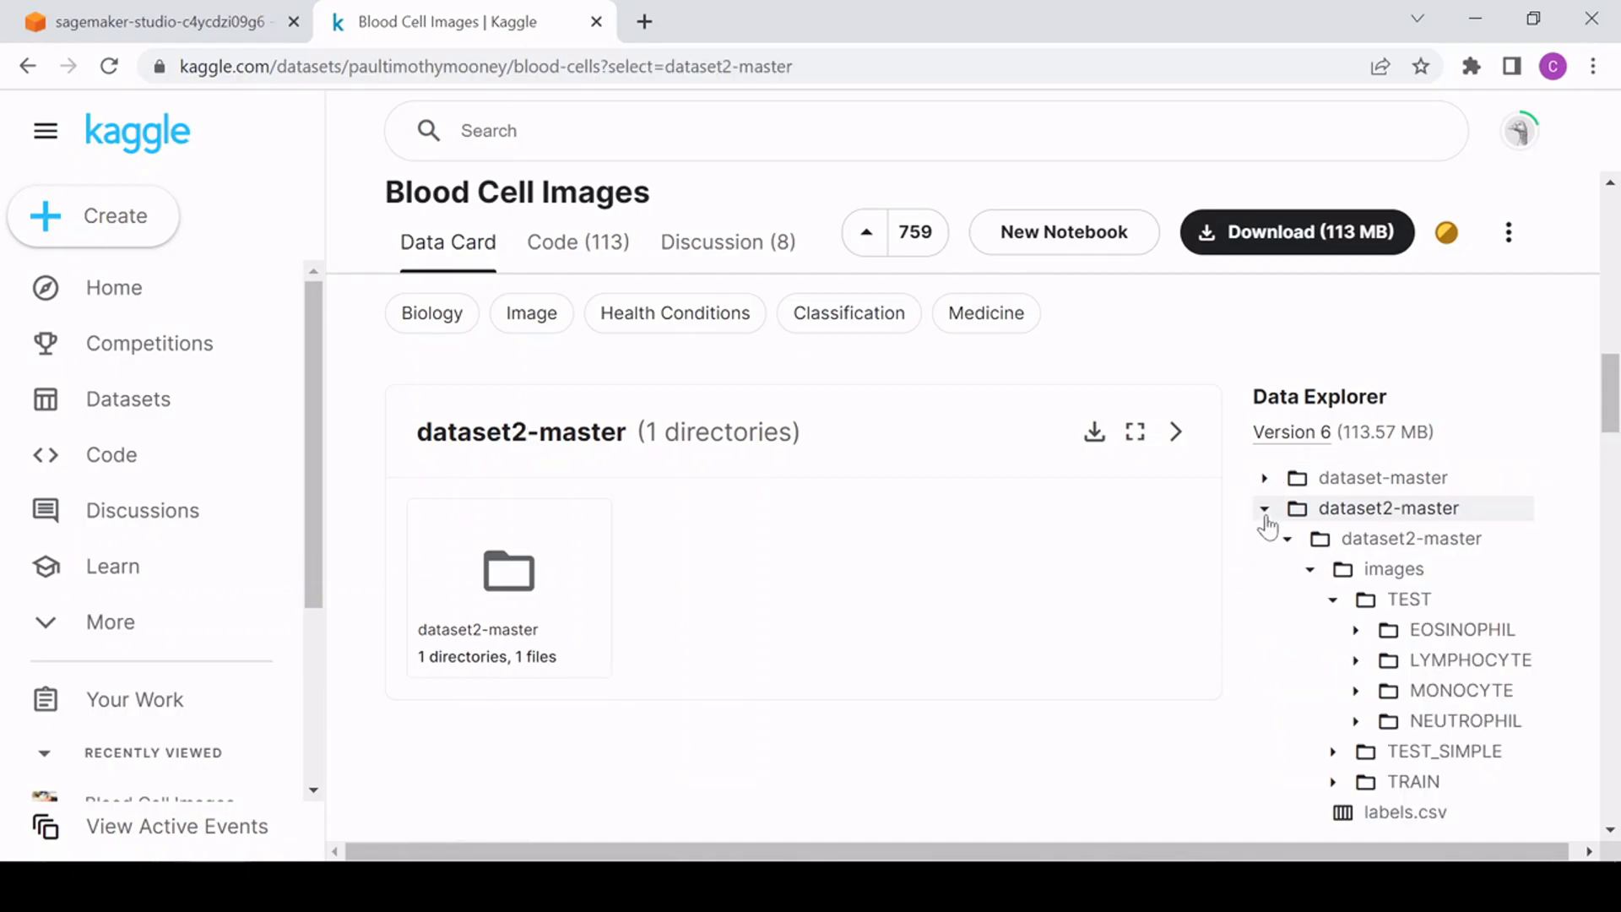
left_click(1333, 600)
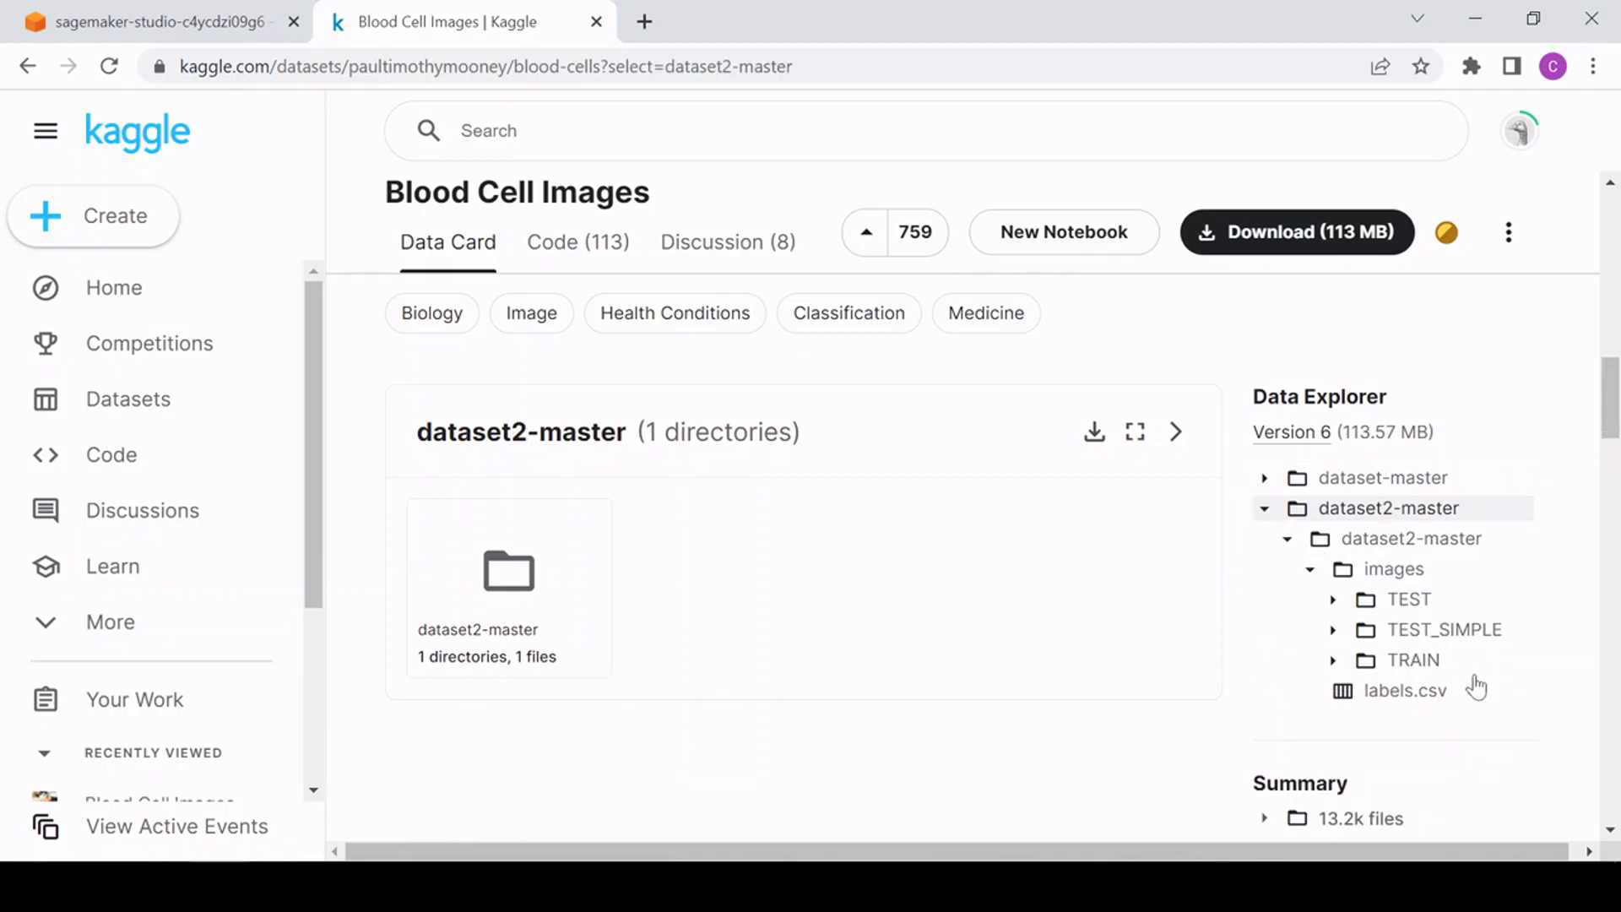
left_click(238, 12)
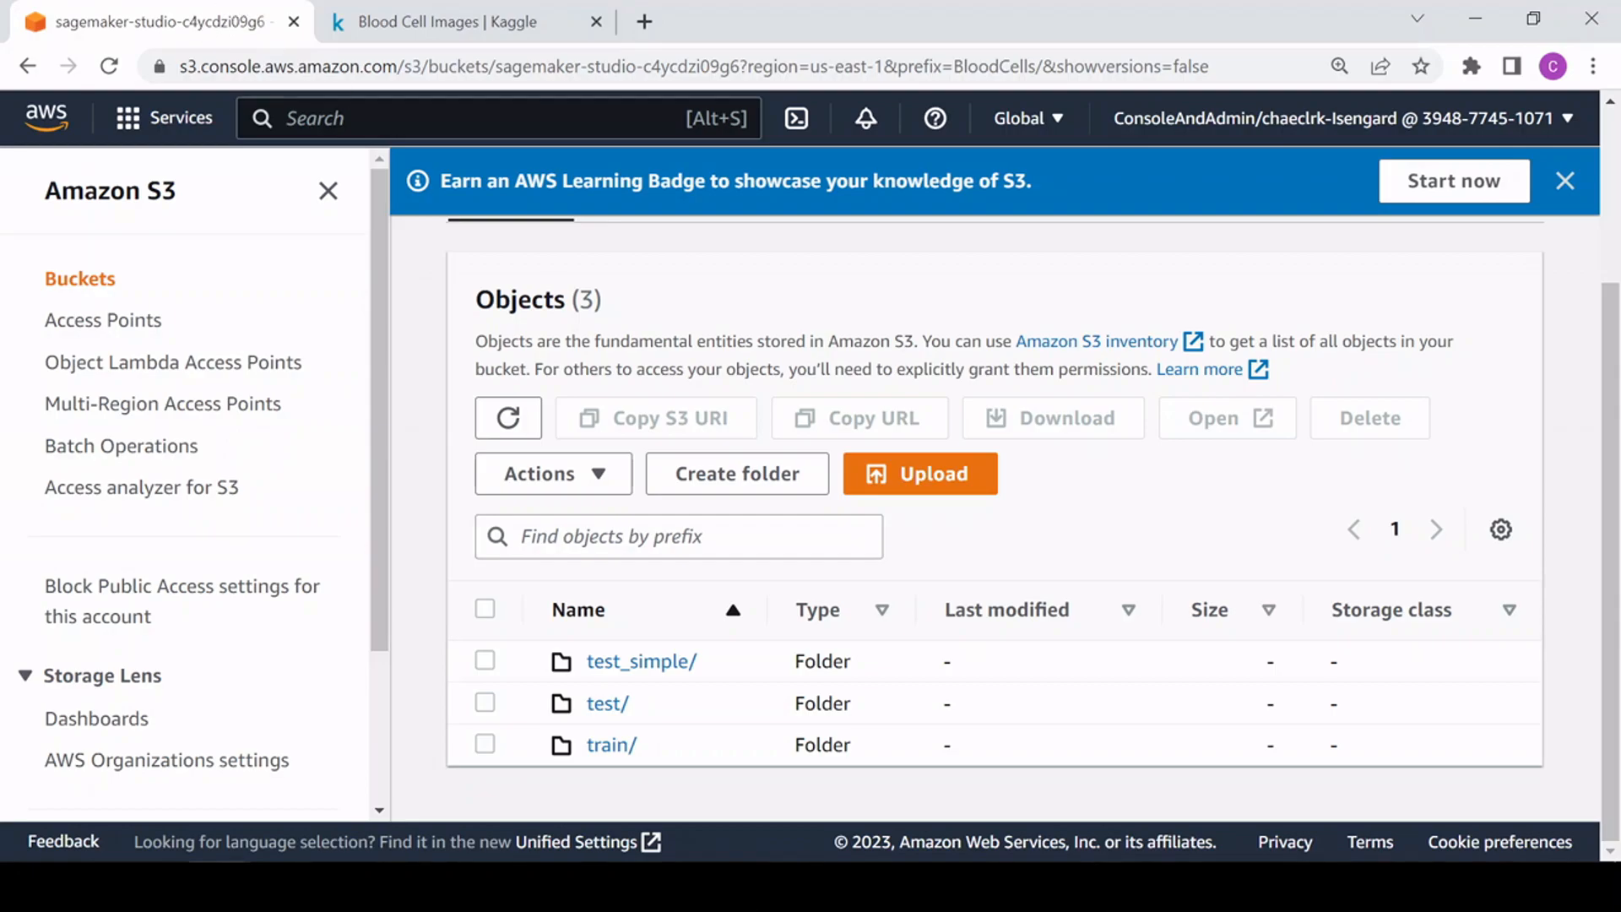
left_click(608, 746)
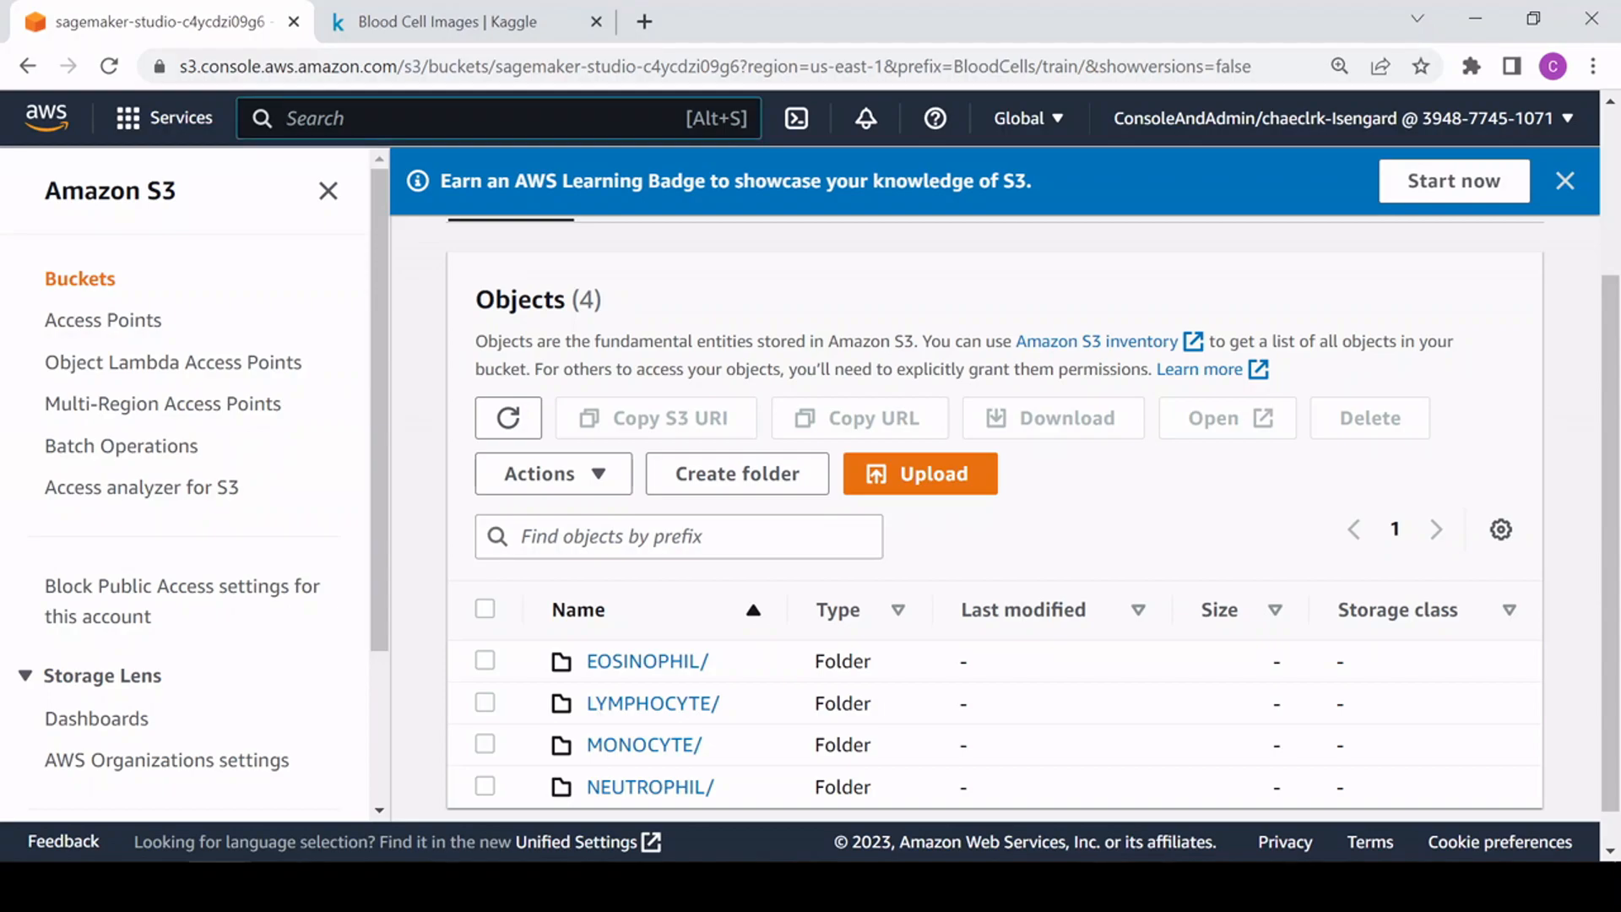
Step: Search the AWS services for "reko" and open Custom Labels in Amazon Rekognition
key("alt+s")
type("reko")
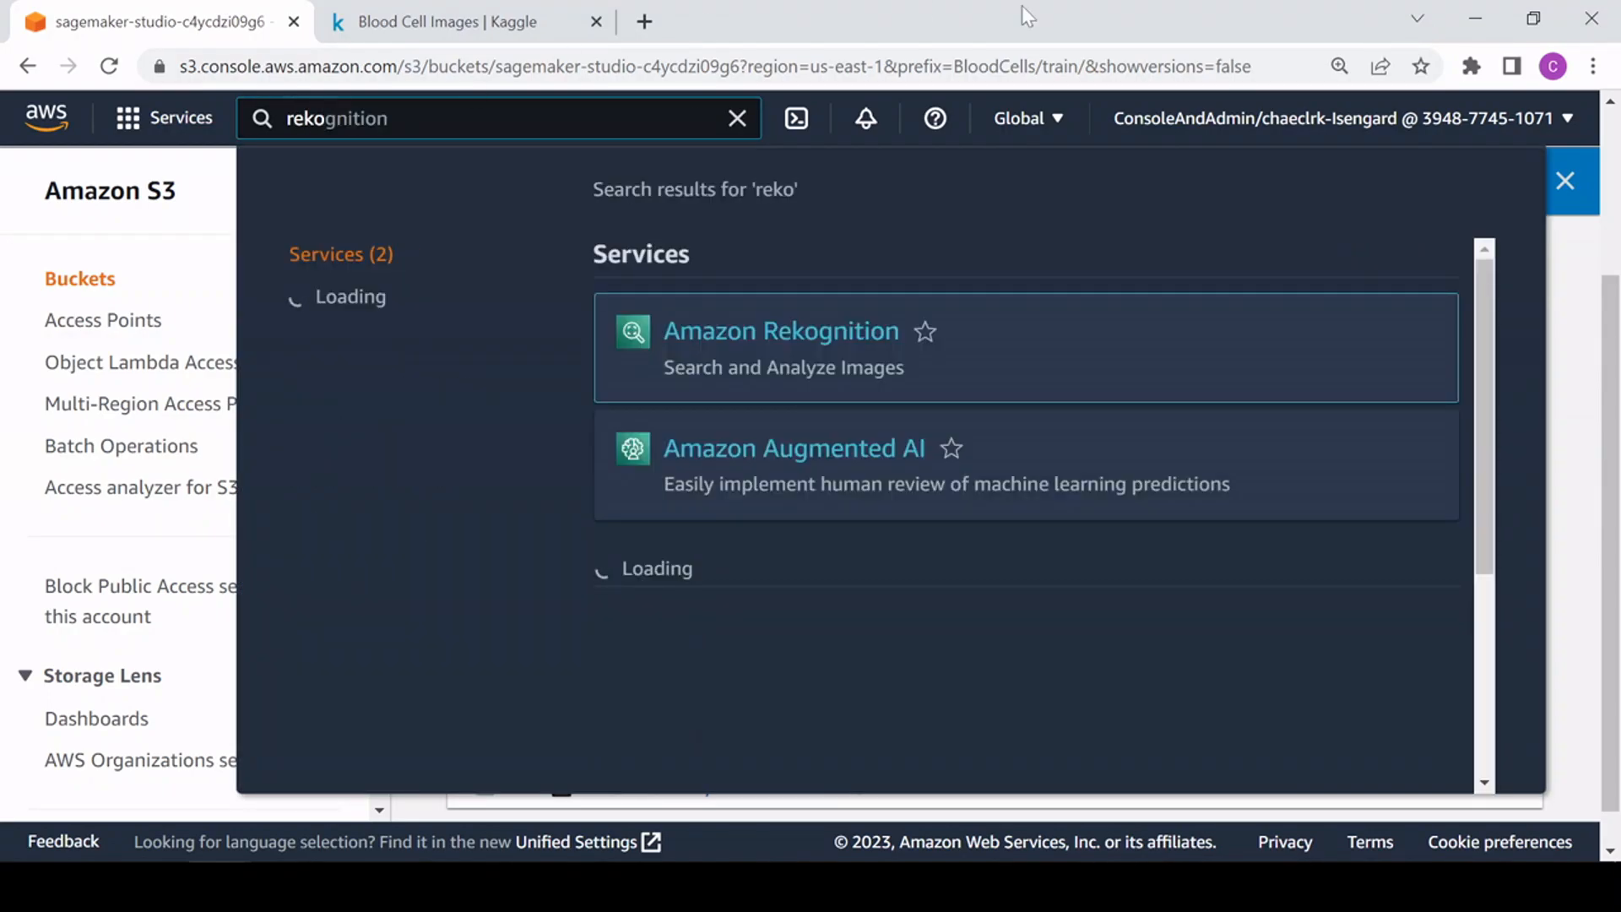
left_click(828, 341)
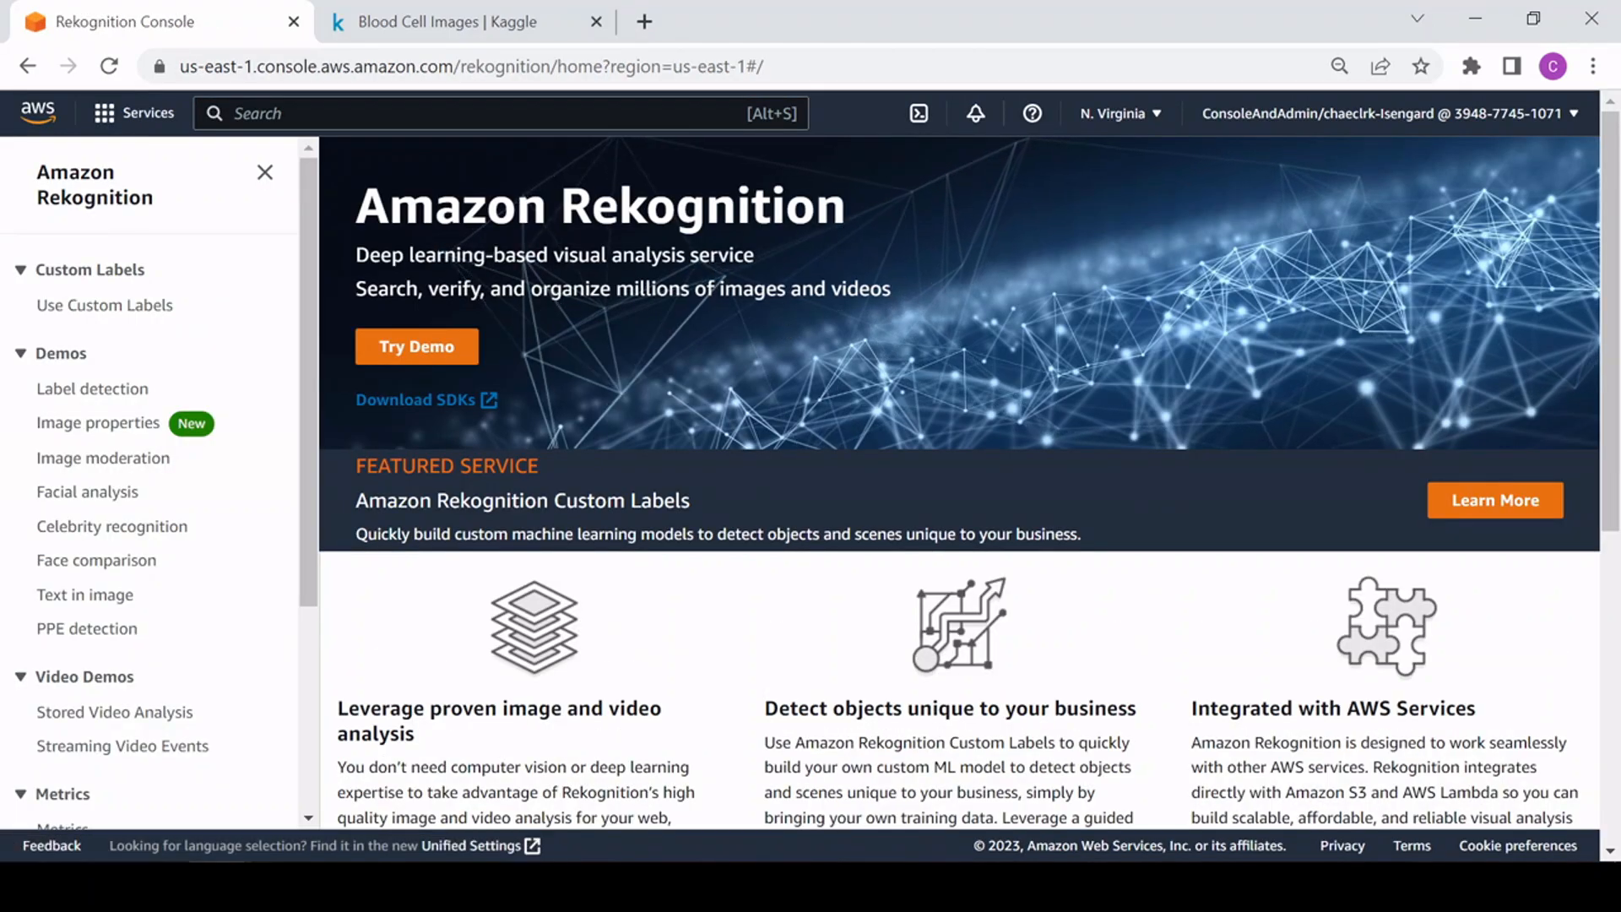
left_click(112, 311)
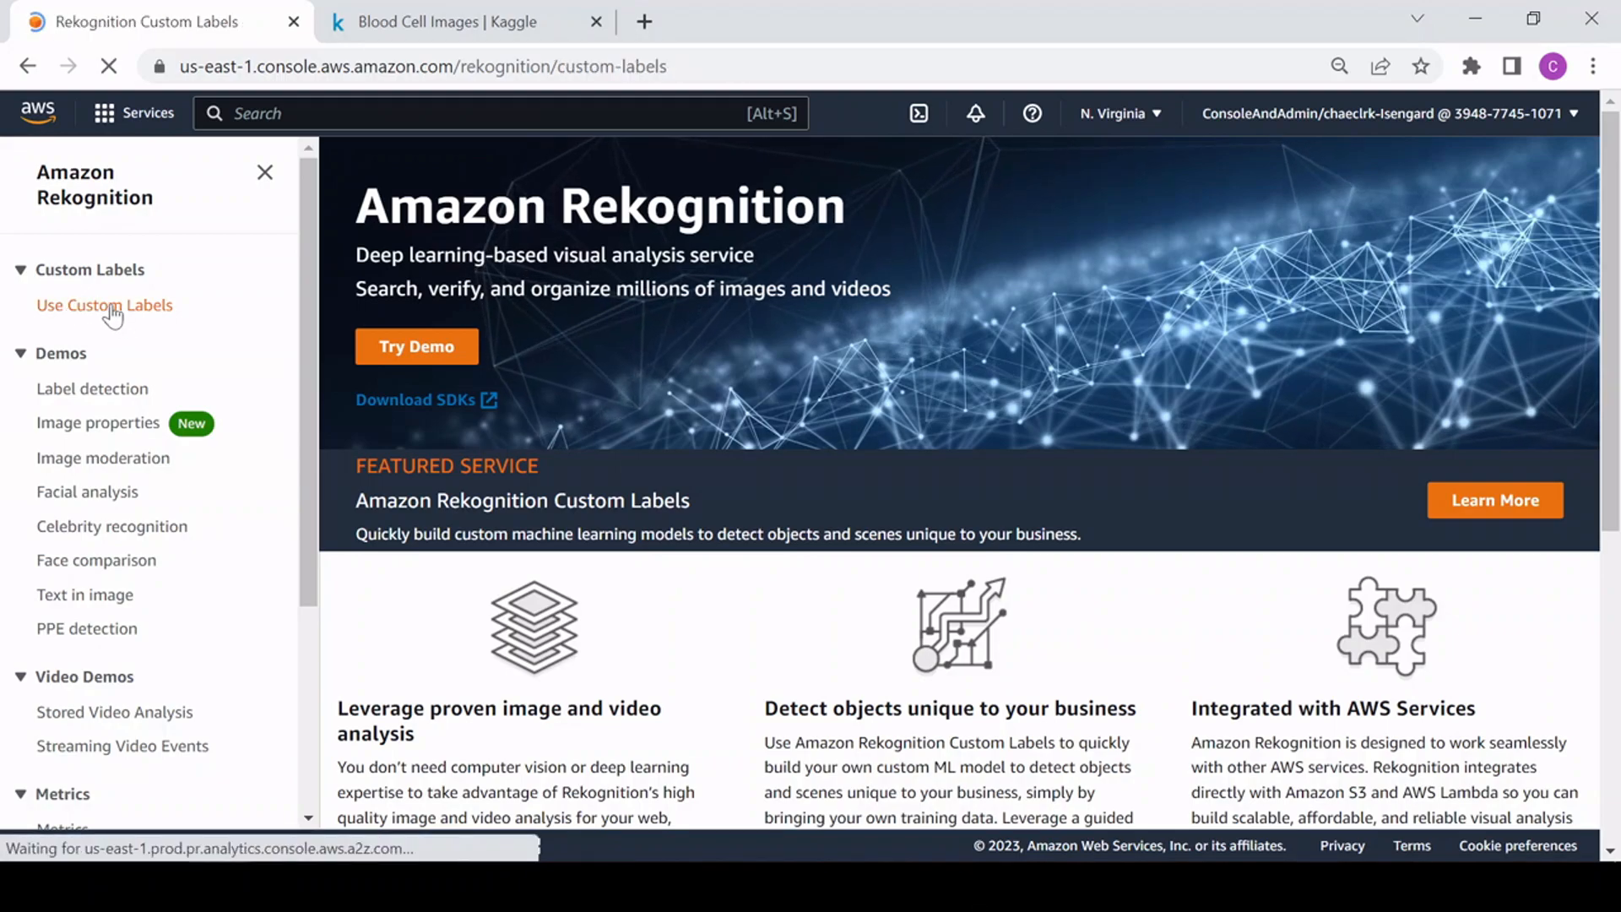
Step: Open the Custom Labels projects and create the required S3 bucket custom-labels-console-us-east-1-3b65a2493e for project files
scroll(750, 507, "down", 3)
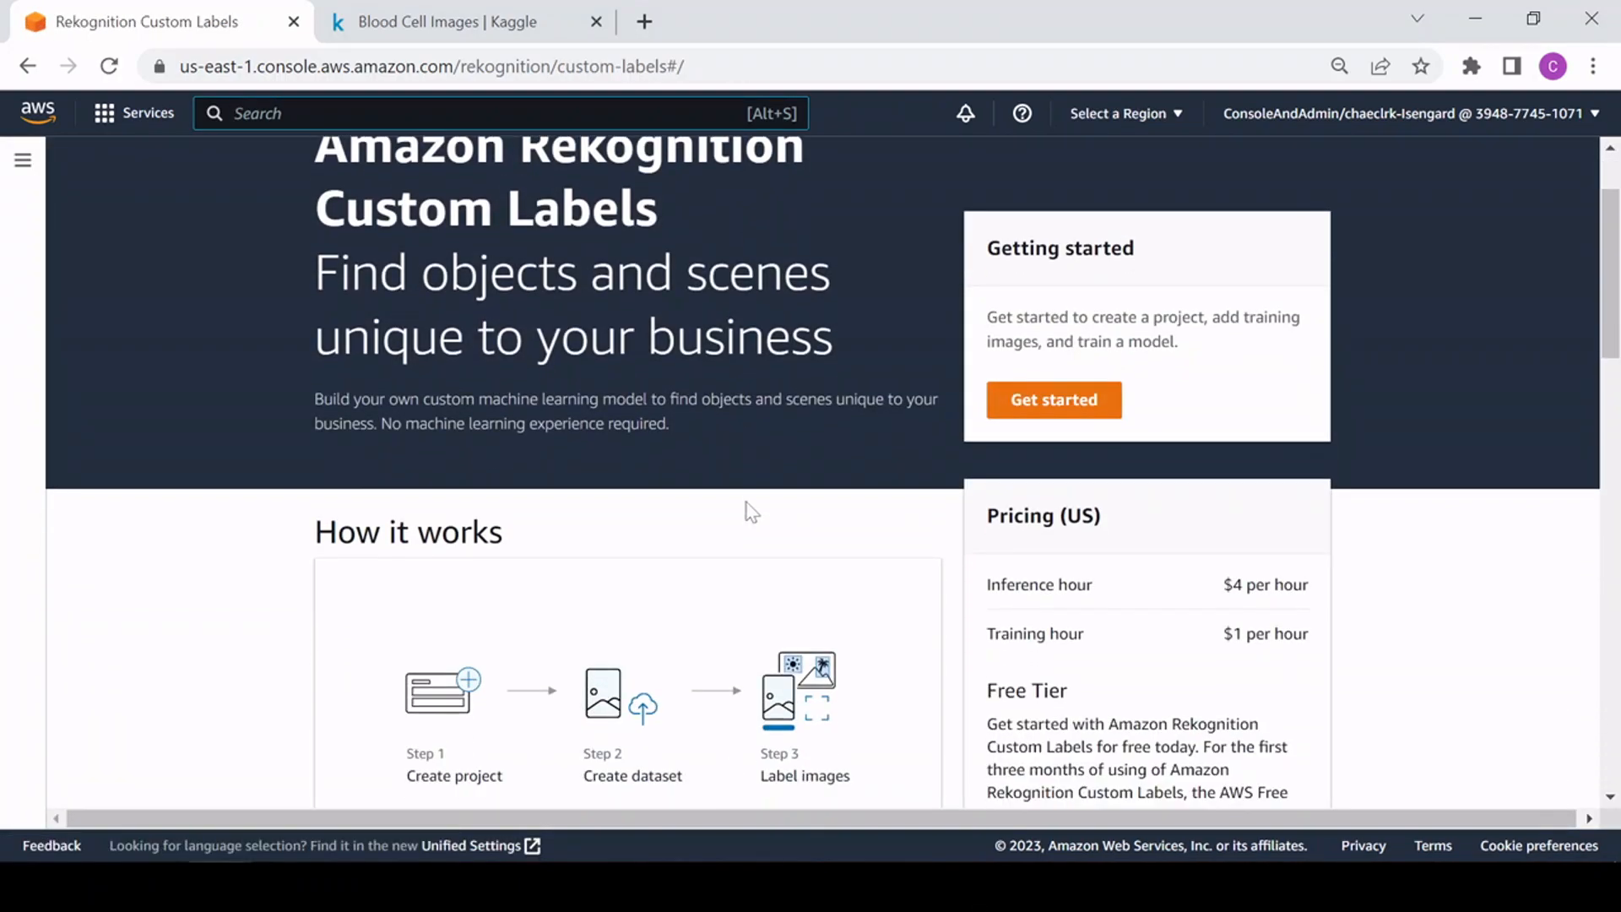
scroll(750, 506, "down", 3)
scroll(706, 481, "up", 3)
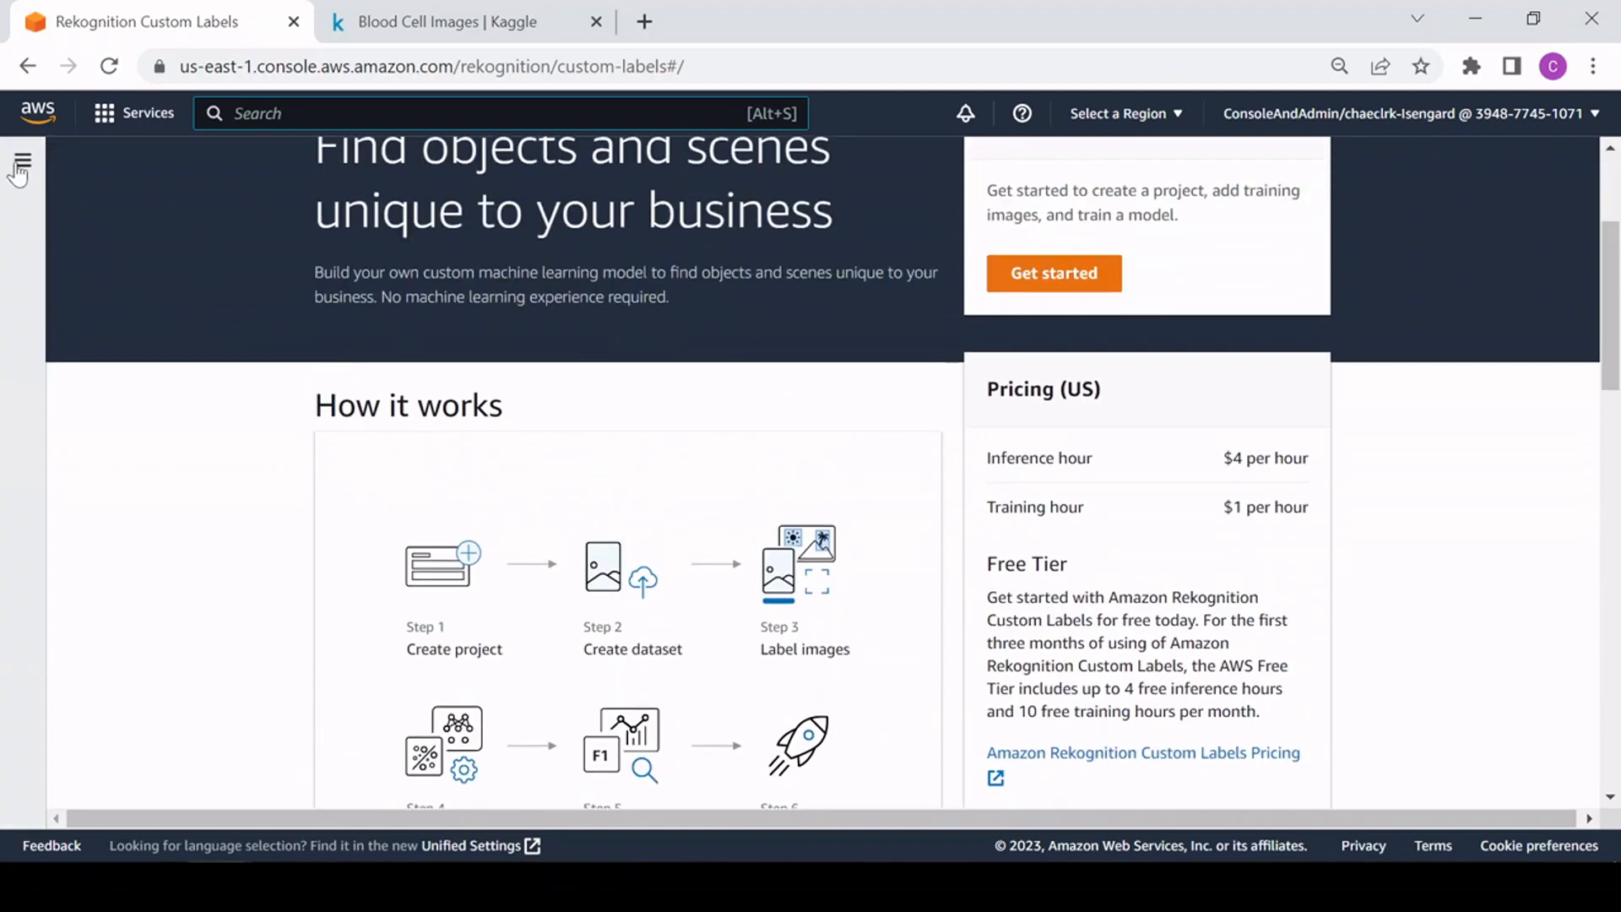
left_click(23, 160)
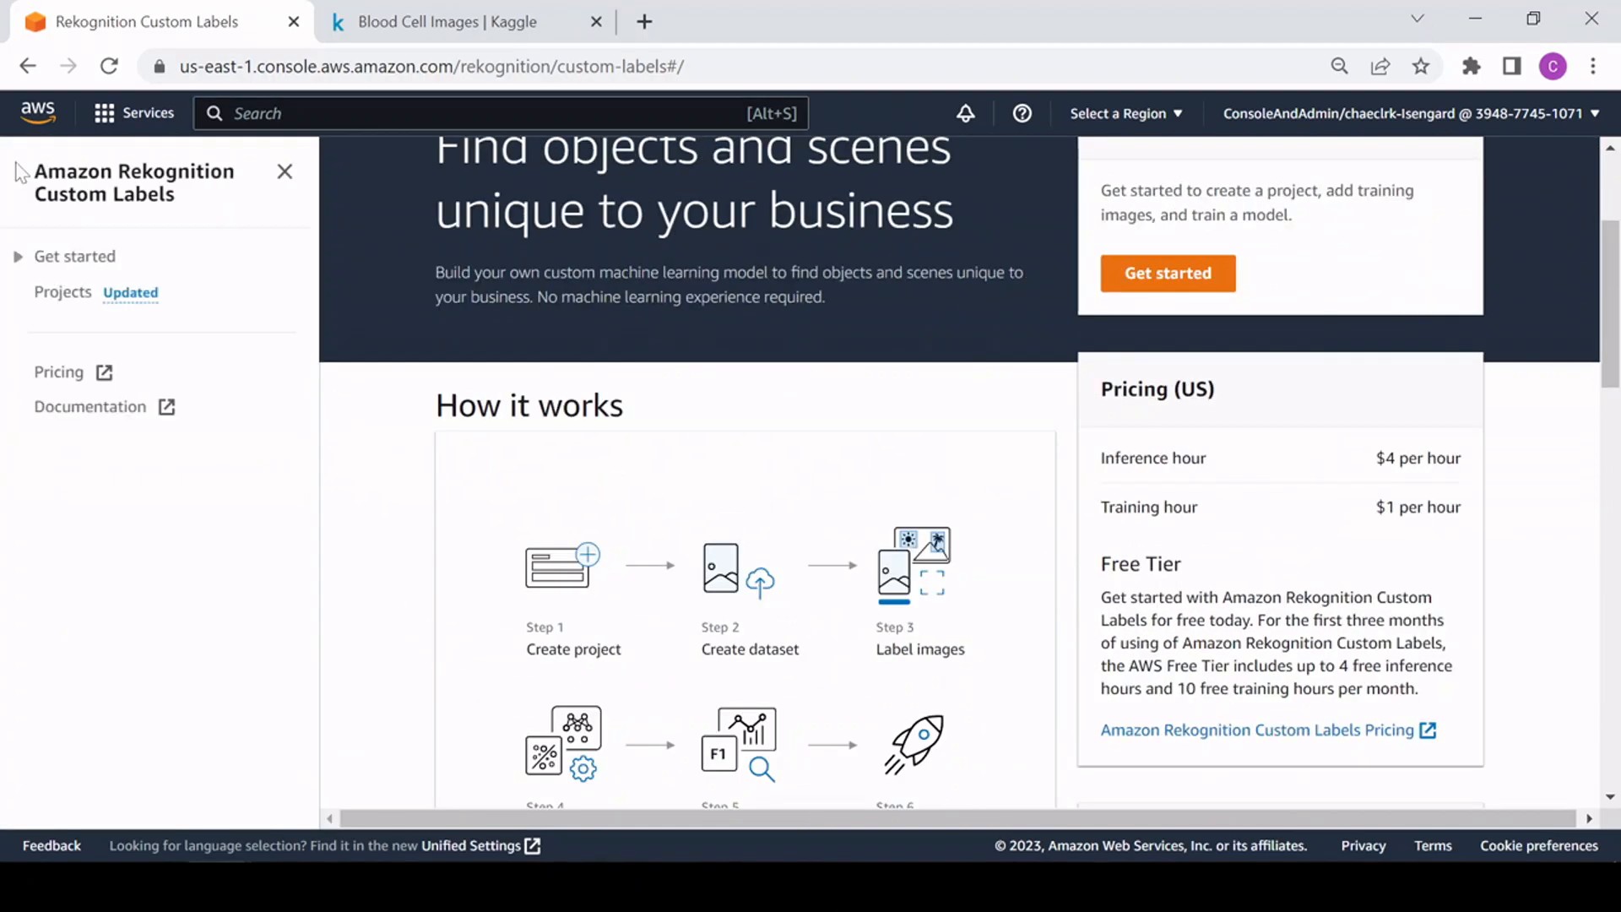
left_click(63, 292)
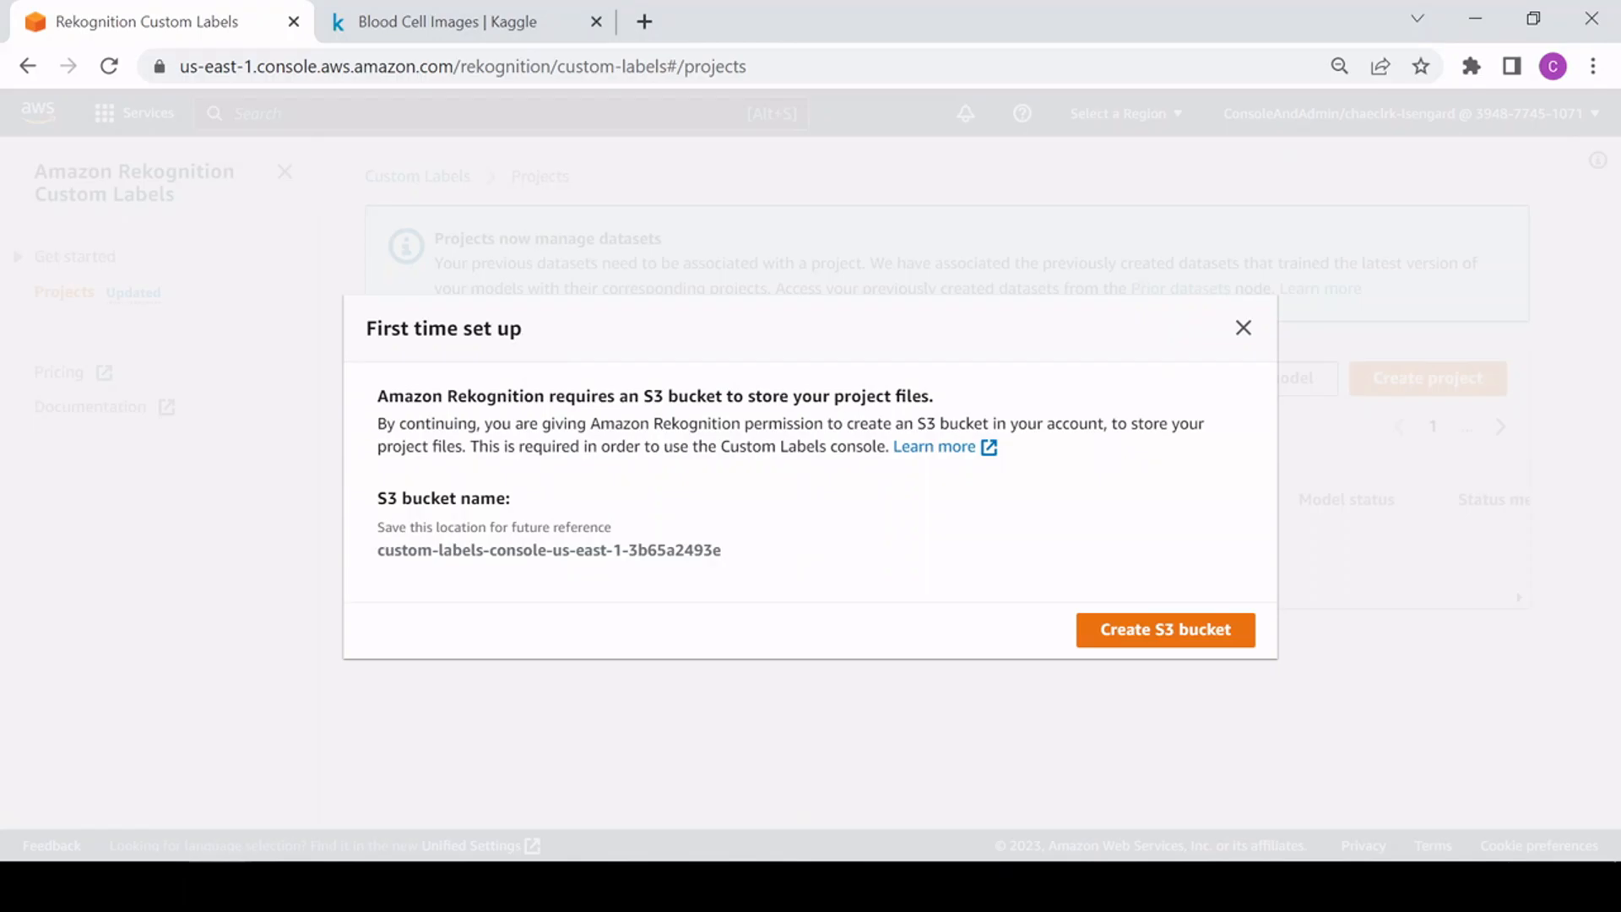
left_click(1153, 635)
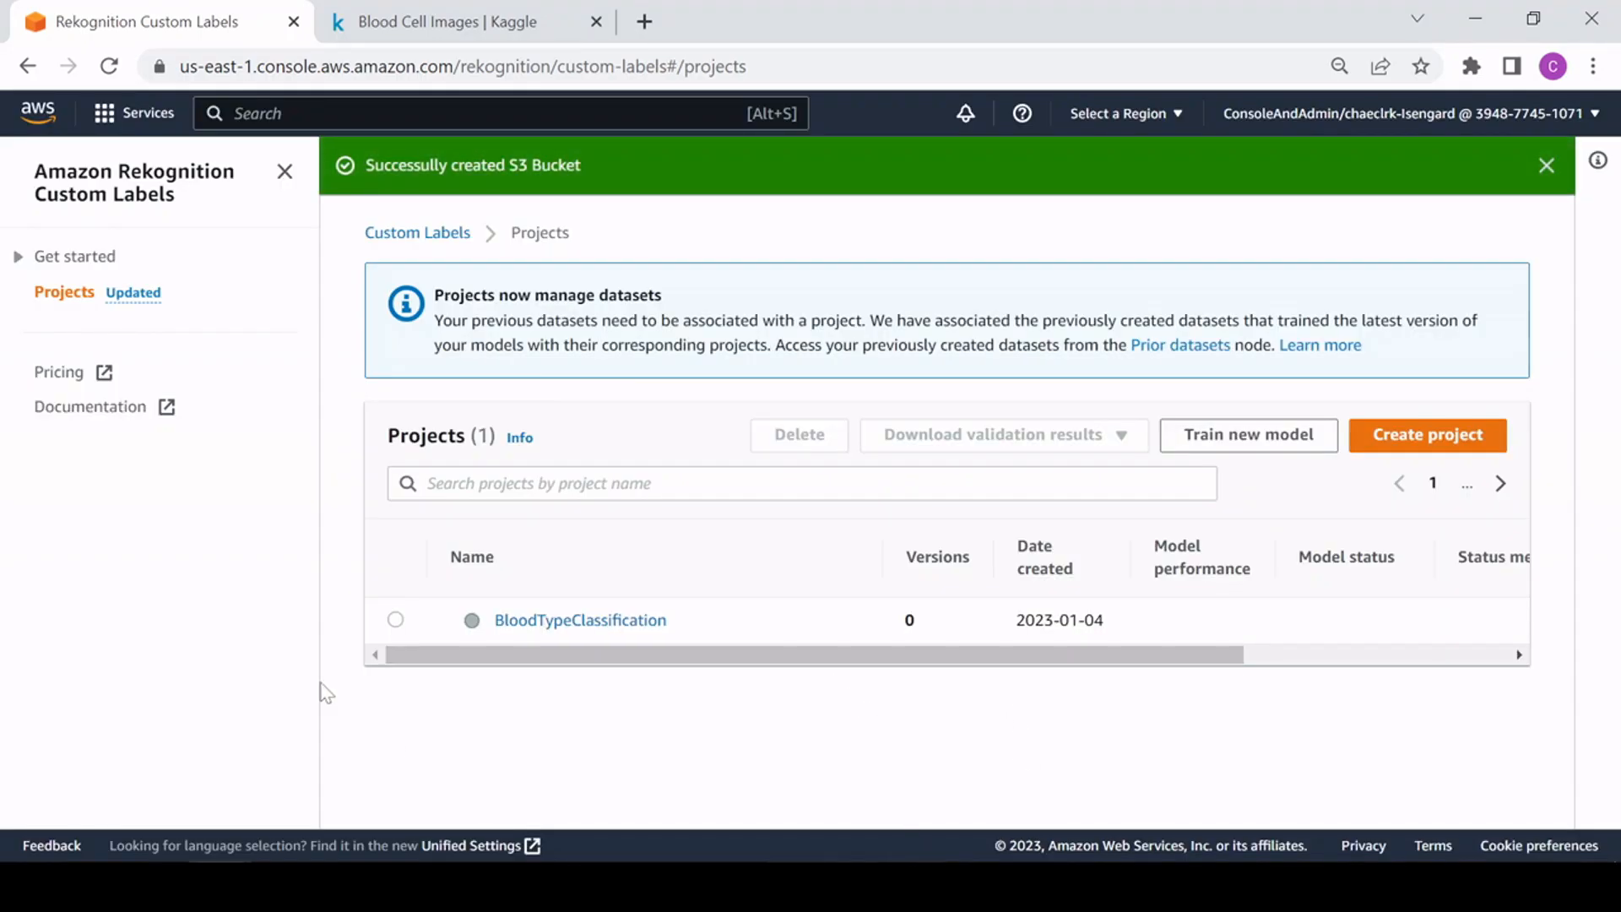
Step: Create a new Custom Labels project named BloodTypeRekognition
left_click(1461, 445)
left_click(540, 547)
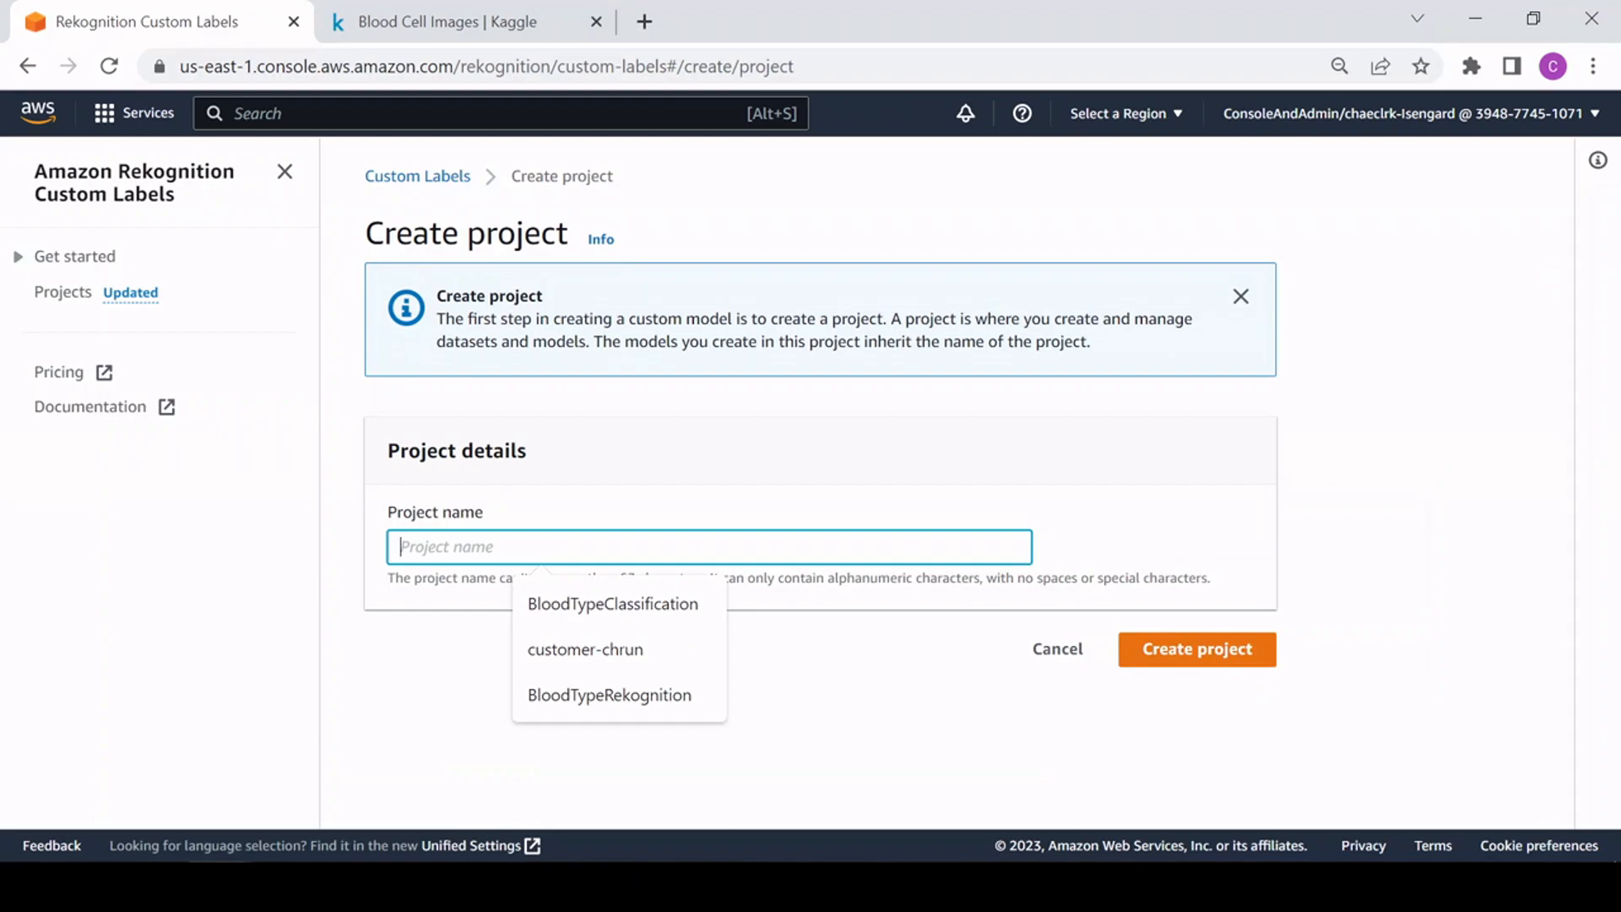
left_click(583, 700)
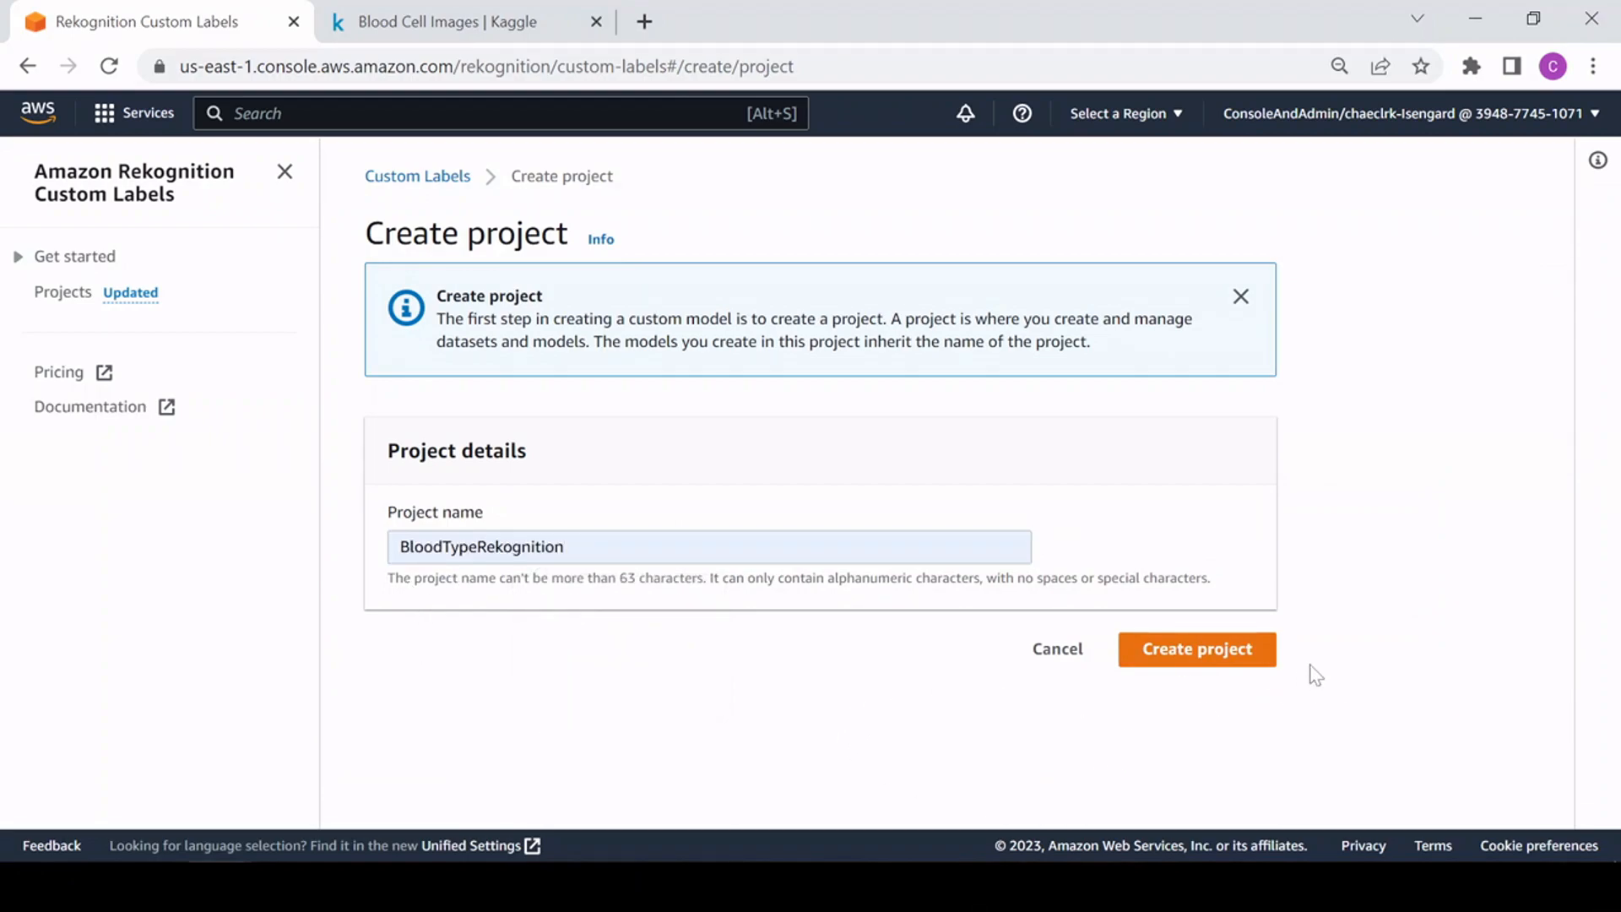
left_click(1216, 658)
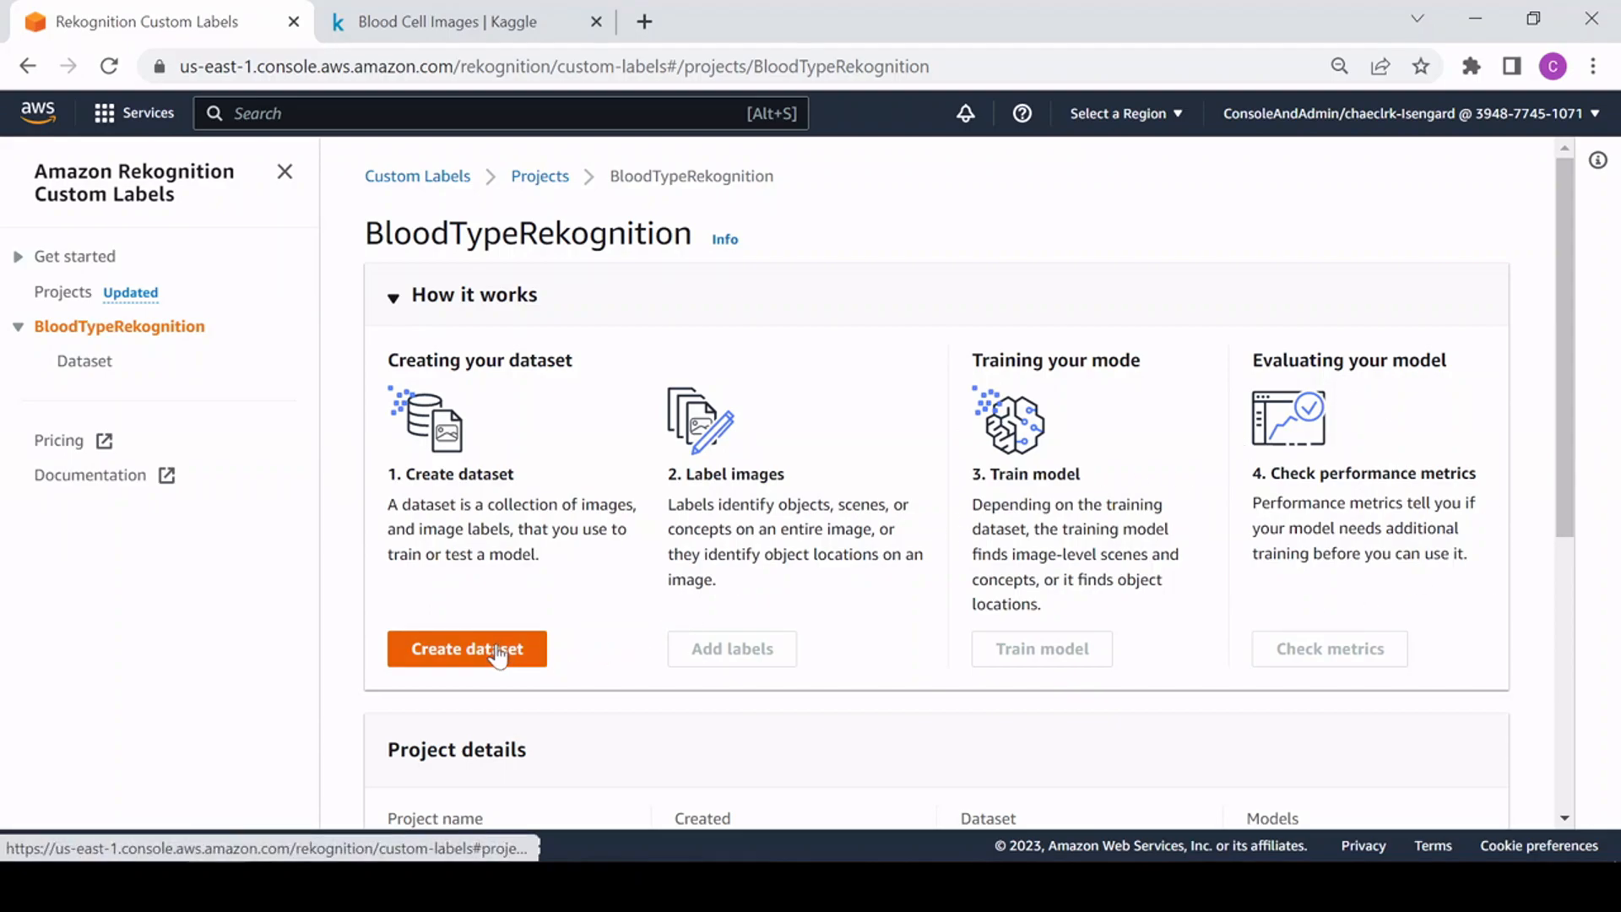
Step: Start creating a dataset with separate training and test datasets, and import the training images from an S3 bucket
left_click(463, 652)
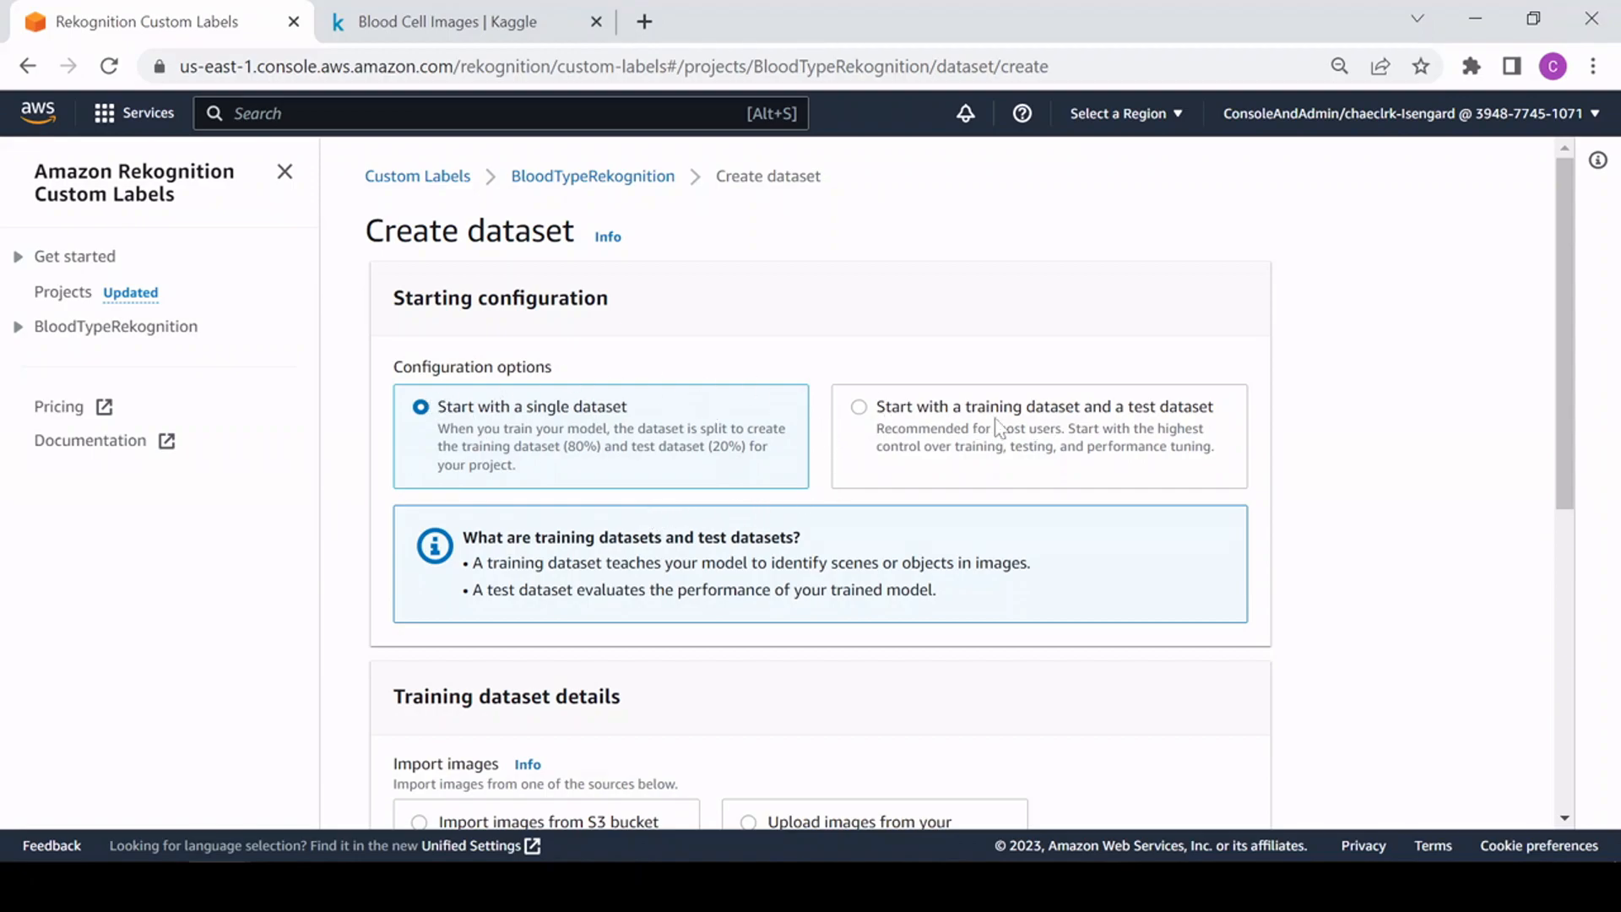
left_click(857, 410)
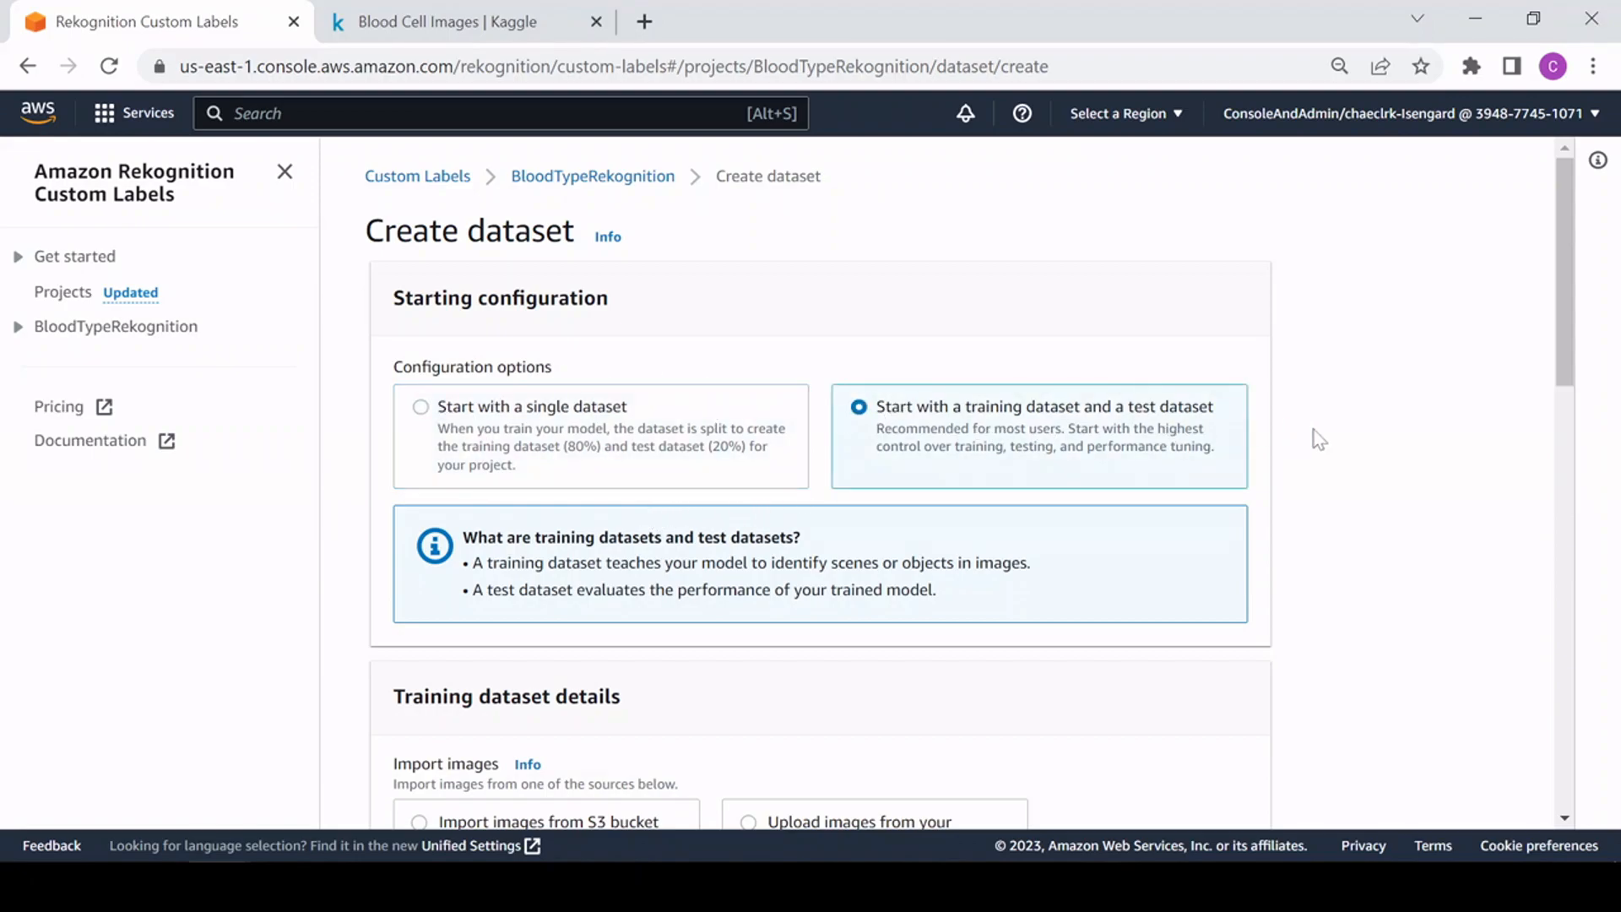
scroll(1234, 504, "down", 6)
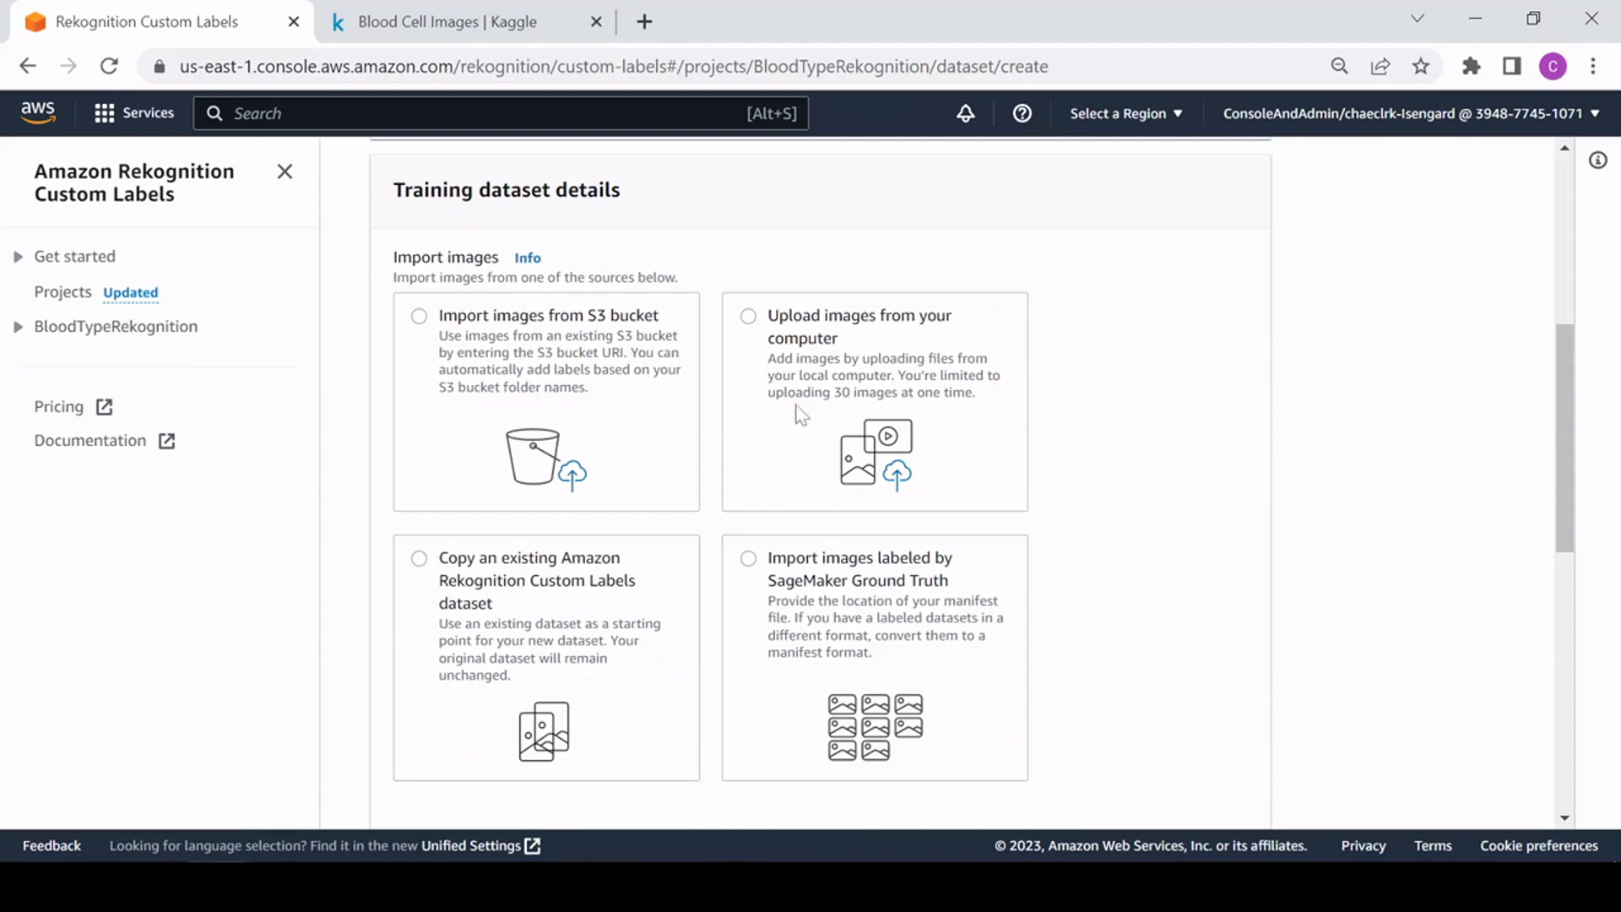
left_click(419, 317)
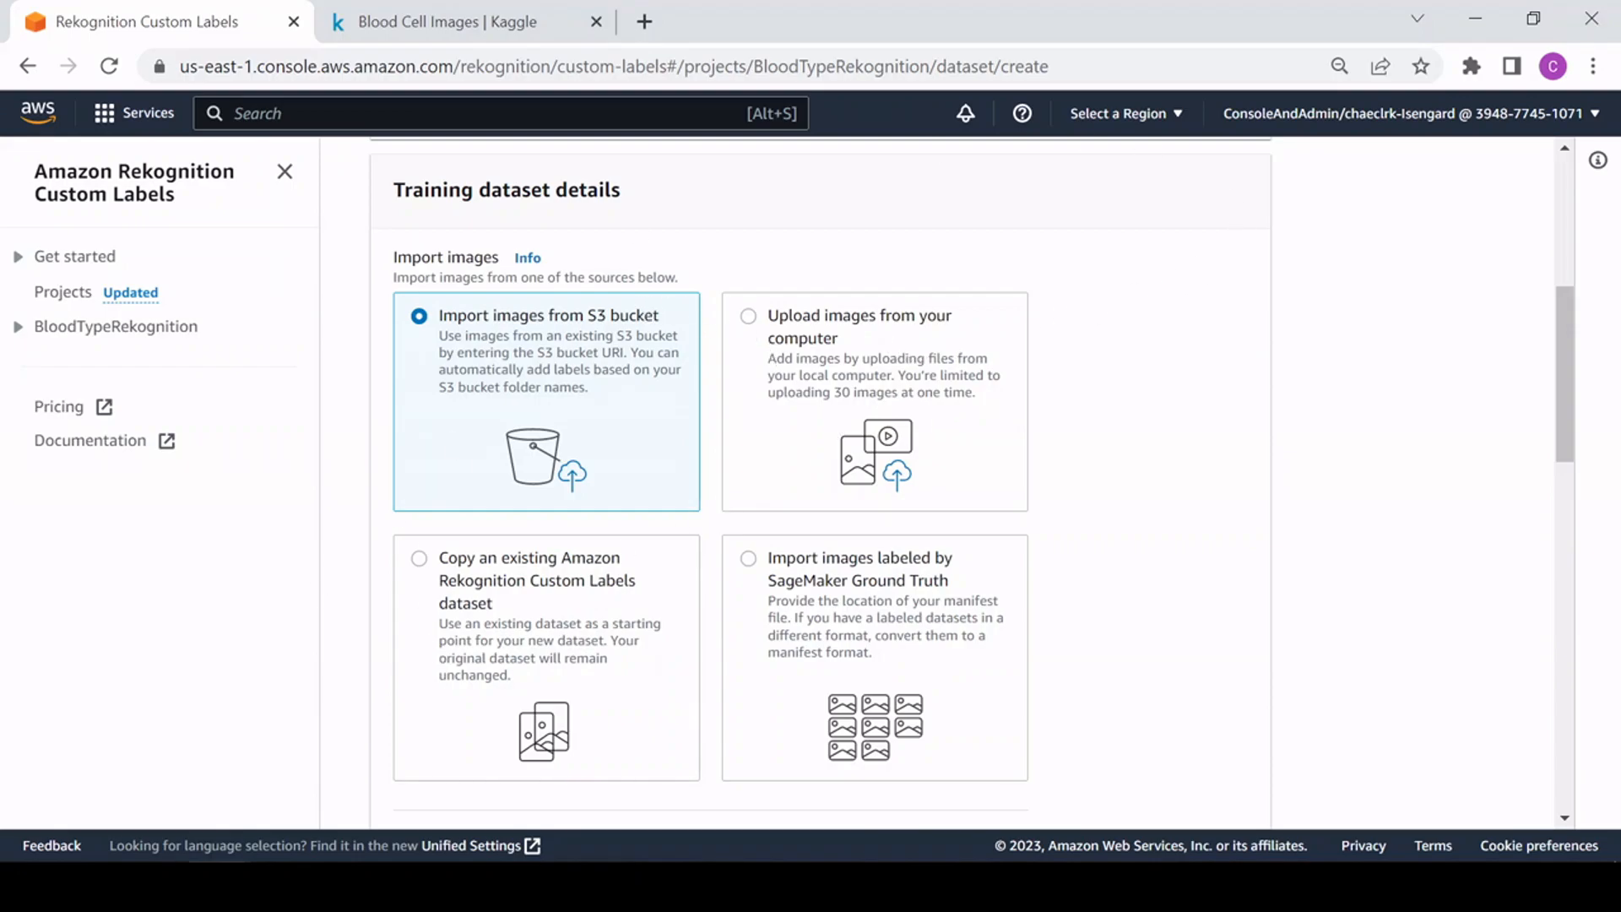
scroll(811, 481, "down", 4)
scroll(811, 481, "up", 1)
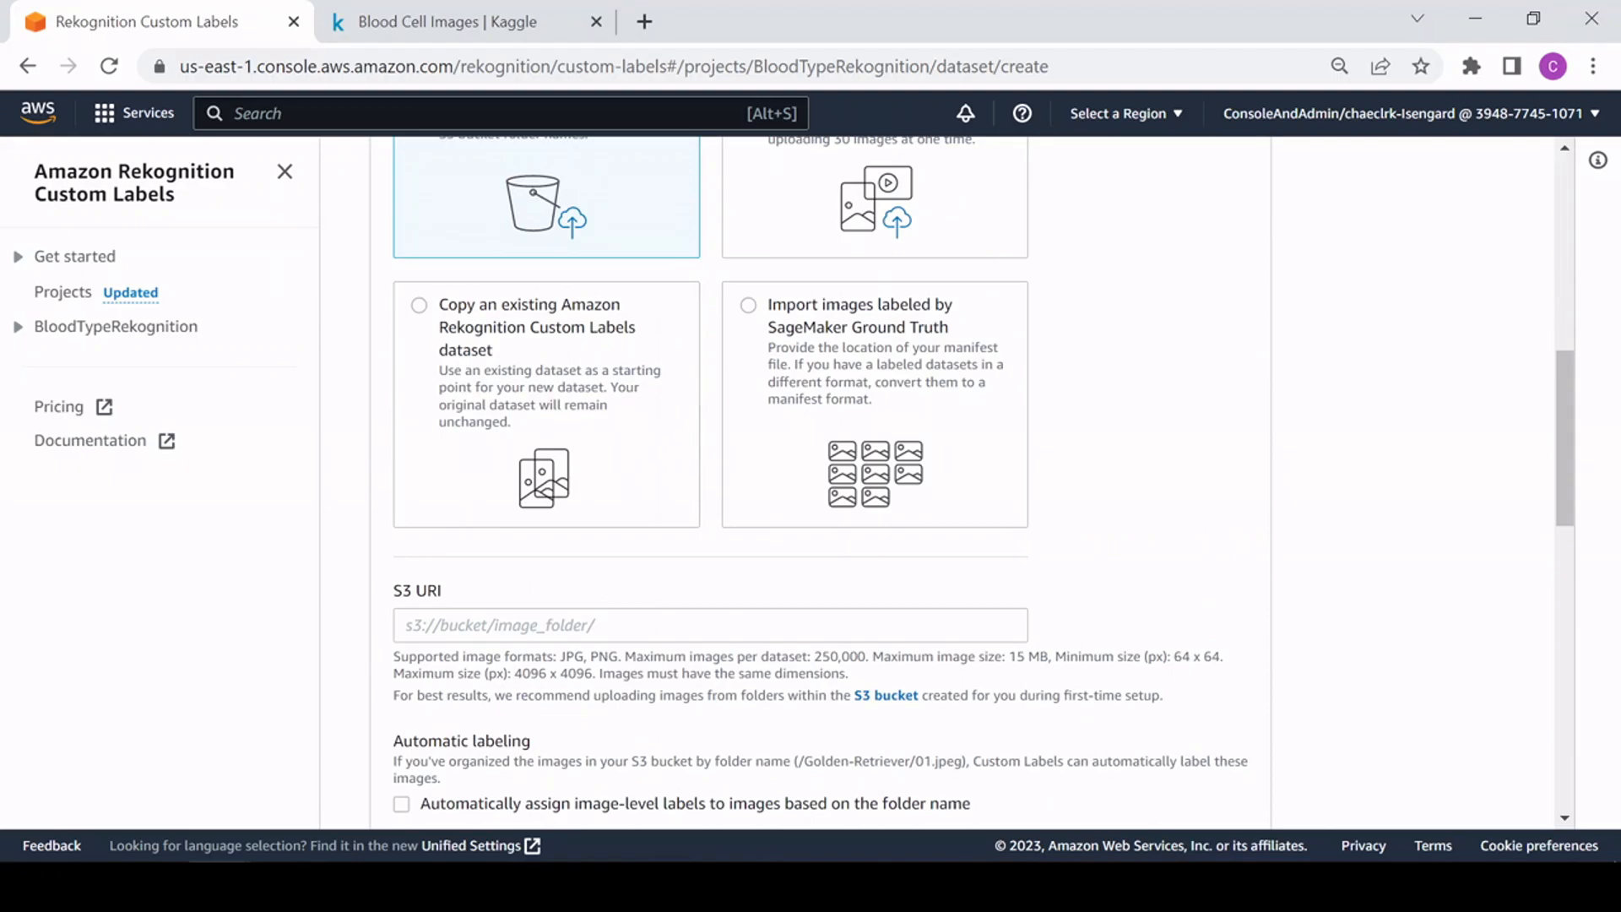
scroll(1102, 435, "up", 1)
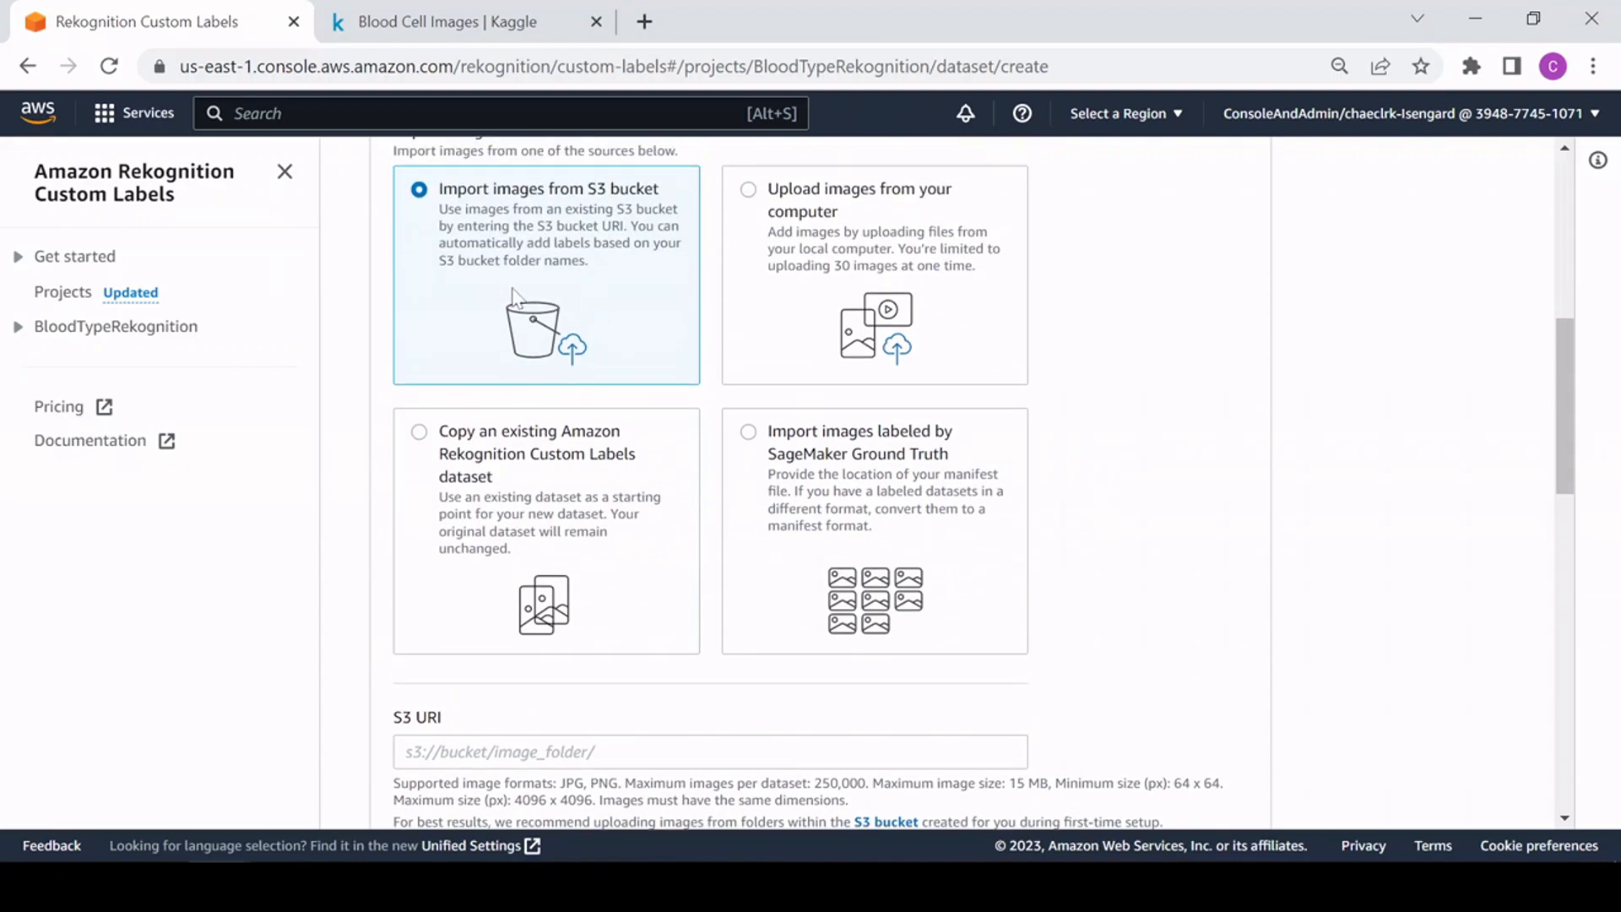
scroll(506, 496, "down", 1)
left_click(508, 623)
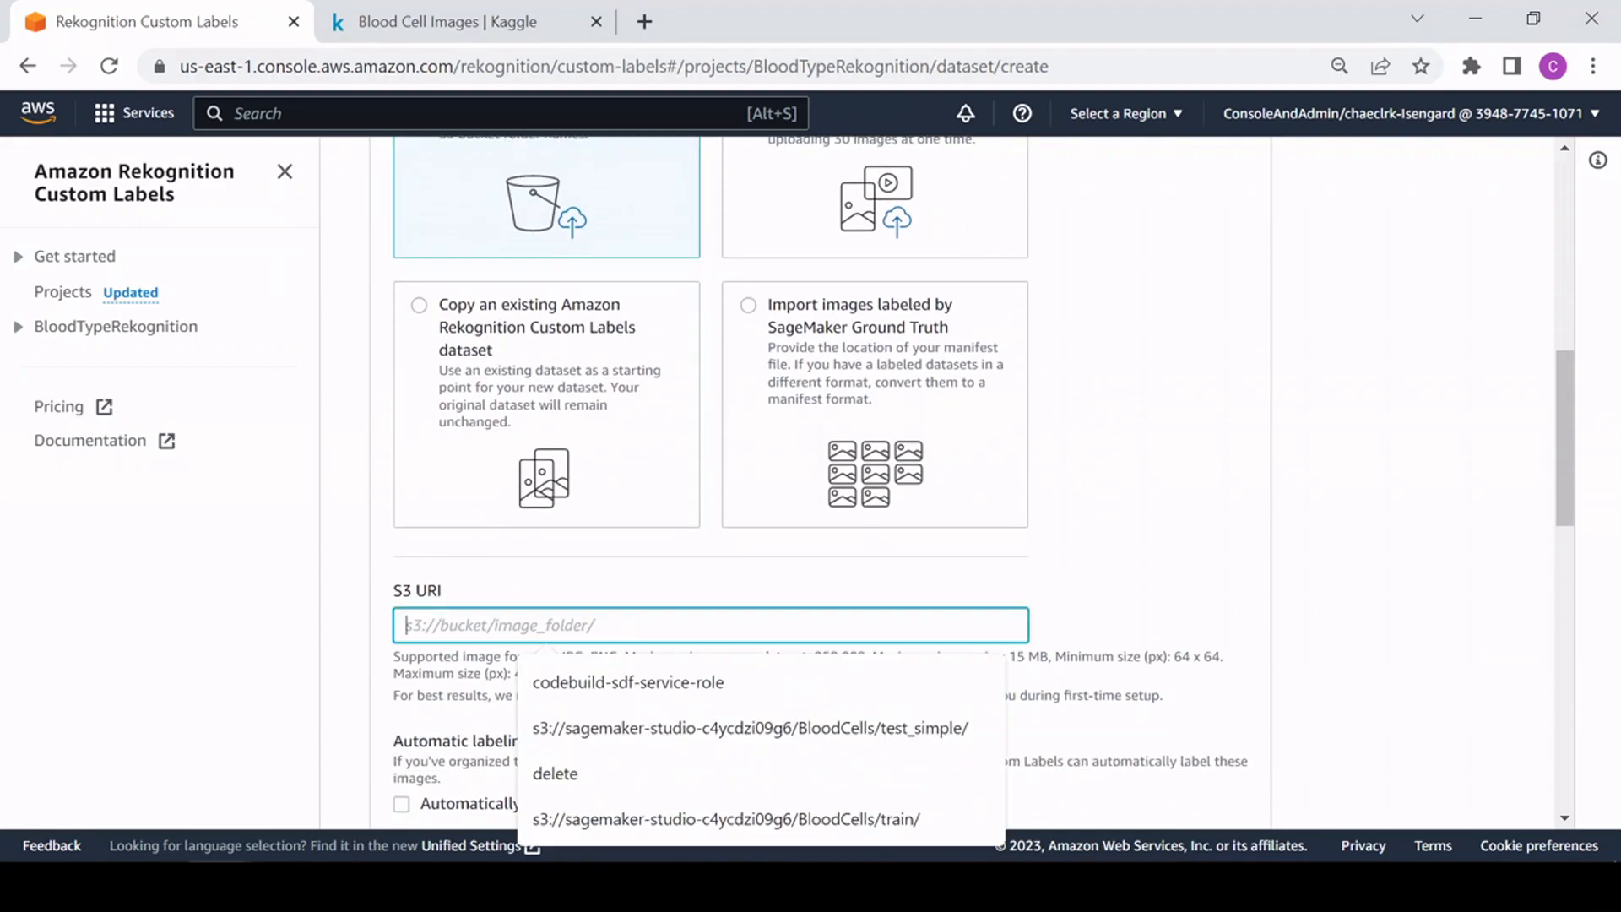
left_click(865, 578)
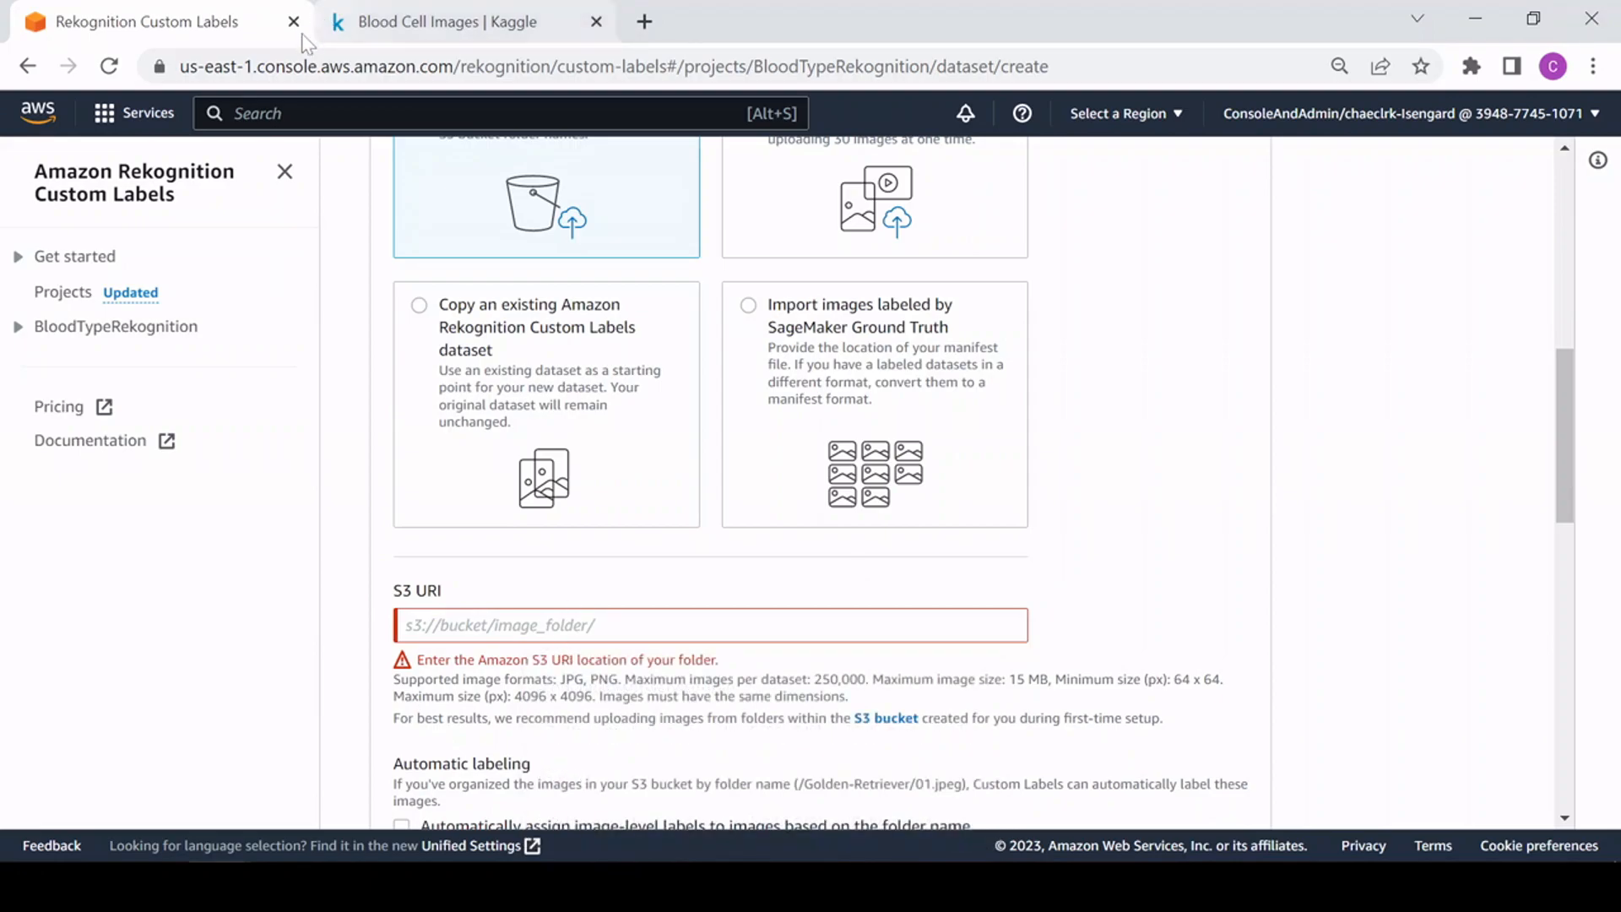
Step: Duplicate the console page, find S3 in the copy, and open the BloodCells folder in bucket sagemaker-studio-c4ycdzi09g6
right_click(186, 25)
left_click(271, 205)
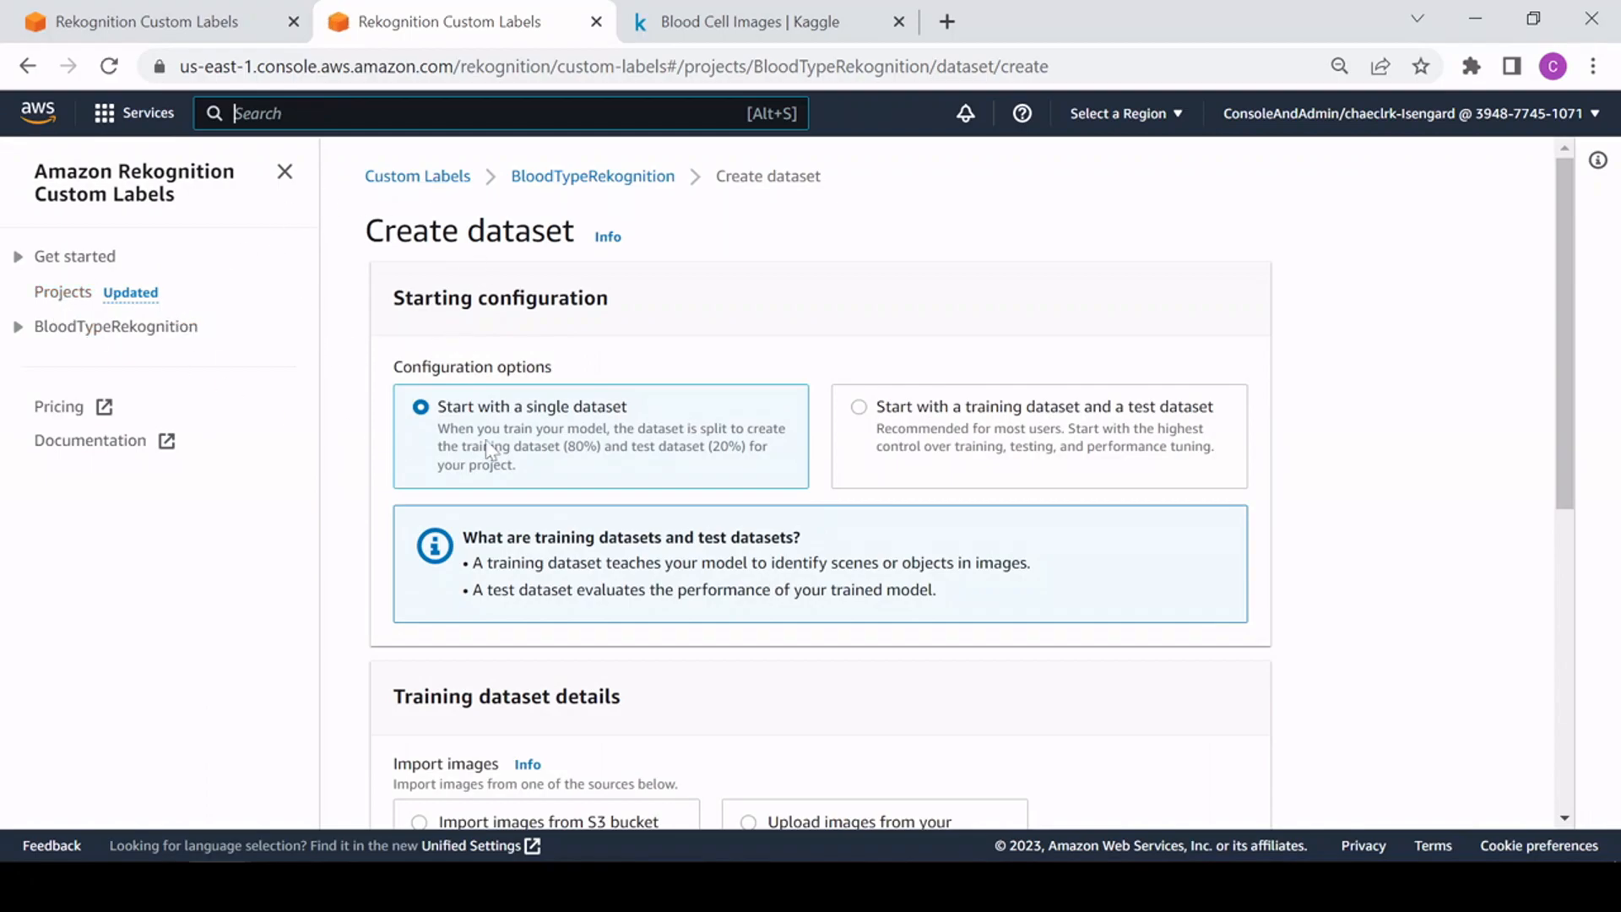
type("s3")
left_click(552, 293)
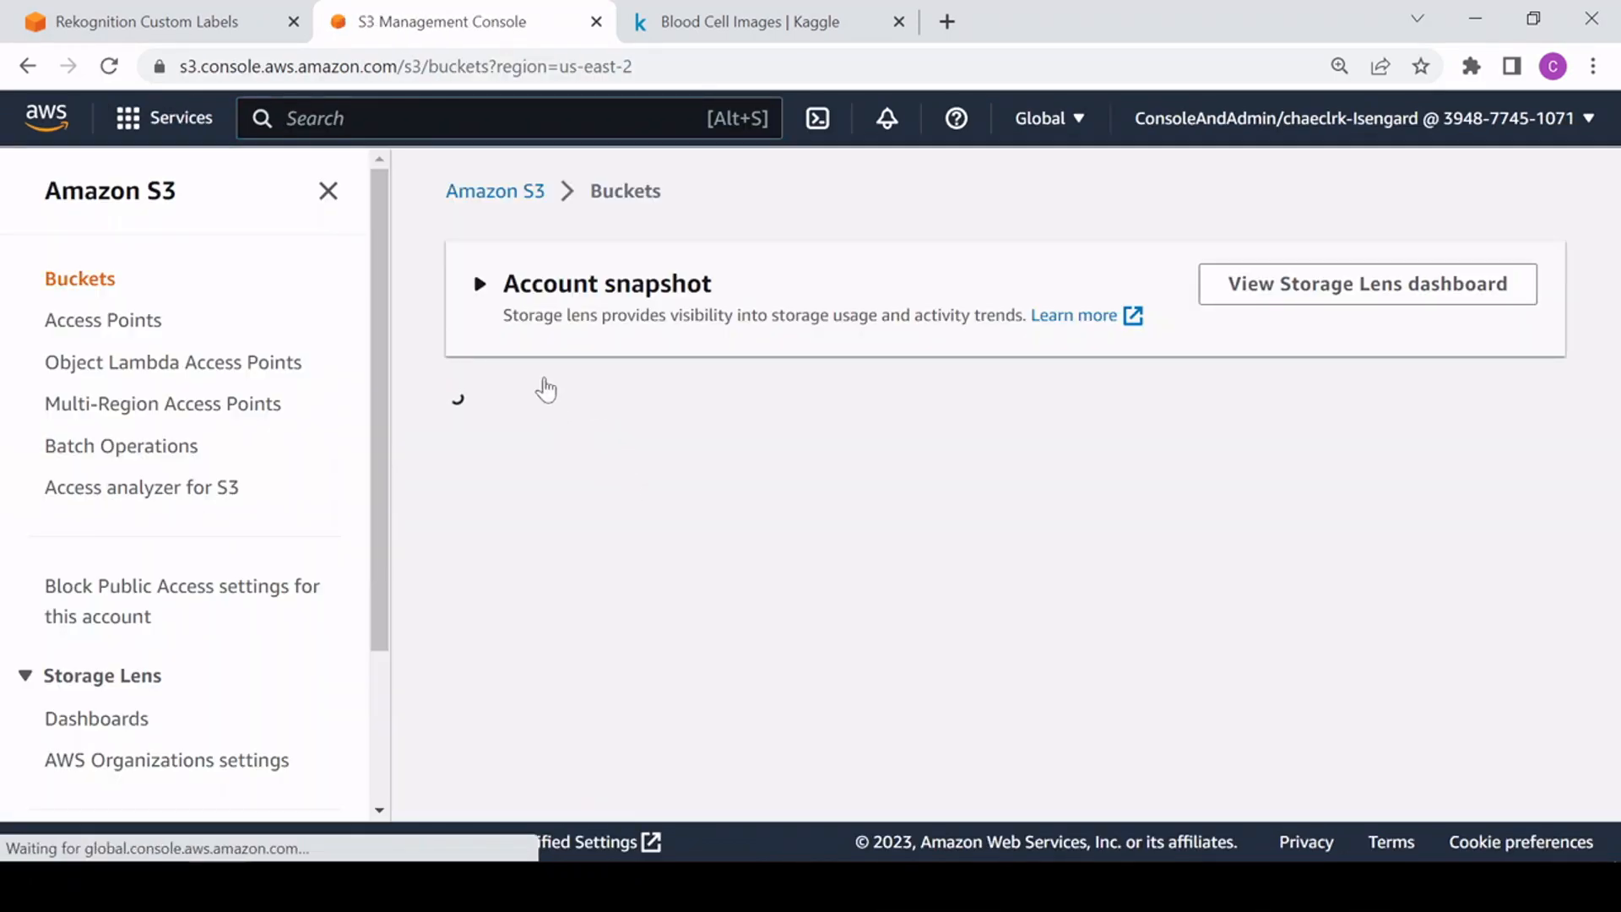
scroll(675, 574, "down", 10)
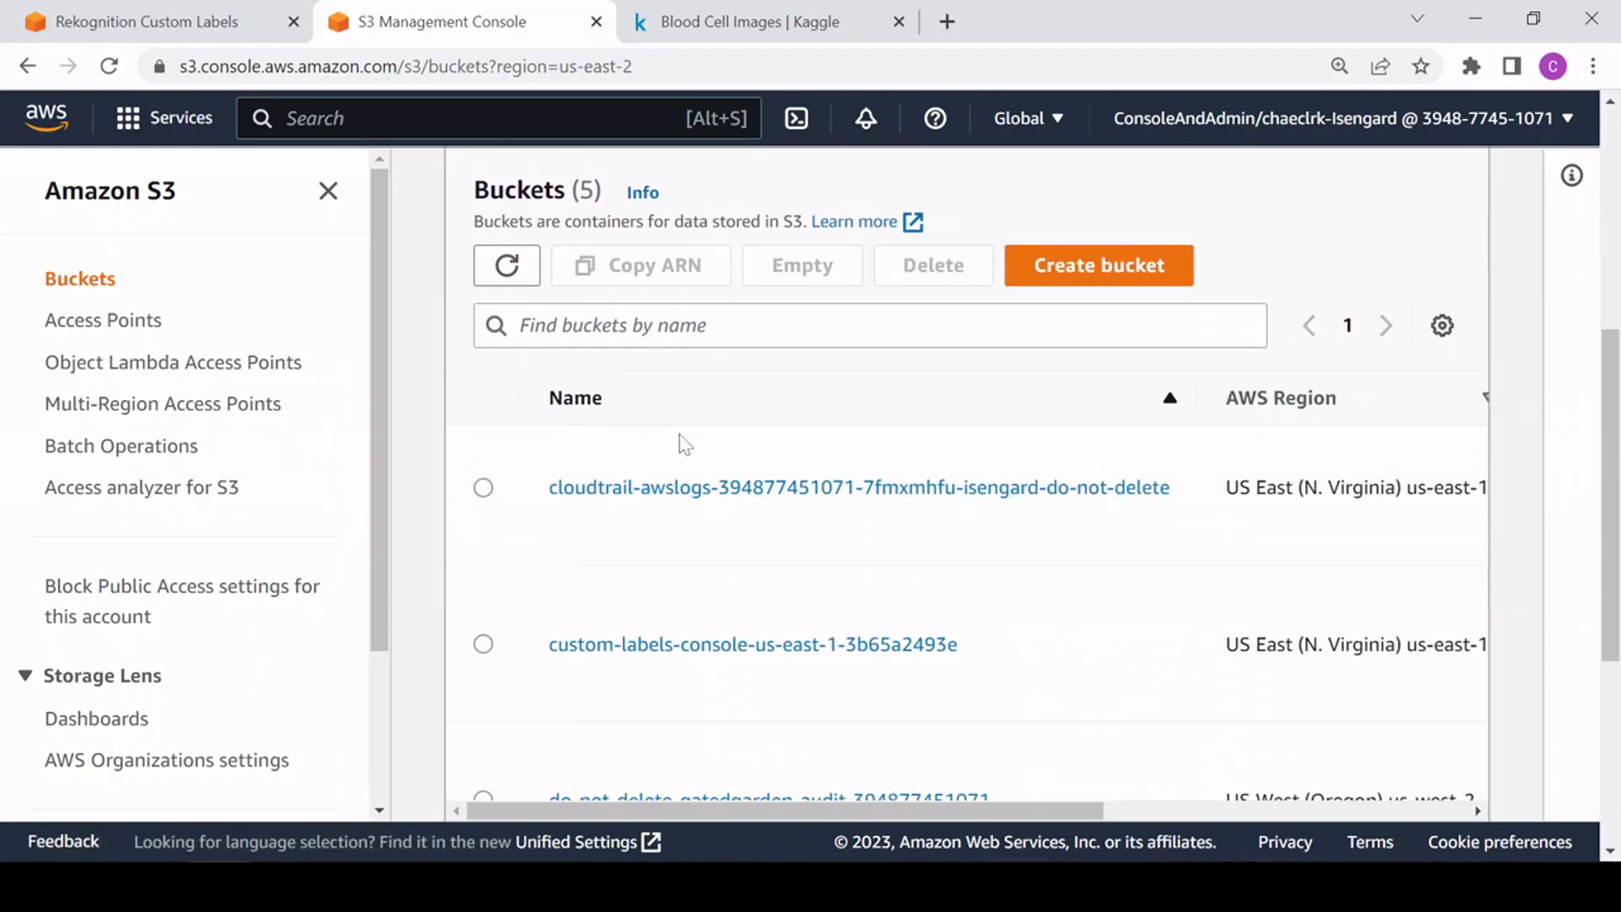
scroll(693, 591, "down", 2)
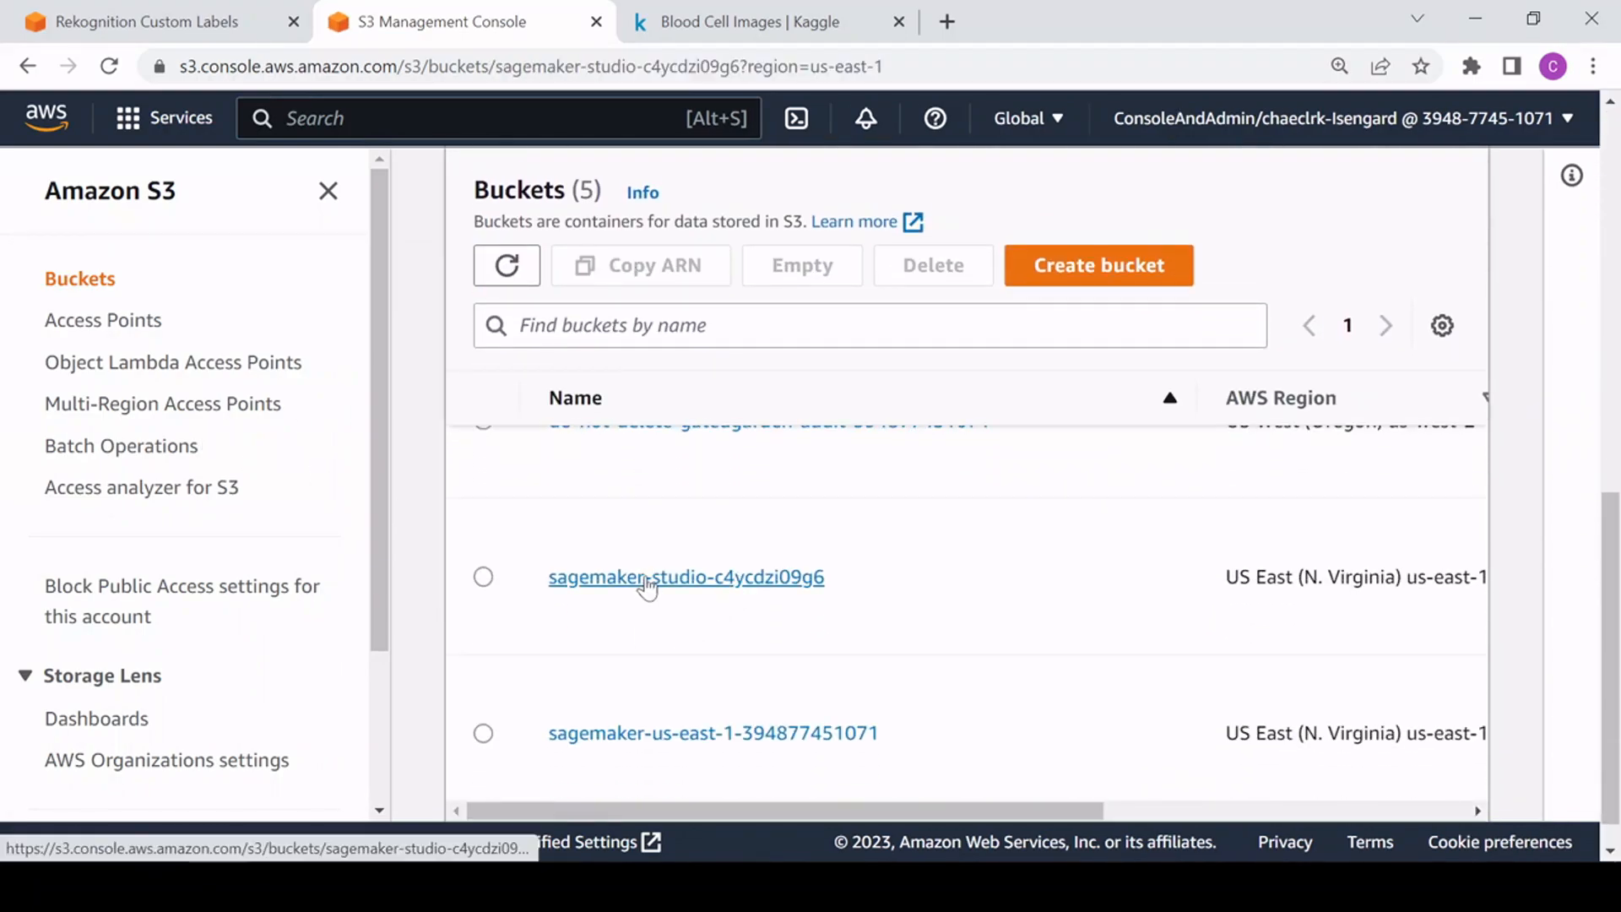
left_click(645, 577)
scroll(824, 500, "down", 1)
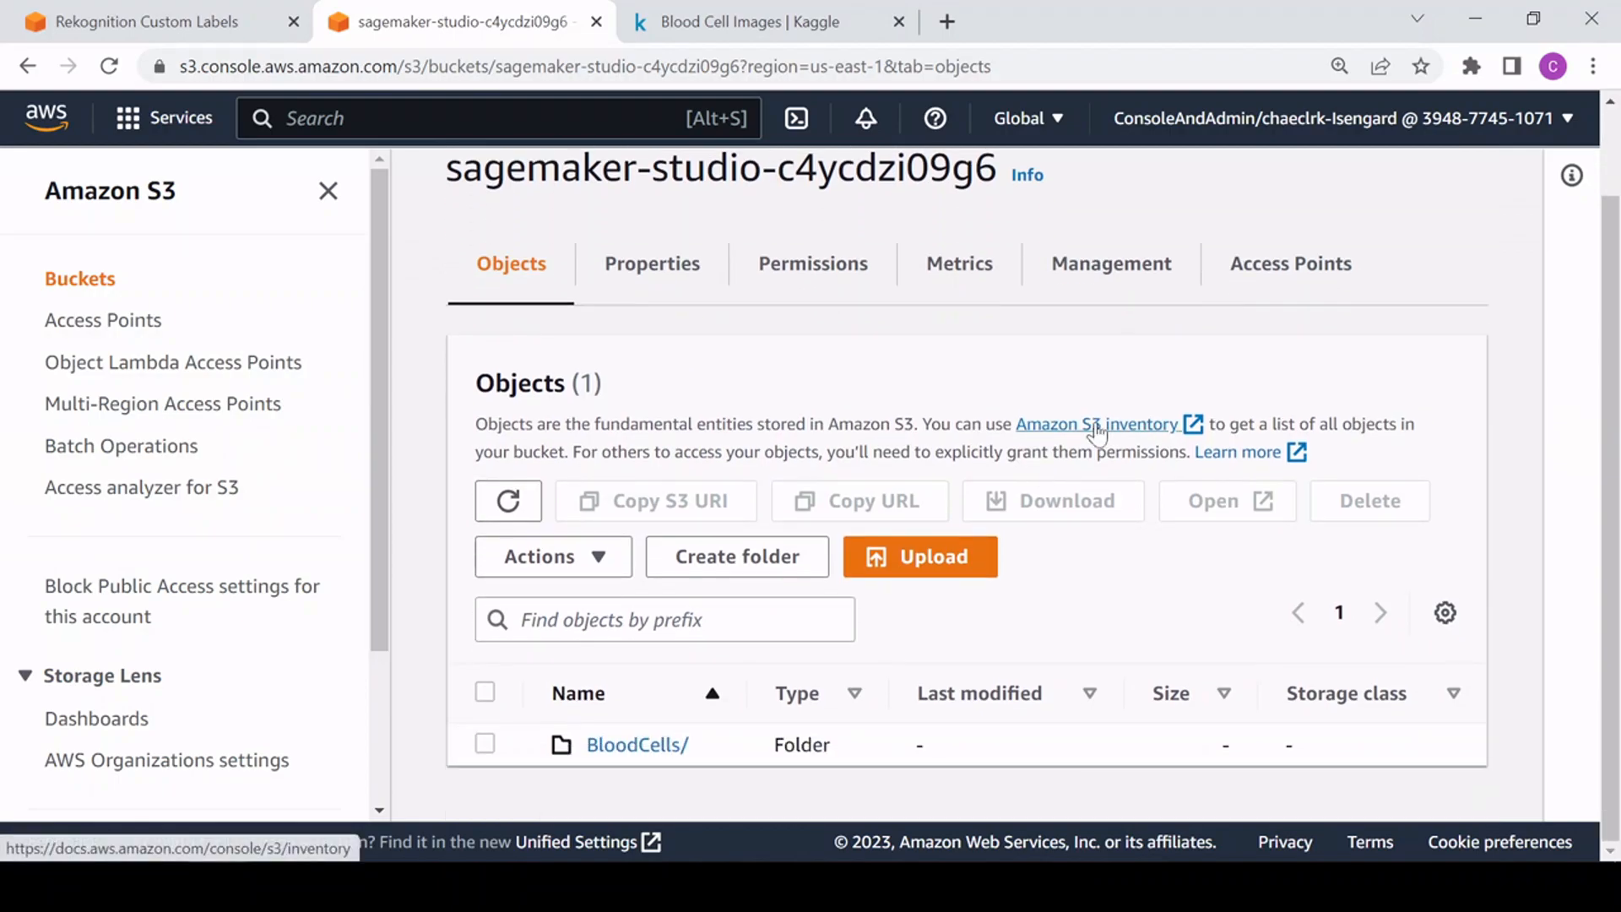
left_click(644, 743)
scroll(644, 743, "down", 2)
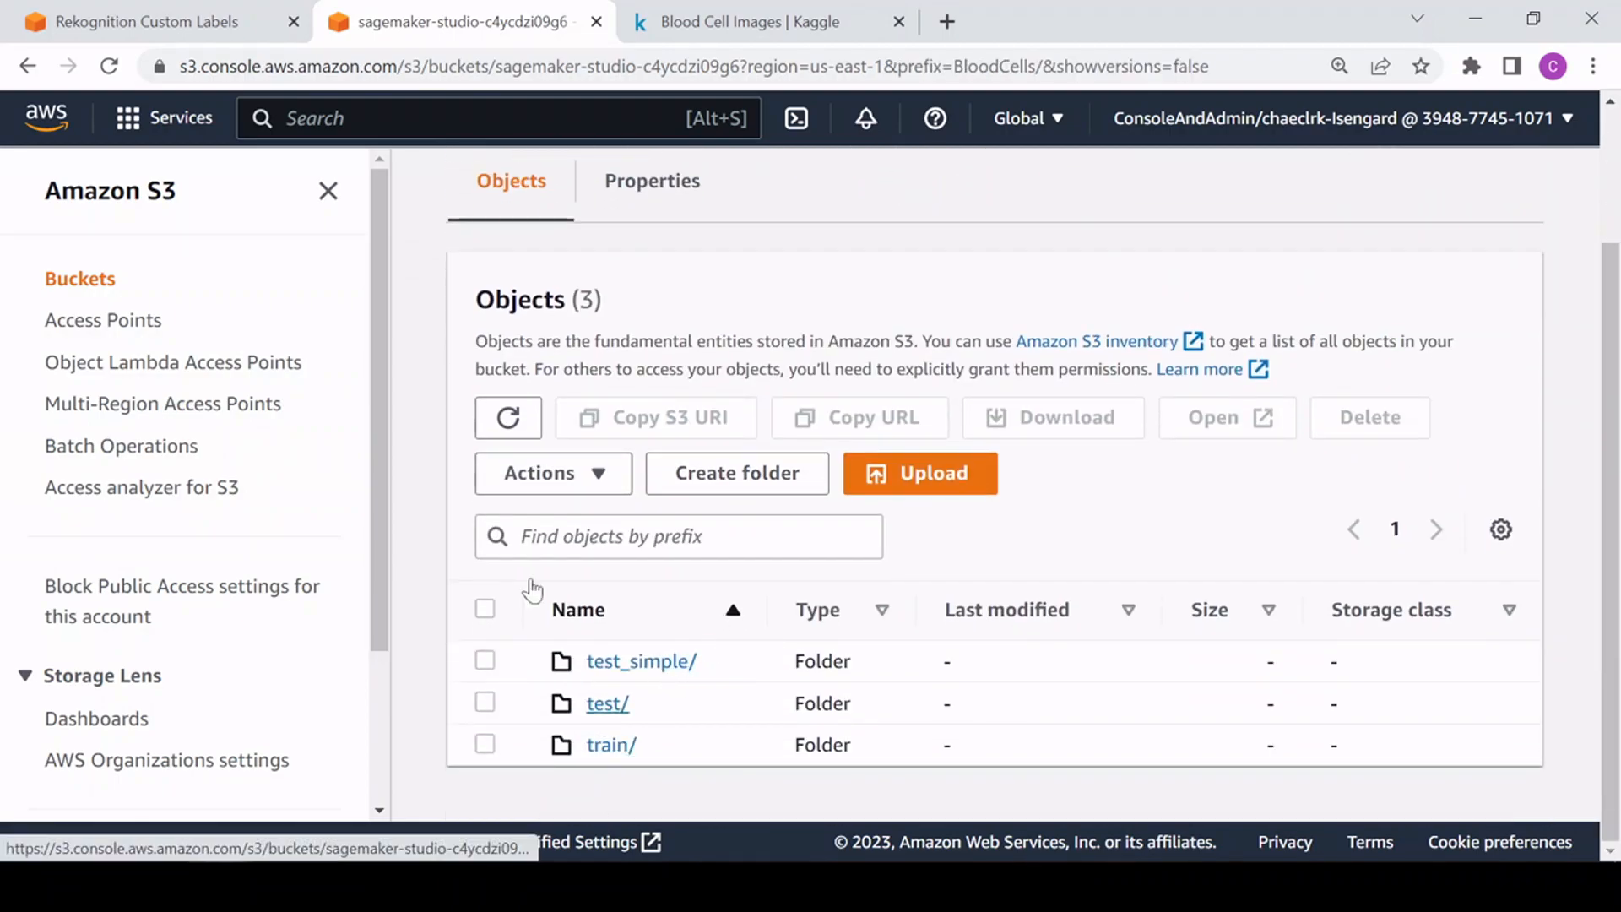
Step: Open the train folder inside BloodCells and copy its S3 URI
left_click(228, 24)
scroll(708, 503, "up", 6)
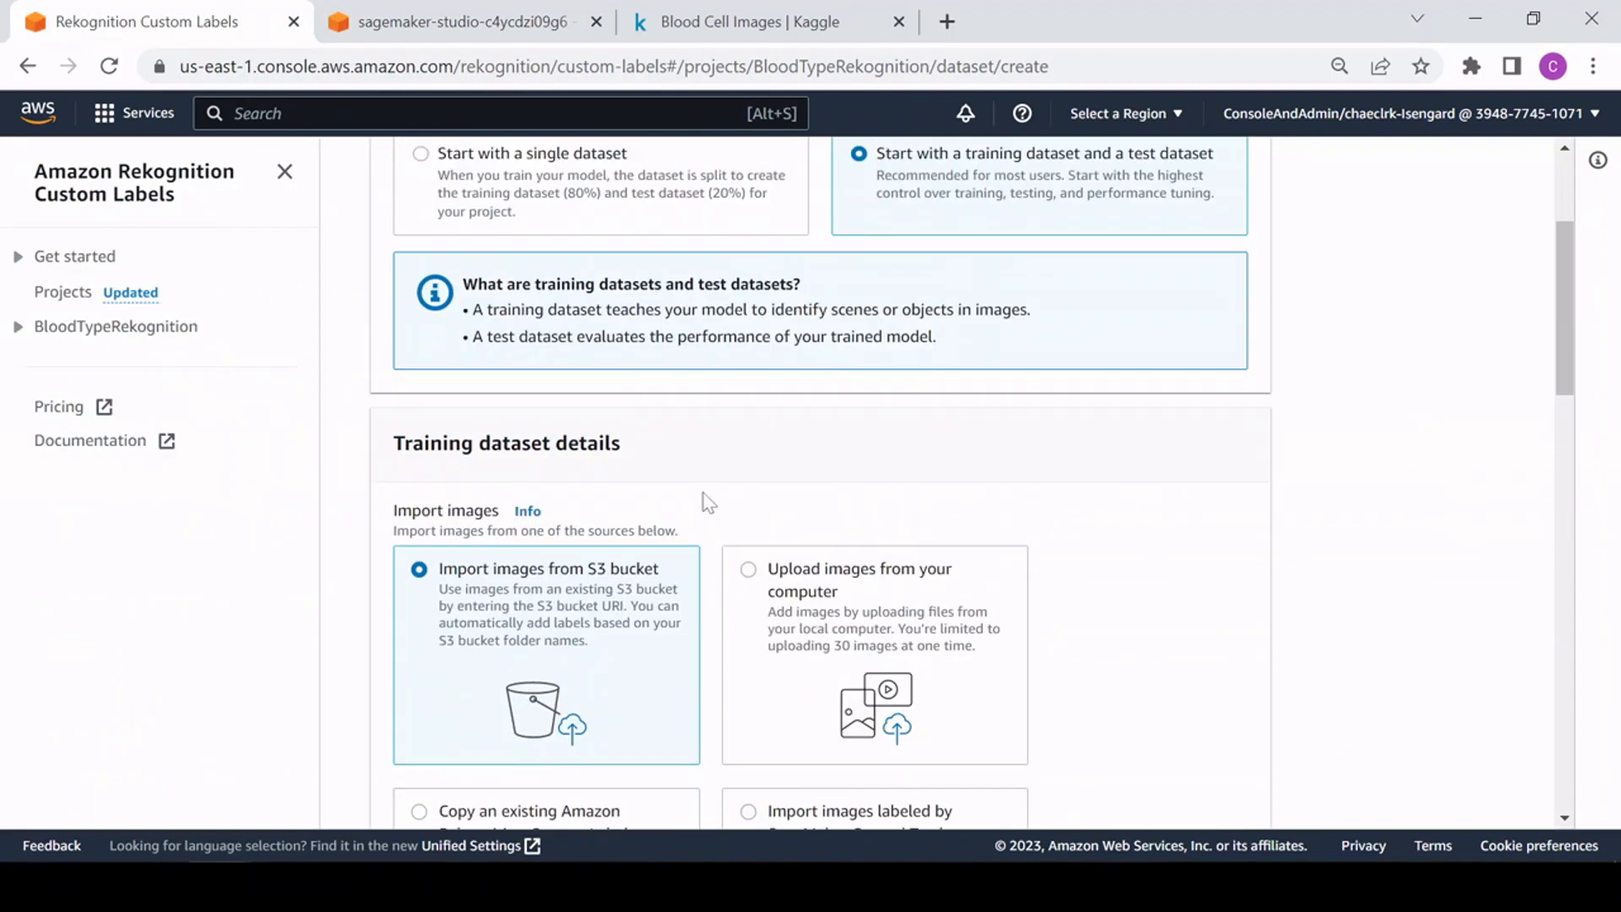
left_click(456, 21)
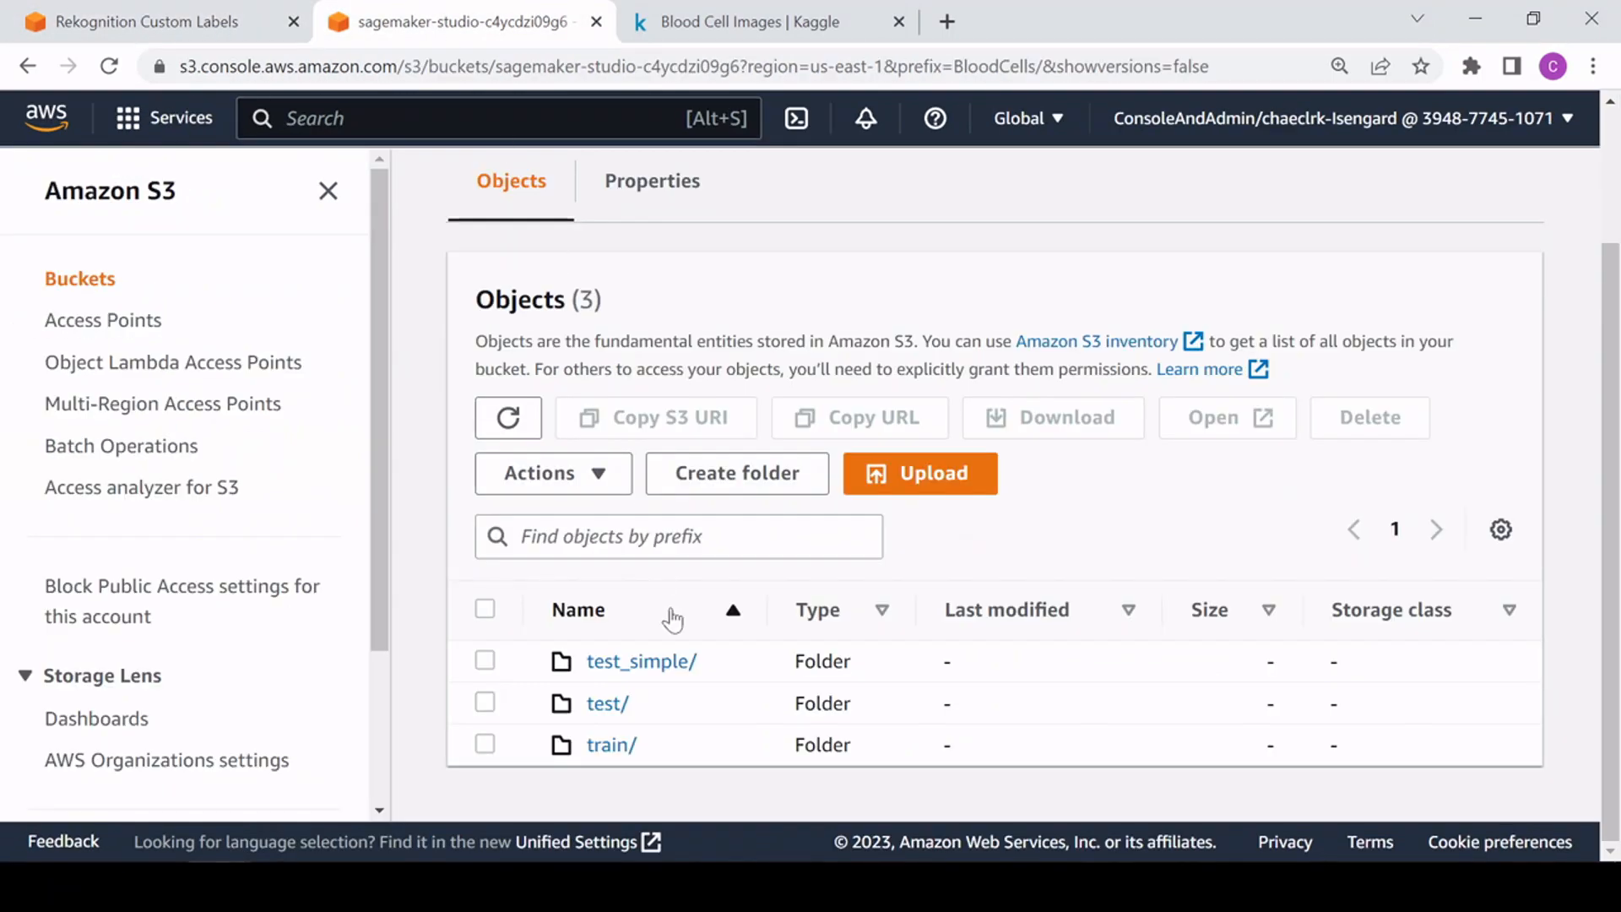
left_click(608, 751)
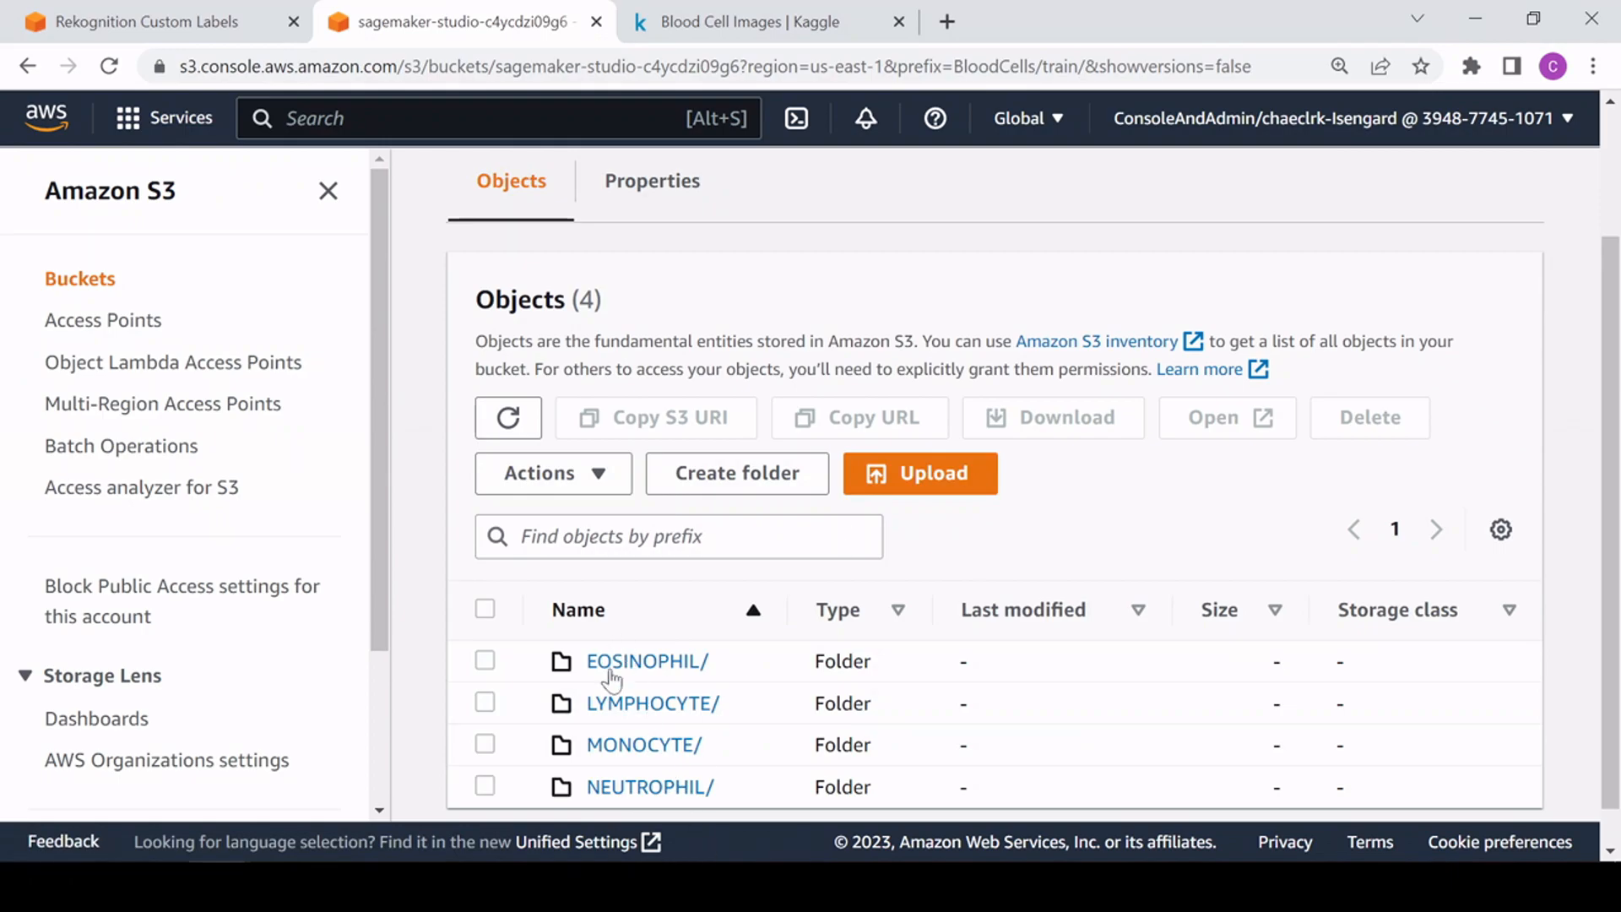
scroll(1351, 316, "up", 2)
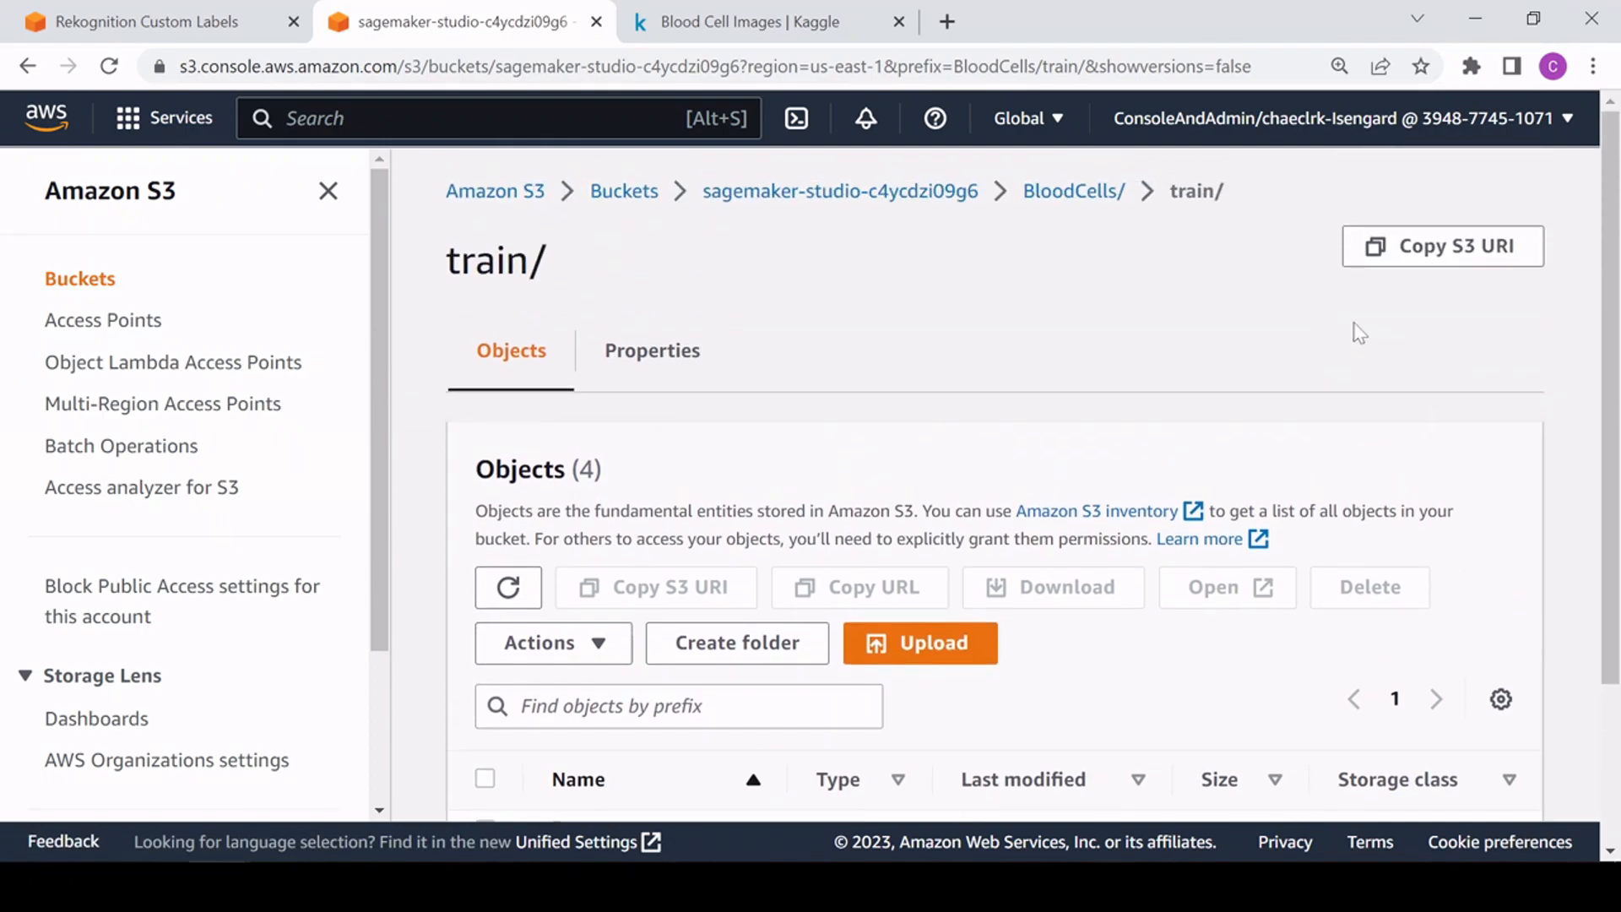
left_click(1447, 247)
Step: Set the training S3 URI to s3://sagemaker-studio-c4ycdzi09g6/BloodCells/train/ and automatically assign image-level labels based on the folder name
left_click(144, 25)
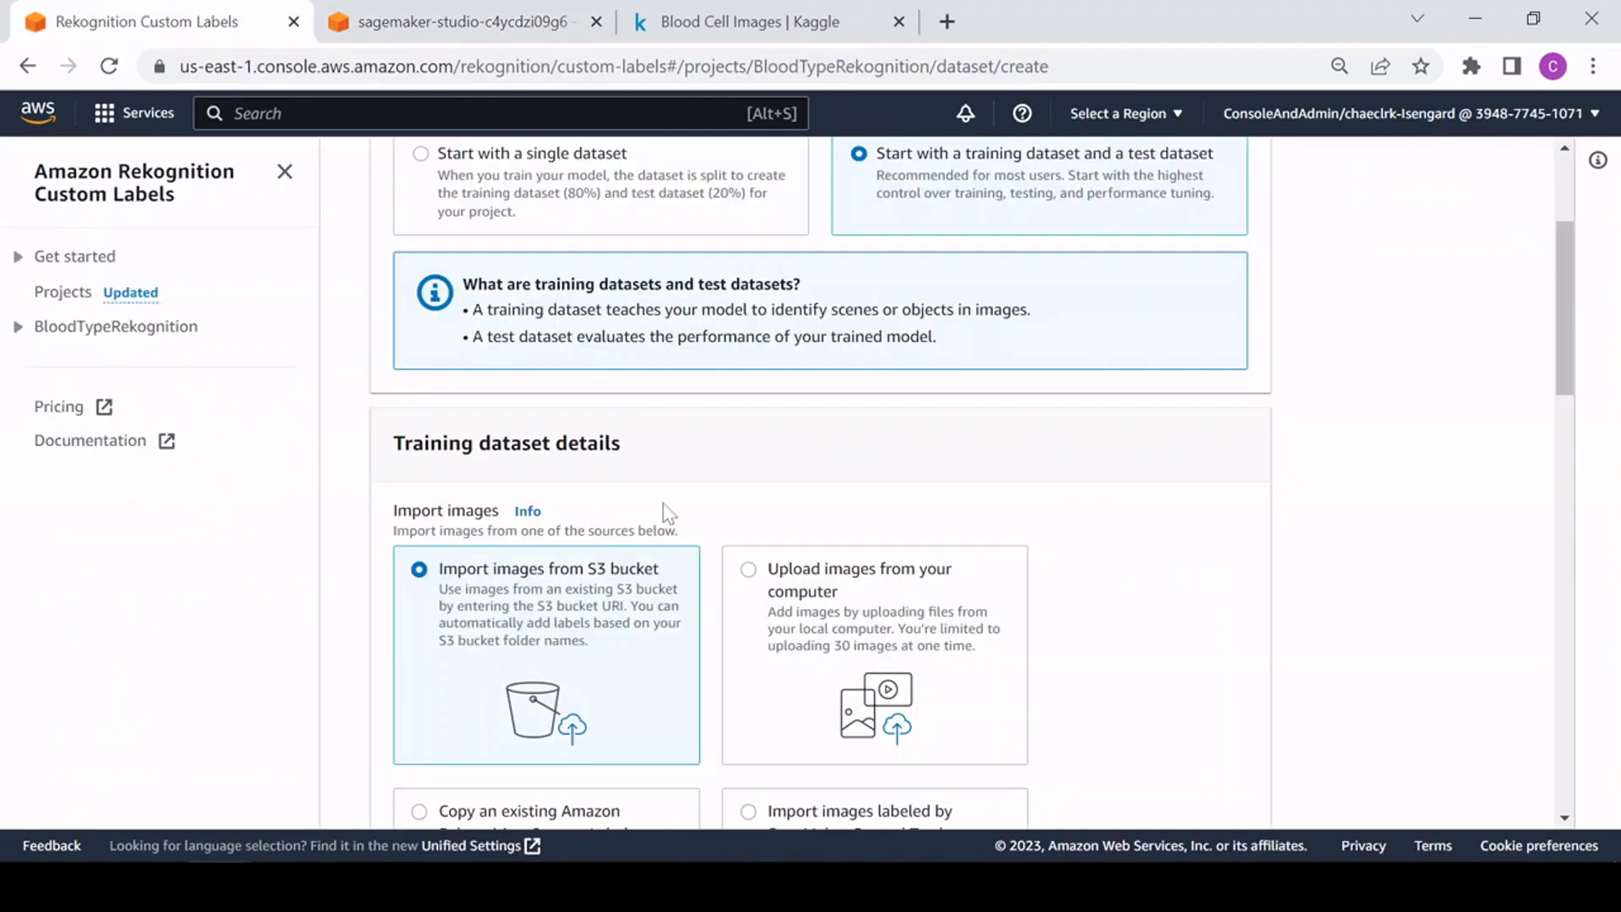
scroll(668, 515, "down", 6)
left_click(557, 624)
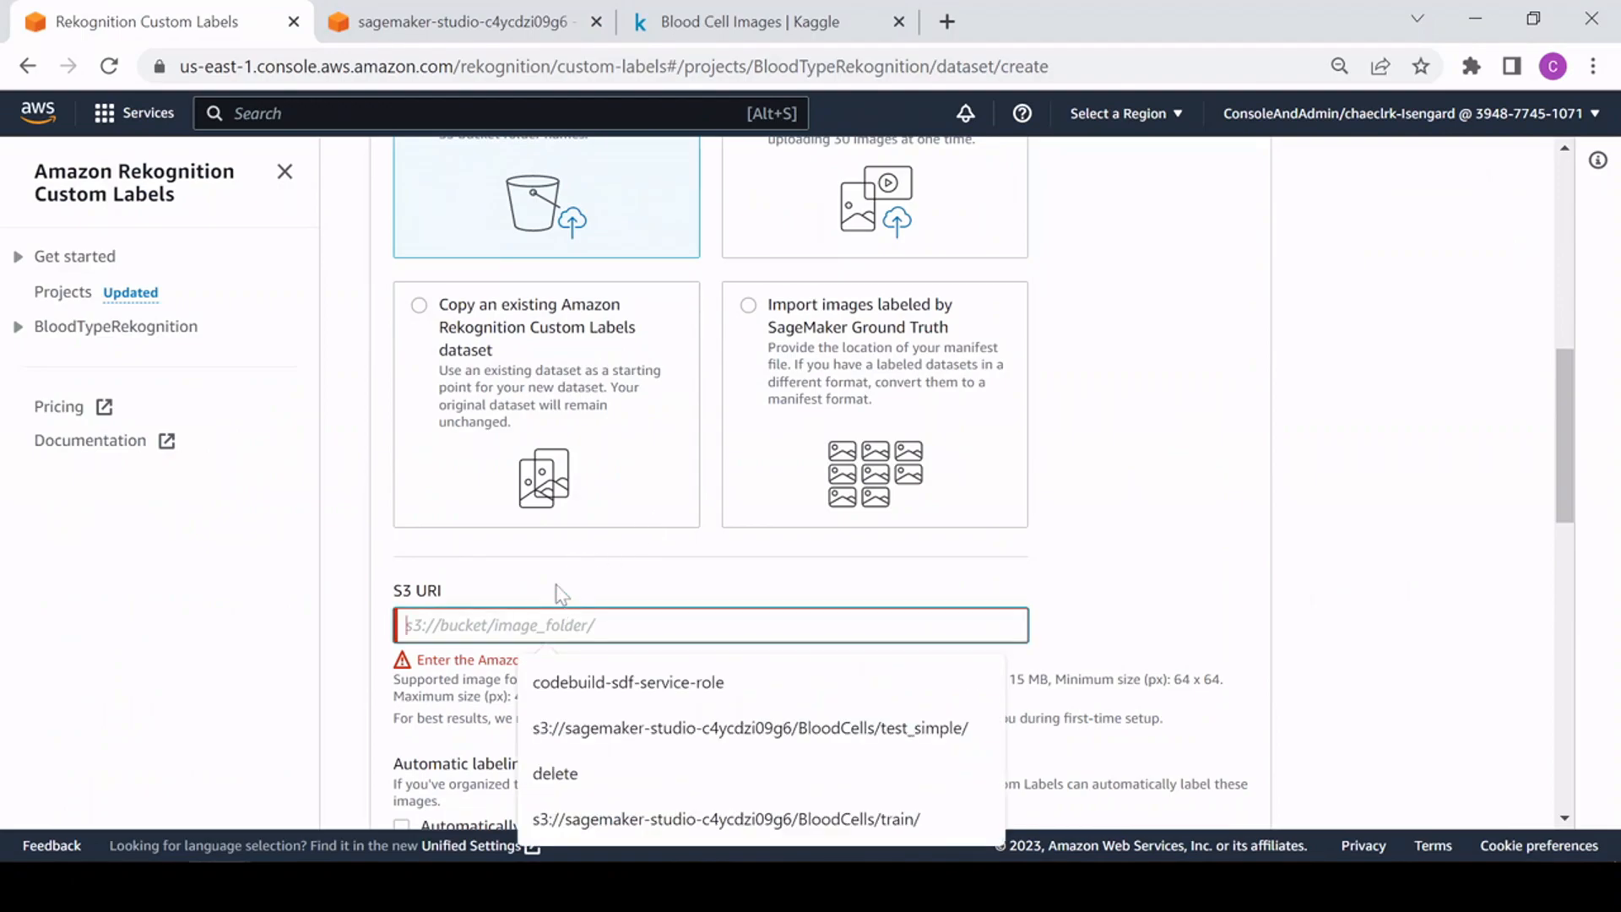
key("ctrl+v")
scroll(971, 582, "down", 3)
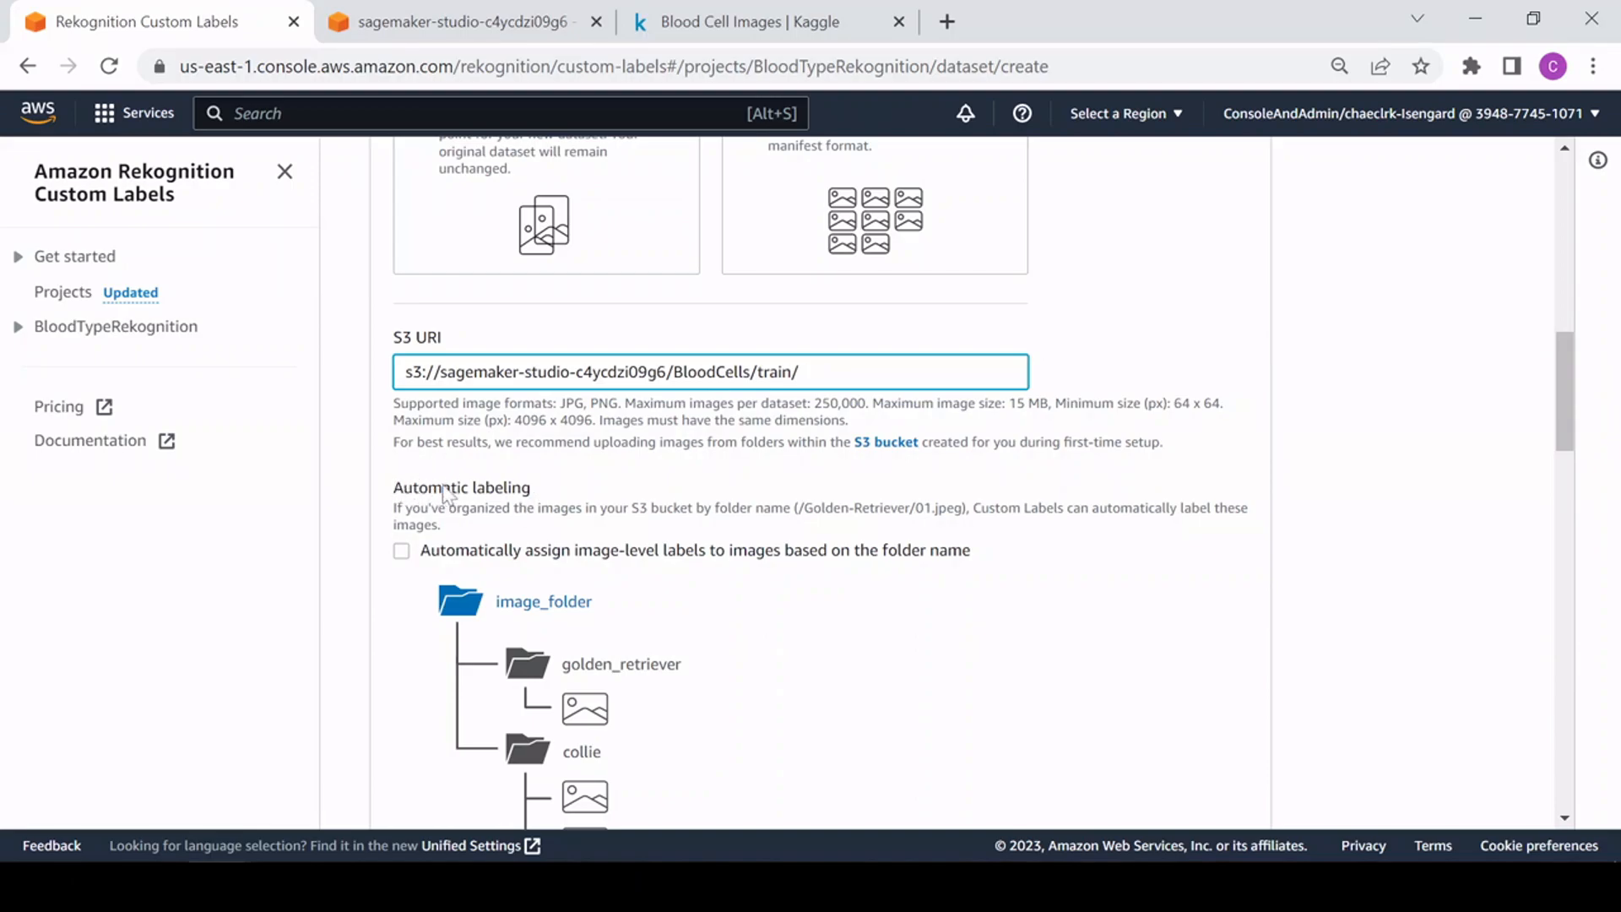
scroll(661, 641, "down", 2)
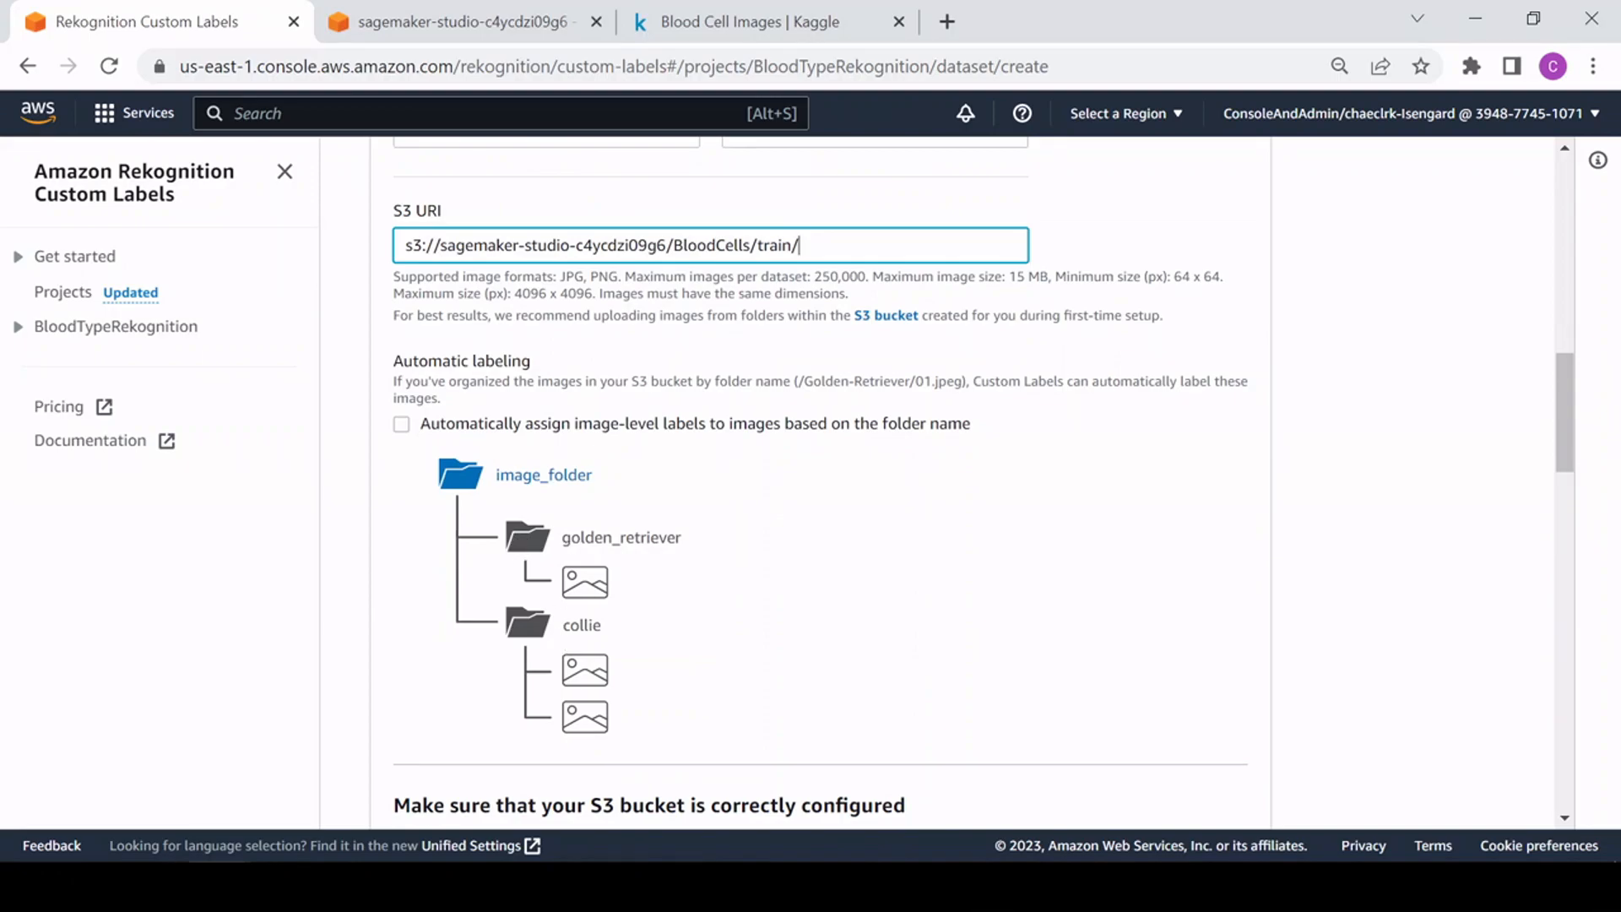
left_click(401, 425)
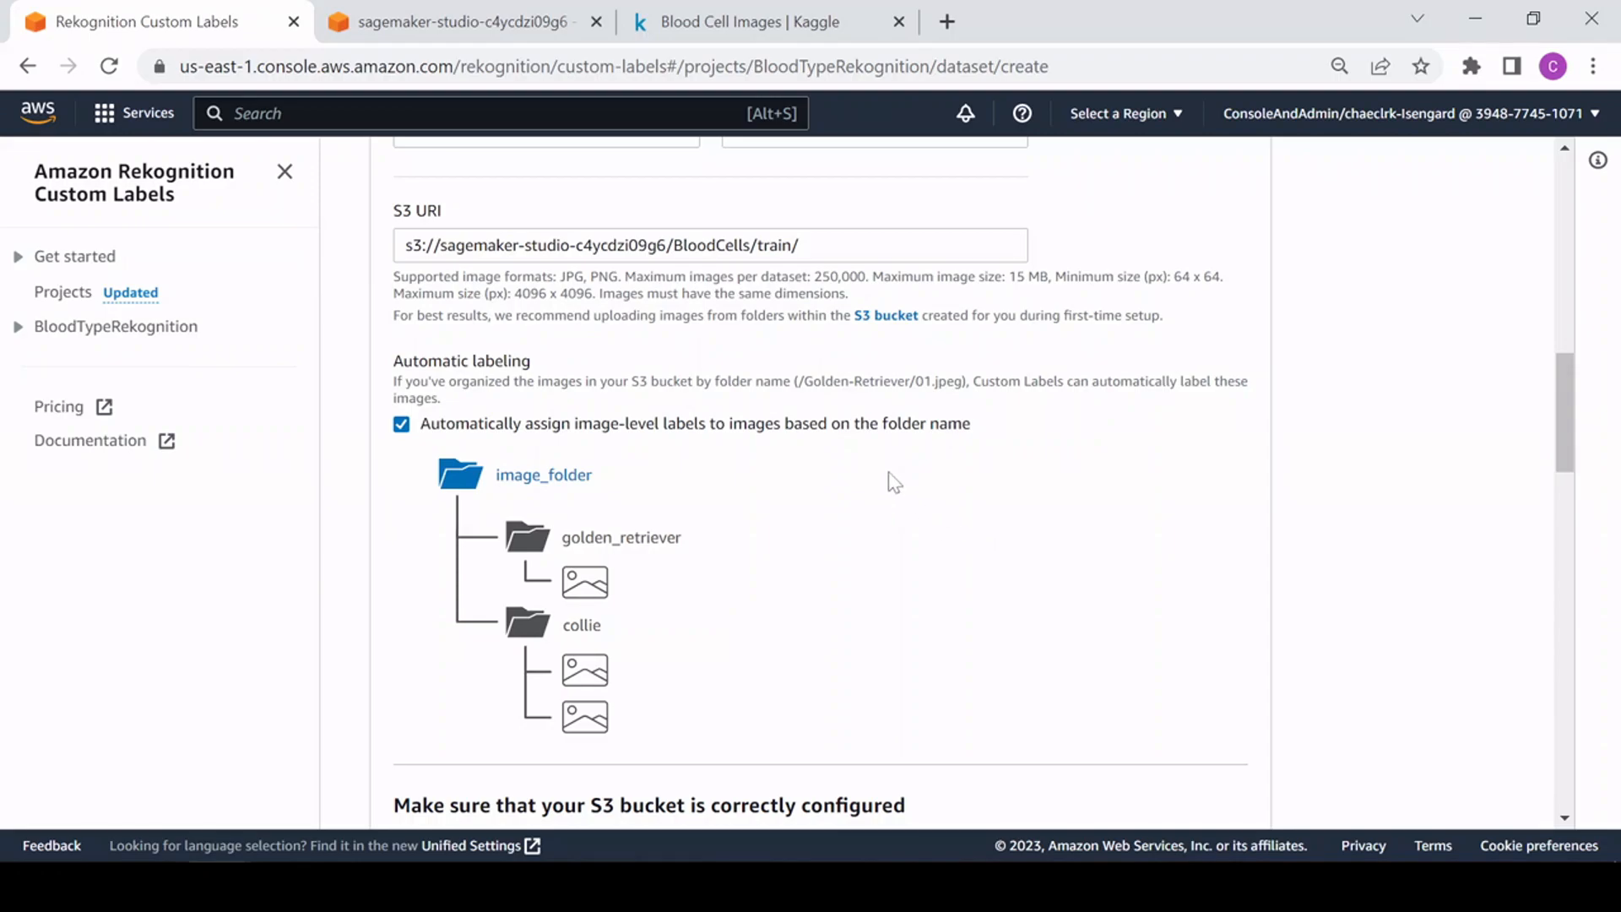
Step: Review the bucket policy supplied for the training images and select all its Rekognition statement blocks
scroll(882, 469, "down", 2)
scroll(733, 418, "down", 5)
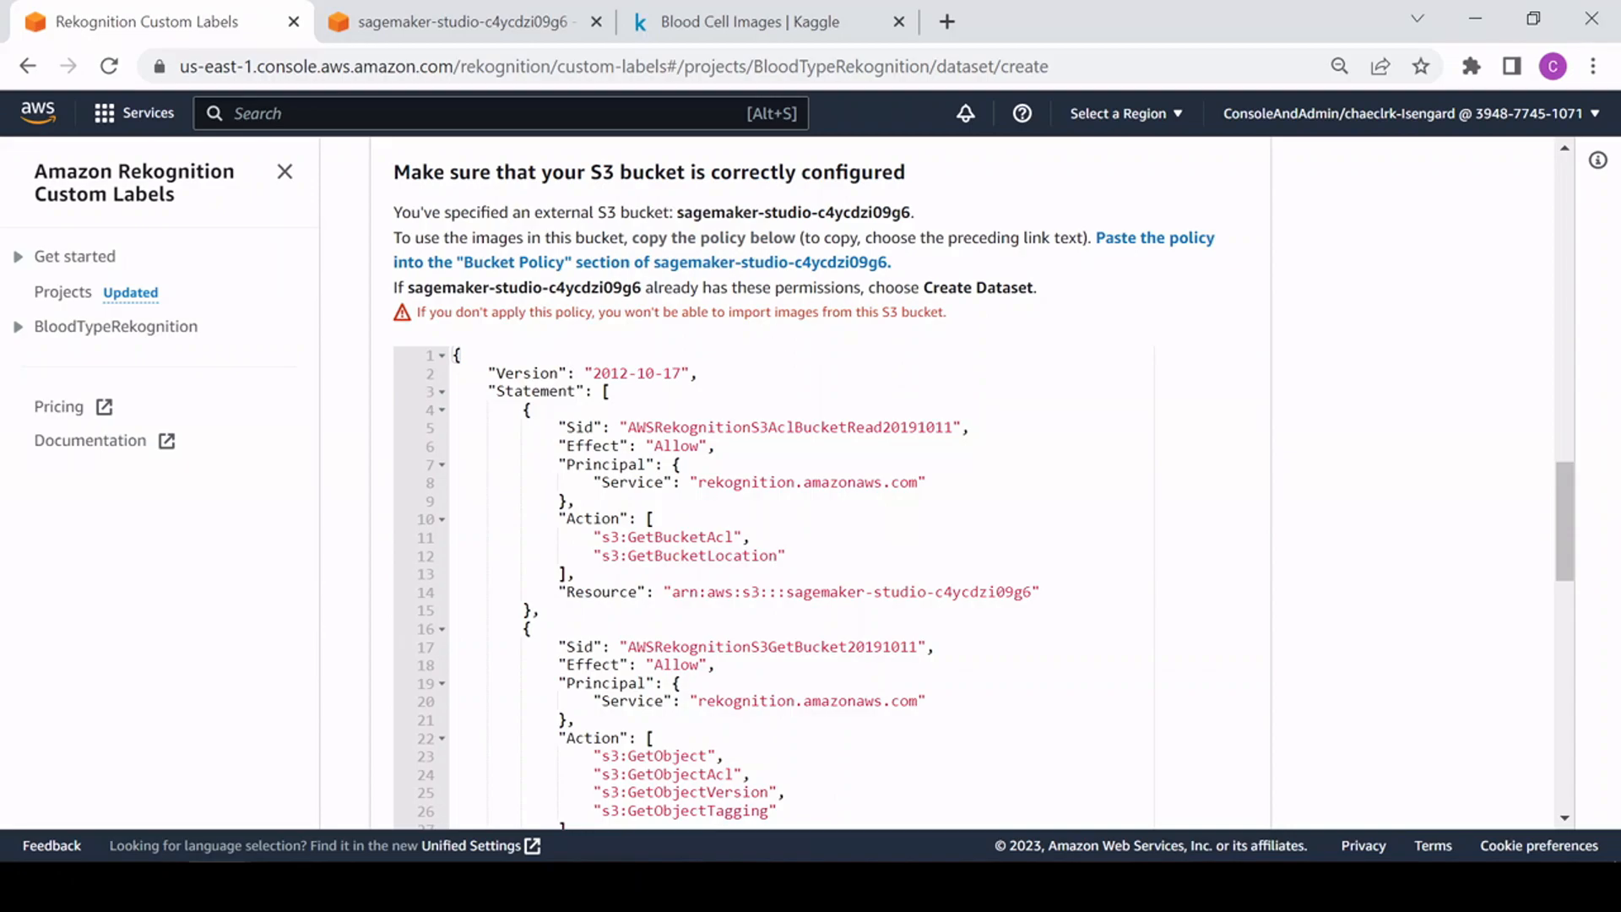
scroll(983, 487, "down", 2)
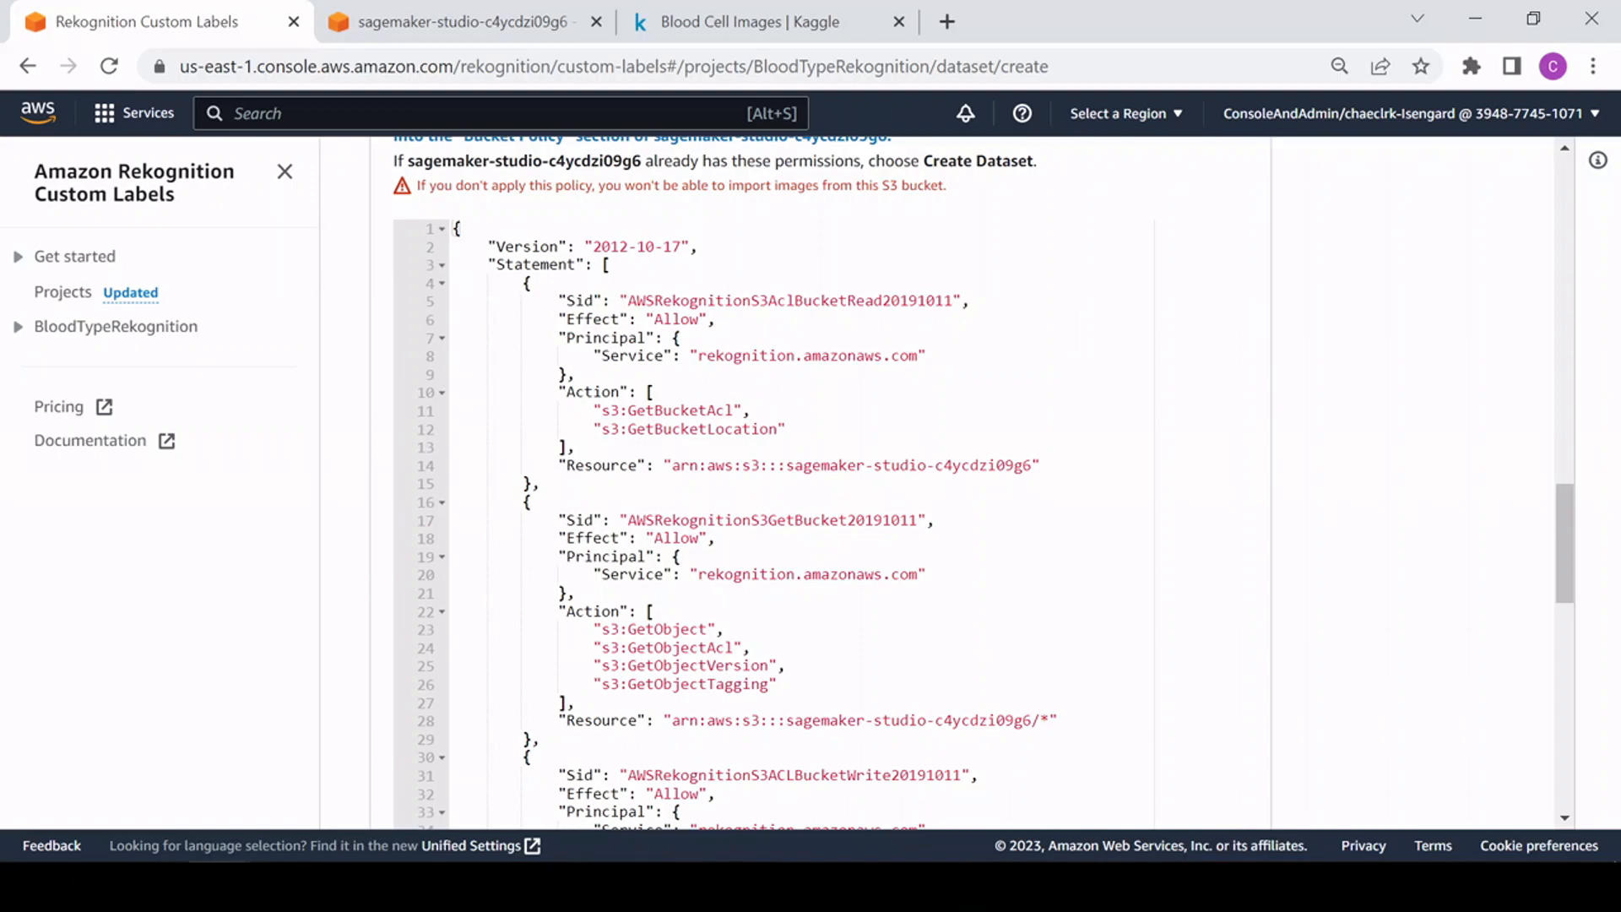
left_click_drag(525, 283, 530, 651)
scroll(591, 439, "down", 4)
scroll(596, 473, "down", 3)
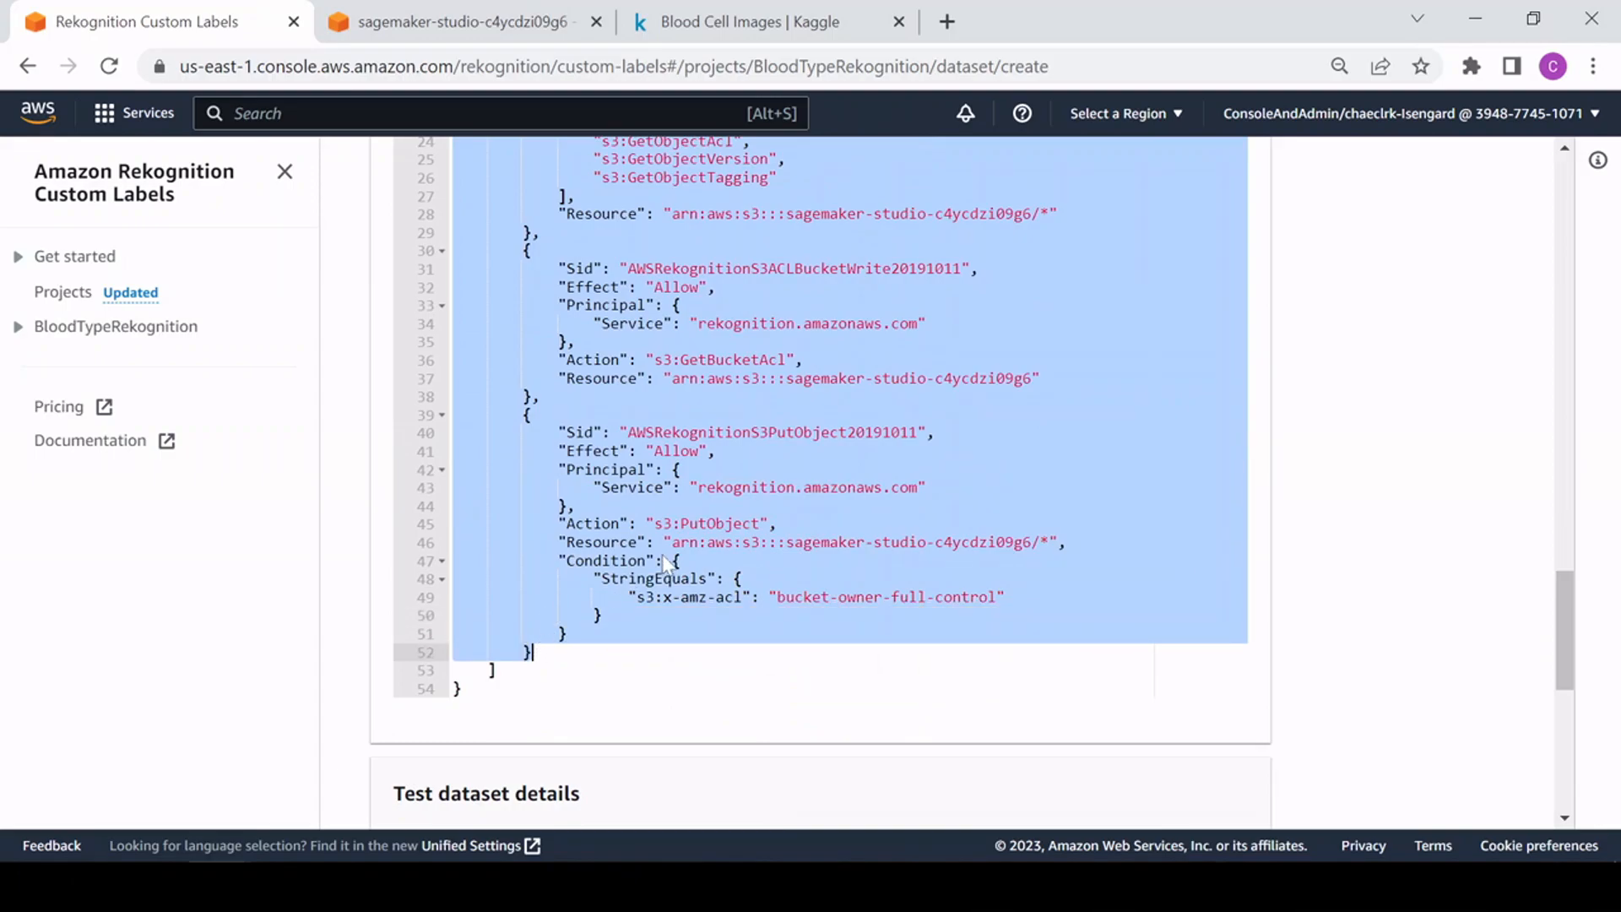
scroll(534, 648, "up", 9)
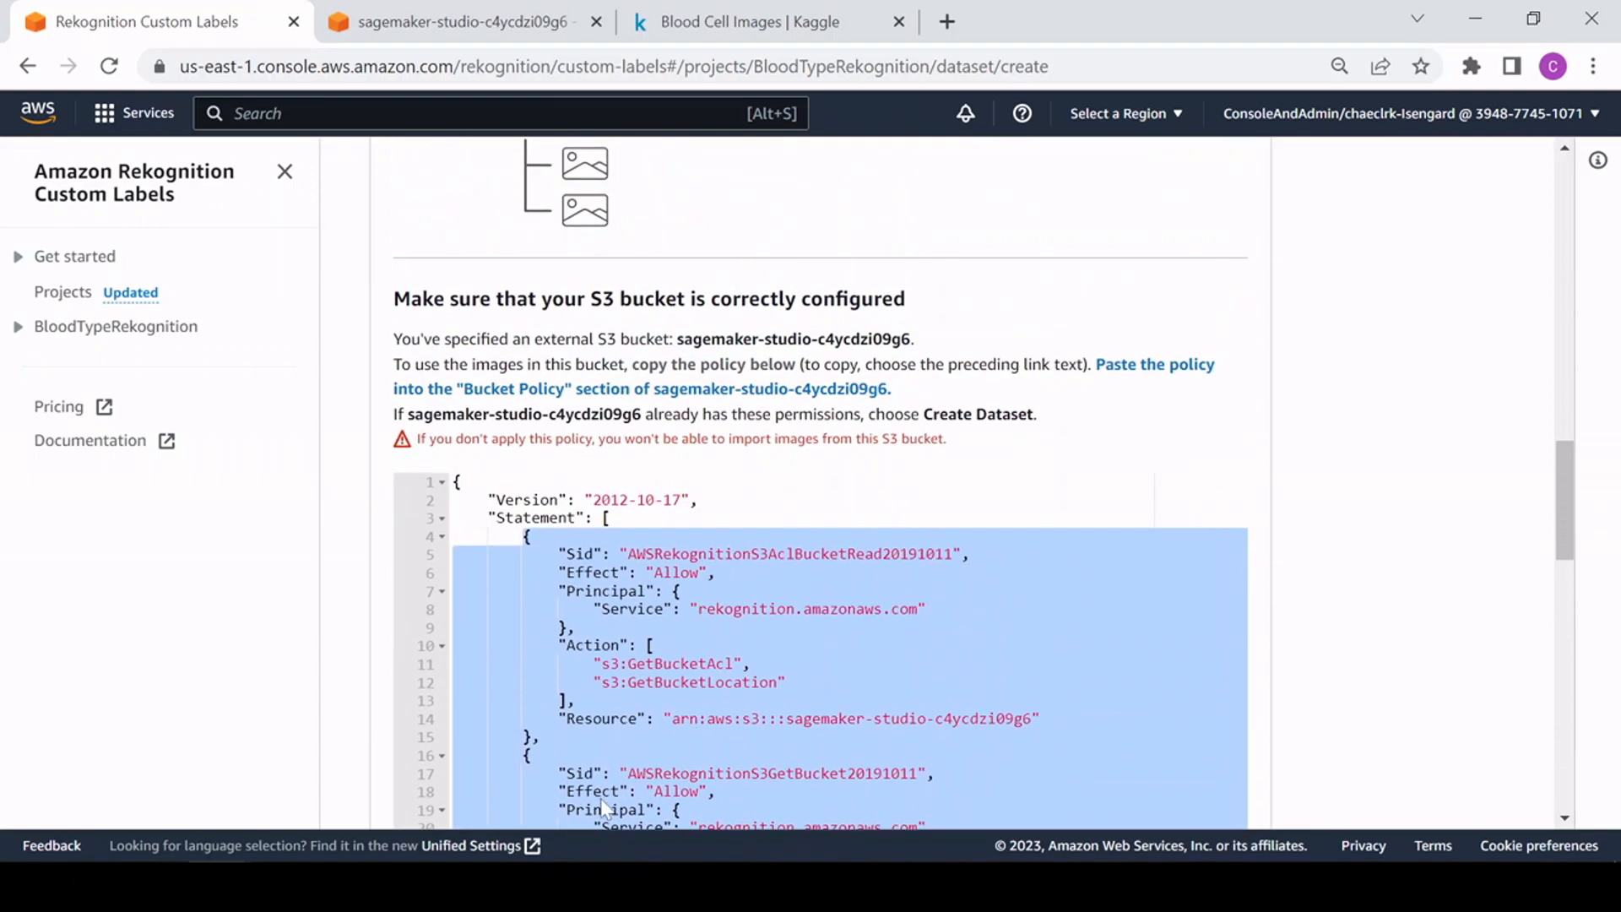
Step: Open the bucket policy of sagemaker-studio-c4ycdzi09g6 for editing and select the Rekognition statements following the HTTPS deny statement
left_click(1159, 366)
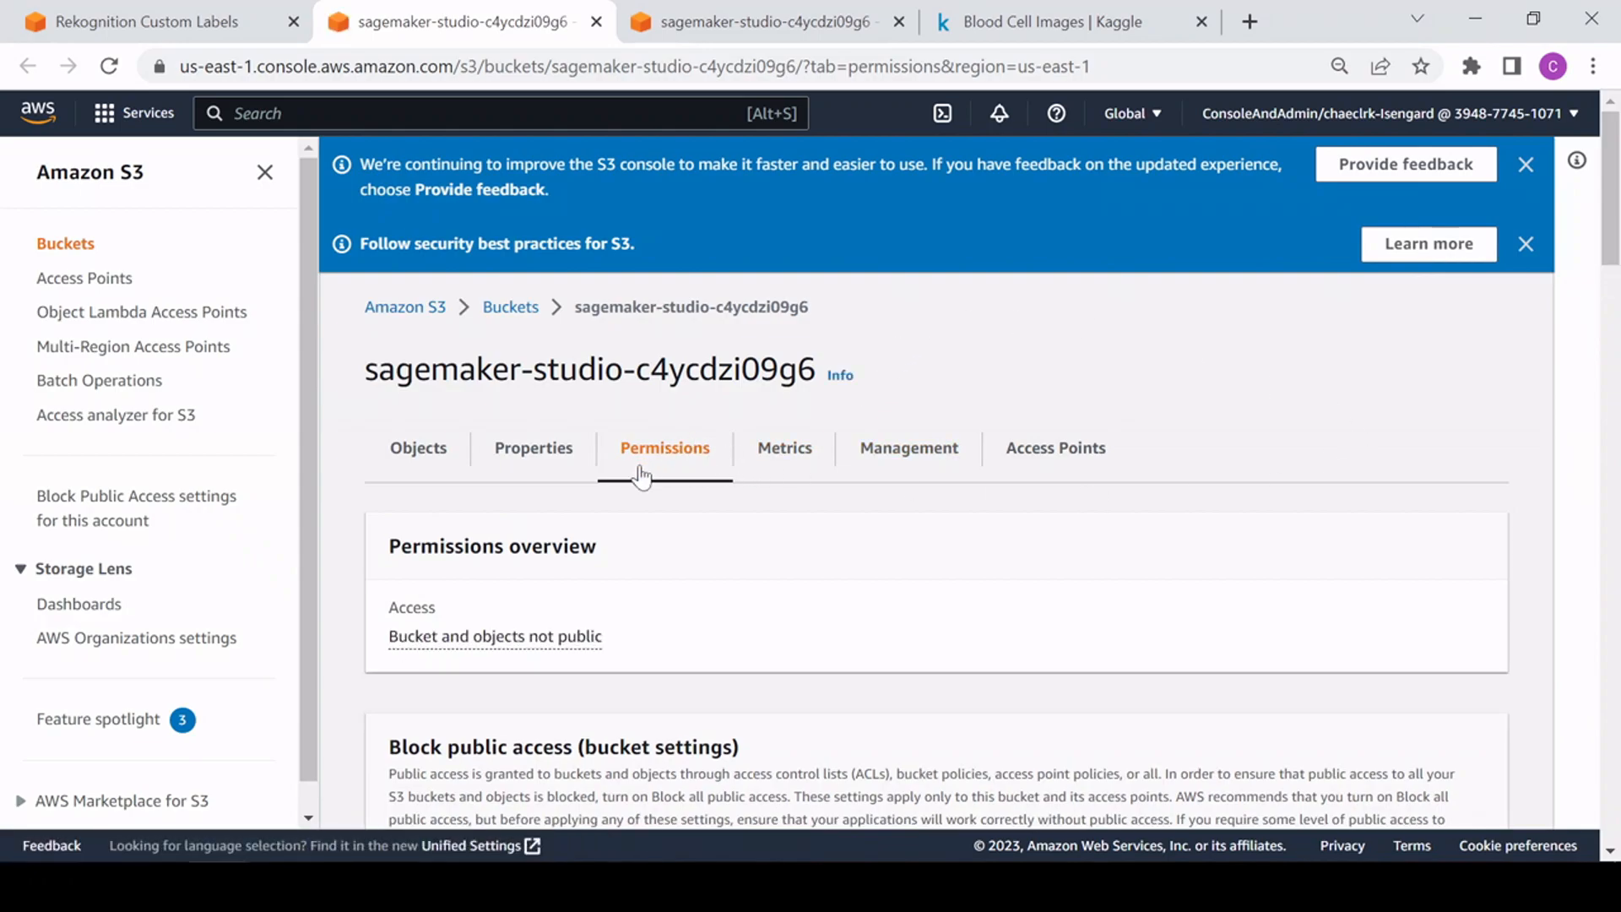
scroll(762, 661, "down", 10)
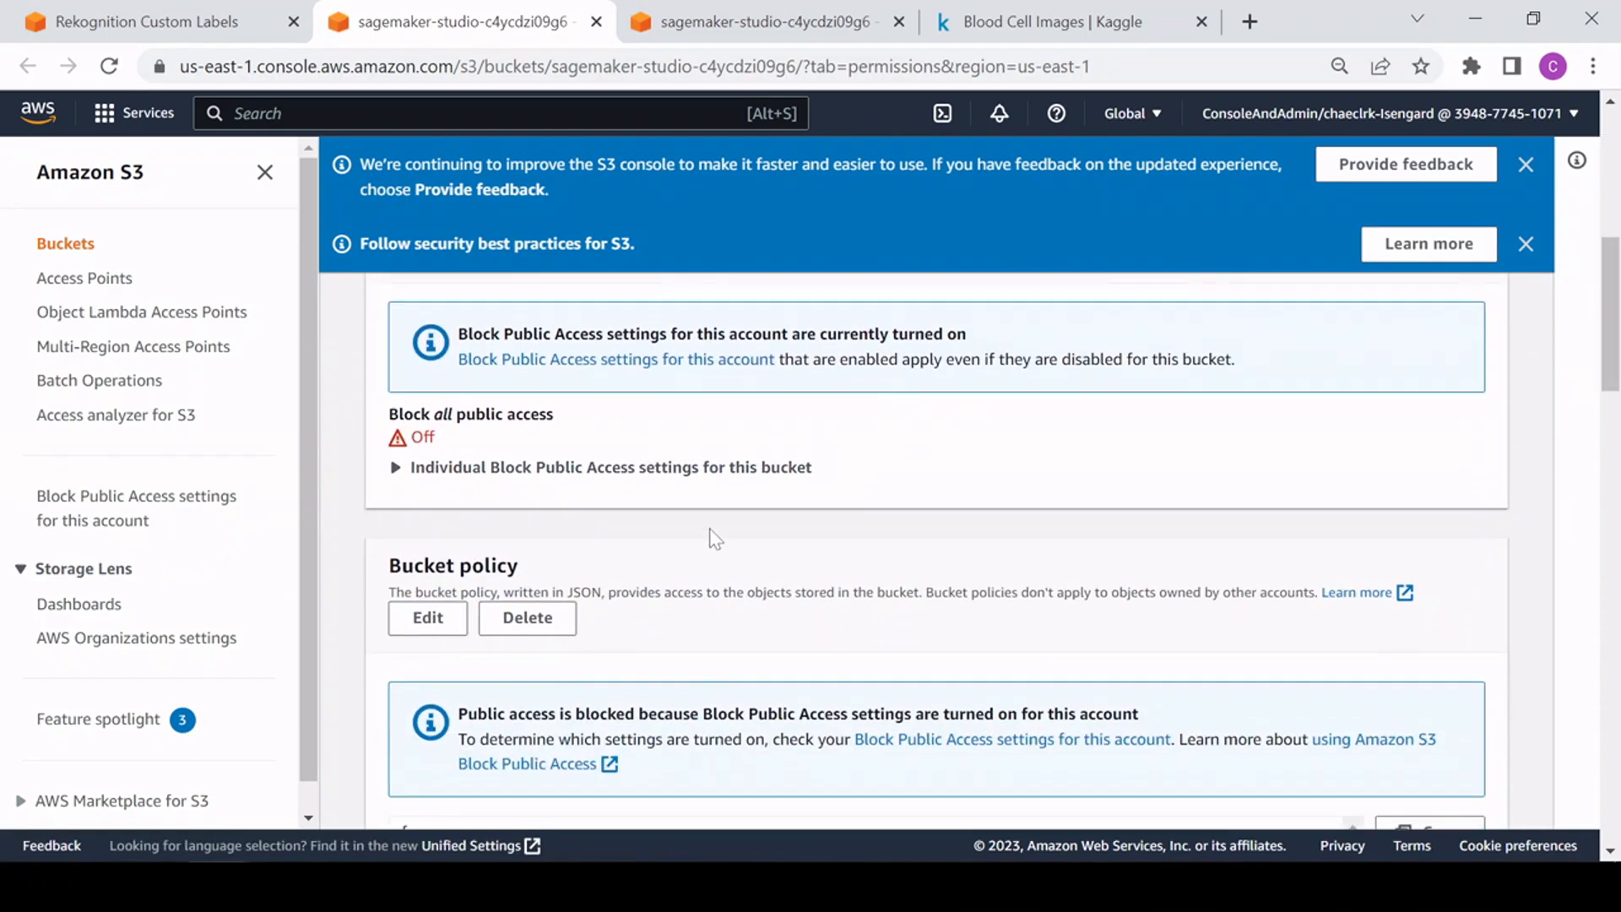
left_click(443, 500)
scroll(774, 582, "down", 5)
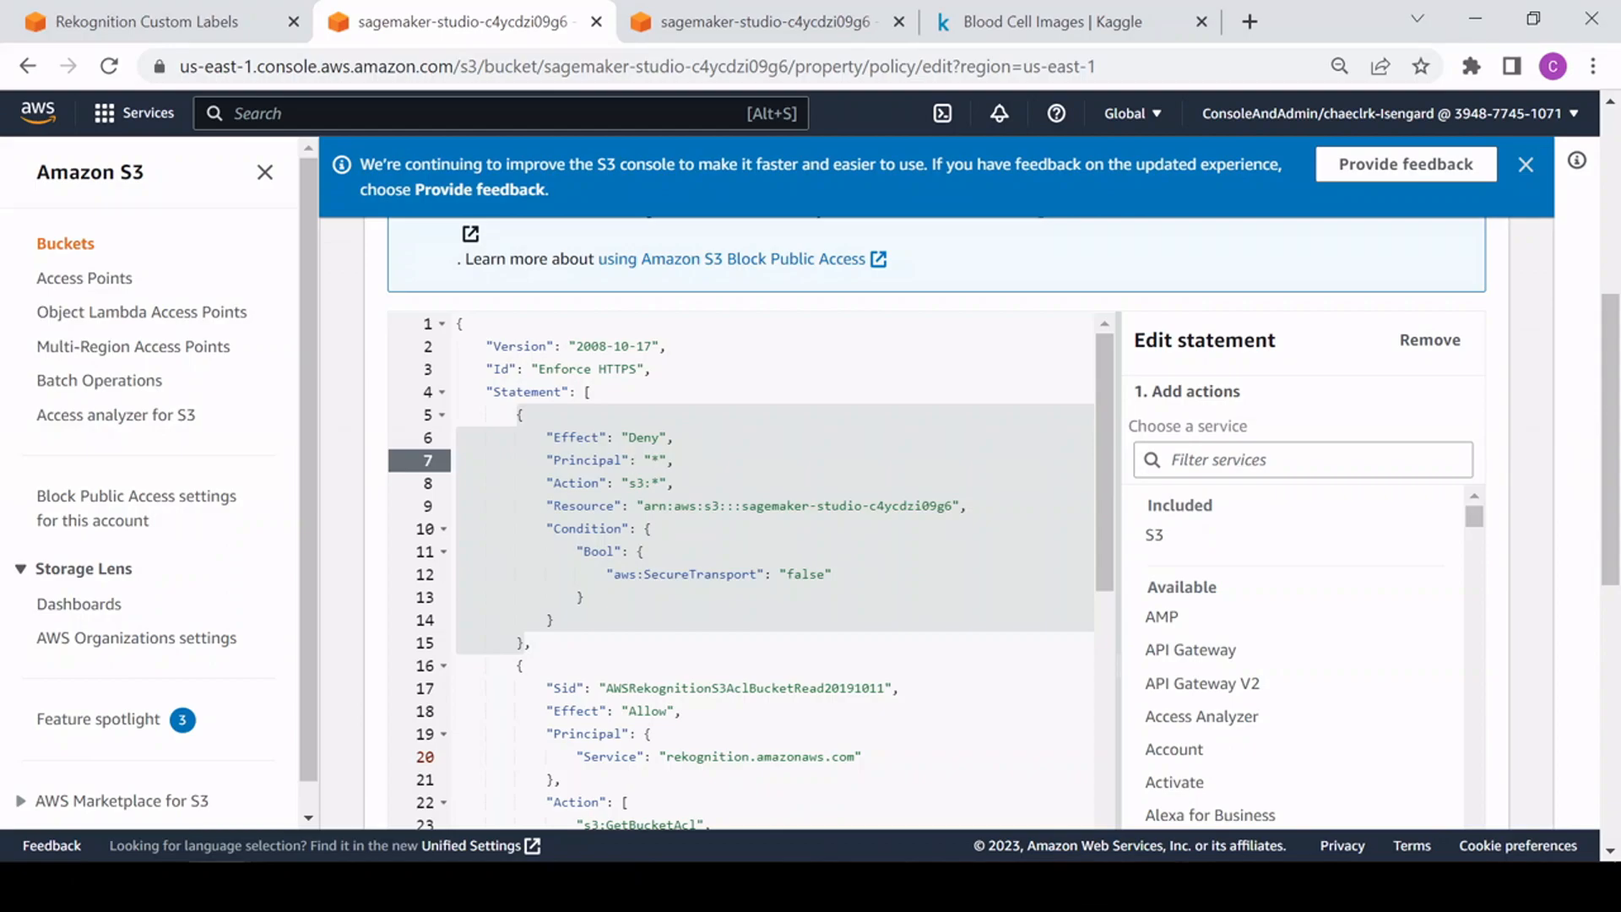
left_click(518, 667)
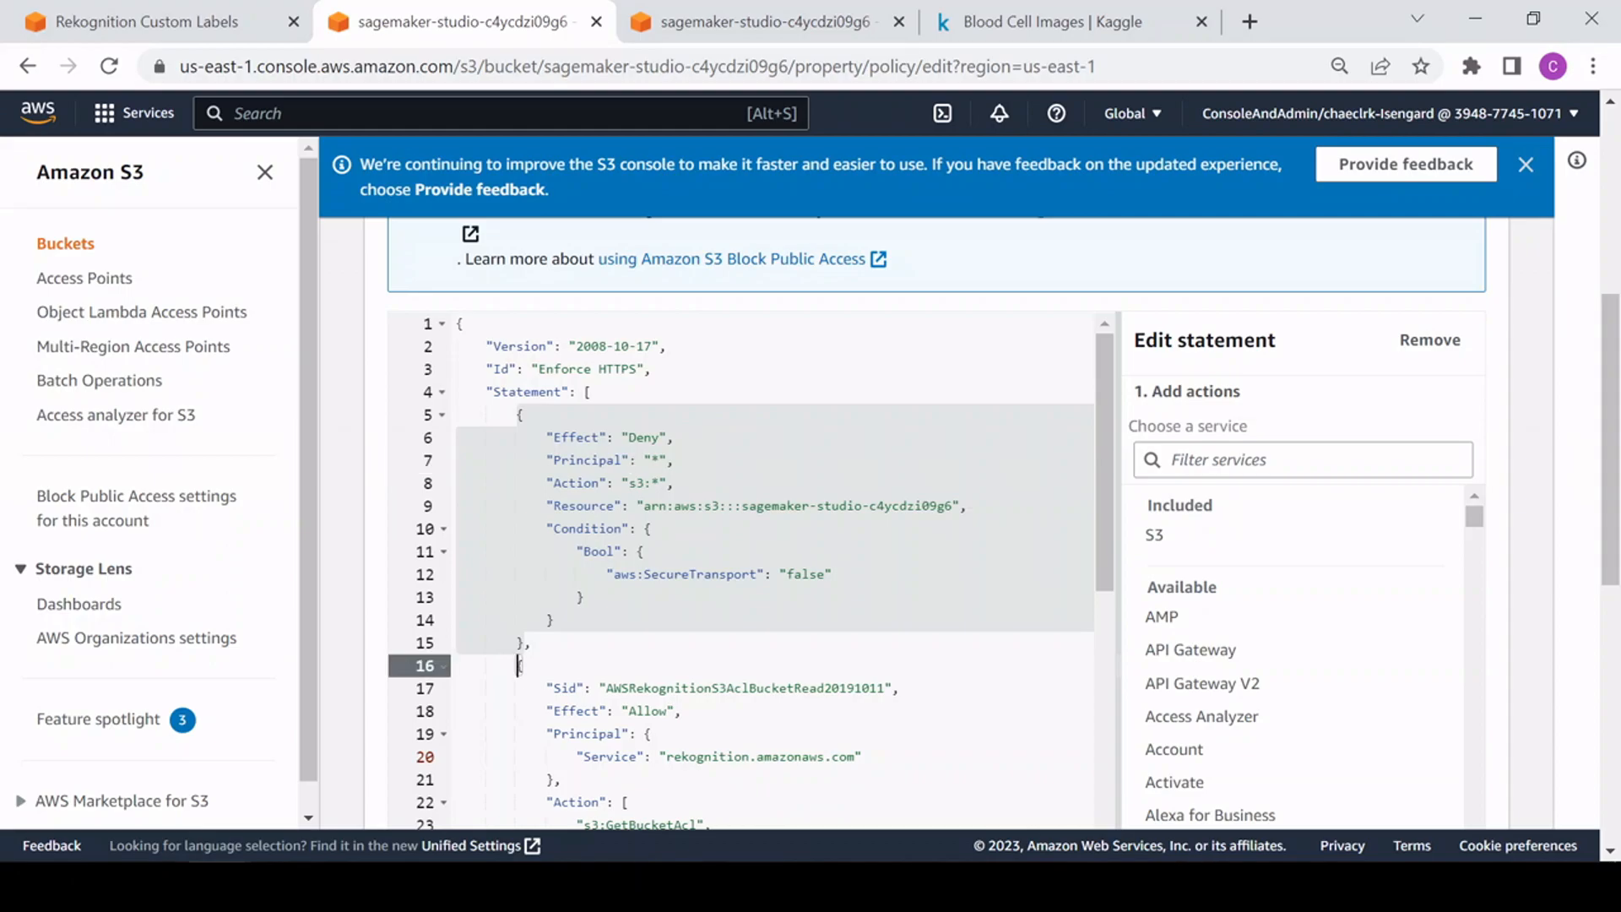
left_click_drag(520, 666, 518, 749)
scroll(661, 745, "up", 10)
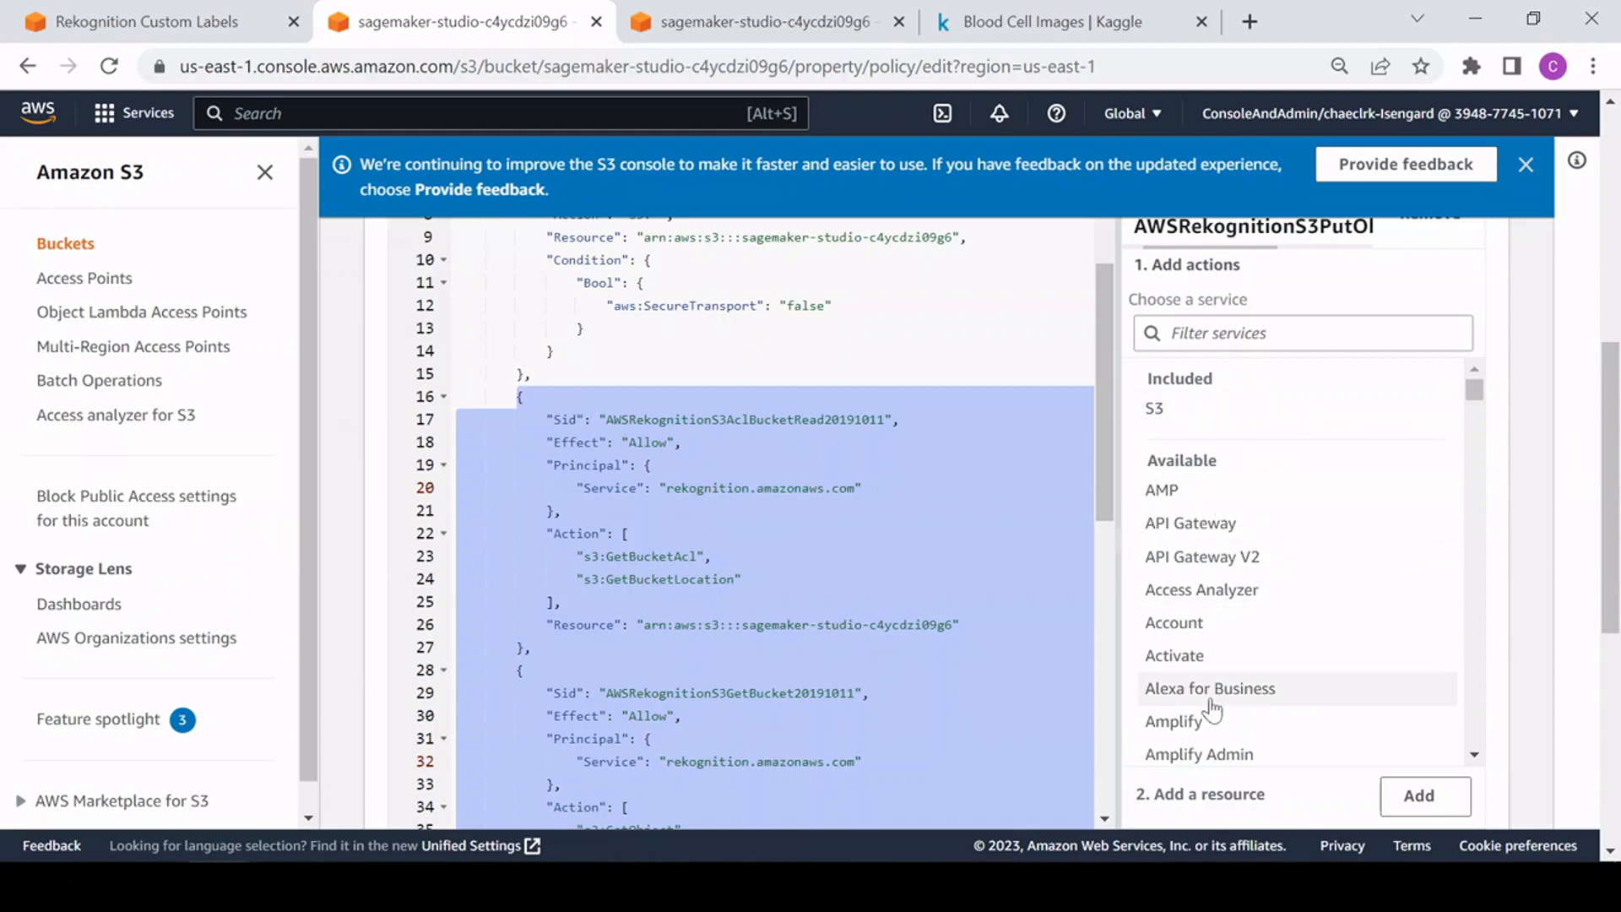
Step: Save the bucket policy with its Rekognition statements and return to the Custom Labels dataset creation page
scroll(834, 585, "down", 15)
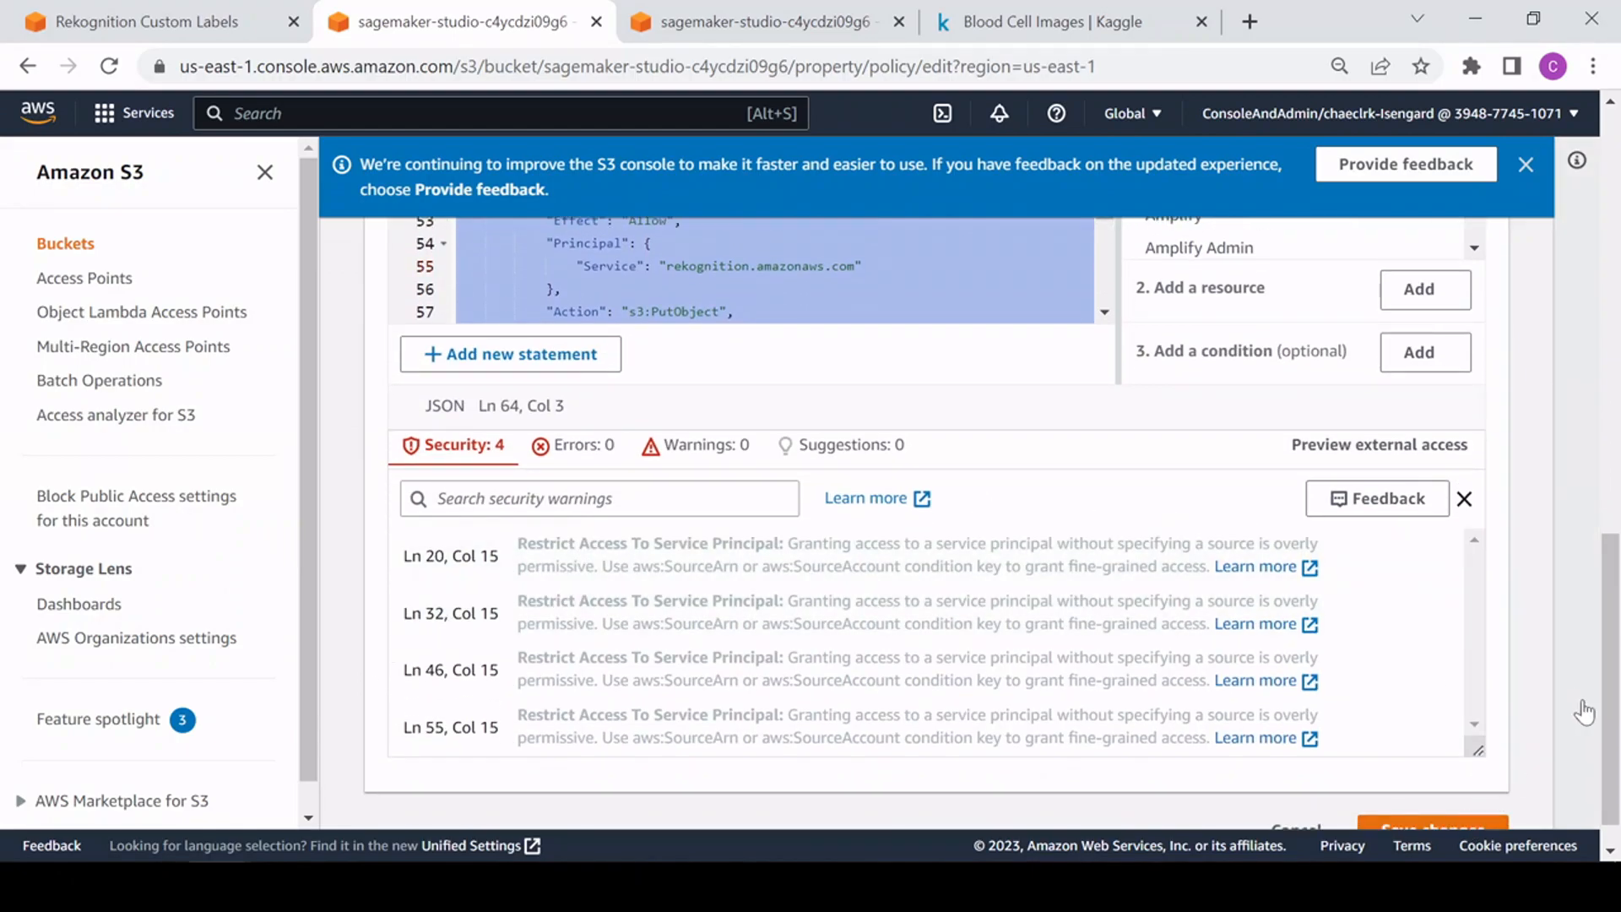
scroll(1570, 701, "down", 1)
left_click(1410, 785)
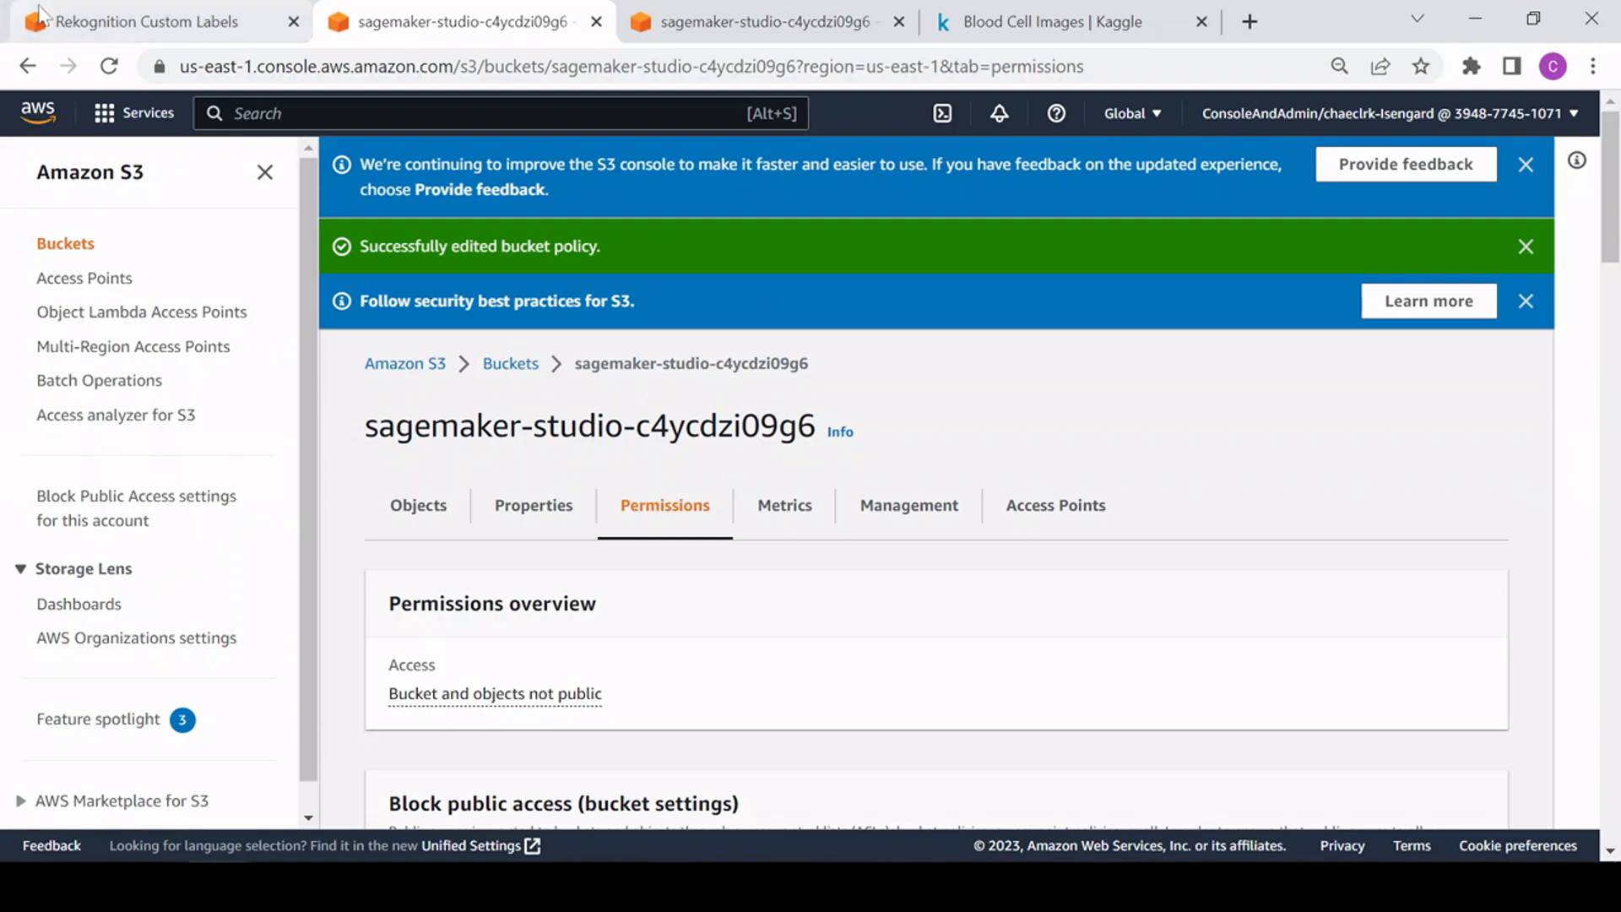
left_click(169, 24)
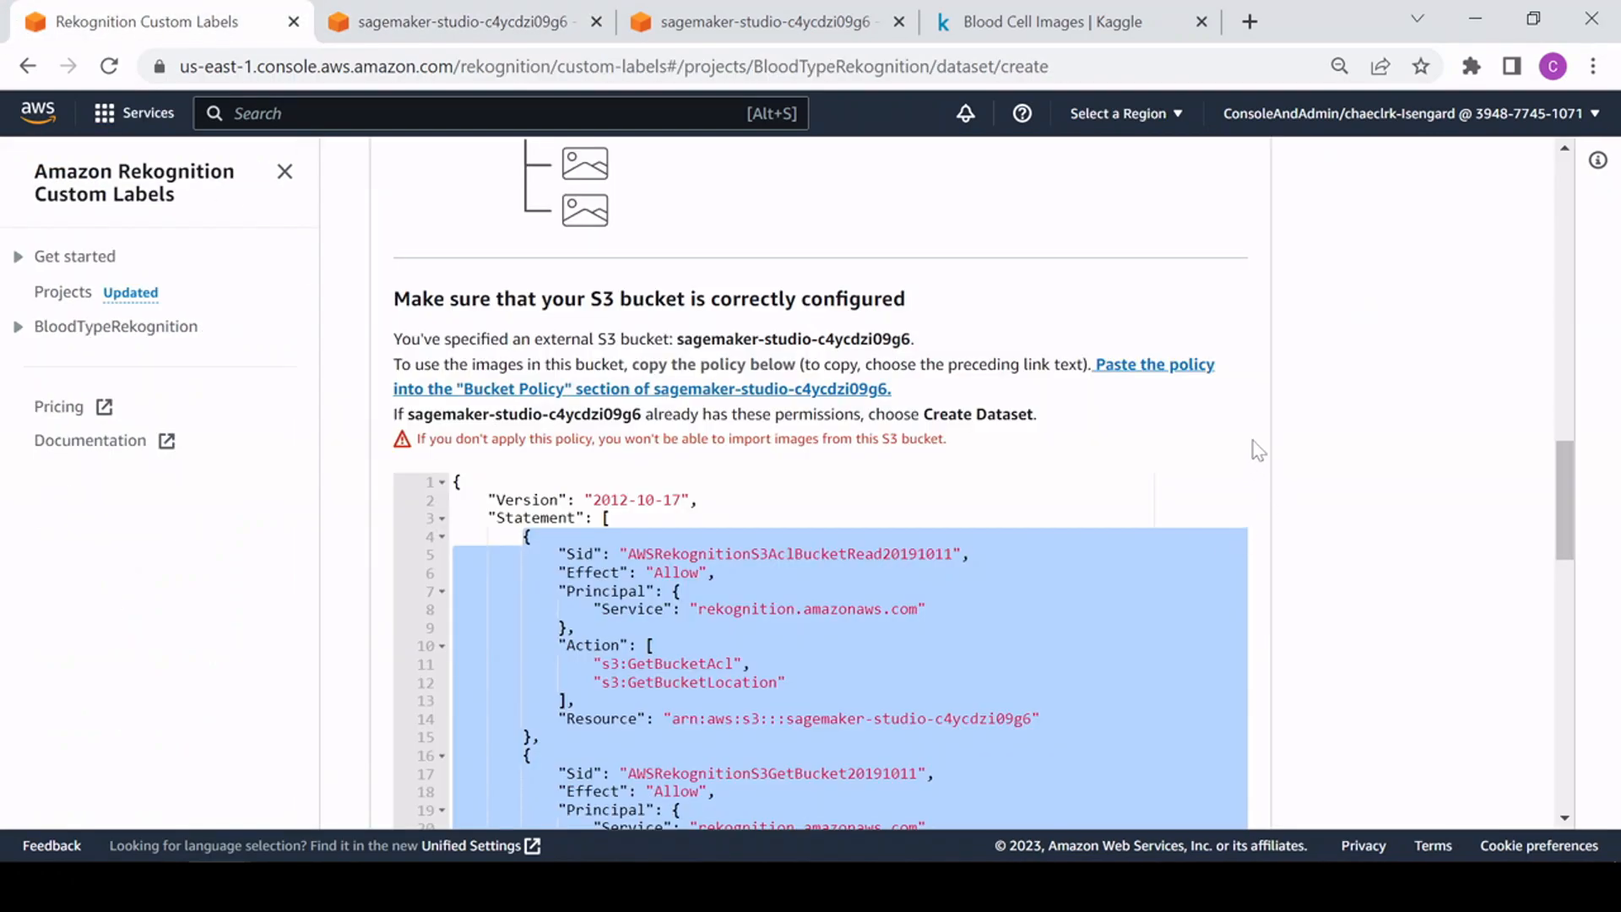
Step: Choose an S3 bucket as the image import source for the test dataset
scroll(1216, 397, "down", 1)
scroll(1216, 396, "down", 12)
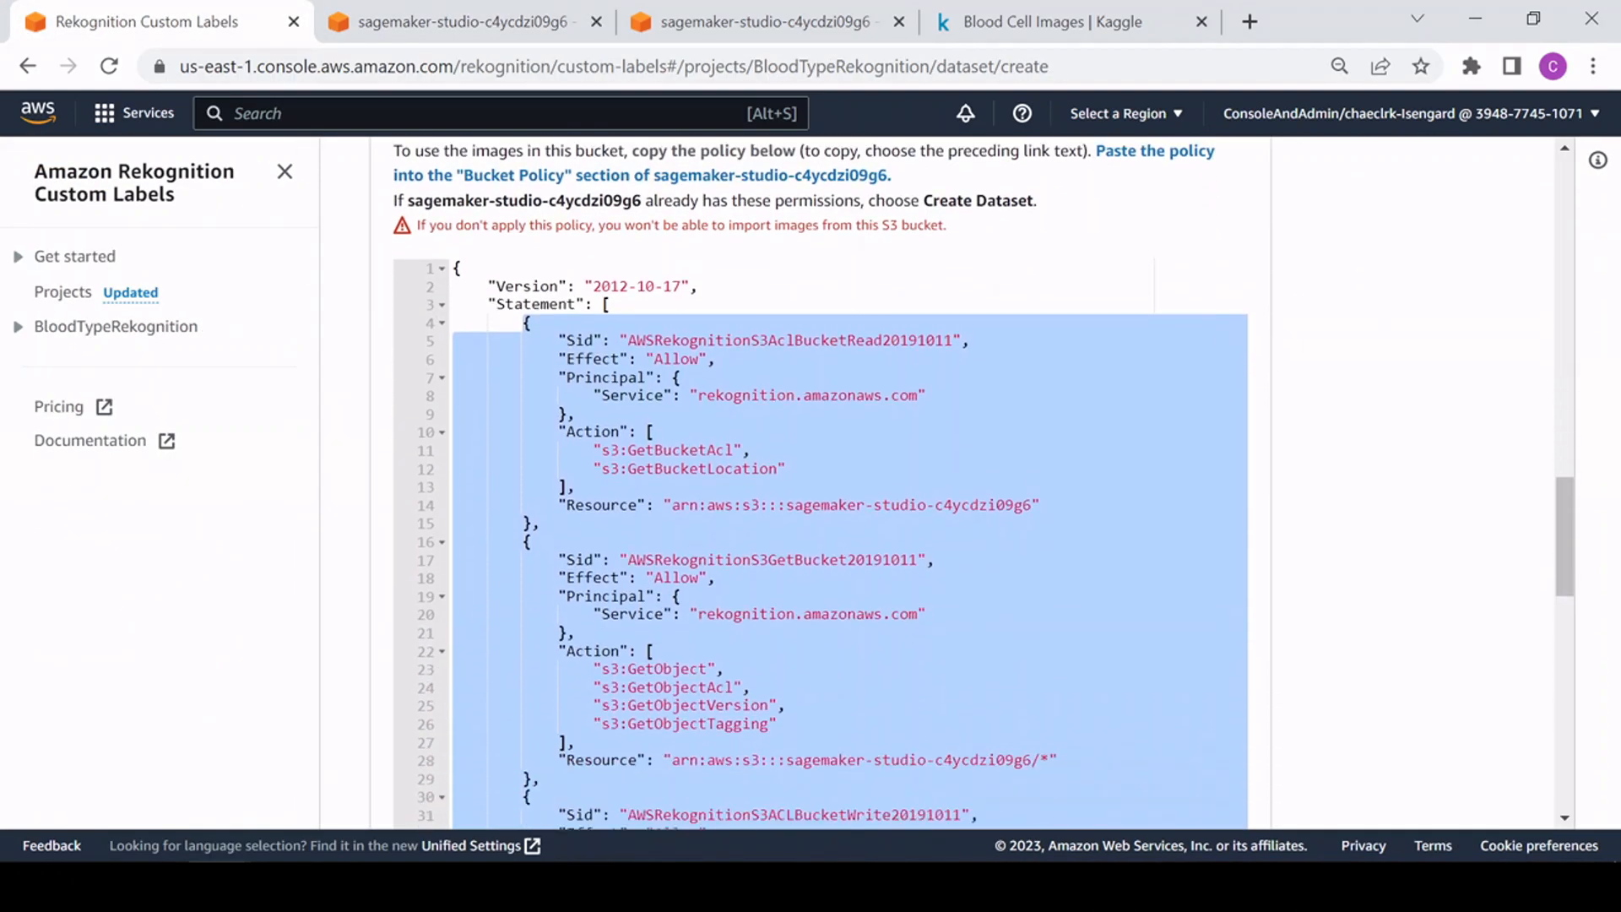
scroll(1285, 395, "up", 1)
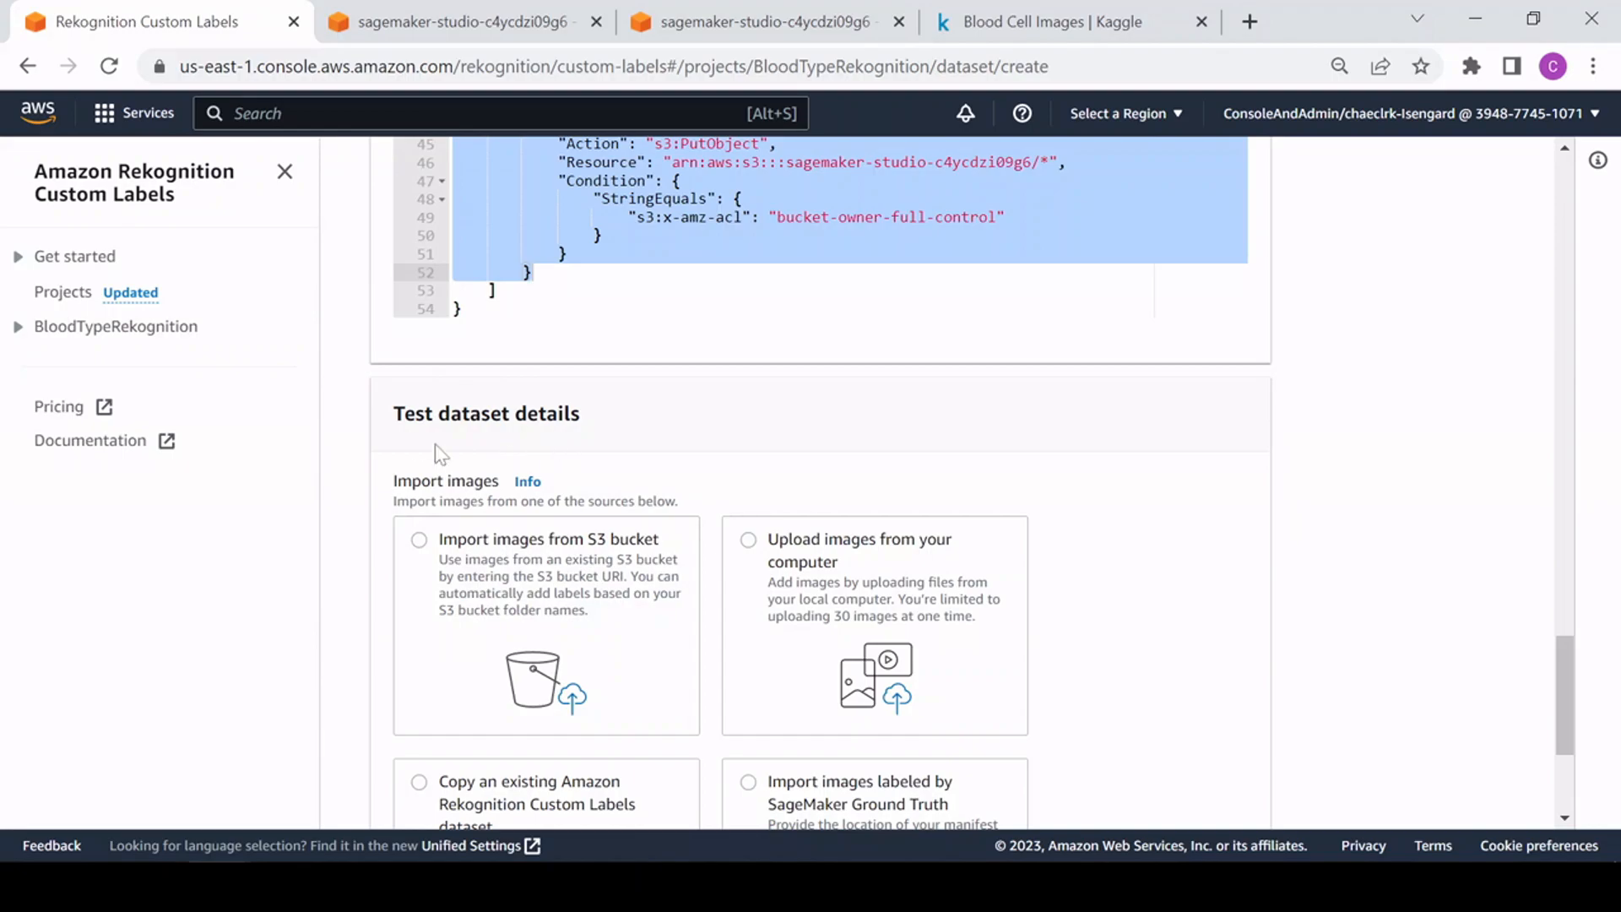
left_click(426, 544)
scroll(591, 524, "down", 5)
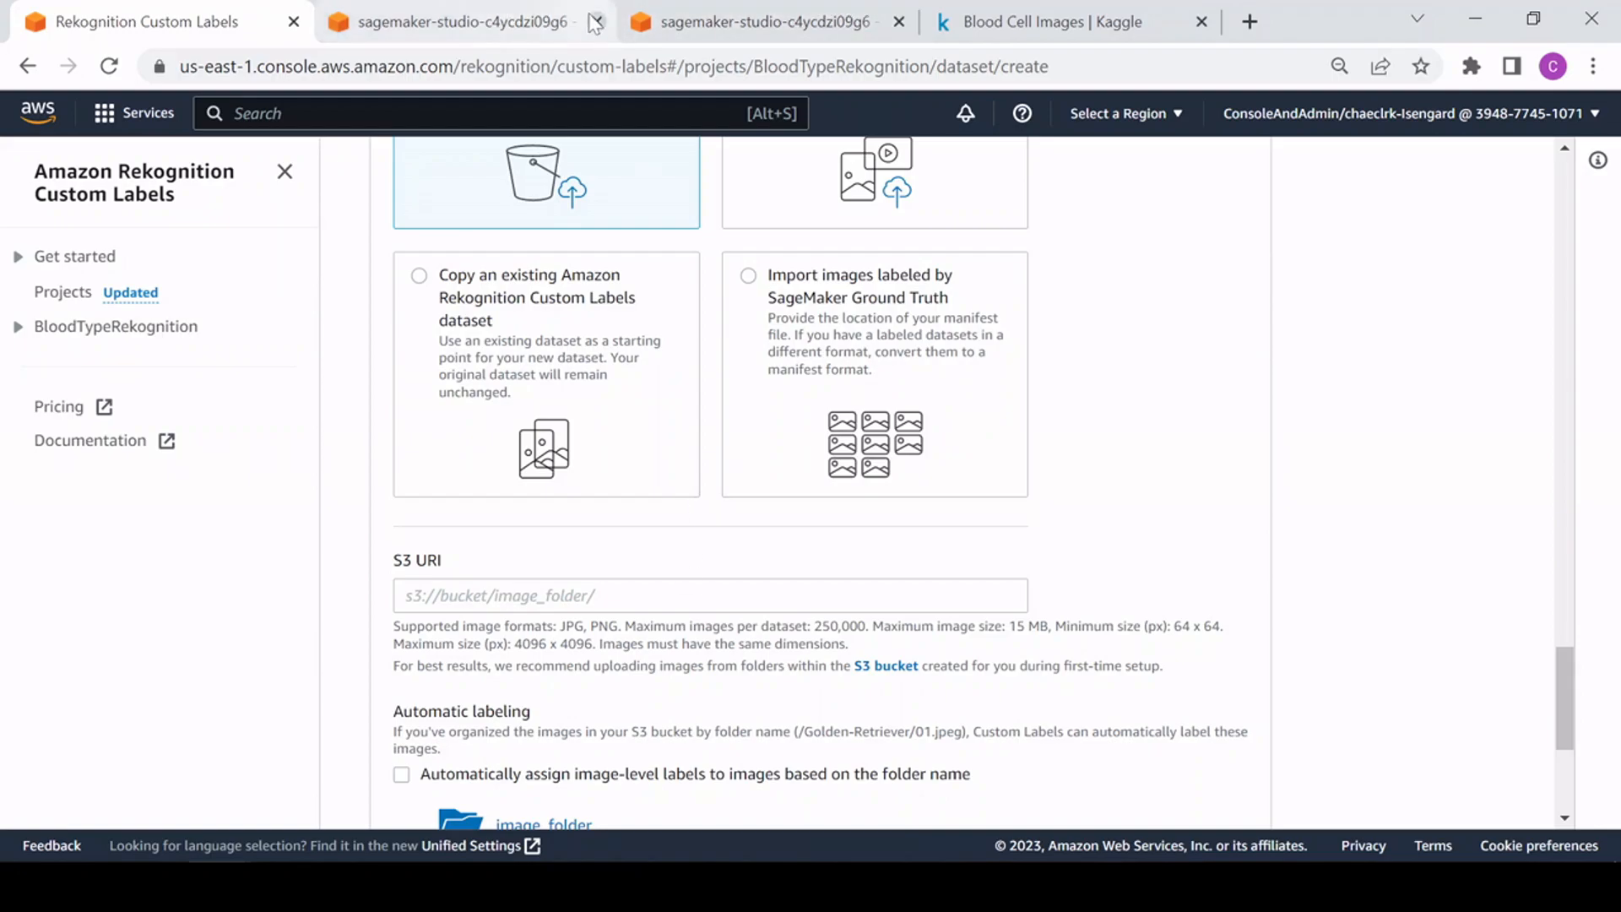
Step: Open the BloodCells/test/ folder of the S3 bucket sagemaker-studio-c4ycdzi09g6 and copy its S3 URI
left_click(503, 17)
left_click(716, 10)
scroll(599, 566, "down", 3)
scroll(616, 515, "up", 3)
left_click(1073, 194)
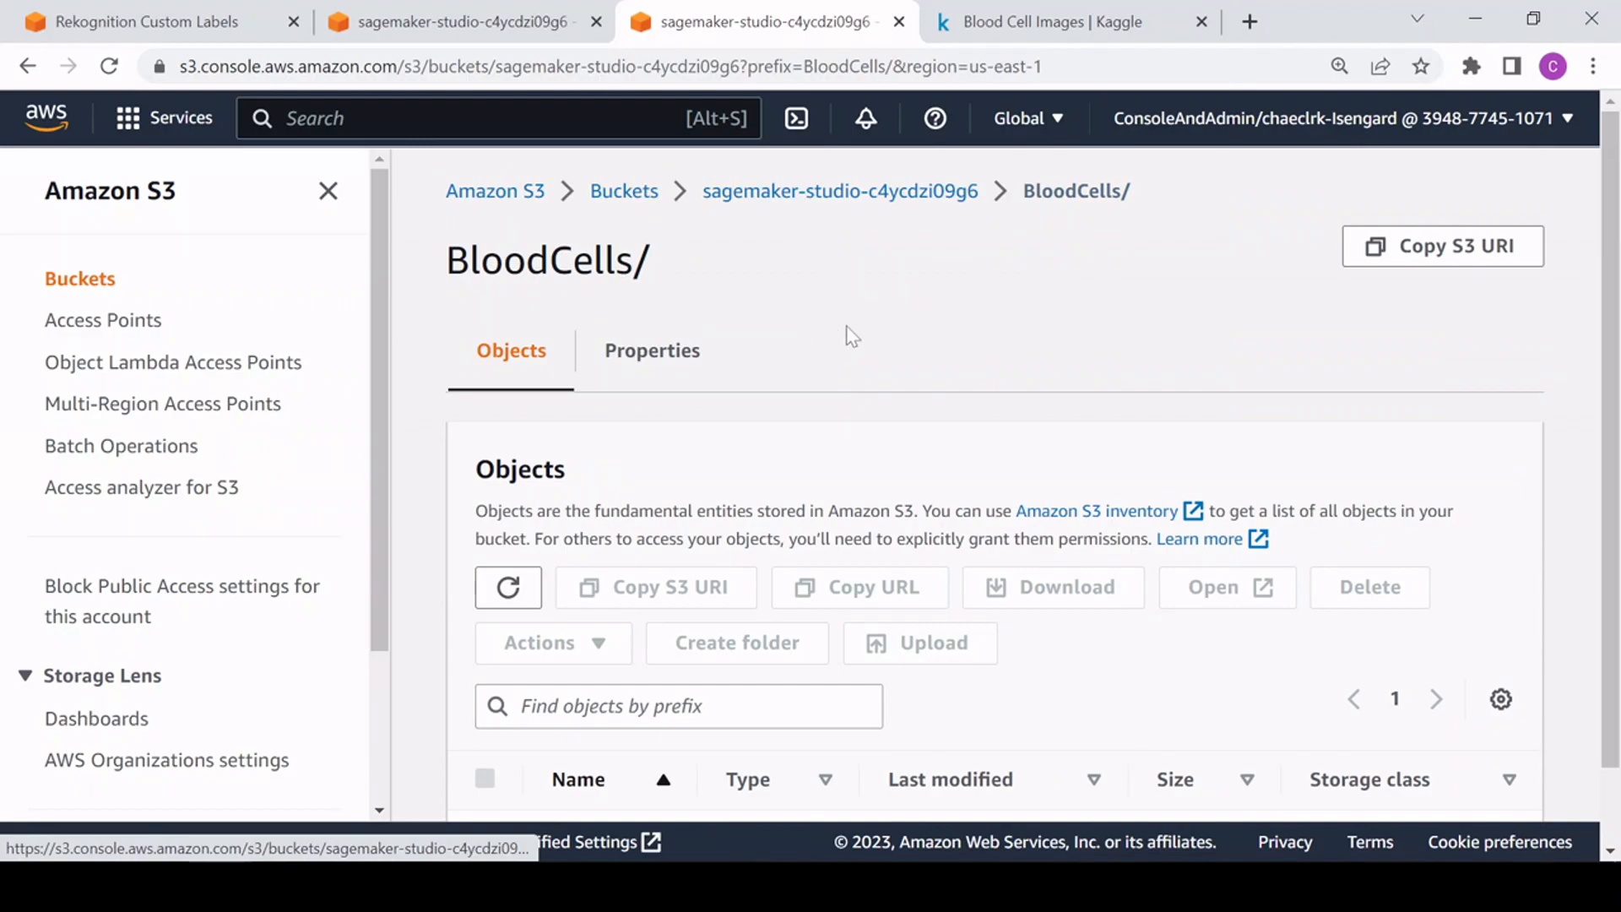
scroll(843, 354, "down", 2)
left_click(608, 709)
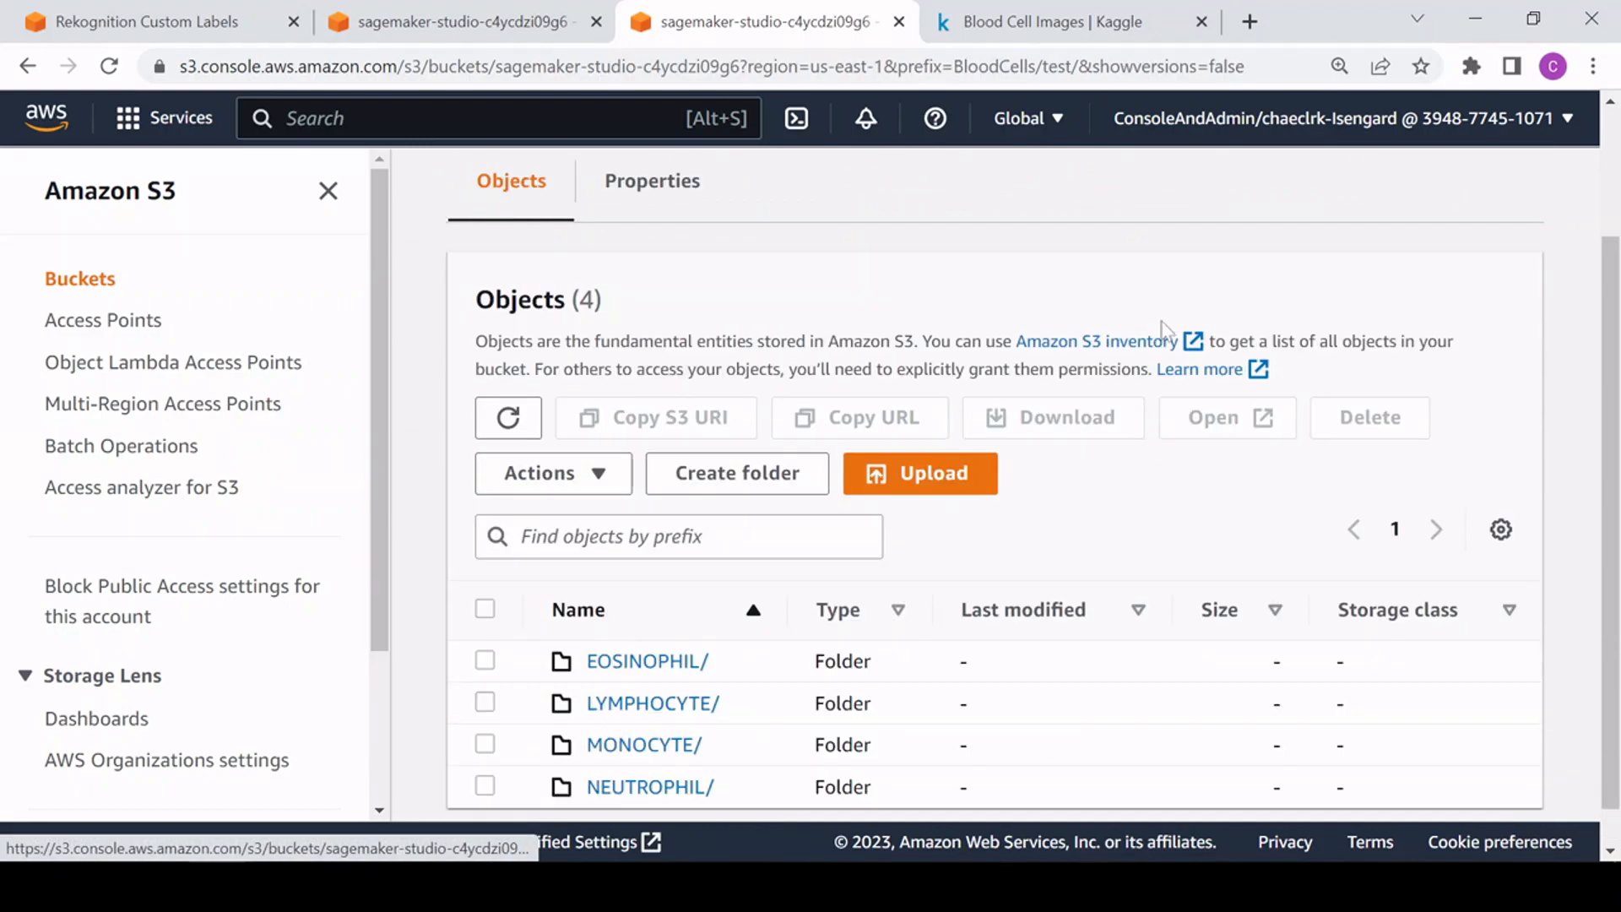
scroll(1010, 560, "up", 2)
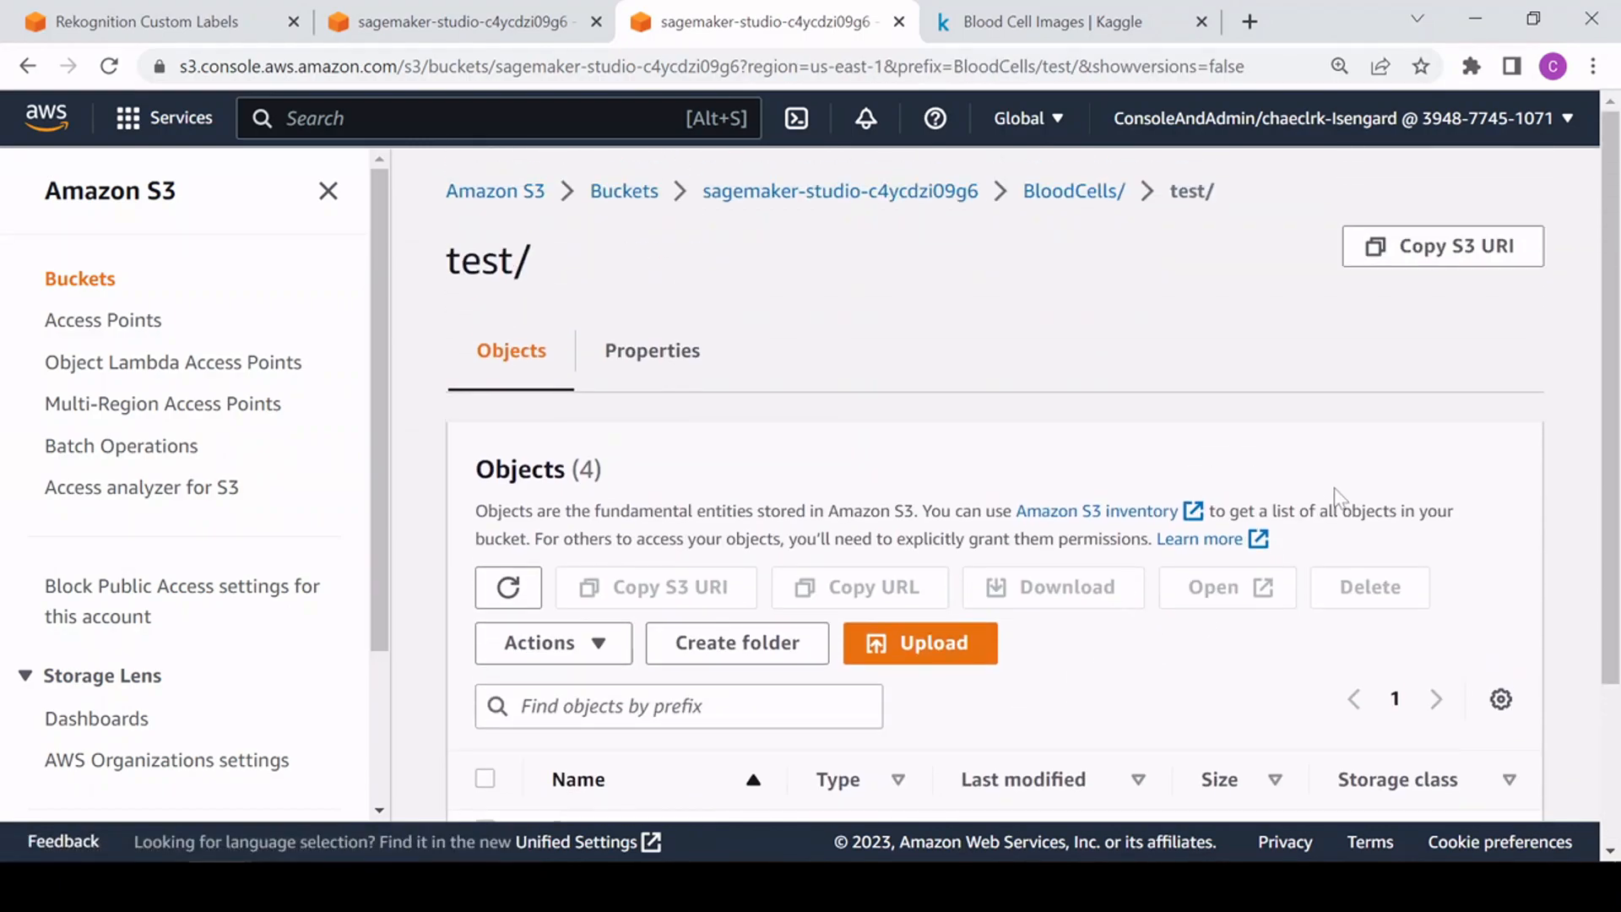
left_click(1435, 251)
Step: Set the test dataset's S3 URI to s3://sagemaker-studio-c4ycdzi09g6/BloodCells/test/ and automatically assign image-level labels based on the folder name
left_click(195, 19)
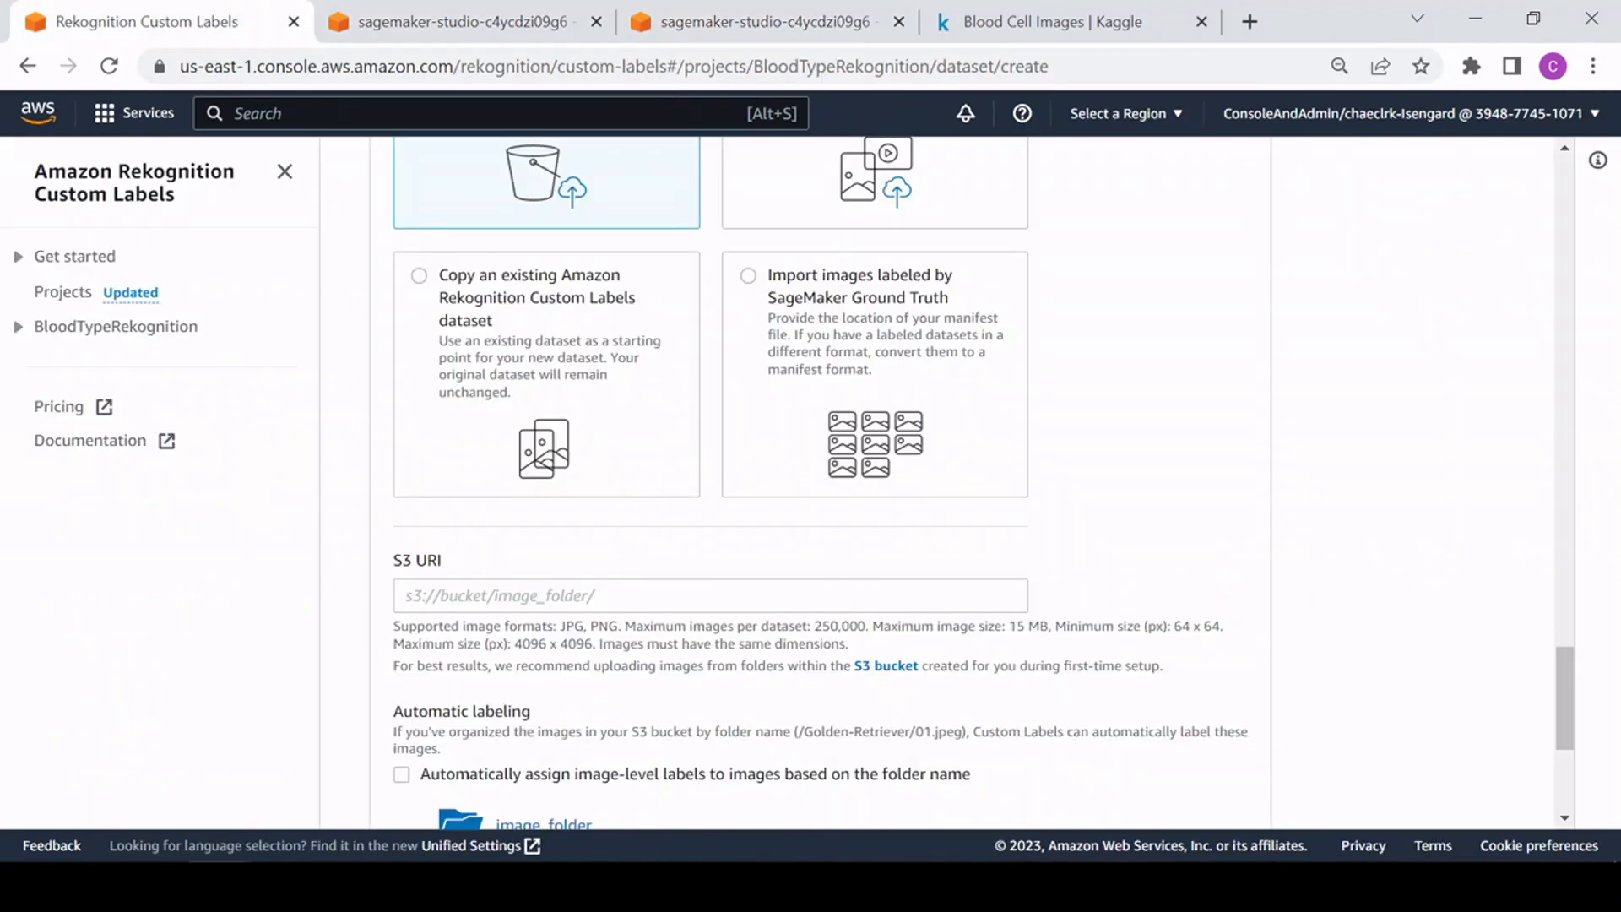
left_click(606, 595)
key("ctrl+v")
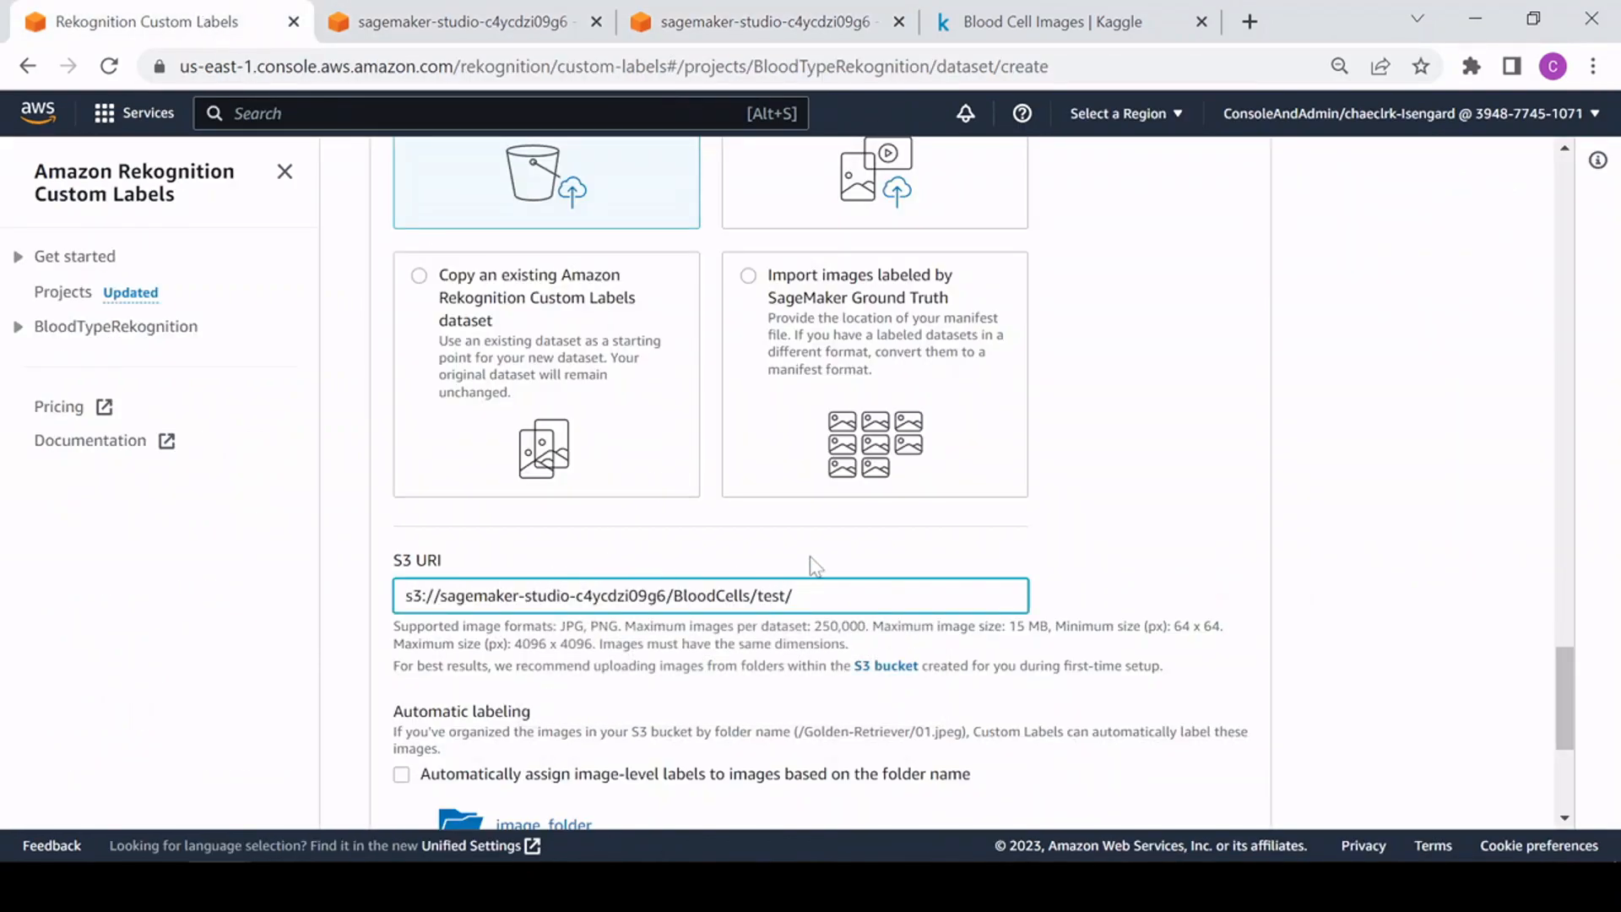
left_click(1184, 653)
scroll(928, 631, "down", 3)
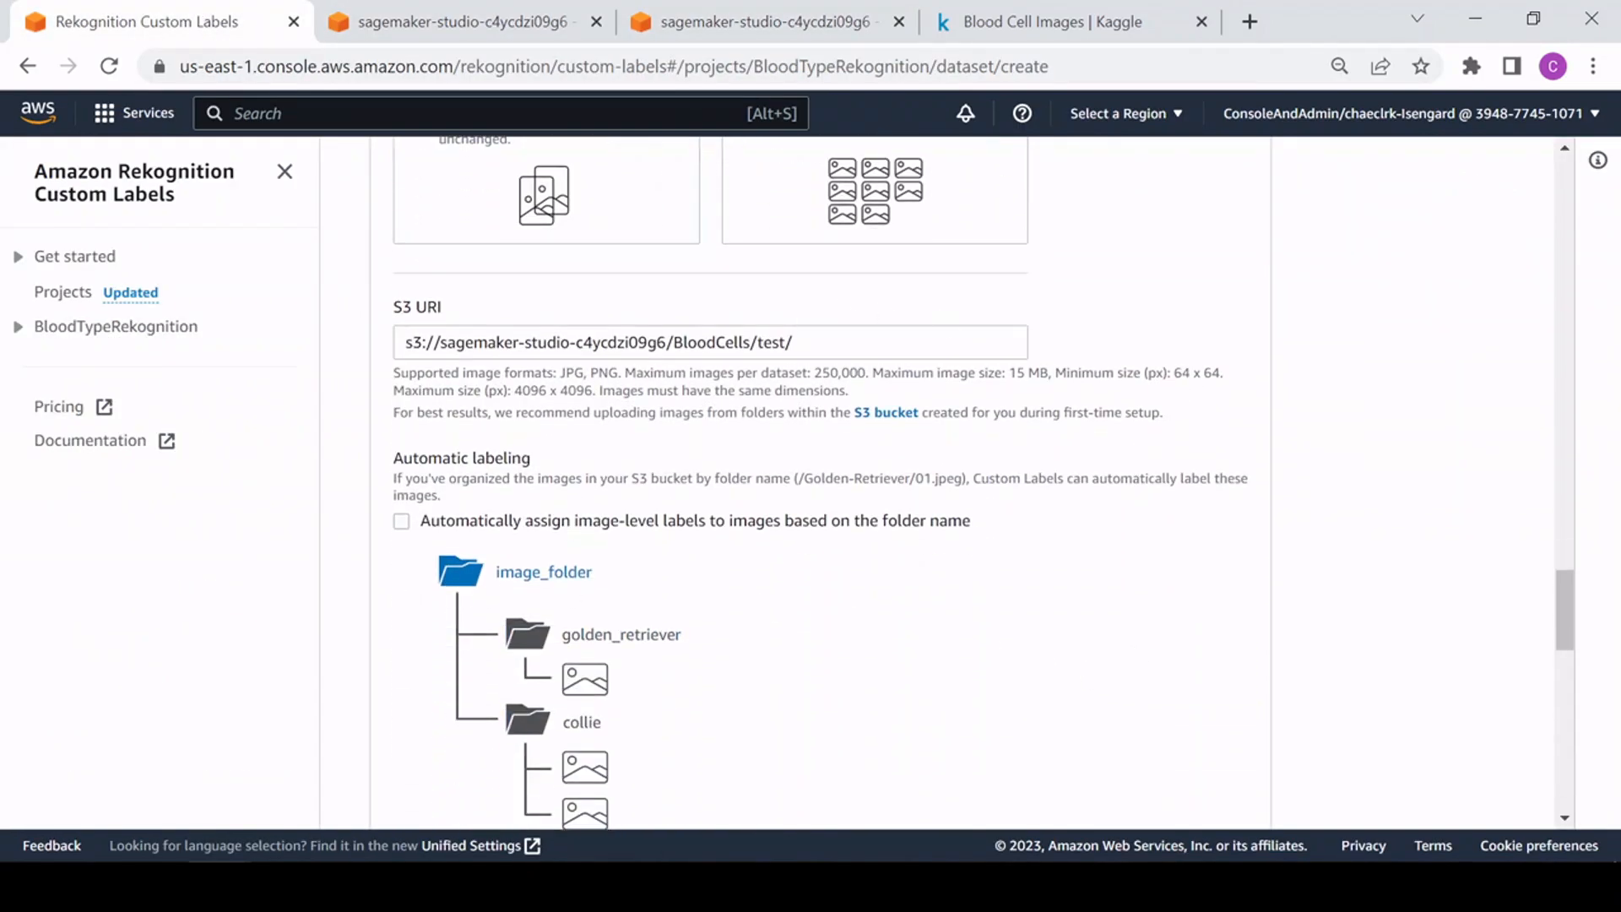
left_click(402, 522)
Step: Review the bucket policy supplied for the test images and create the training and test datasets
scroll(958, 589, "down", 8)
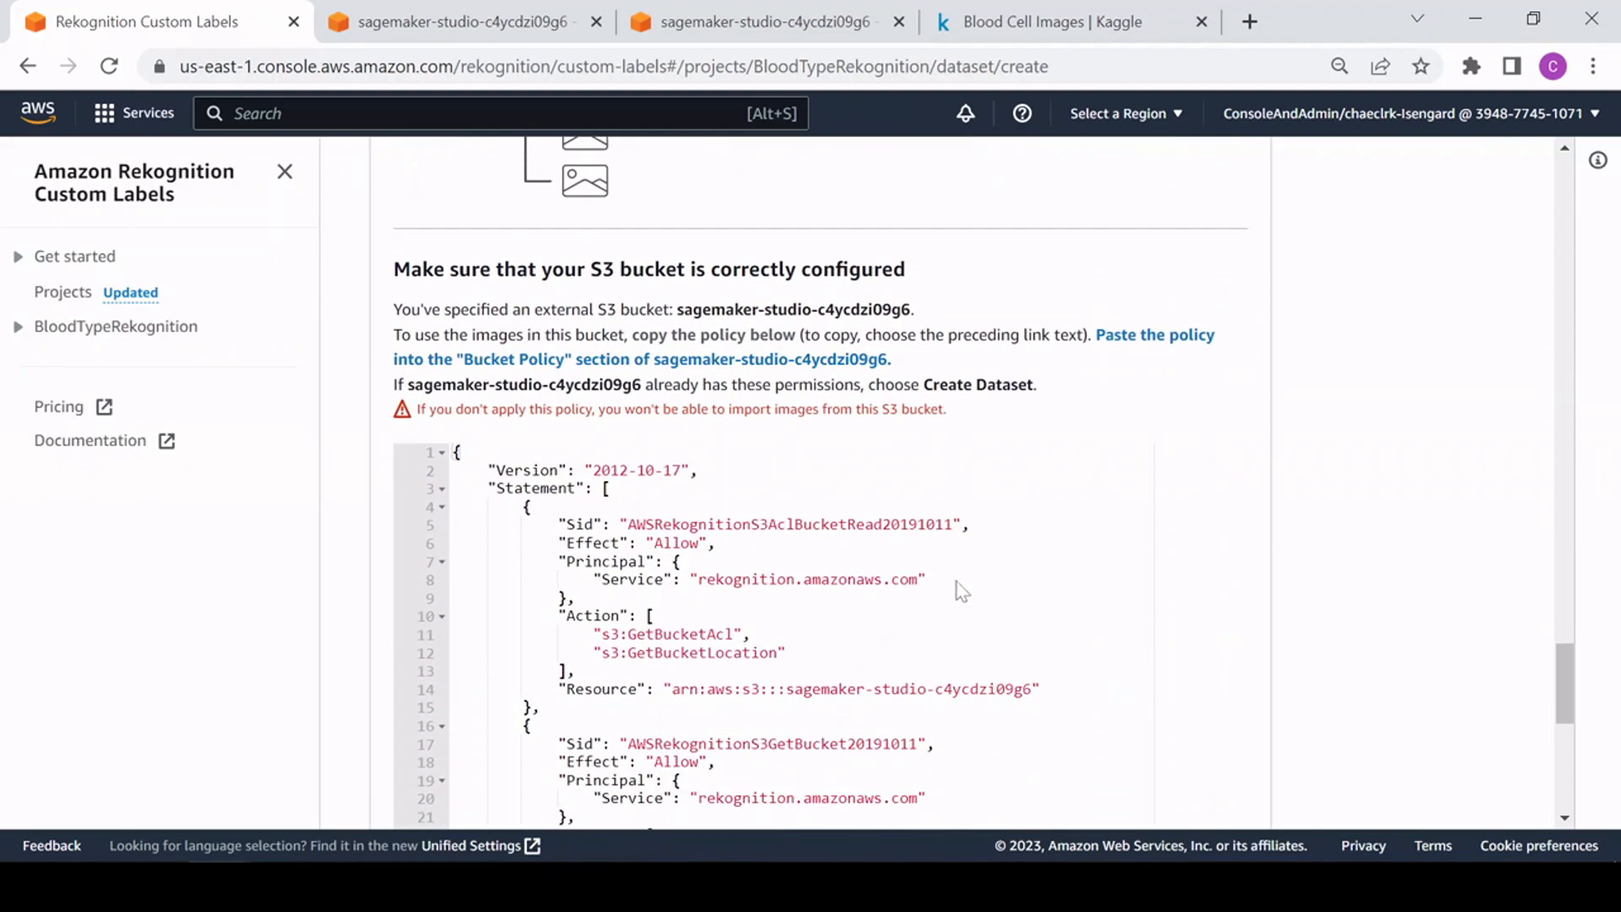
scroll(958, 589, "down", 3)
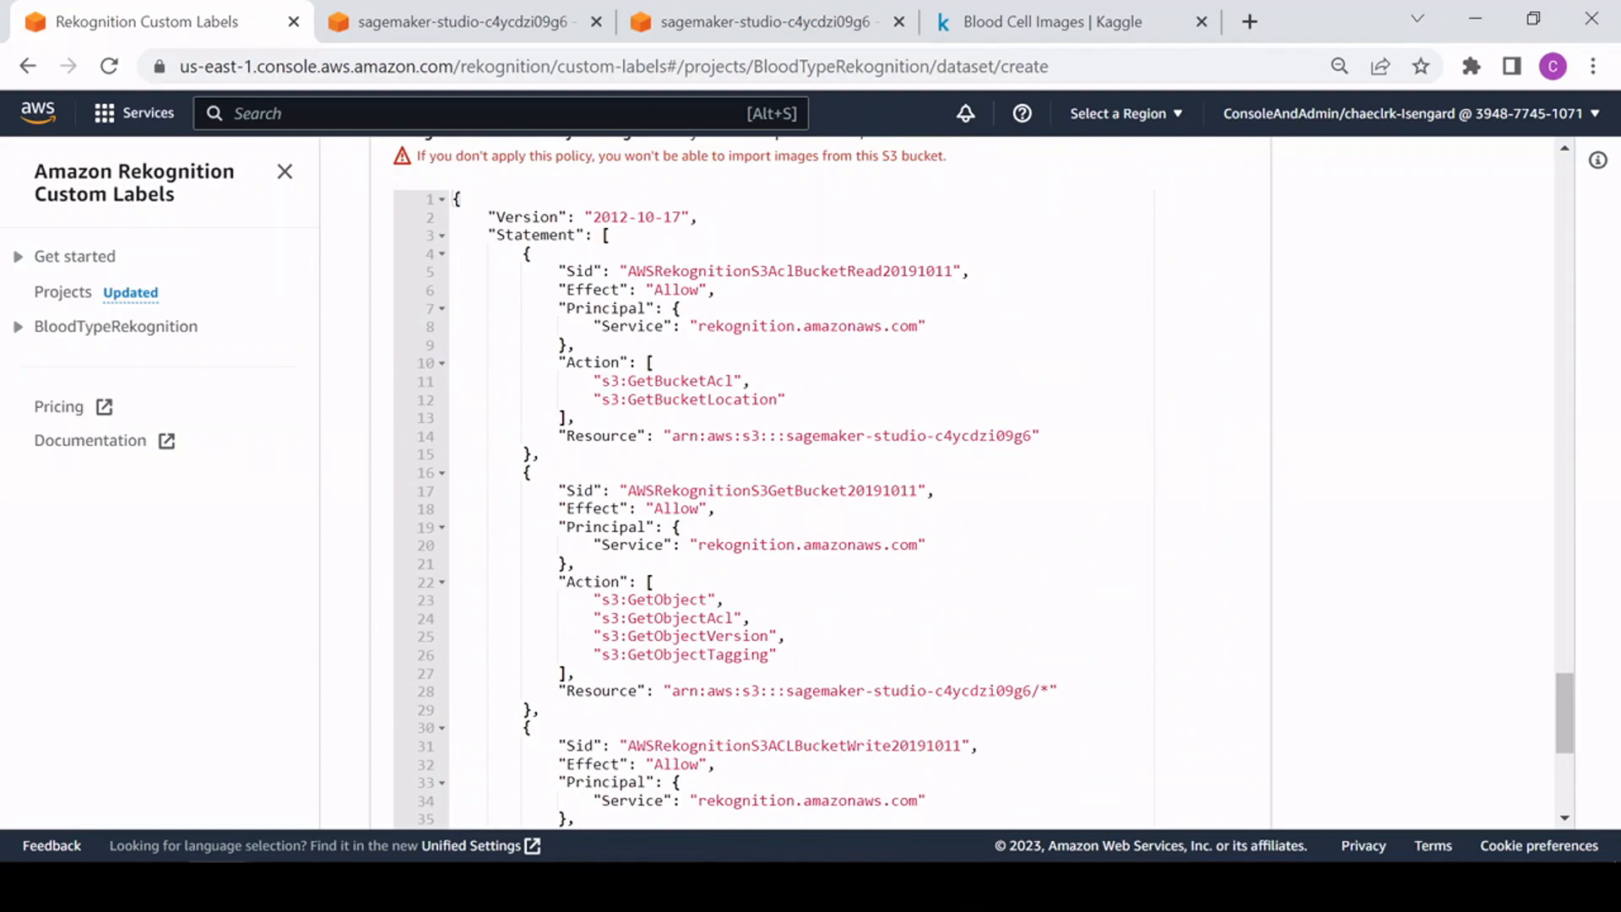
scroll(959, 589, "down", 6)
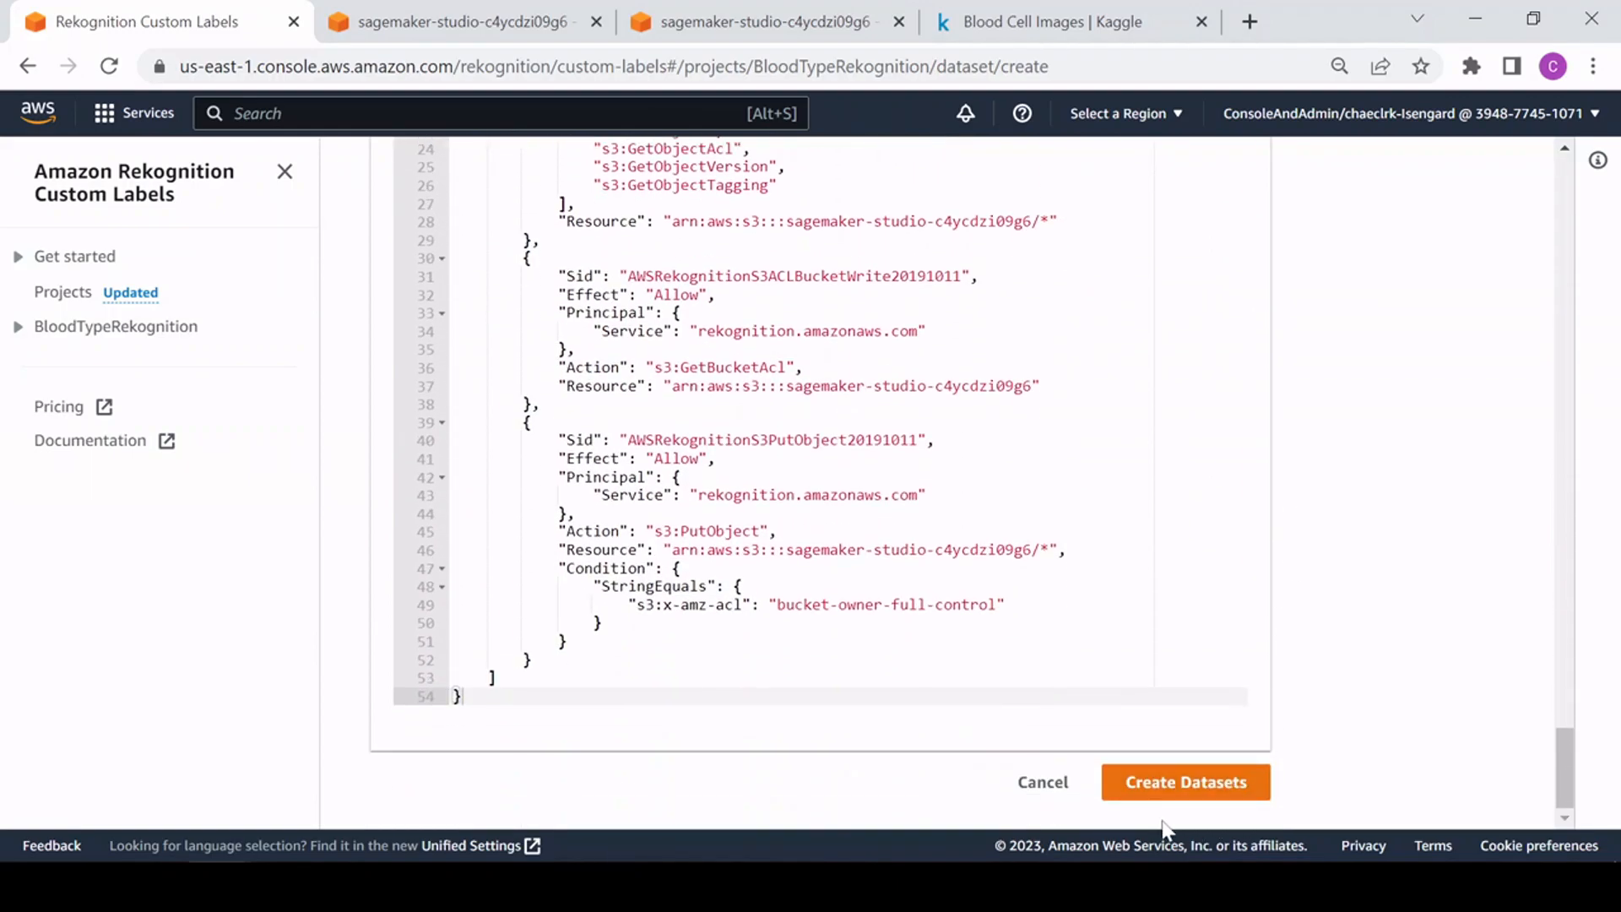
left_click(1182, 783)
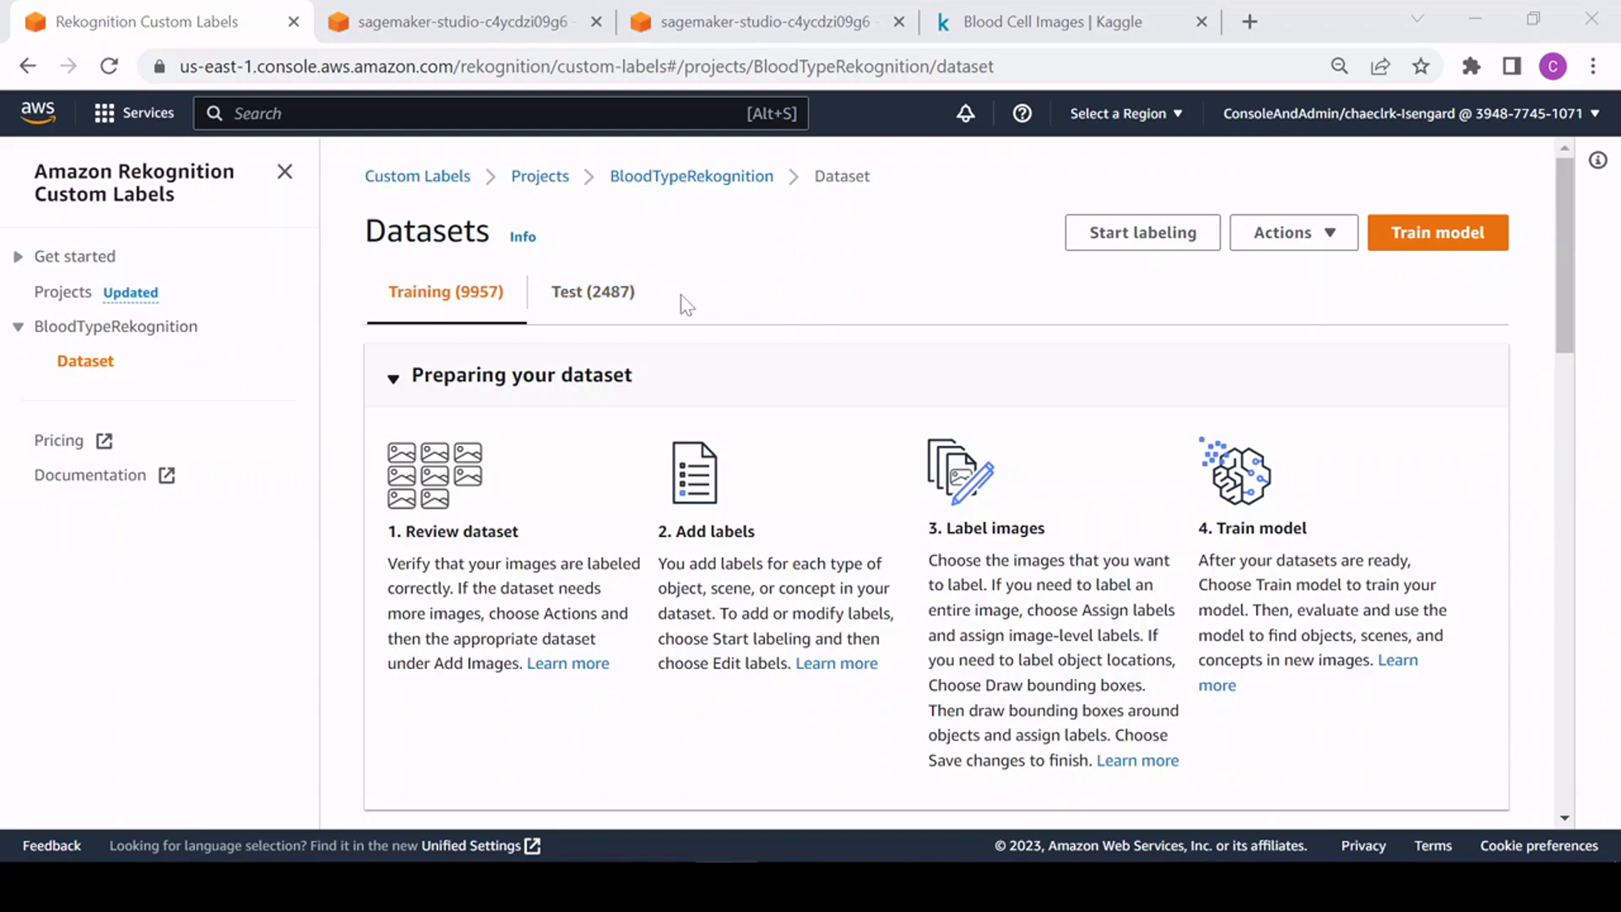
Step: Review the dataset preparation guide, the label list and the image thumbnails of the training dataset
scroll(691, 422, "down", 3)
scroll(694, 426, "up", 3)
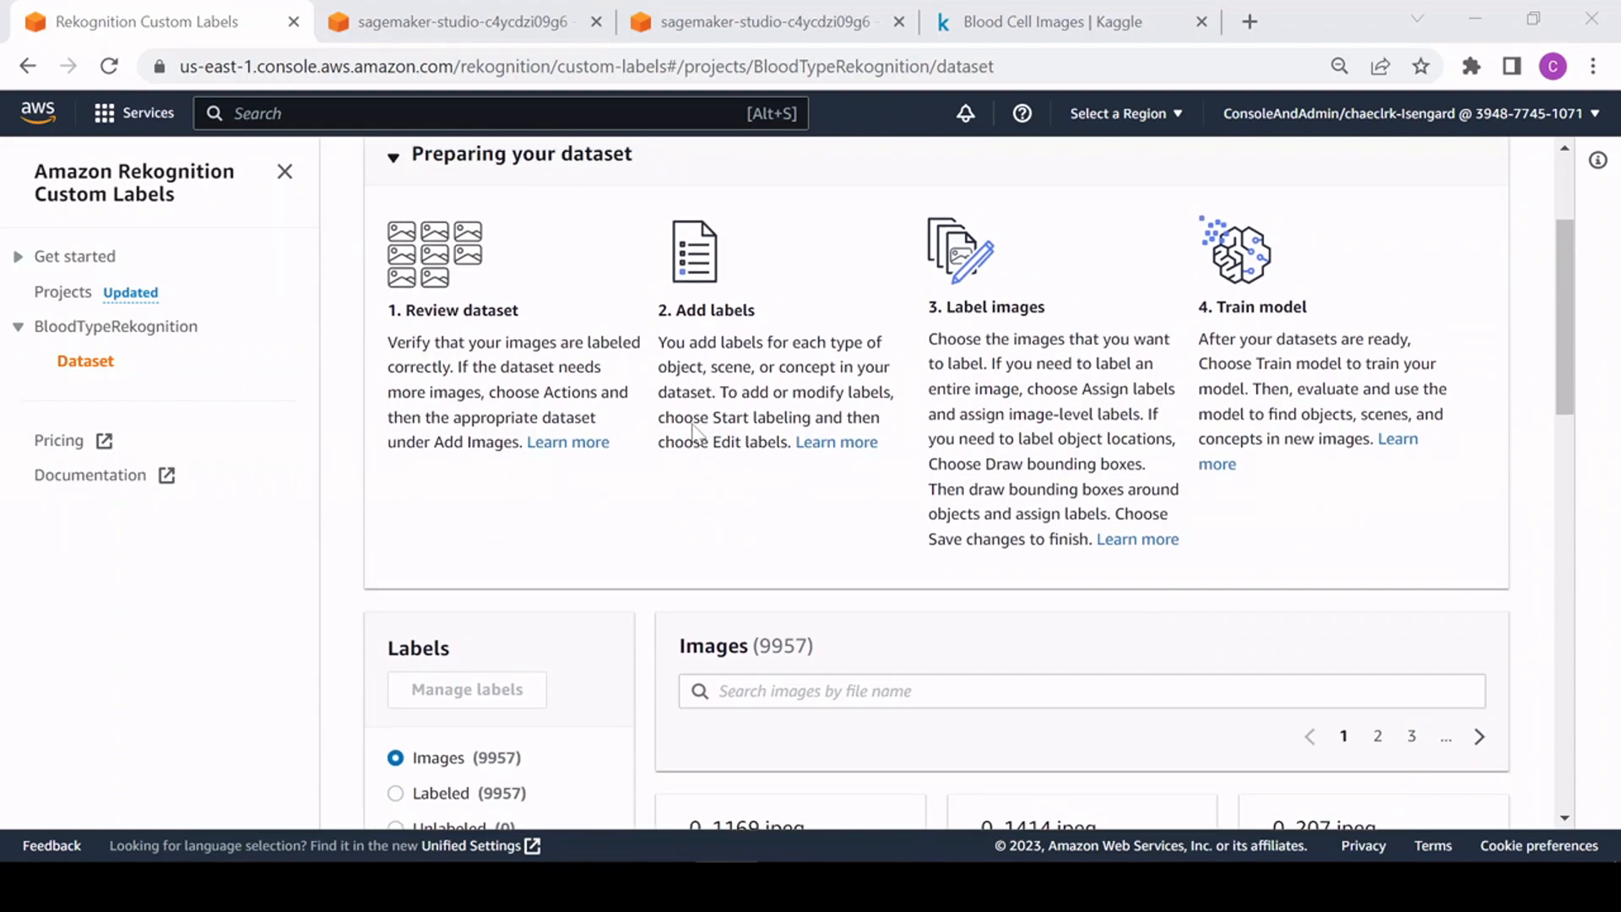
scroll(696, 430, "down", 3)
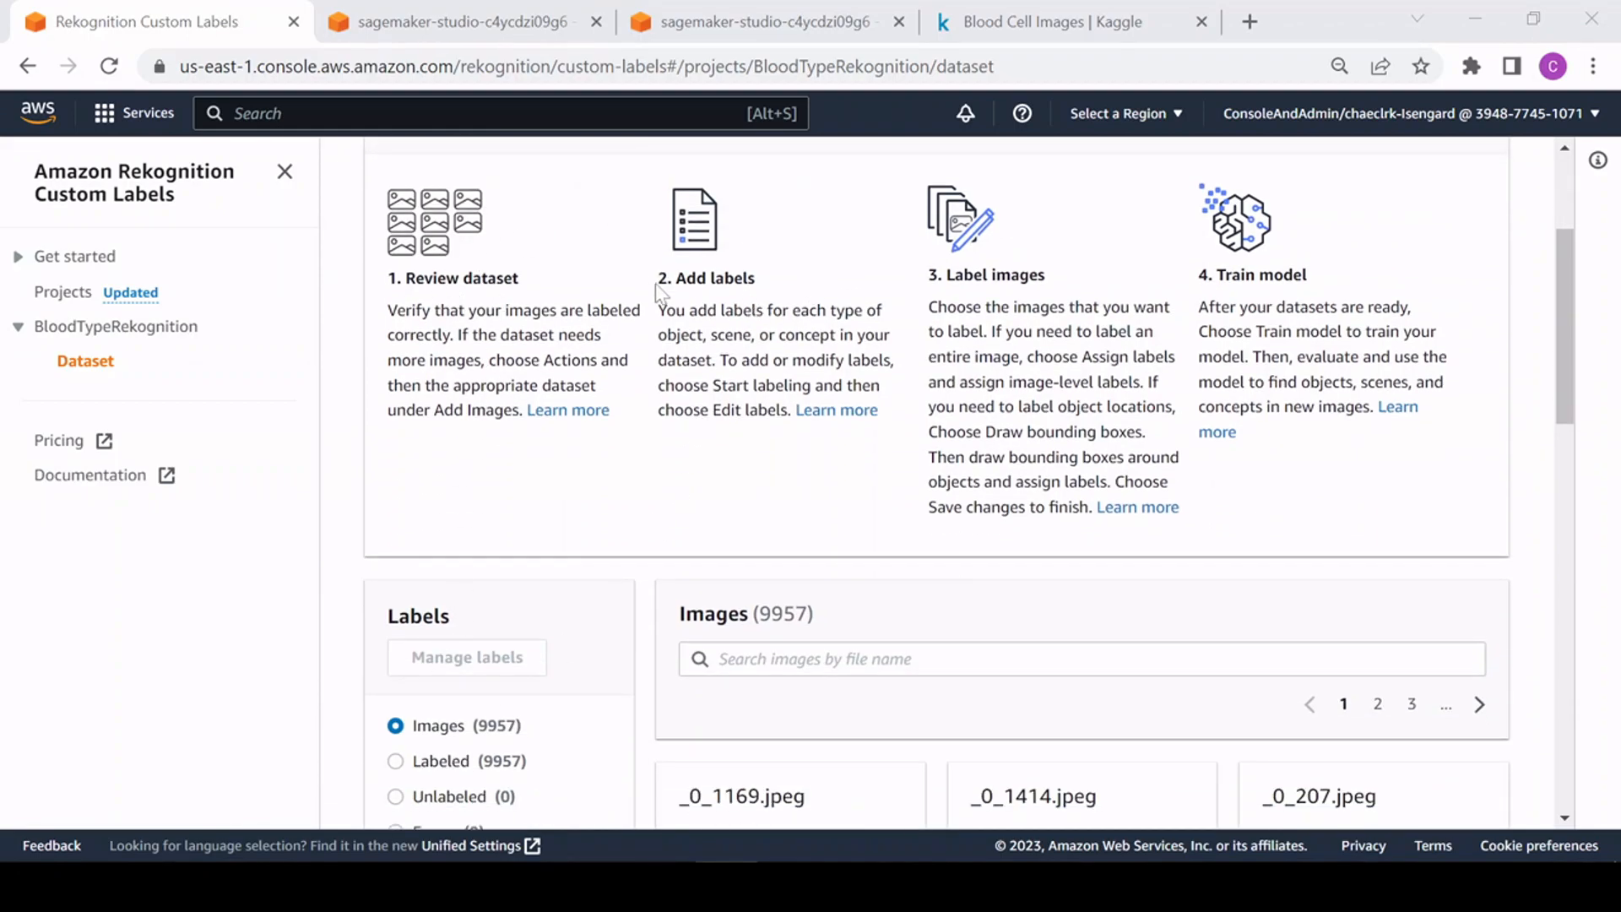
scroll(639, 422, "down", 5)
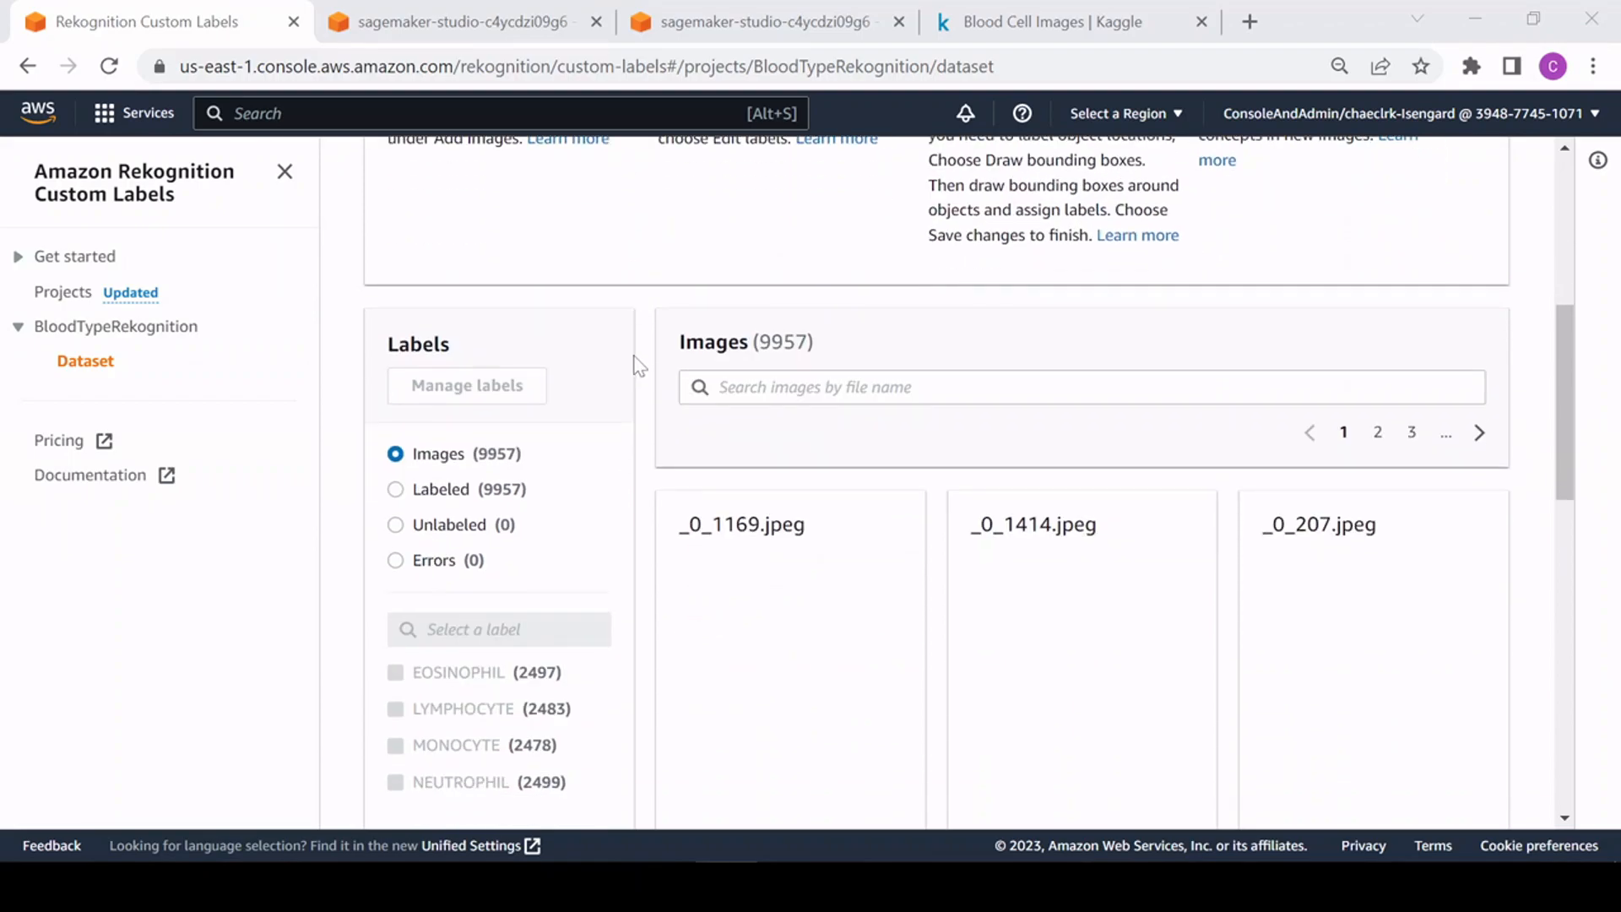
scroll(608, 342, "down", 2)
scroll(608, 355, "up", 2)
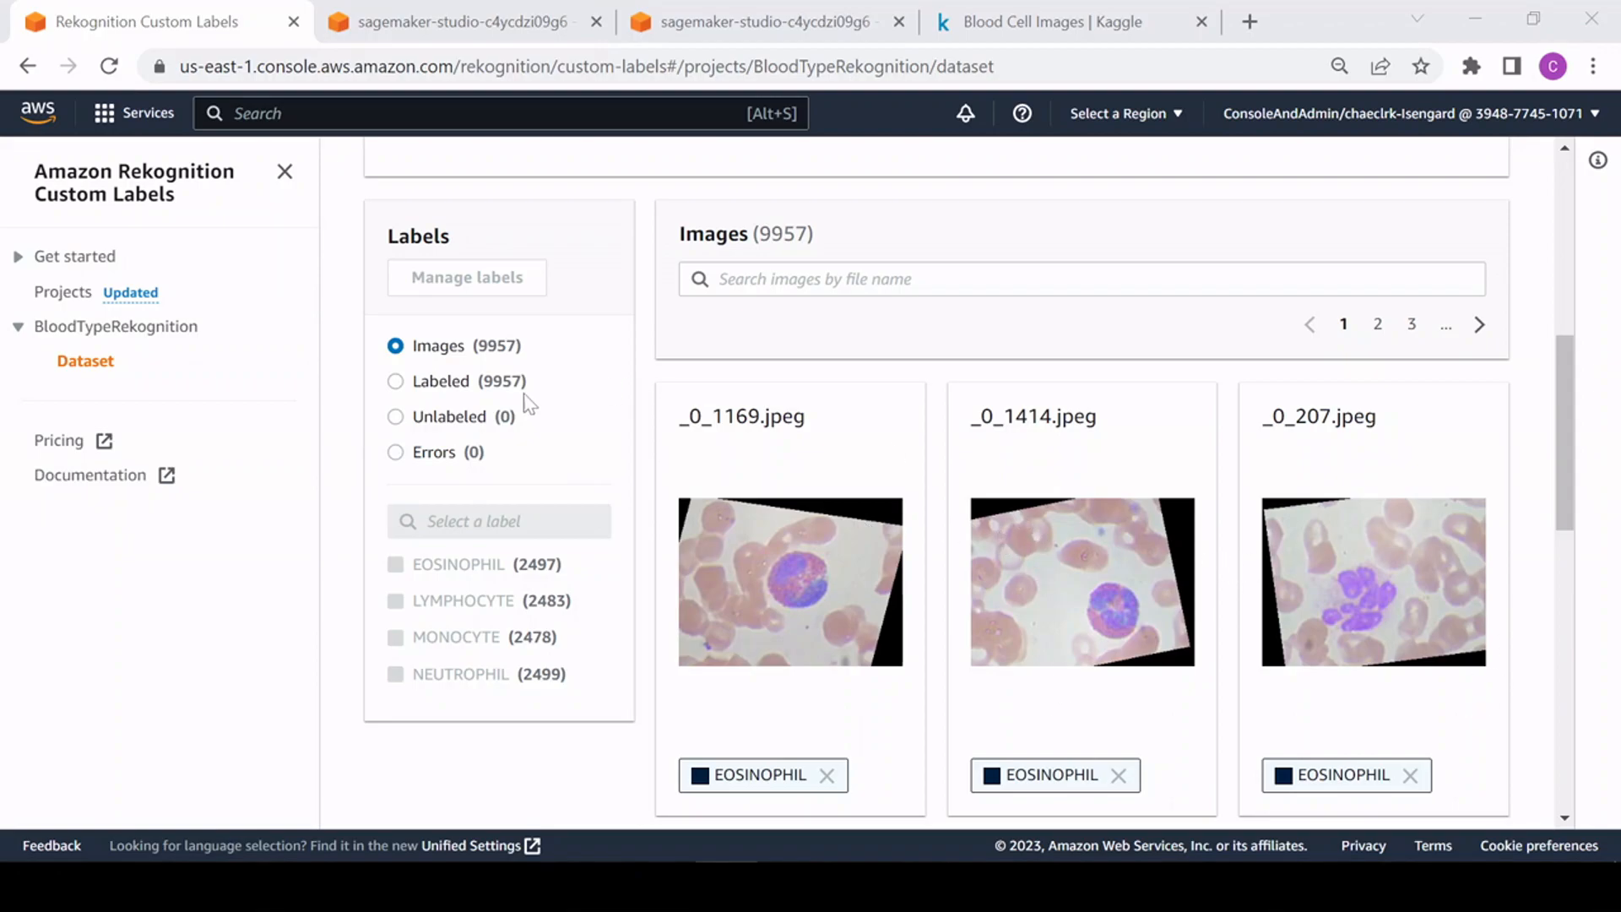
Step: Filter the training dataset to labeled LYMPHOCYTE images and look through the matching blood cell pictures
left_click(396, 383)
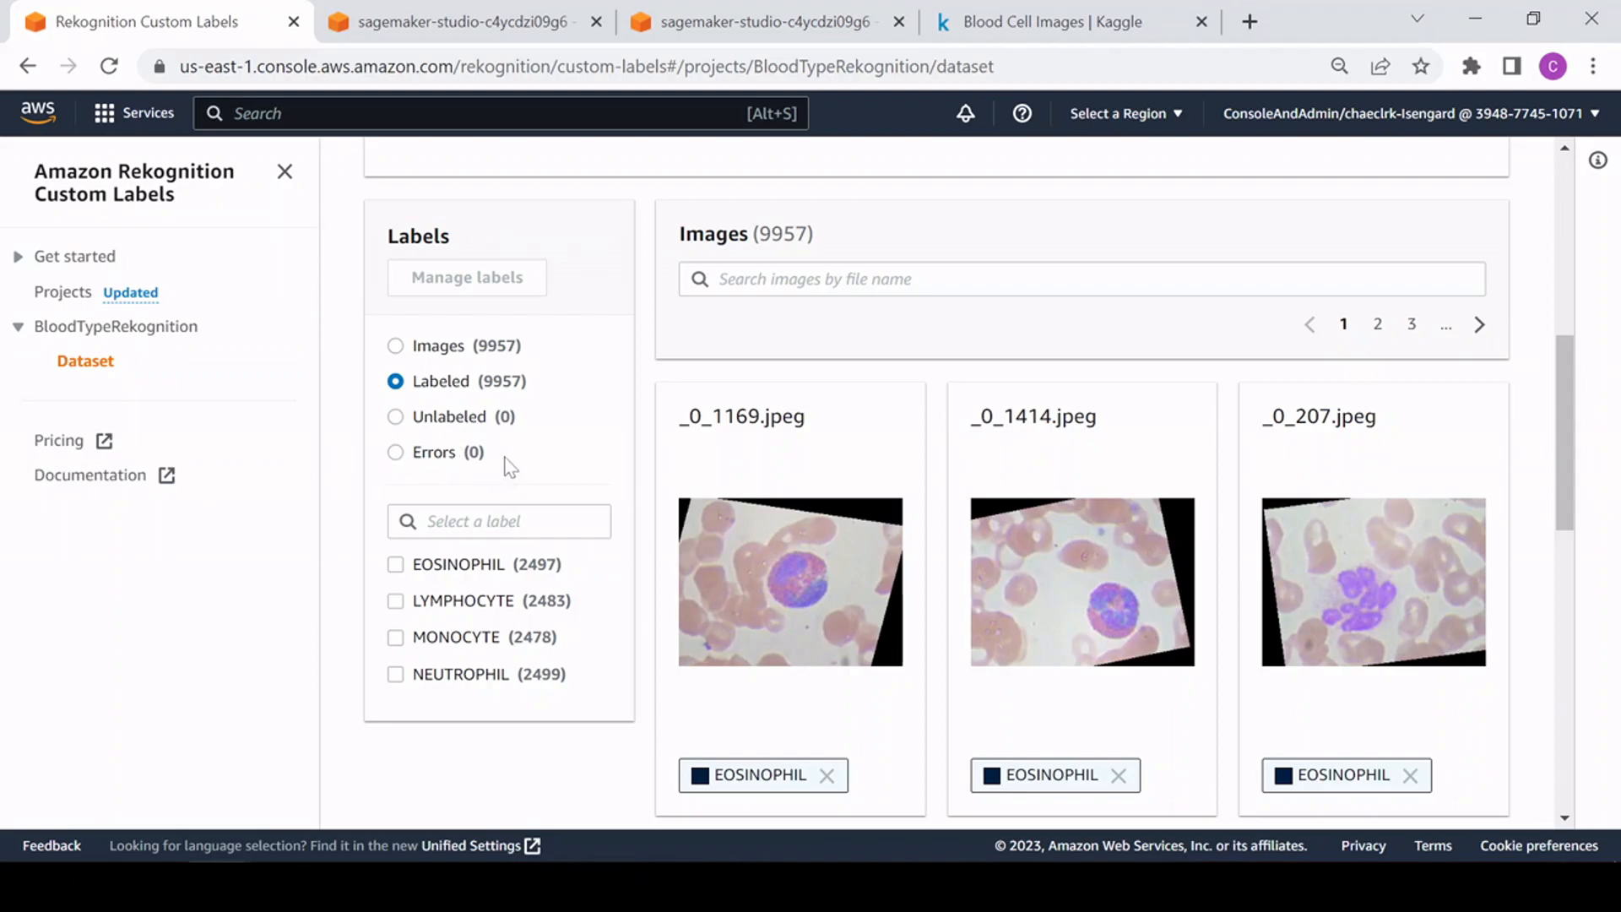
left_click(395, 601)
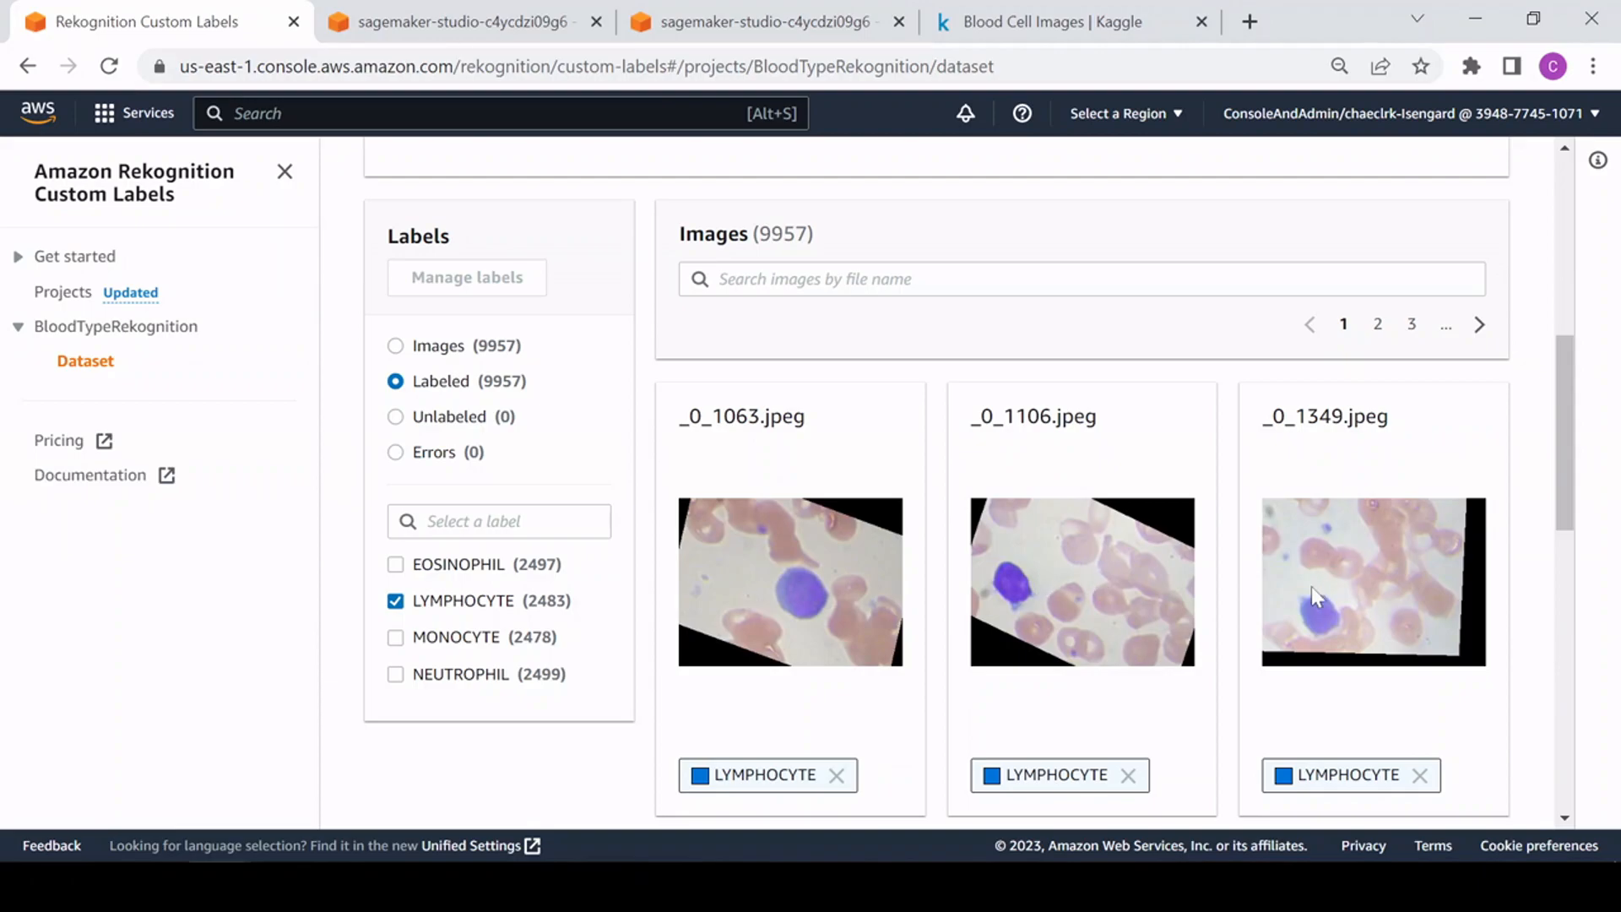
scroll(1310, 584, "down", 5)
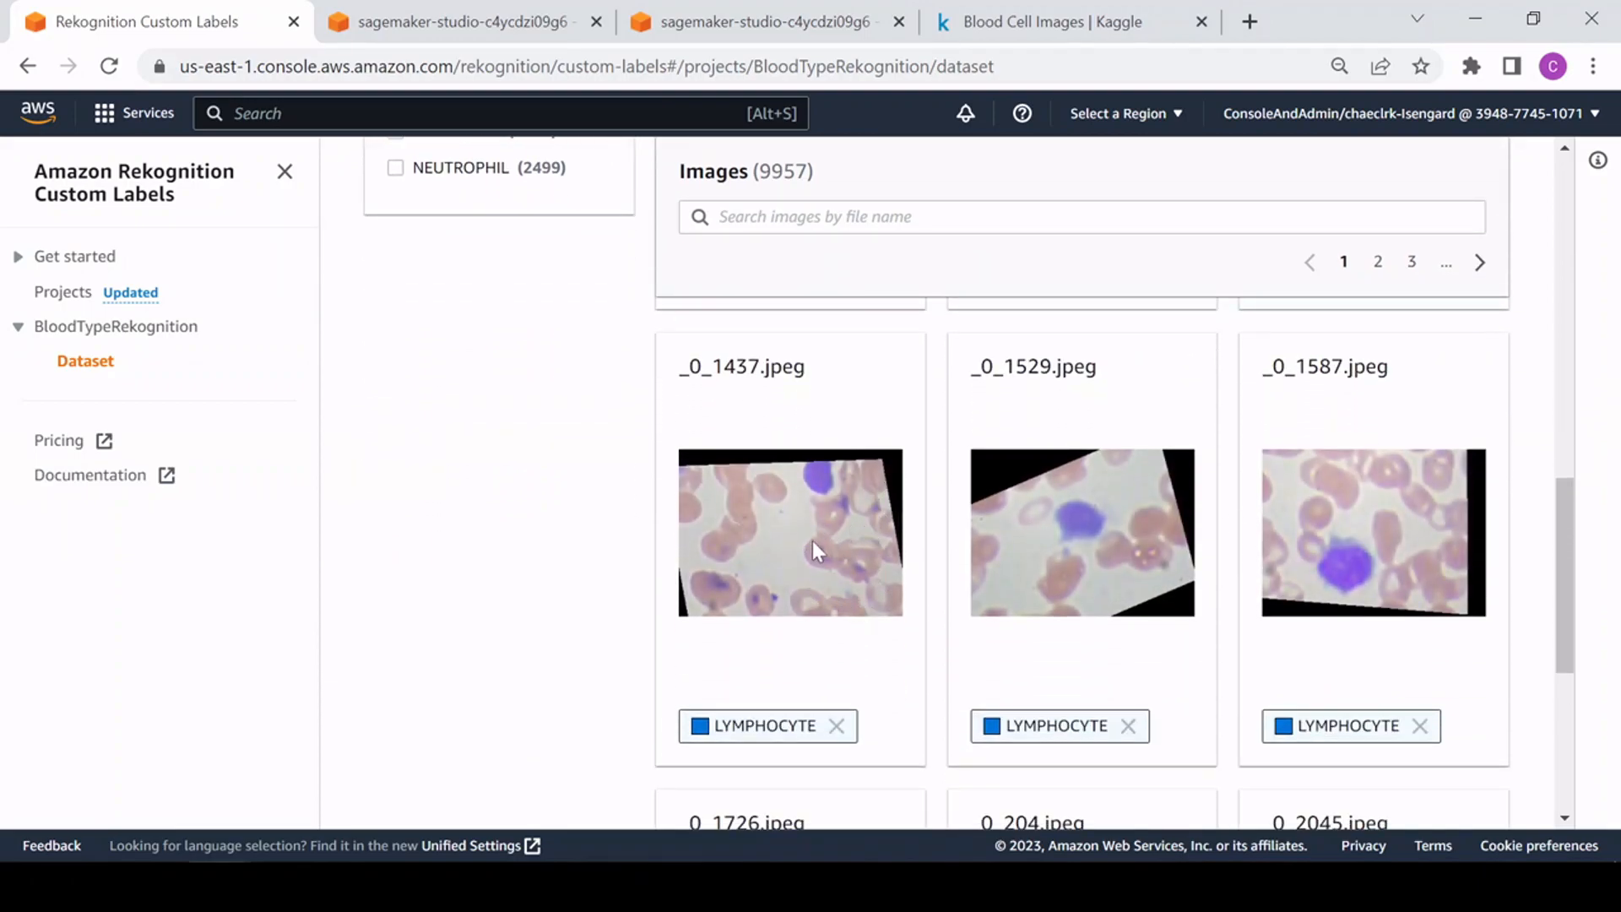
scroll(798, 518, "up", 5)
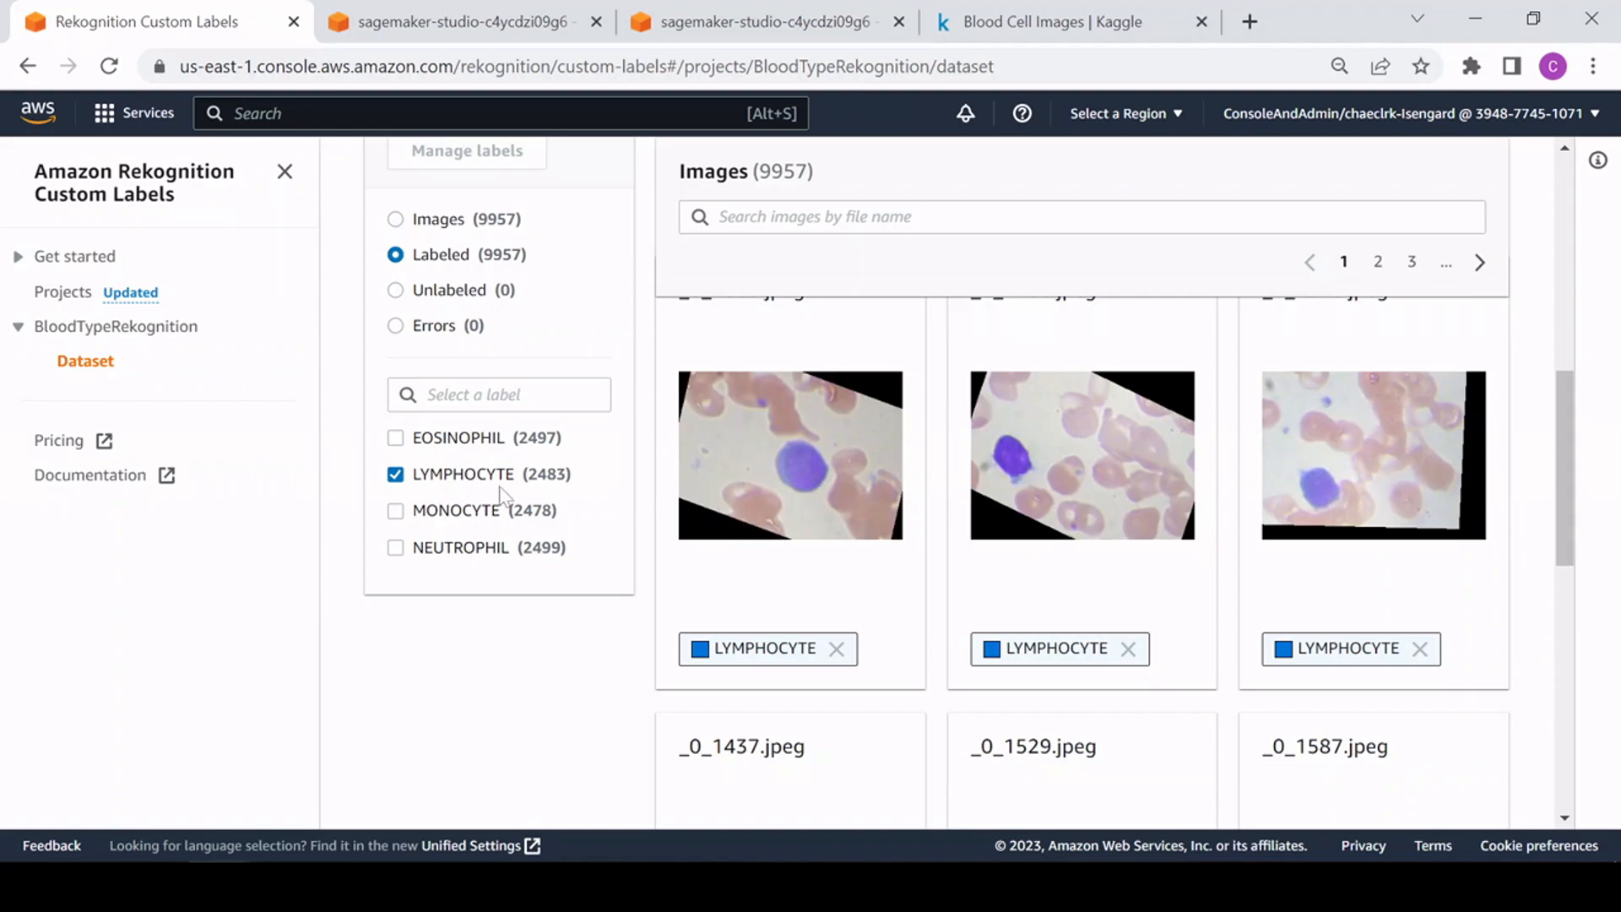
scroll(952, 532, "down", 8)
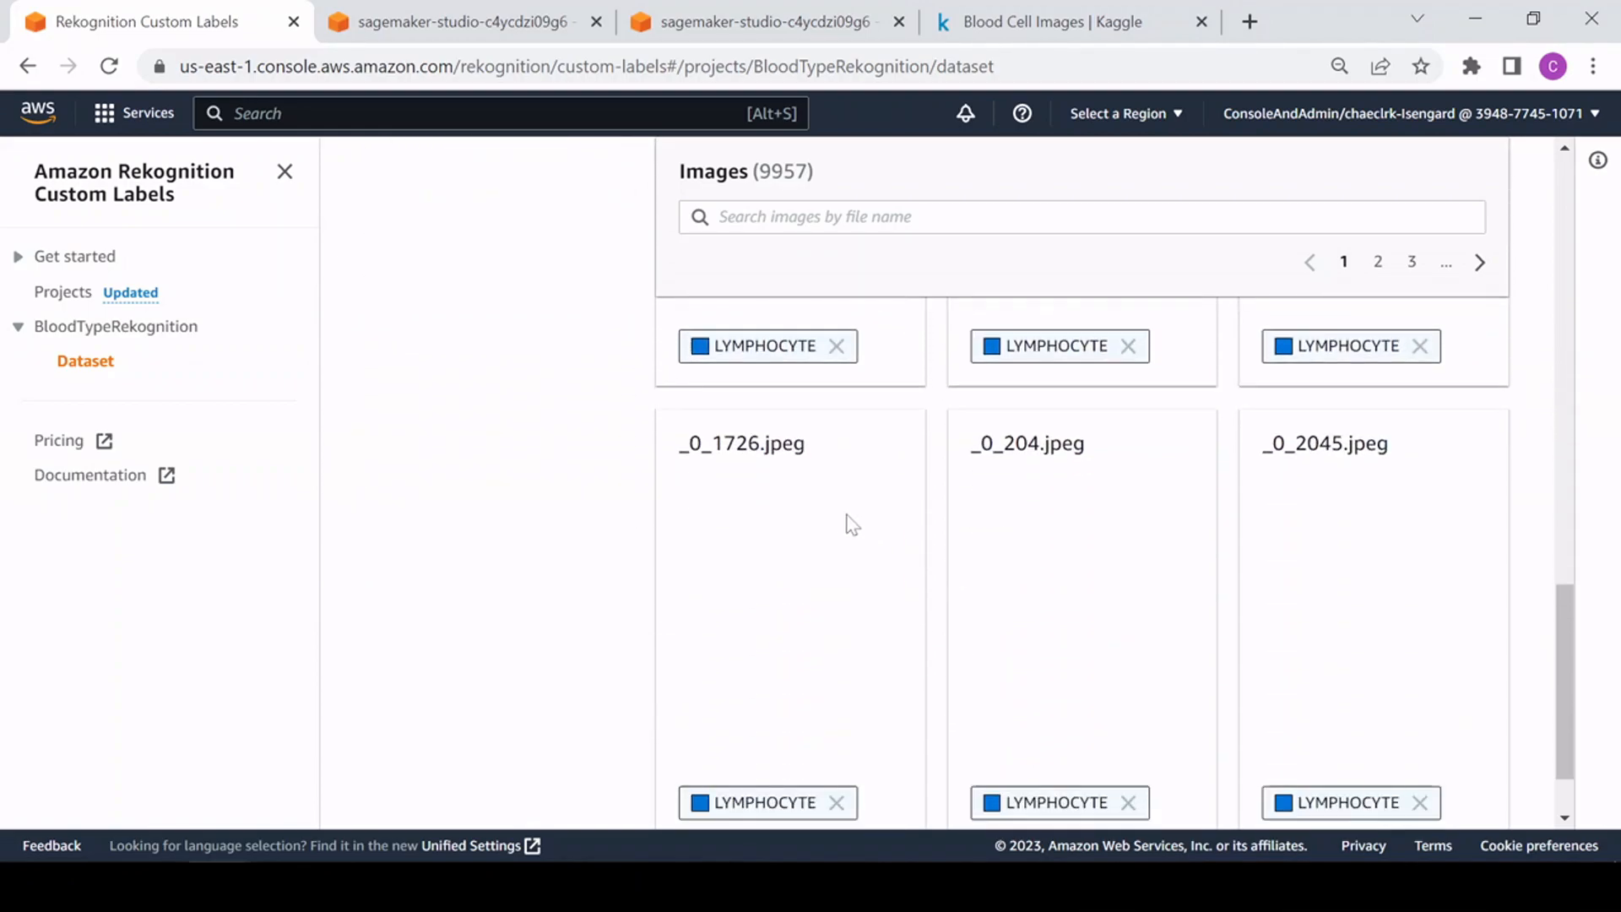
scroll(857, 525, "down", 1)
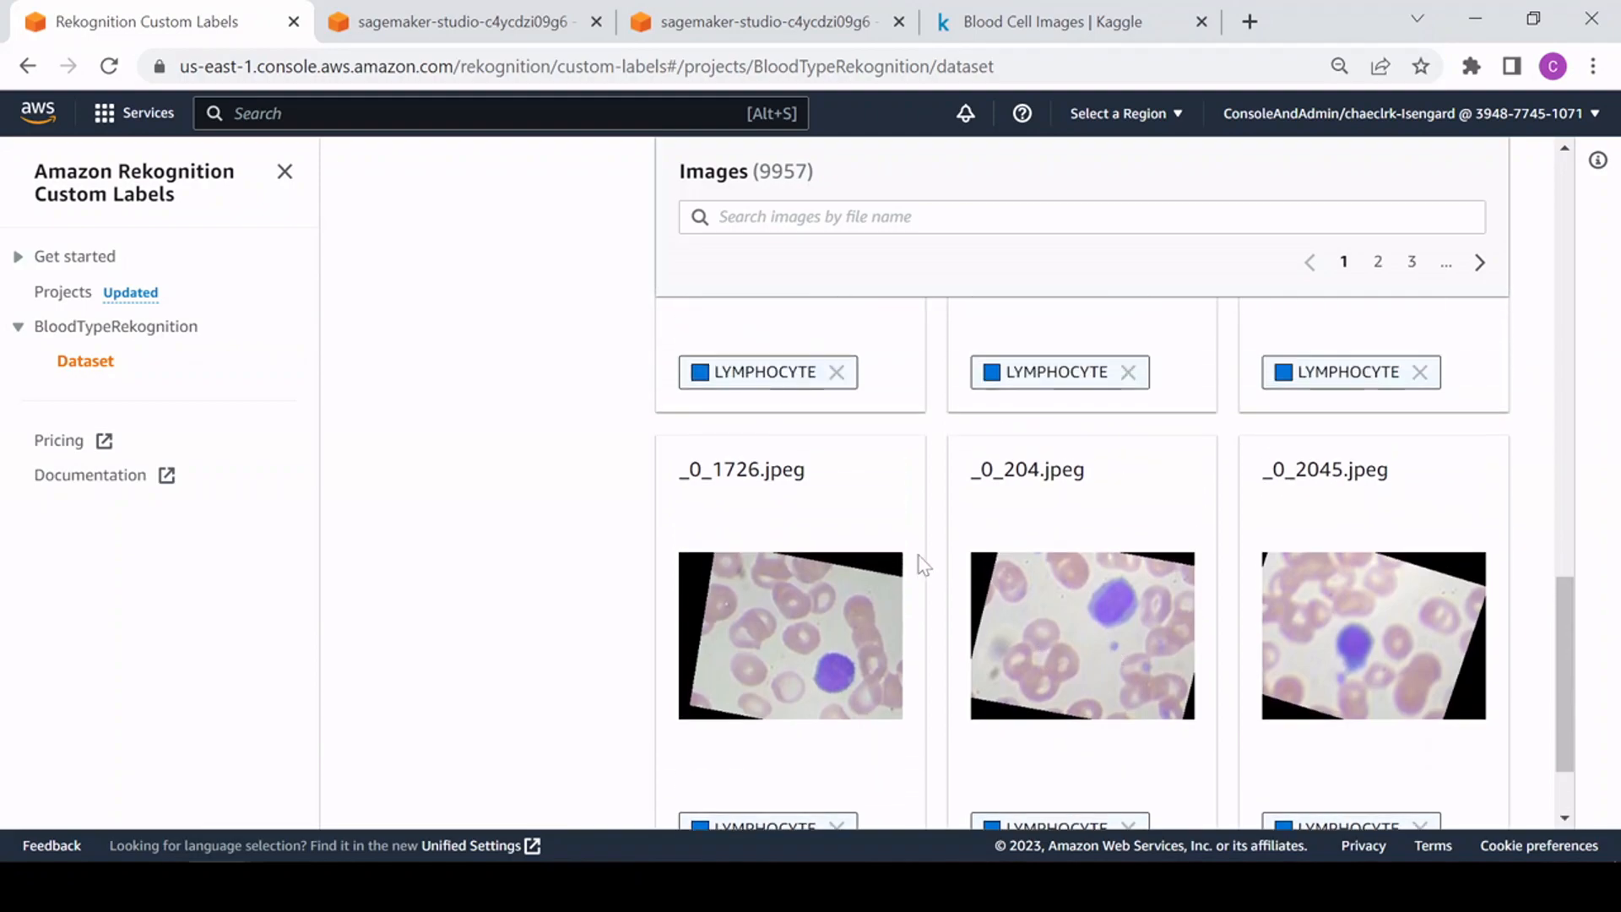
scroll(924, 561, "down", 5)
scroll(904, 583, "up", 2)
scroll(935, 533, "down", 2)
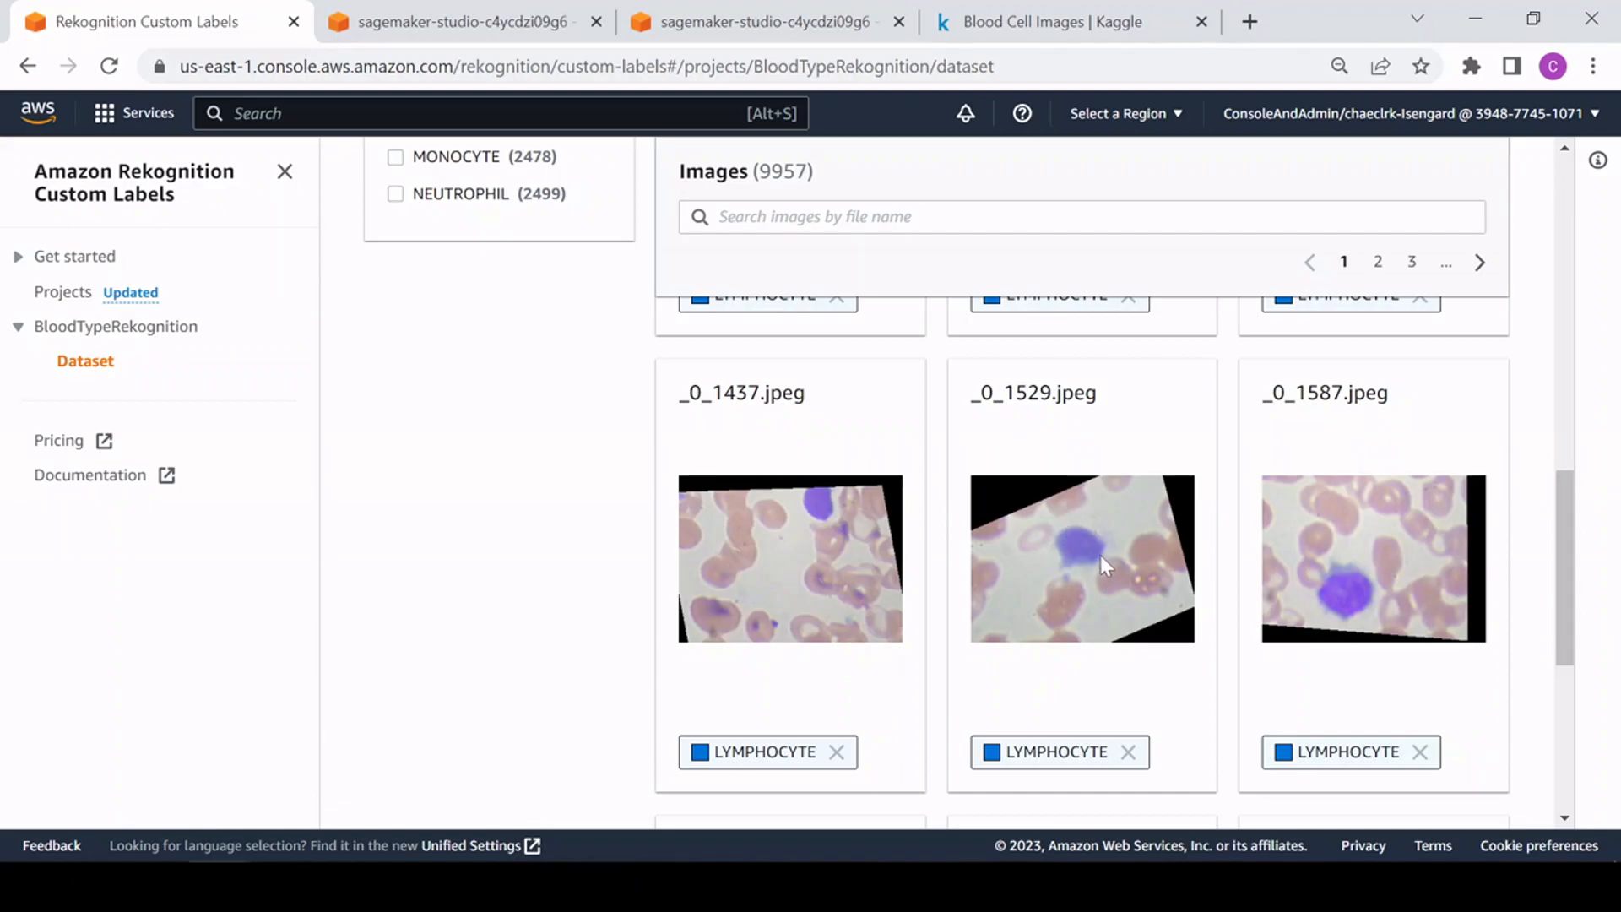
scroll(1105, 547, "down", 3)
scroll(1104, 540, "down", 3)
scroll(1098, 537, "up", 10)
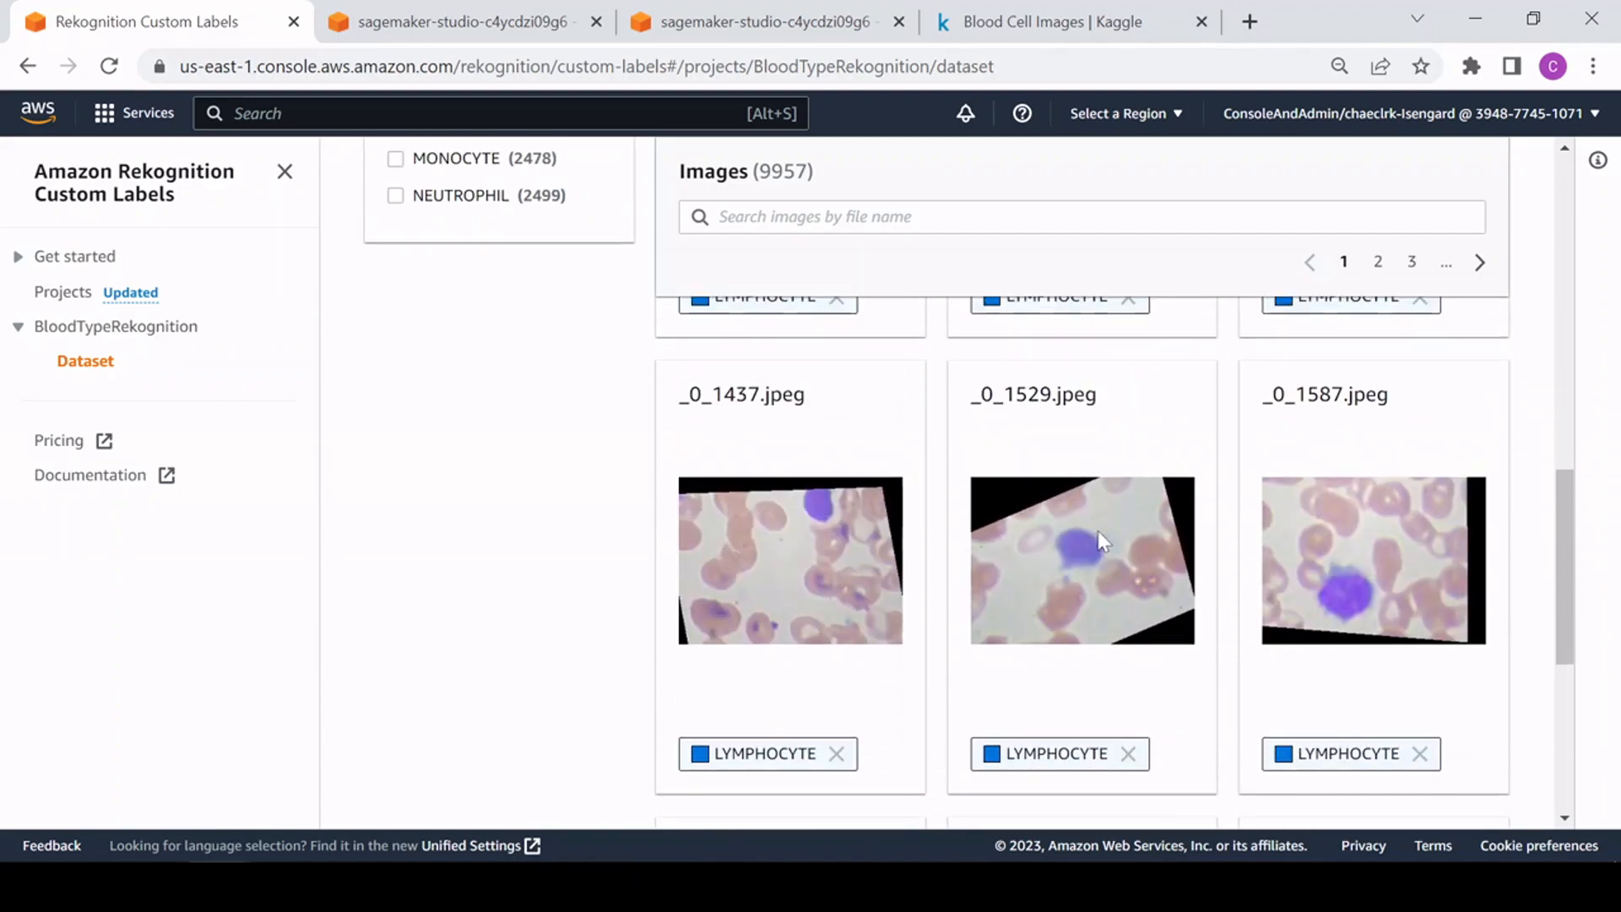
scroll(1102, 539, "up", 5)
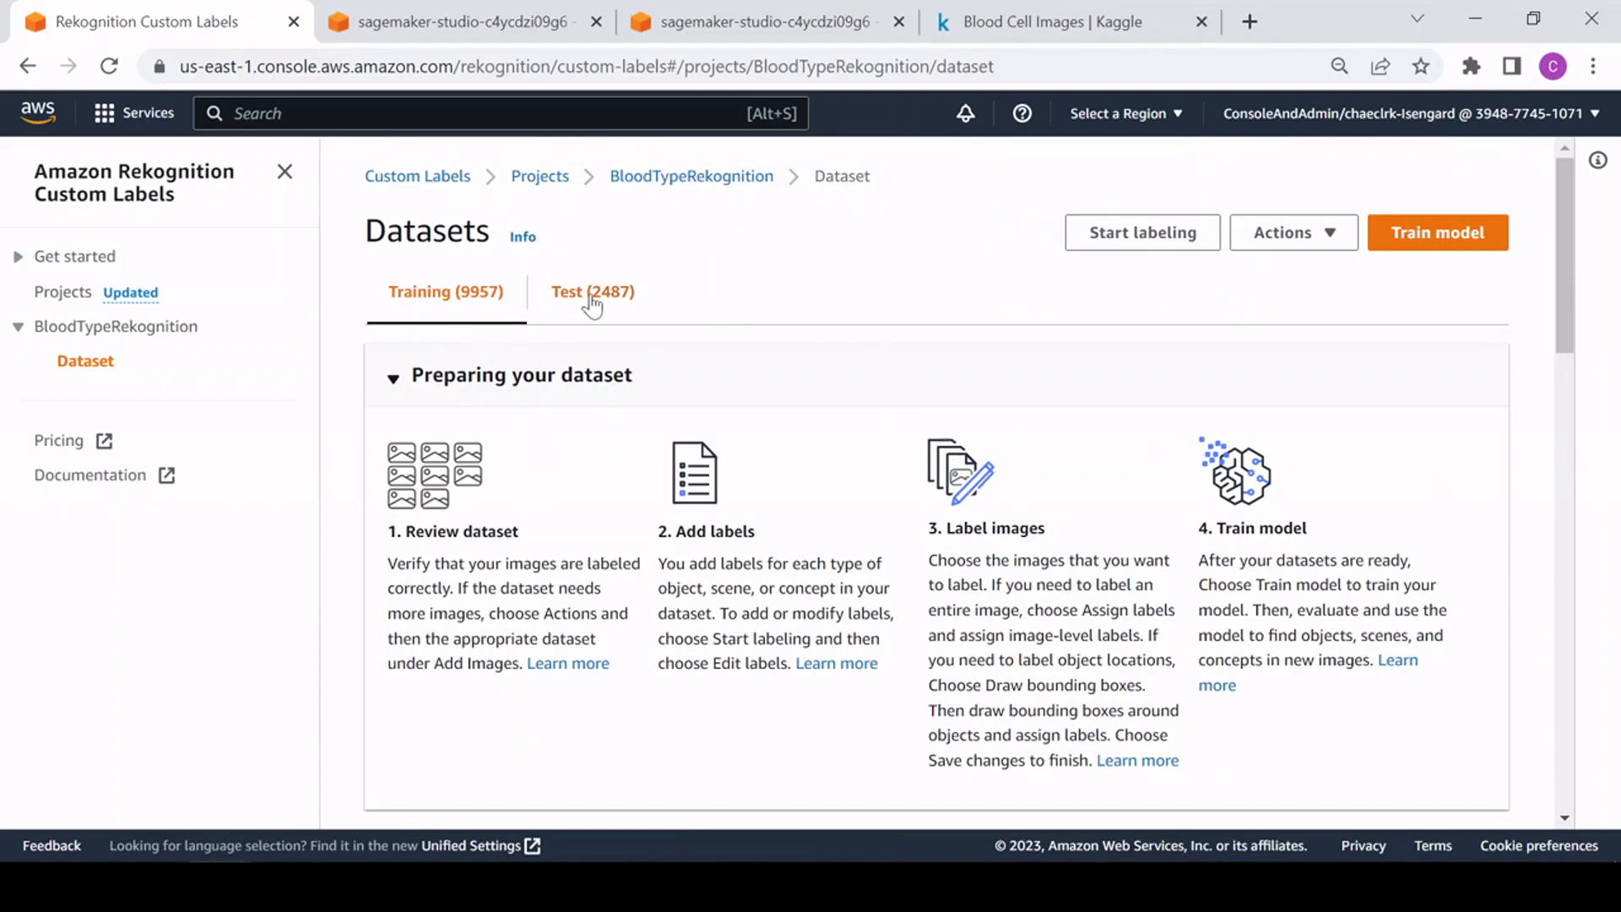
Step: Start training a model for the BloodTypeRekognition project with no tags and the default image encryption
left_click(1441, 239)
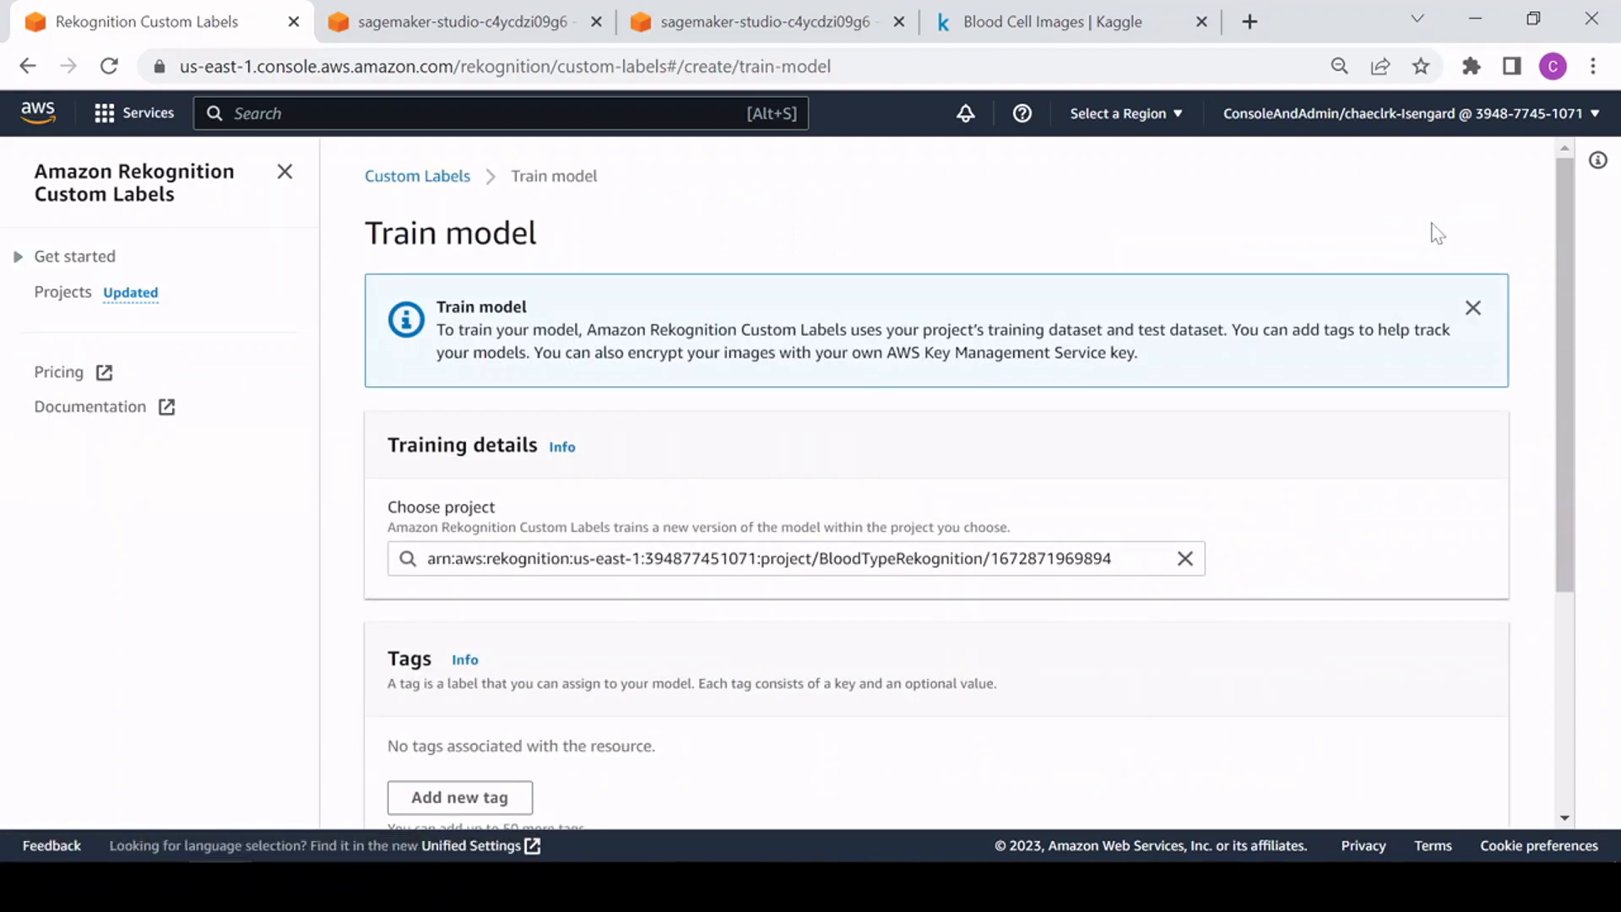
scroll(608, 456, "down", 4)
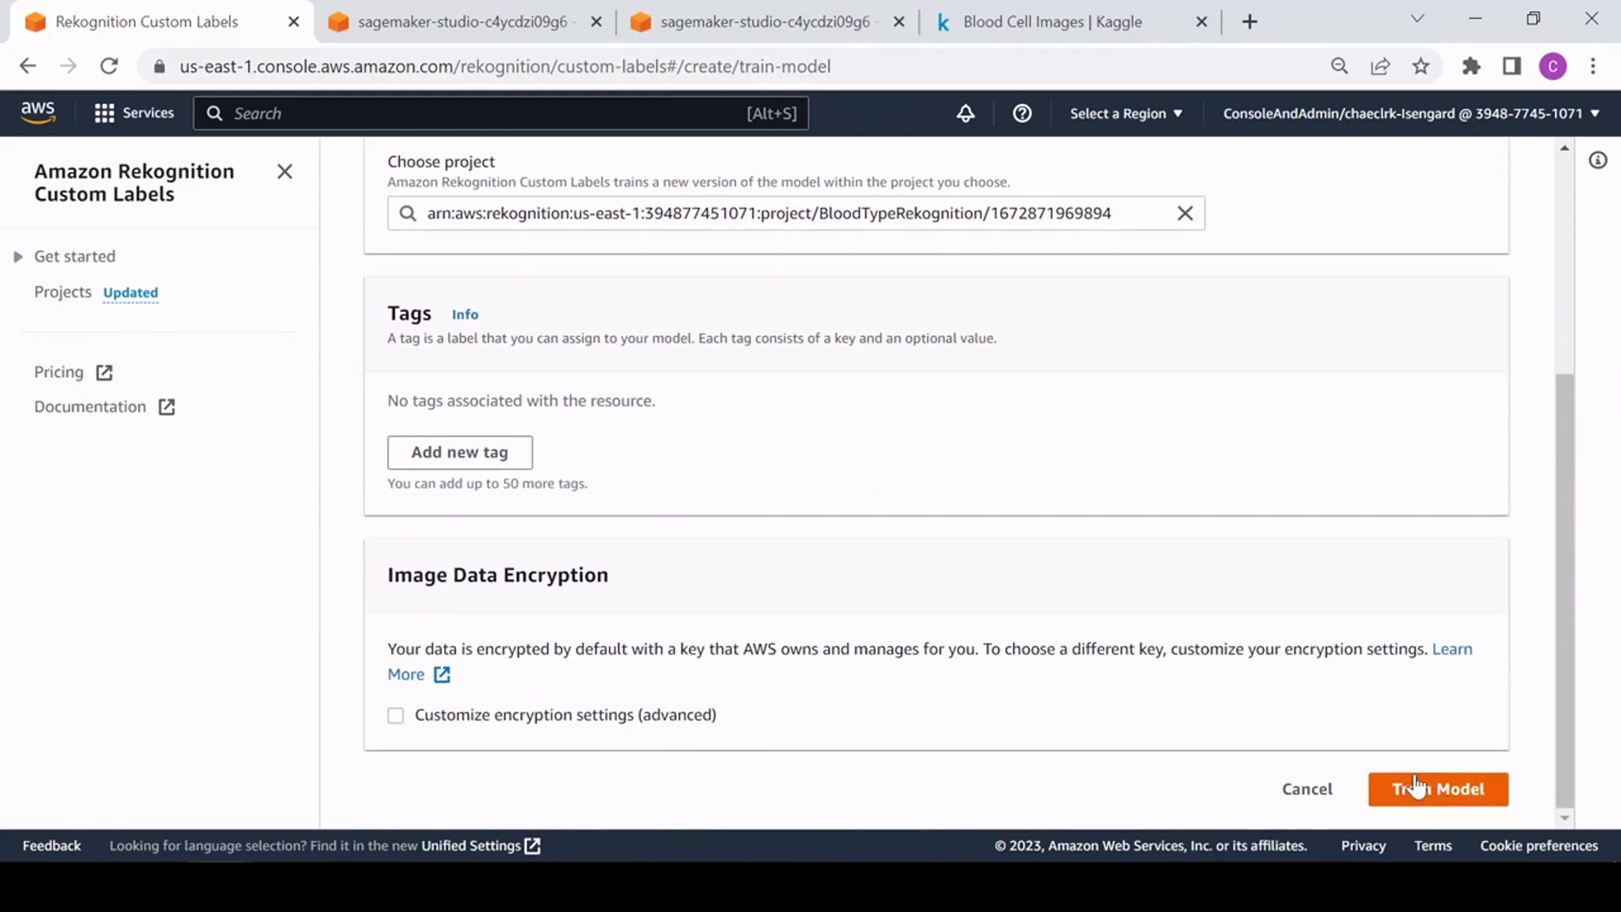
left_click(1445, 787)
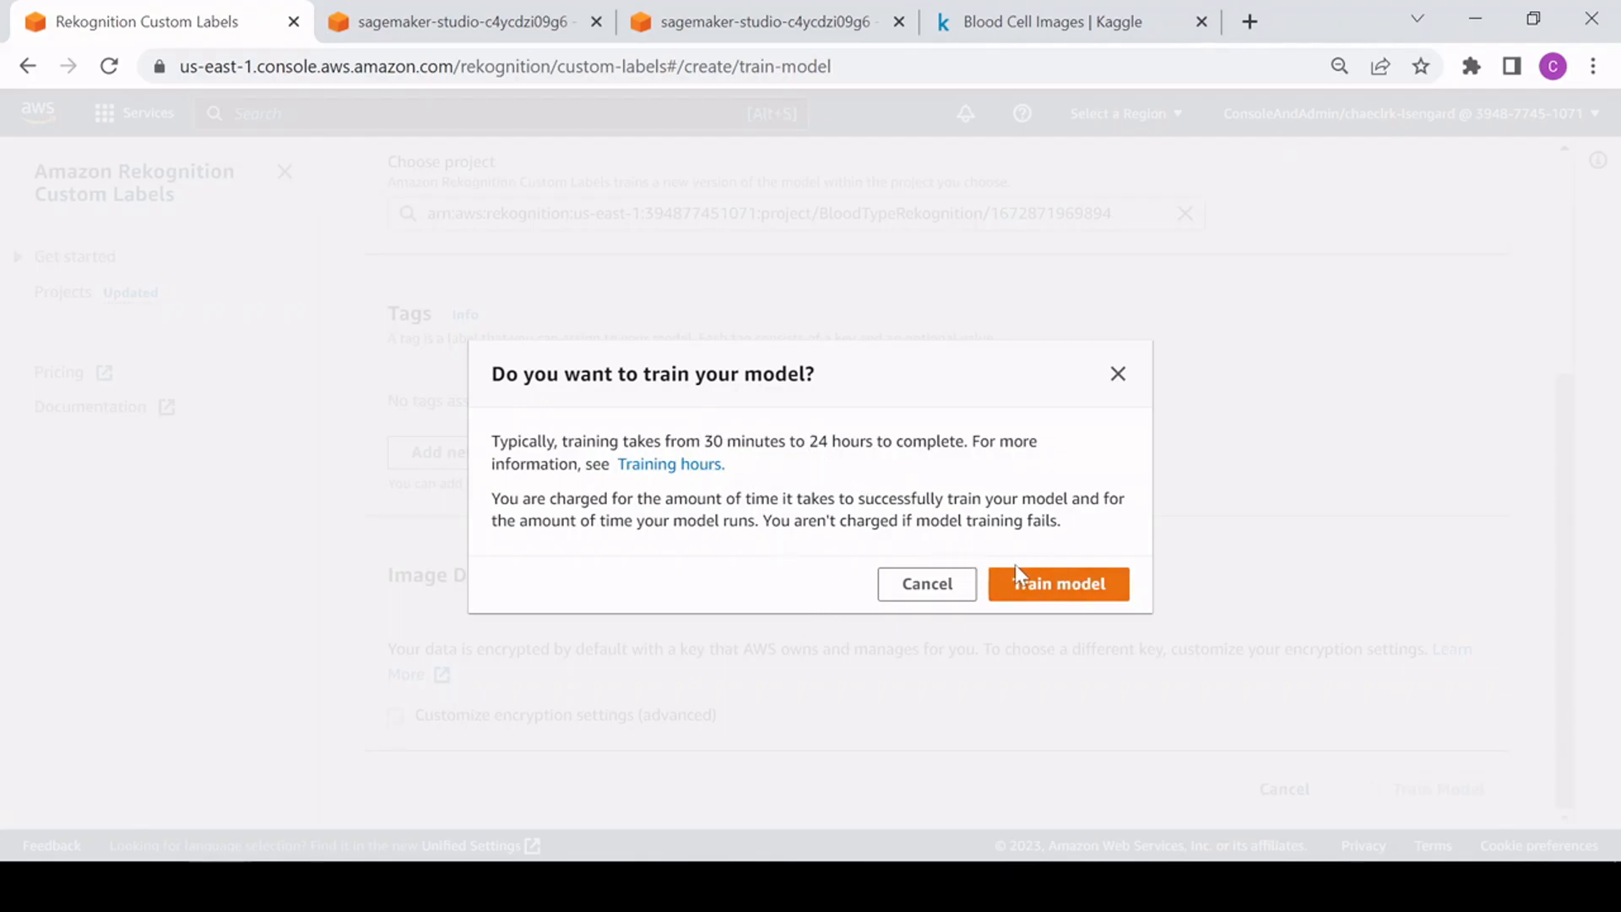
left_click(1054, 590)
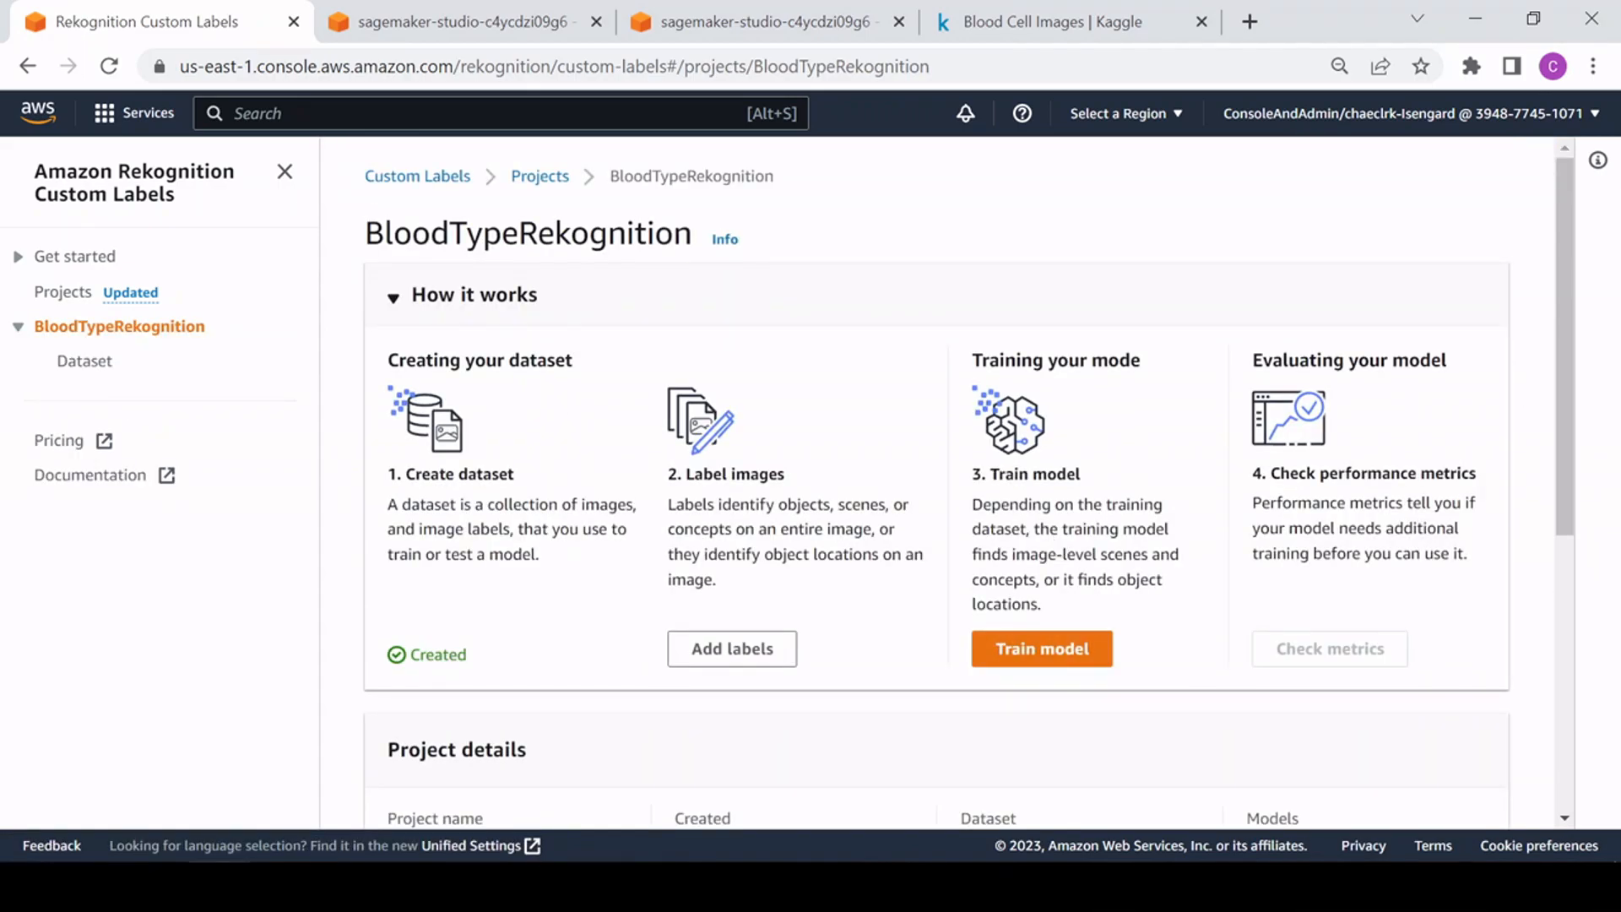
Step: Check the new model's training status and status message in the project's model list
scroll(1056, 510, "down", 6)
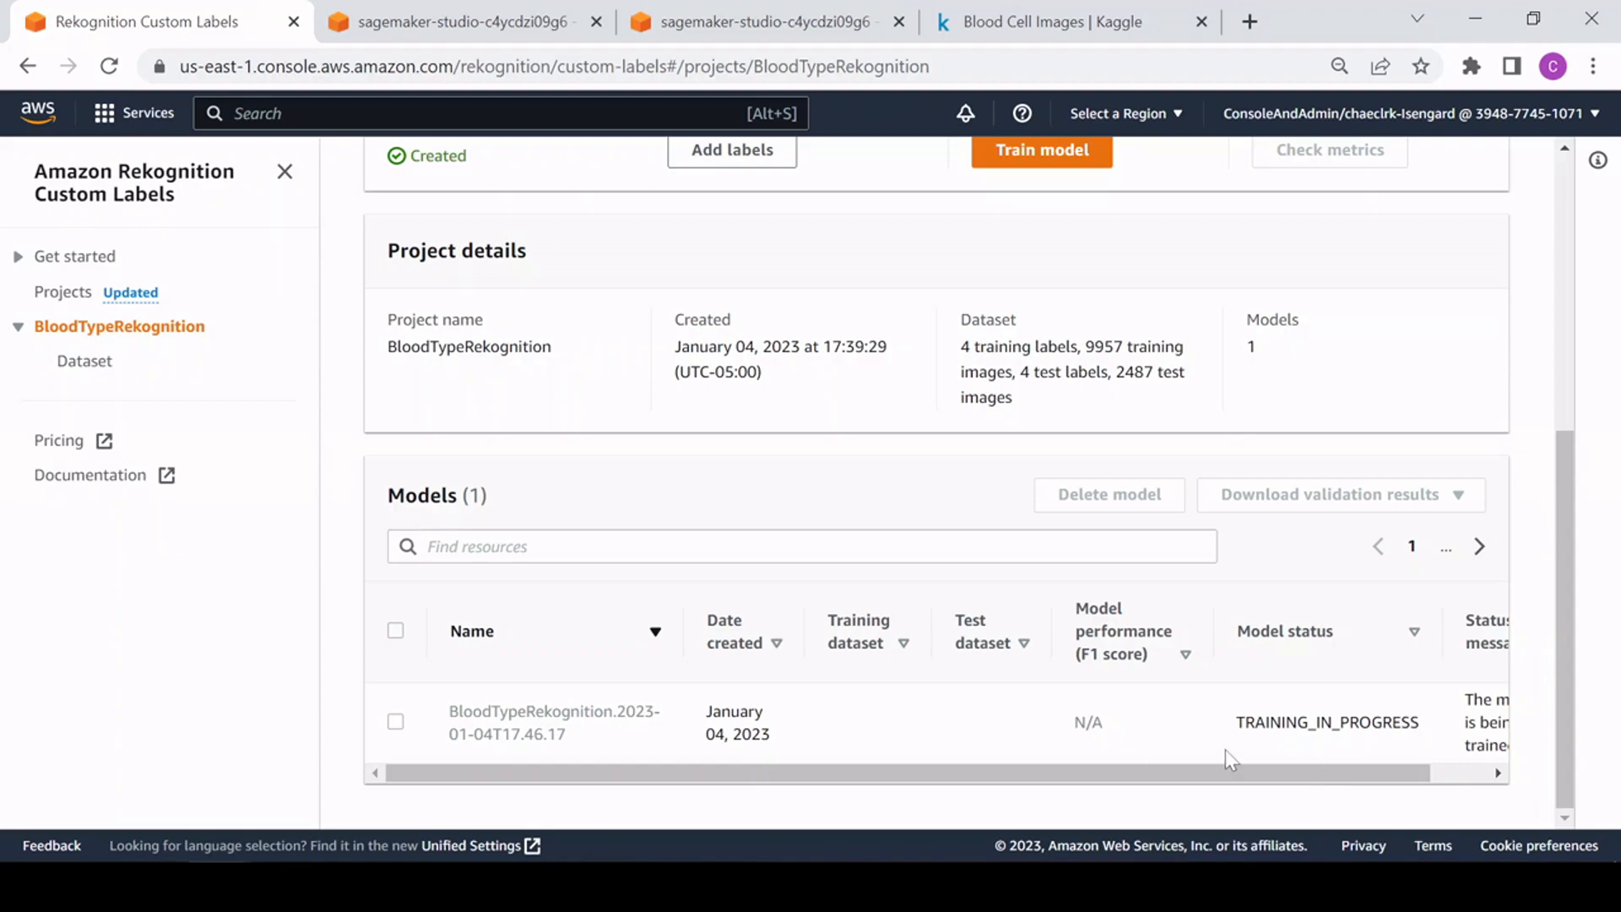
left_click_drag(1180, 773, 895, 823)
left_click_drag(1077, 631, 1165, 685)
left_click(1165, 685)
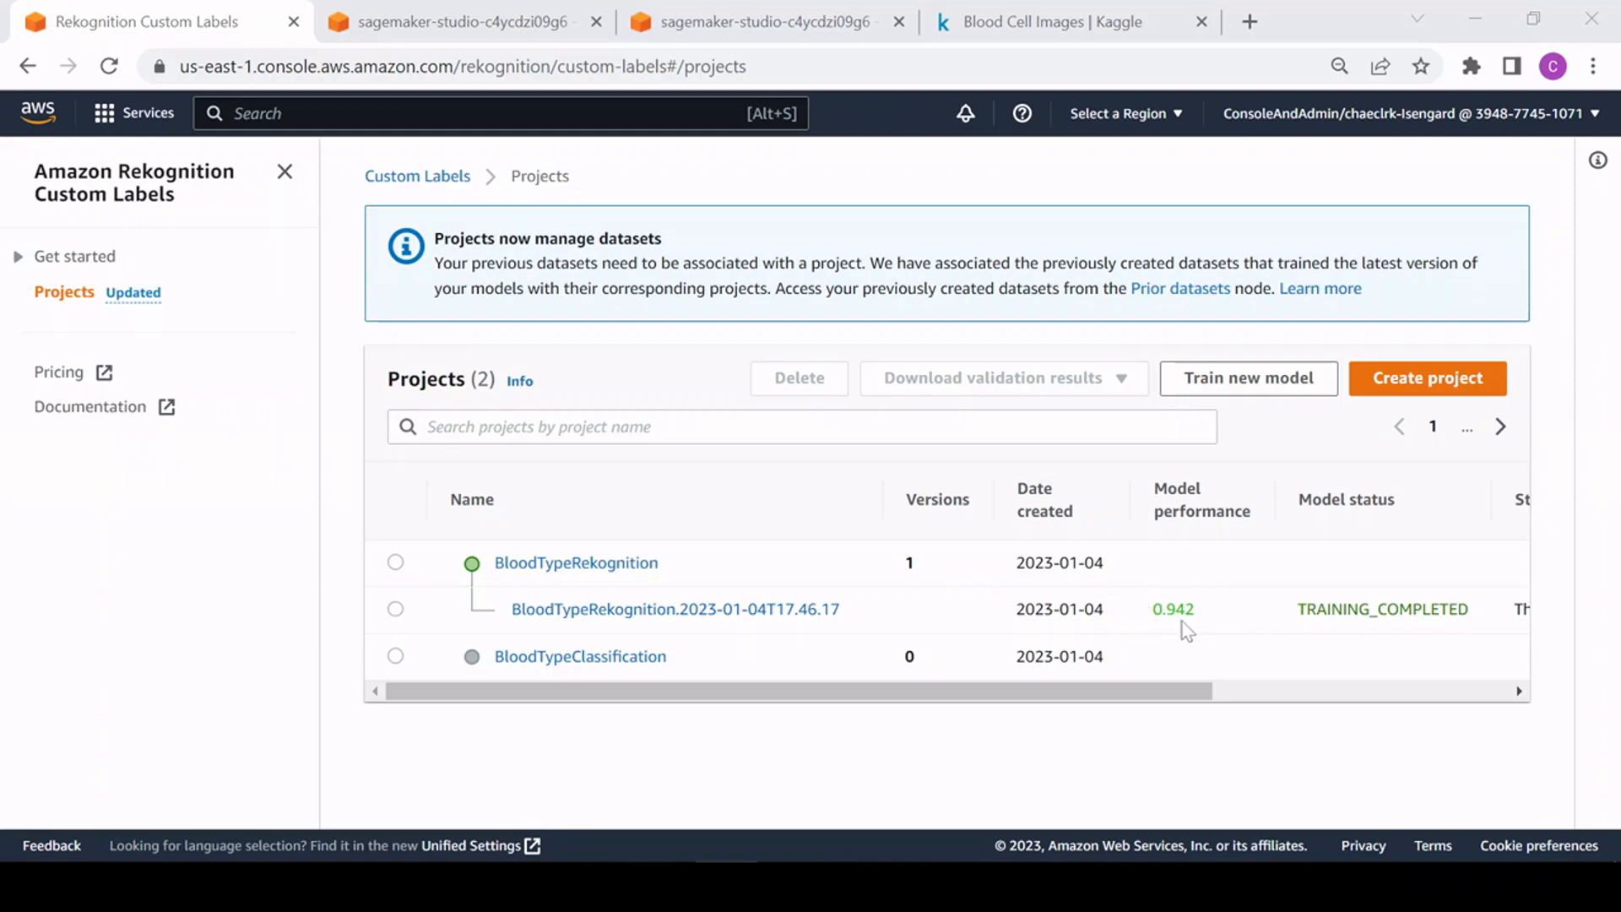
Step: Check the trained model's status in the project list, then open its evaluation results and examine the per-label performance
left_click_drag(1167, 691, 1386, 695)
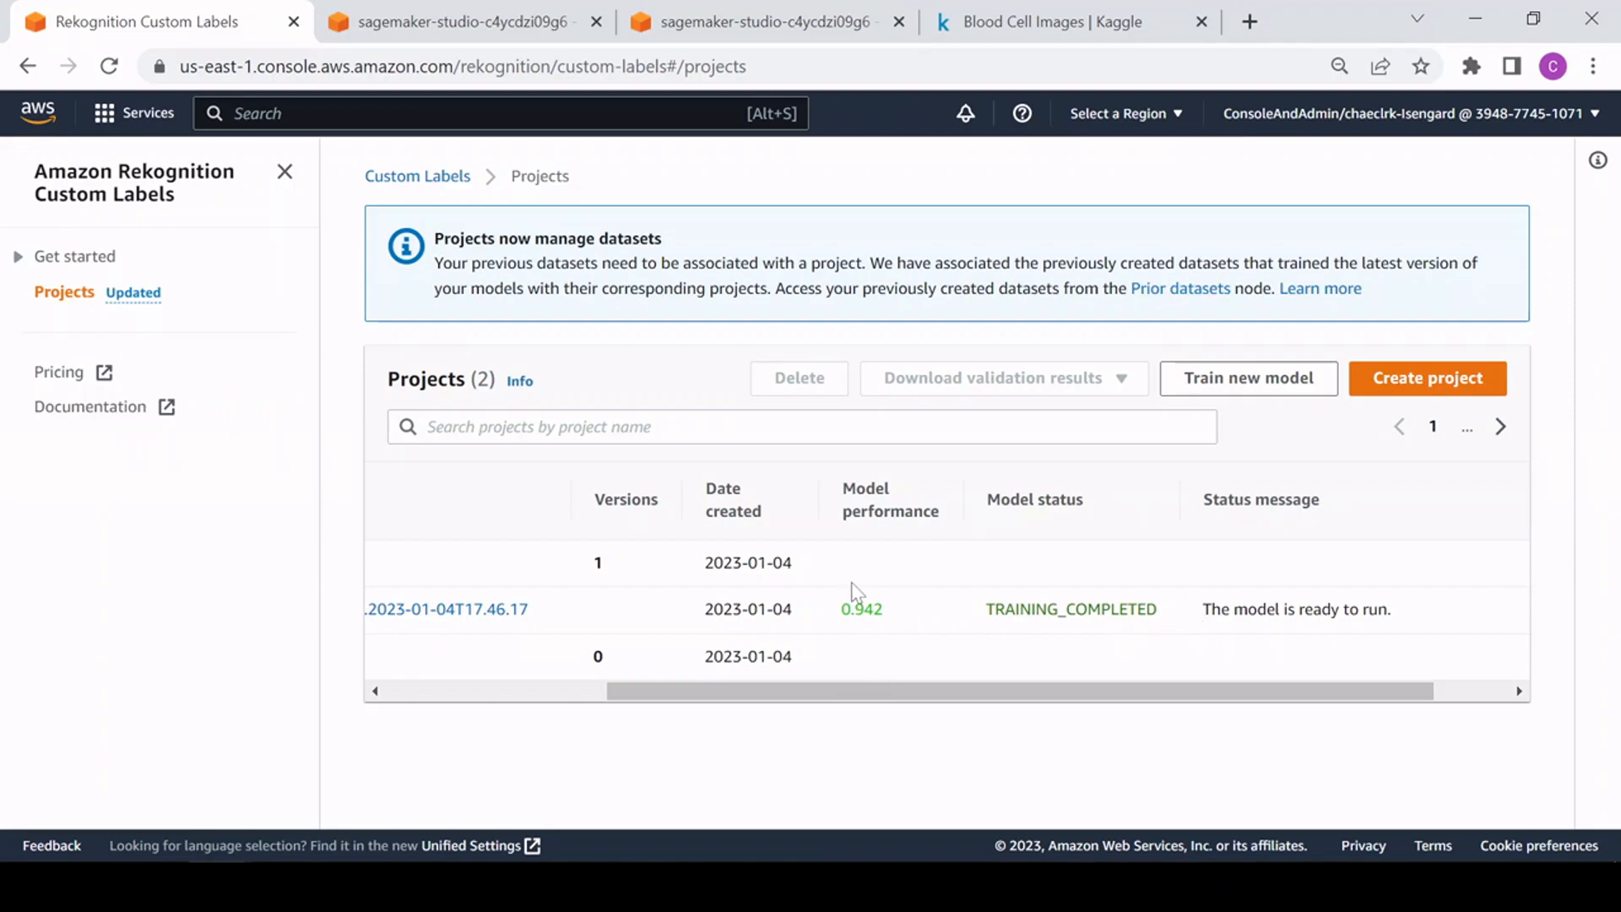
left_click_drag(793, 703, 542, 655)
left_click(606, 610)
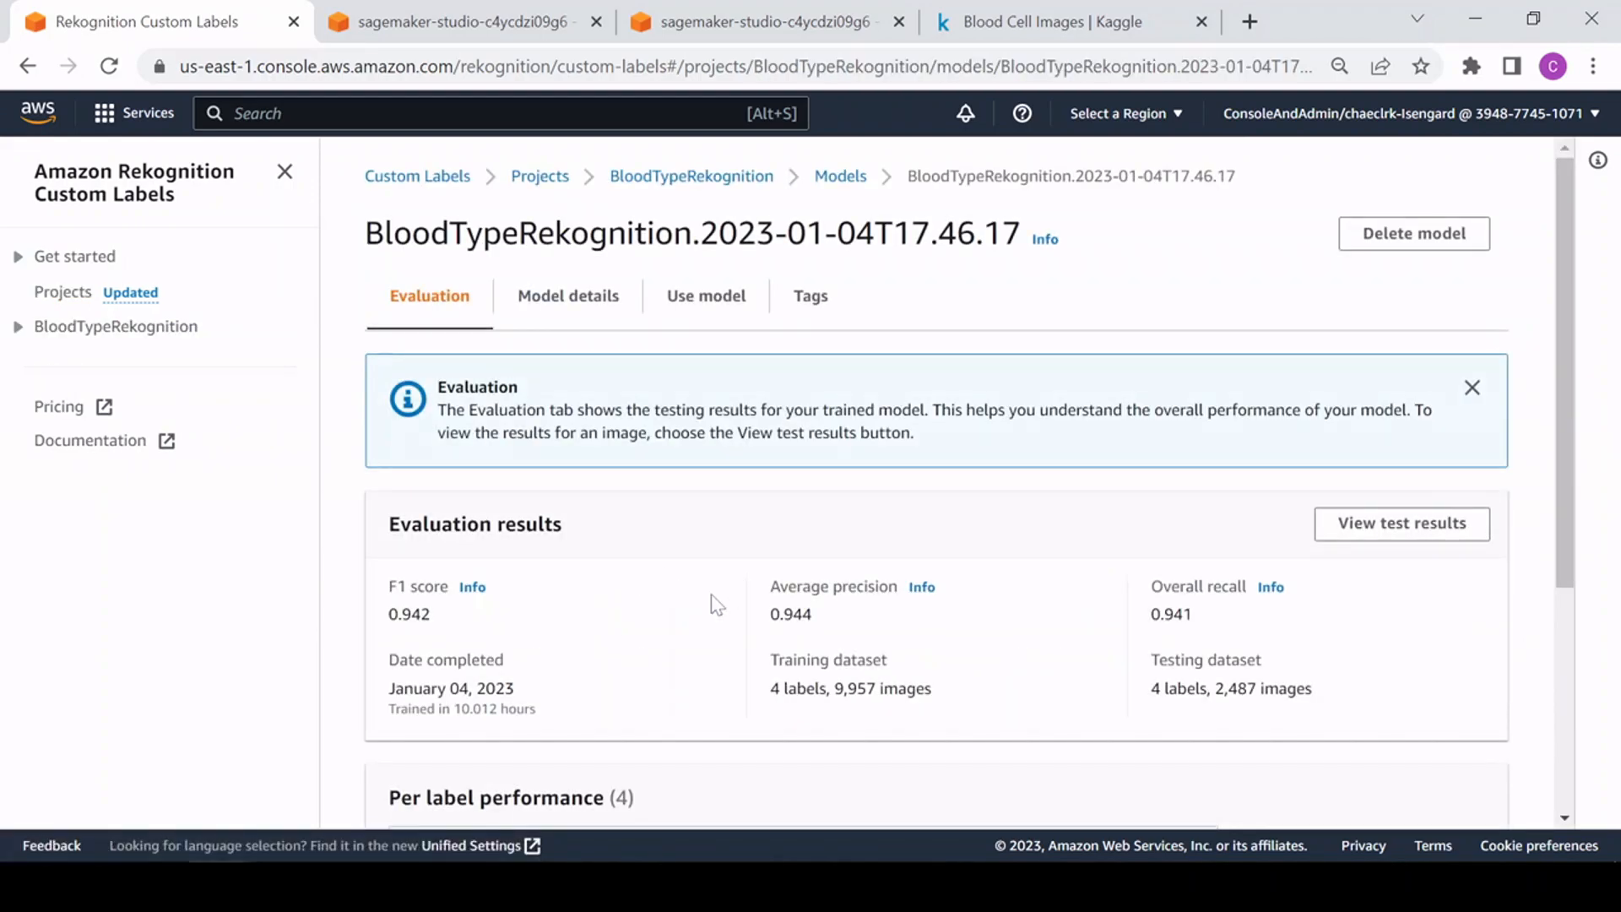
scroll(694, 611, "down", 3)
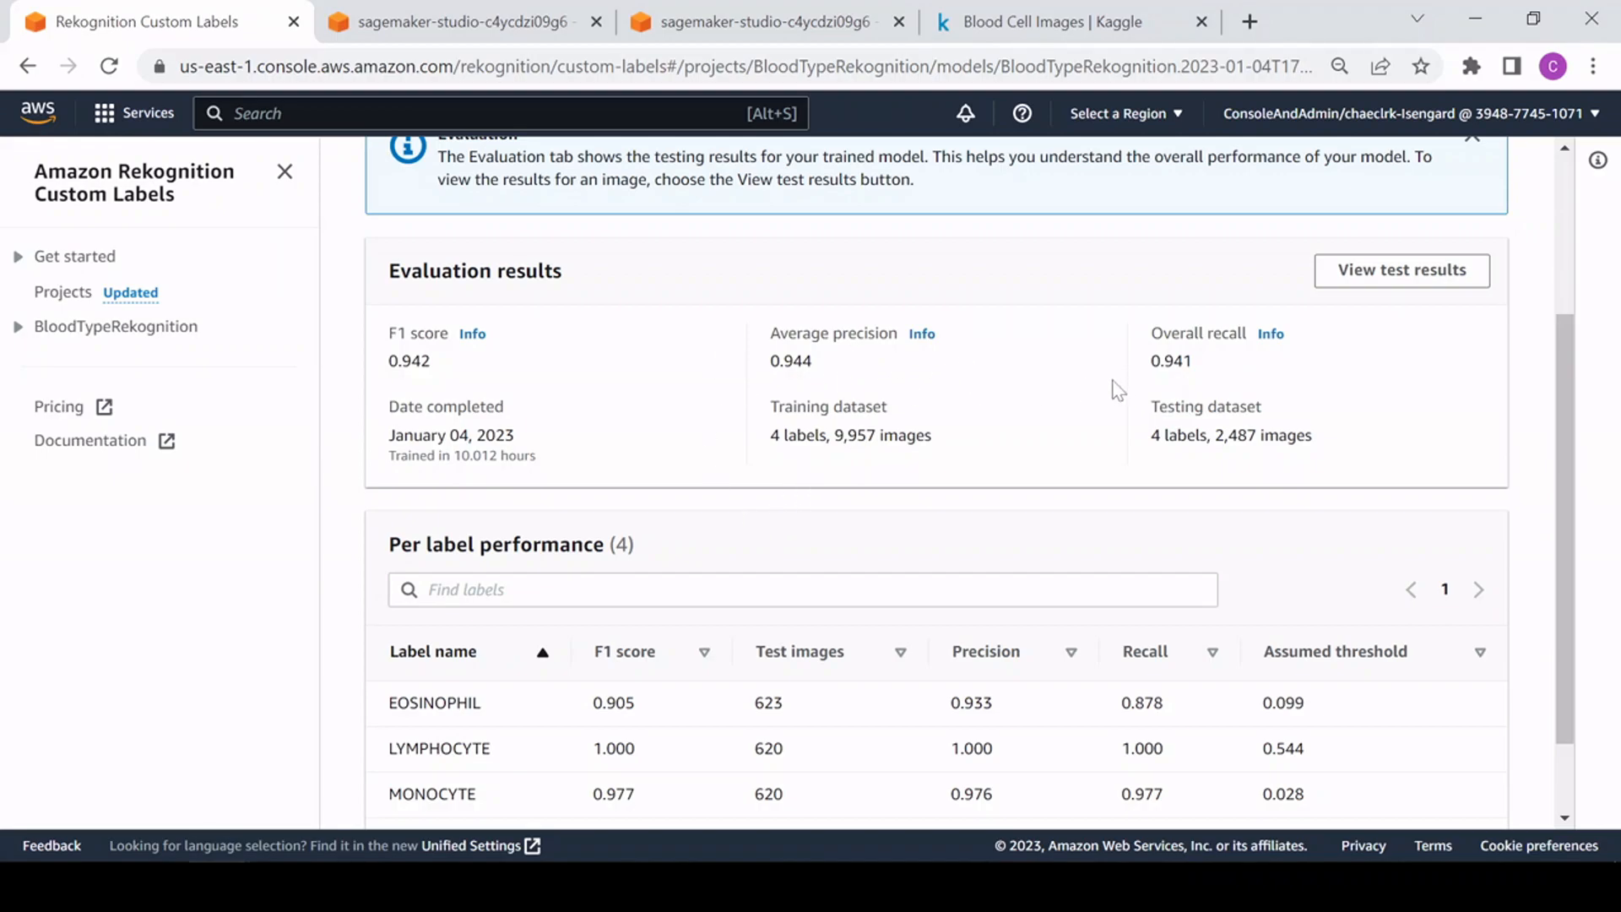
Step: Examine the F1 score, precision, recall and assumed threshold of each blood cell label in the model's evaluation results
scroll(1002, 434, "down", 1)
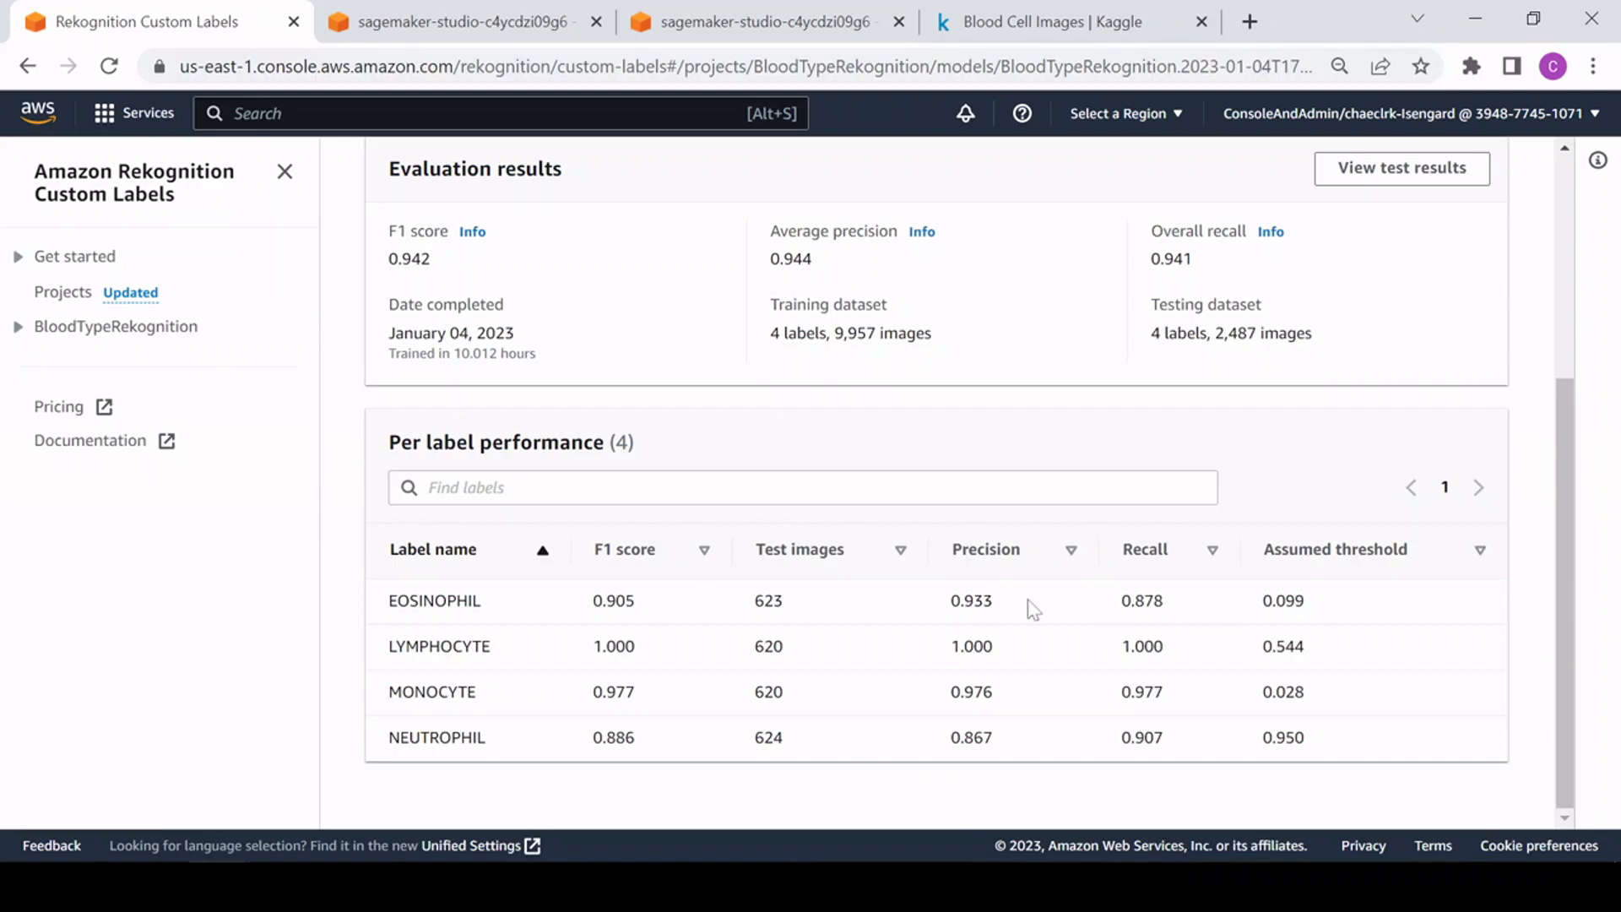
scroll(989, 594, "up", 1)
scroll(989, 593, "down", 1)
scroll(844, 485, "up", 4)
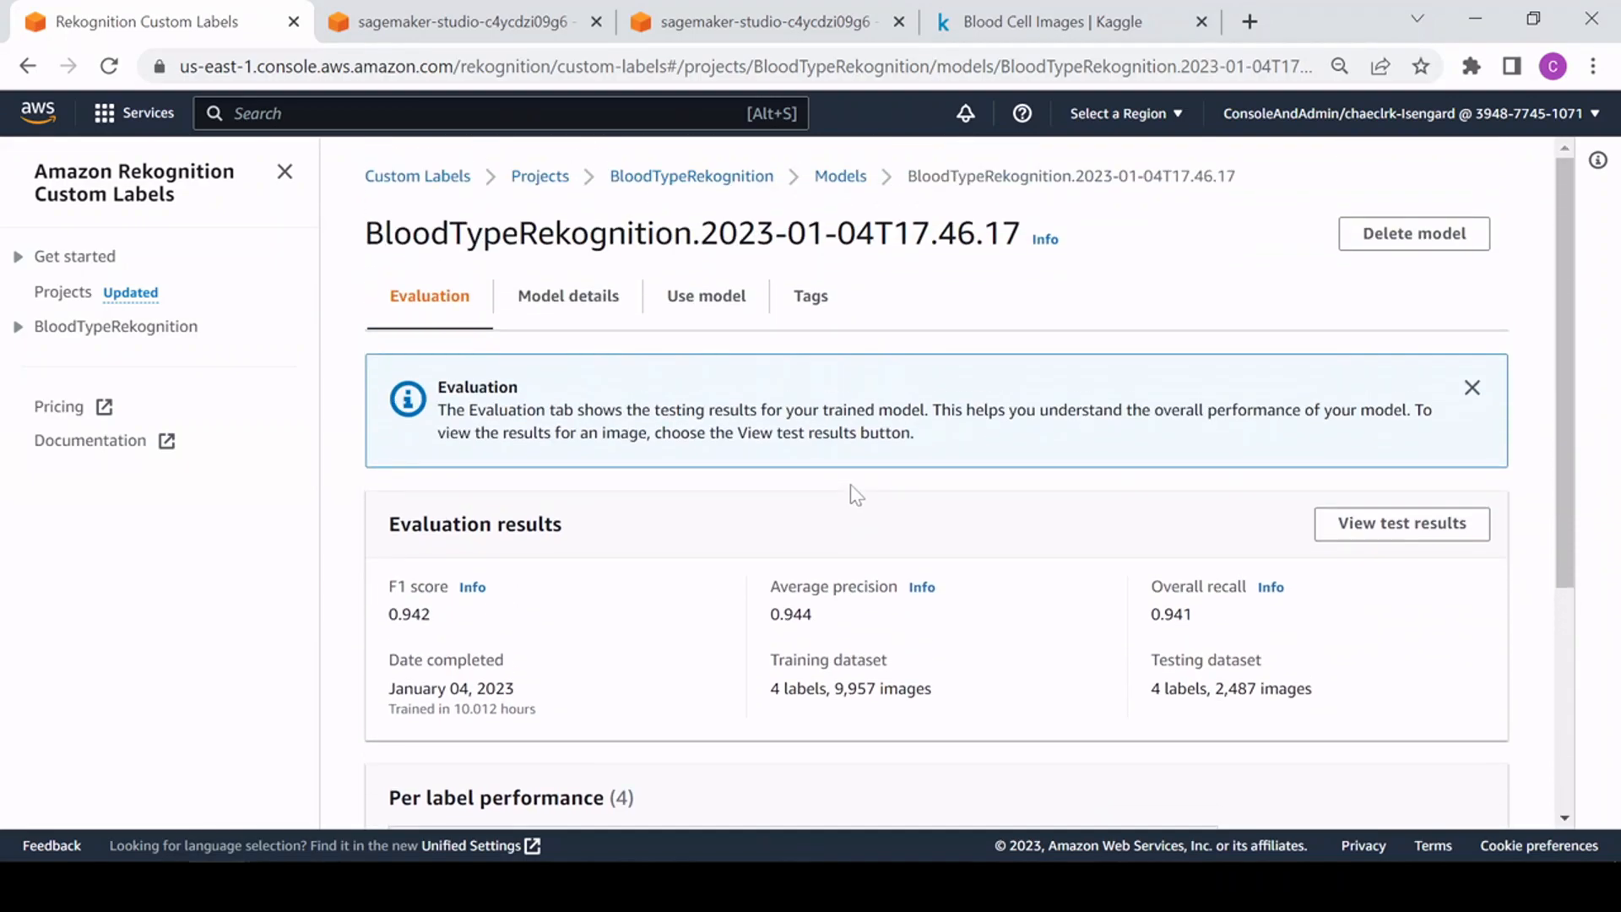
Step: Open the trained model's usage information and display its API code as Python scripts instead of AWS CLI commands
left_click(701, 307)
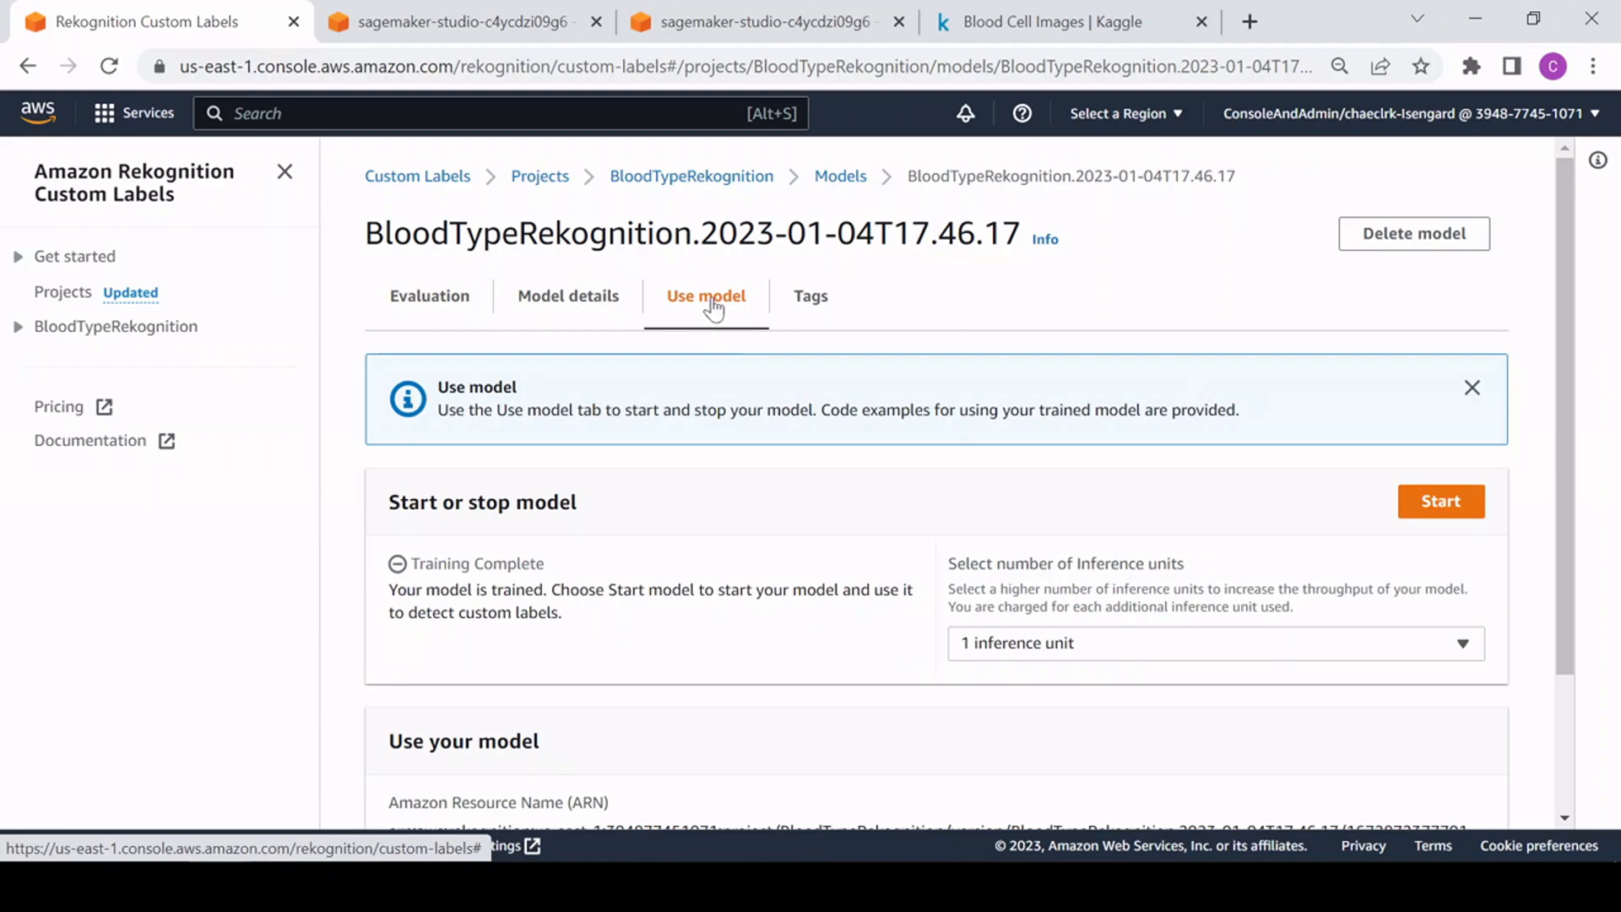
scroll(733, 324, "down", 2)
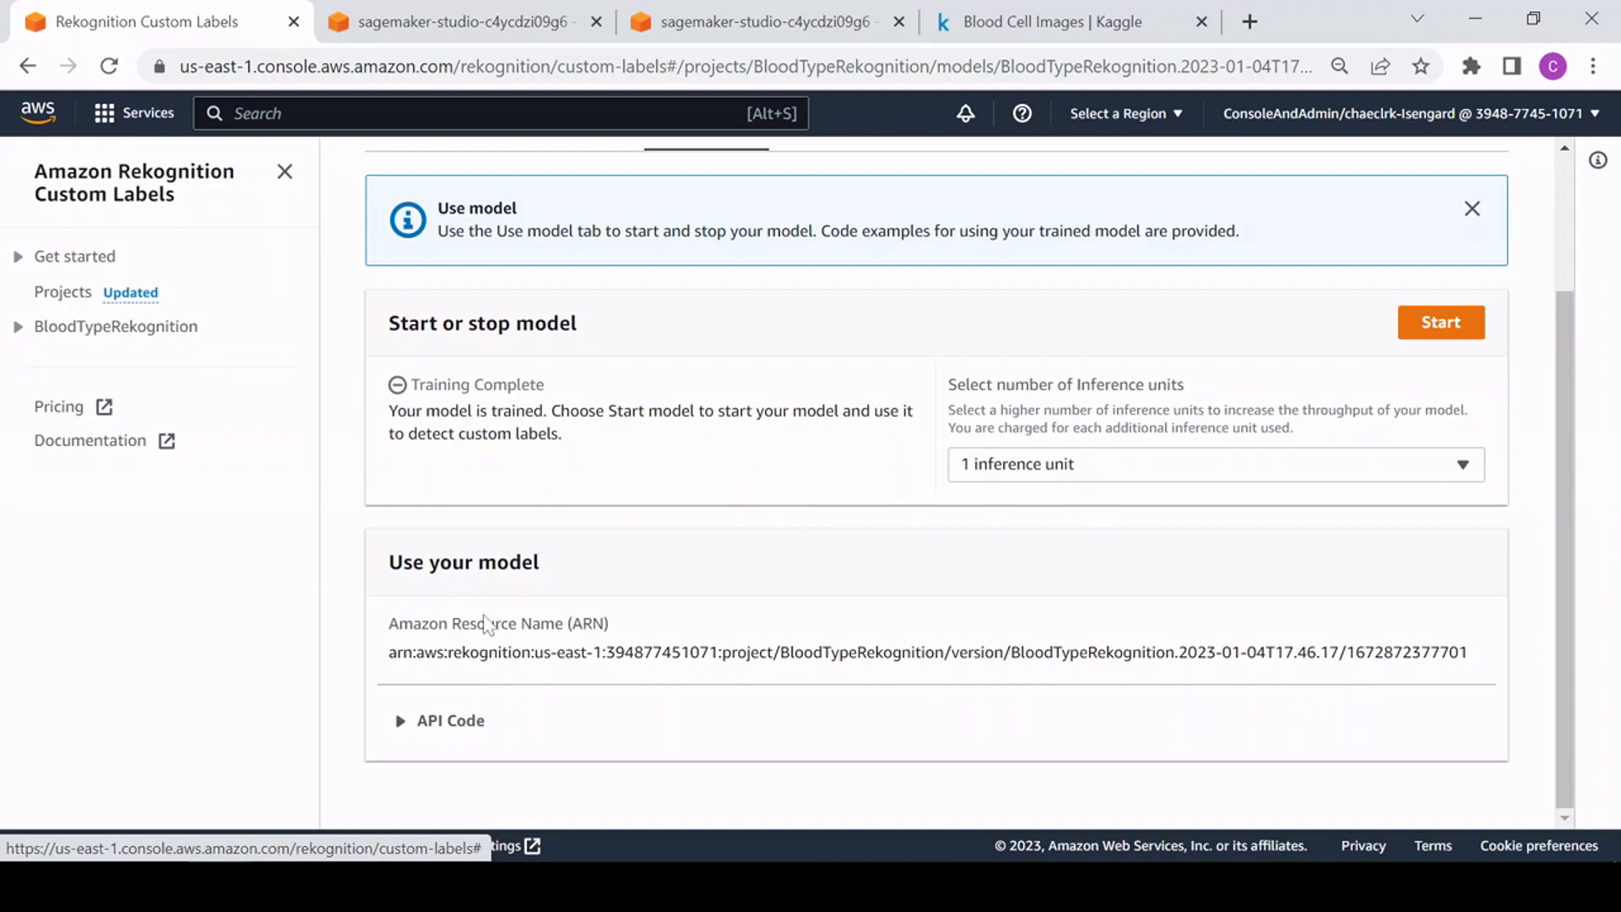
left_click(439, 728)
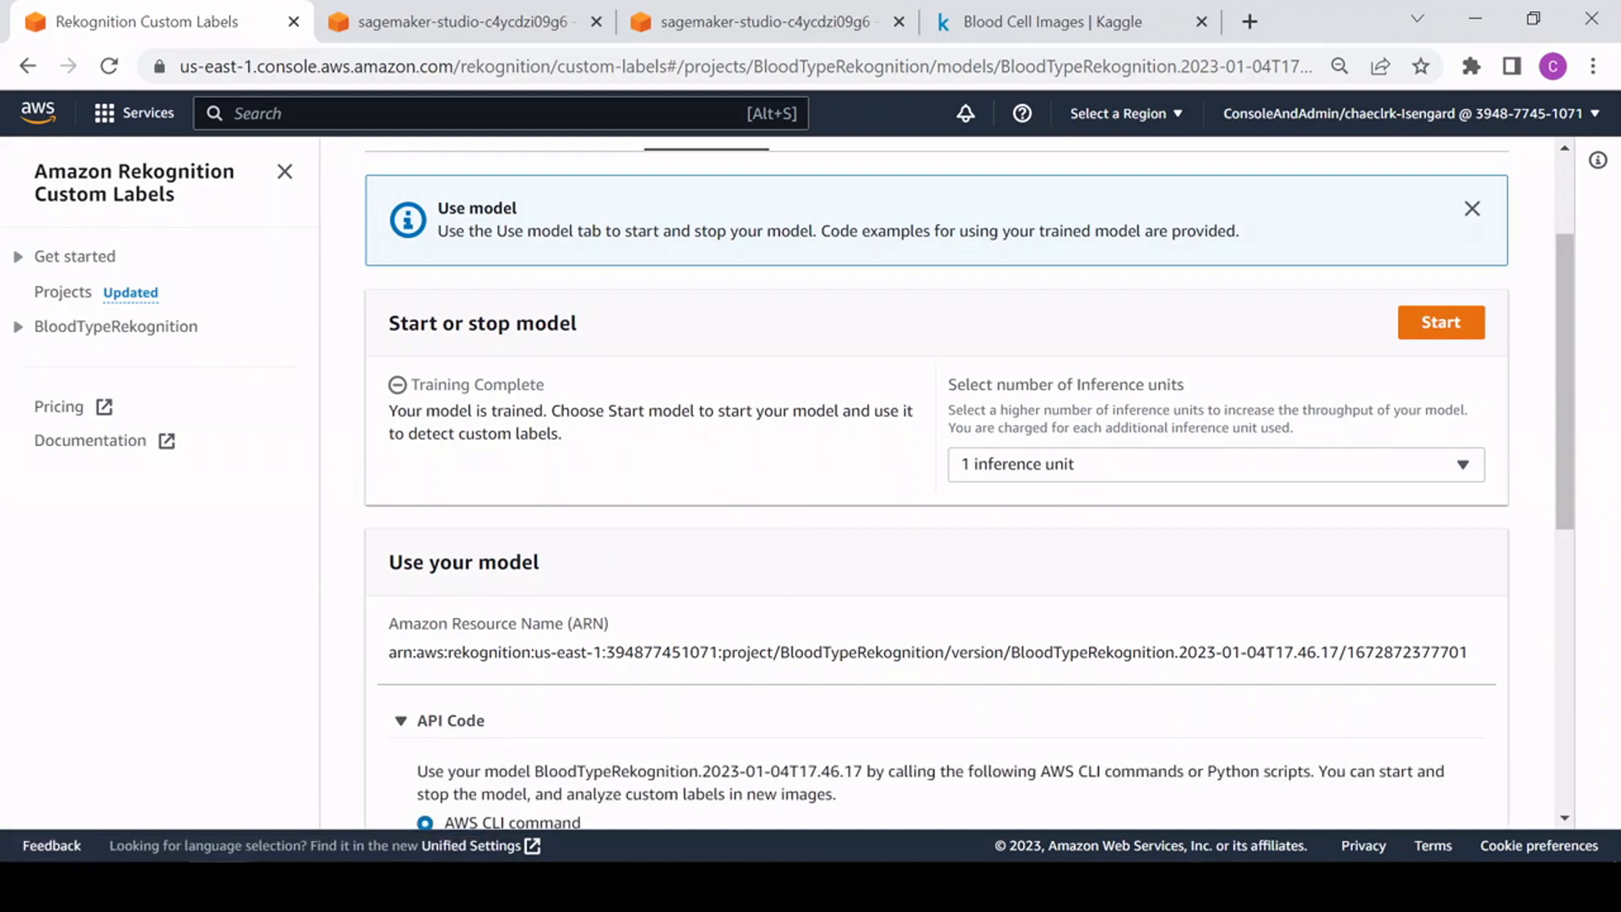
scroll(600, 604, "down", 5)
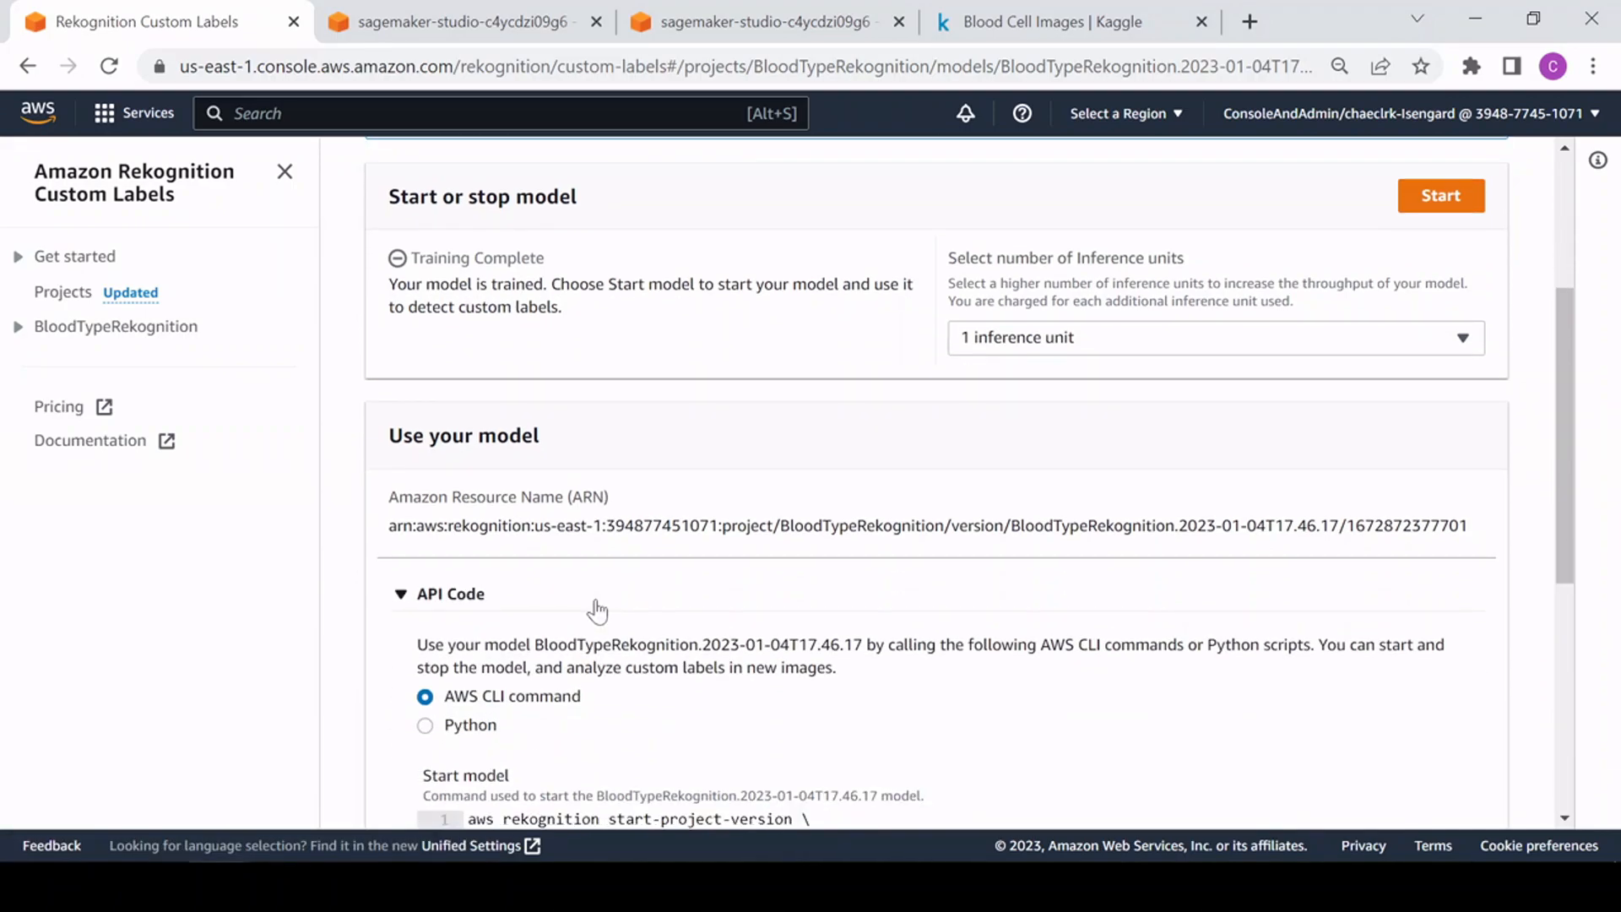
scroll(663, 473, "down", 2)
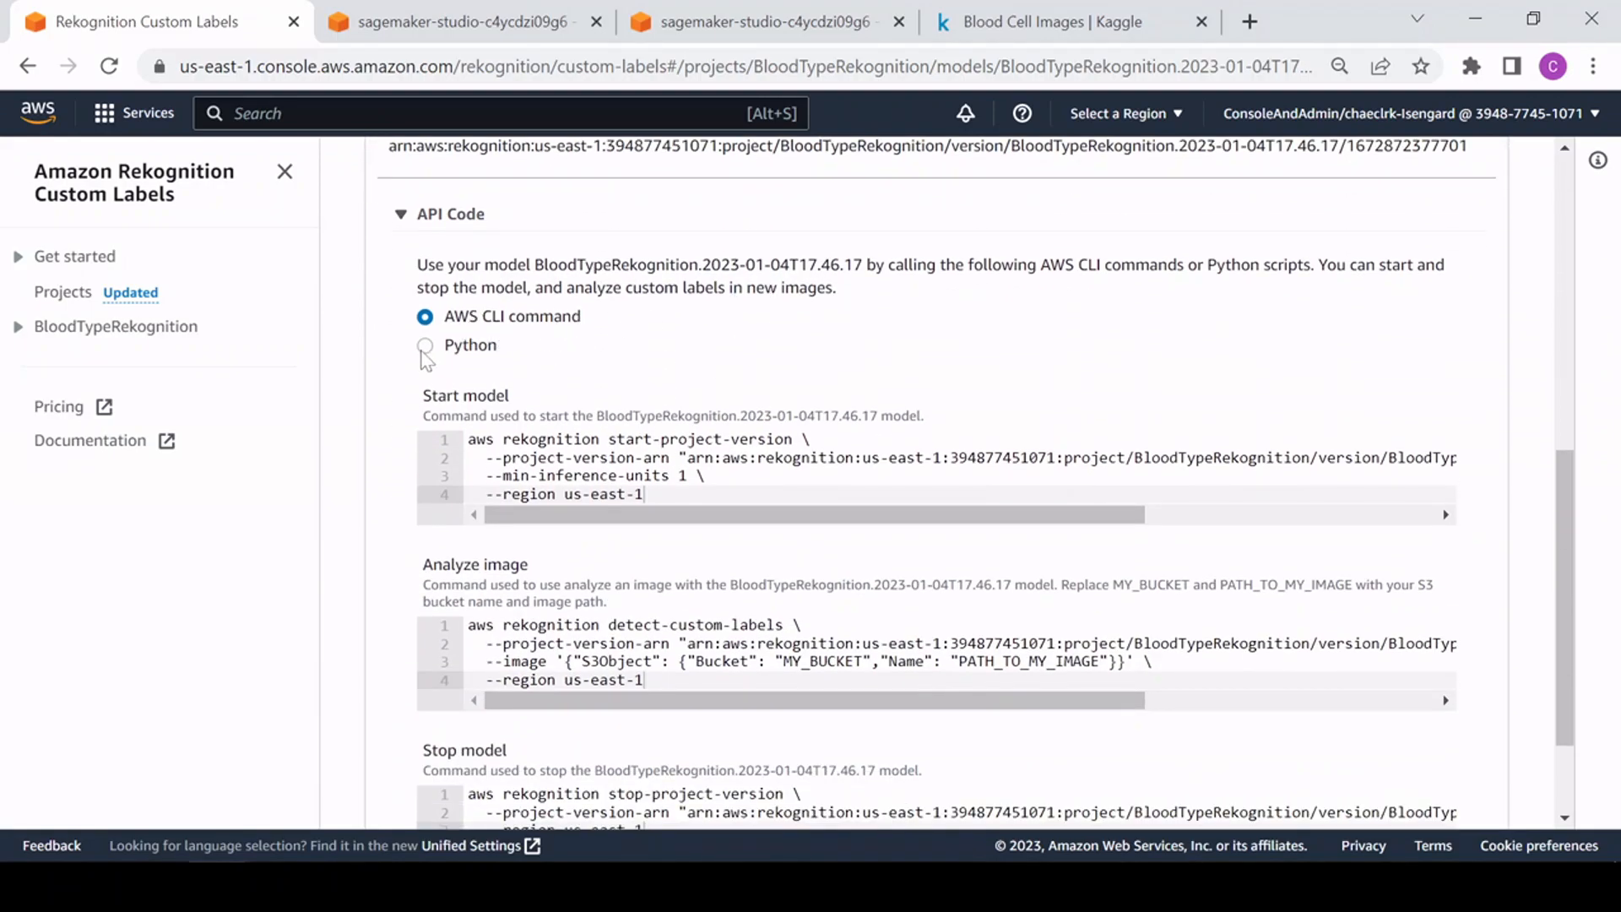
left_click(425, 346)
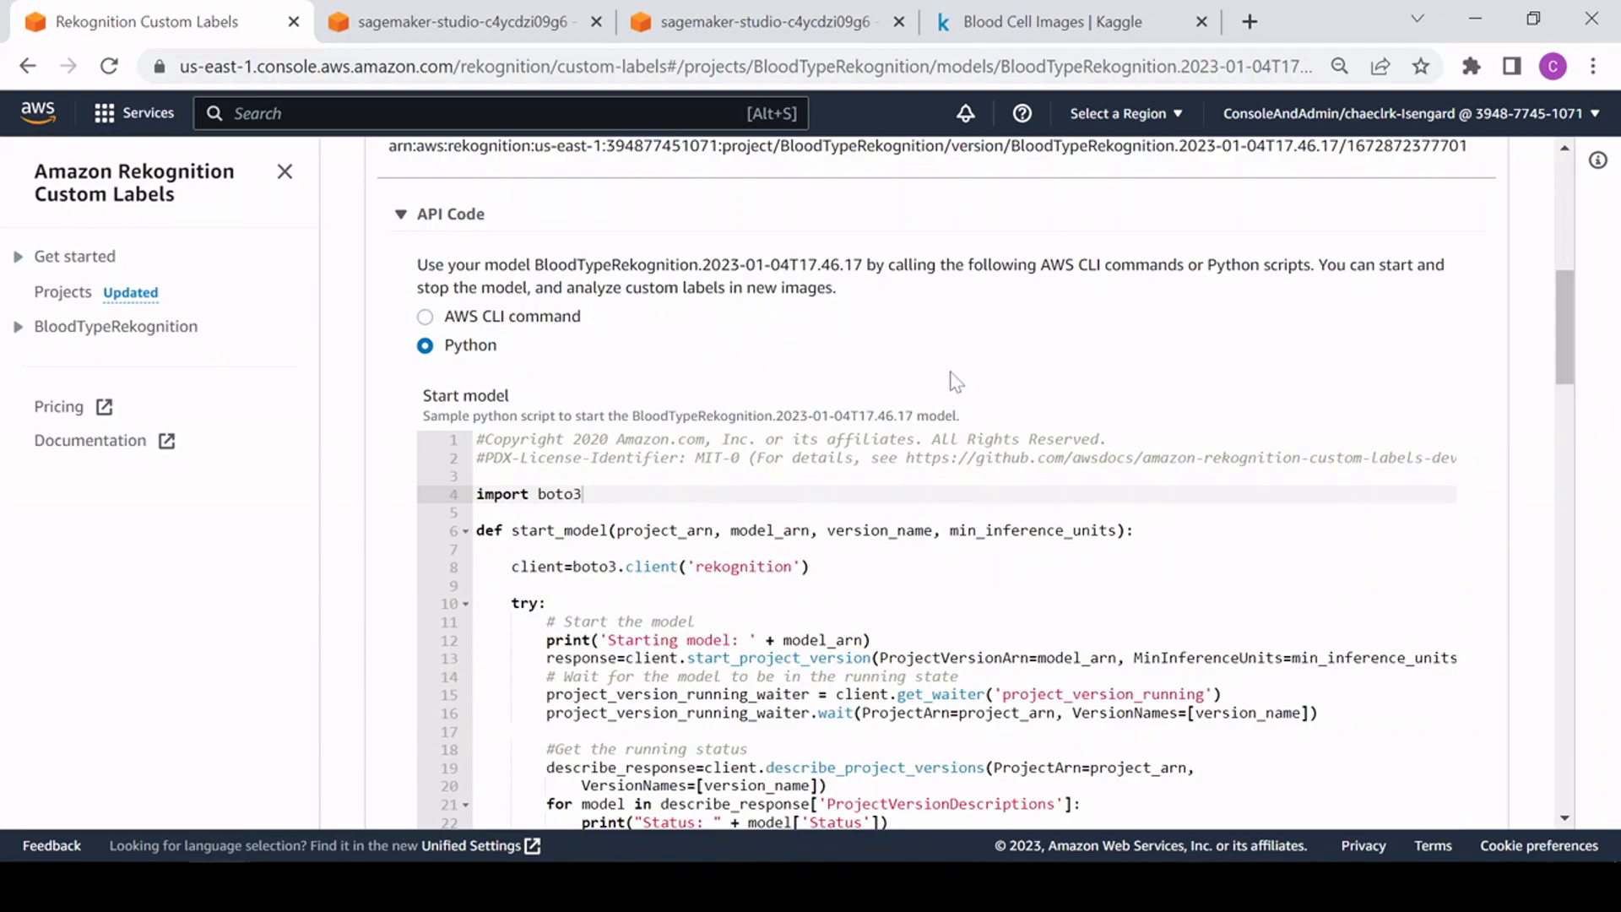
Step: Look over the sample Python script for starting the model and highlight its heading
scroll(952, 379, "down", 3)
scroll(644, 391, "up", 3)
left_click_drag(423, 396, 549, 401)
scroll(1191, 427, "up", 8)
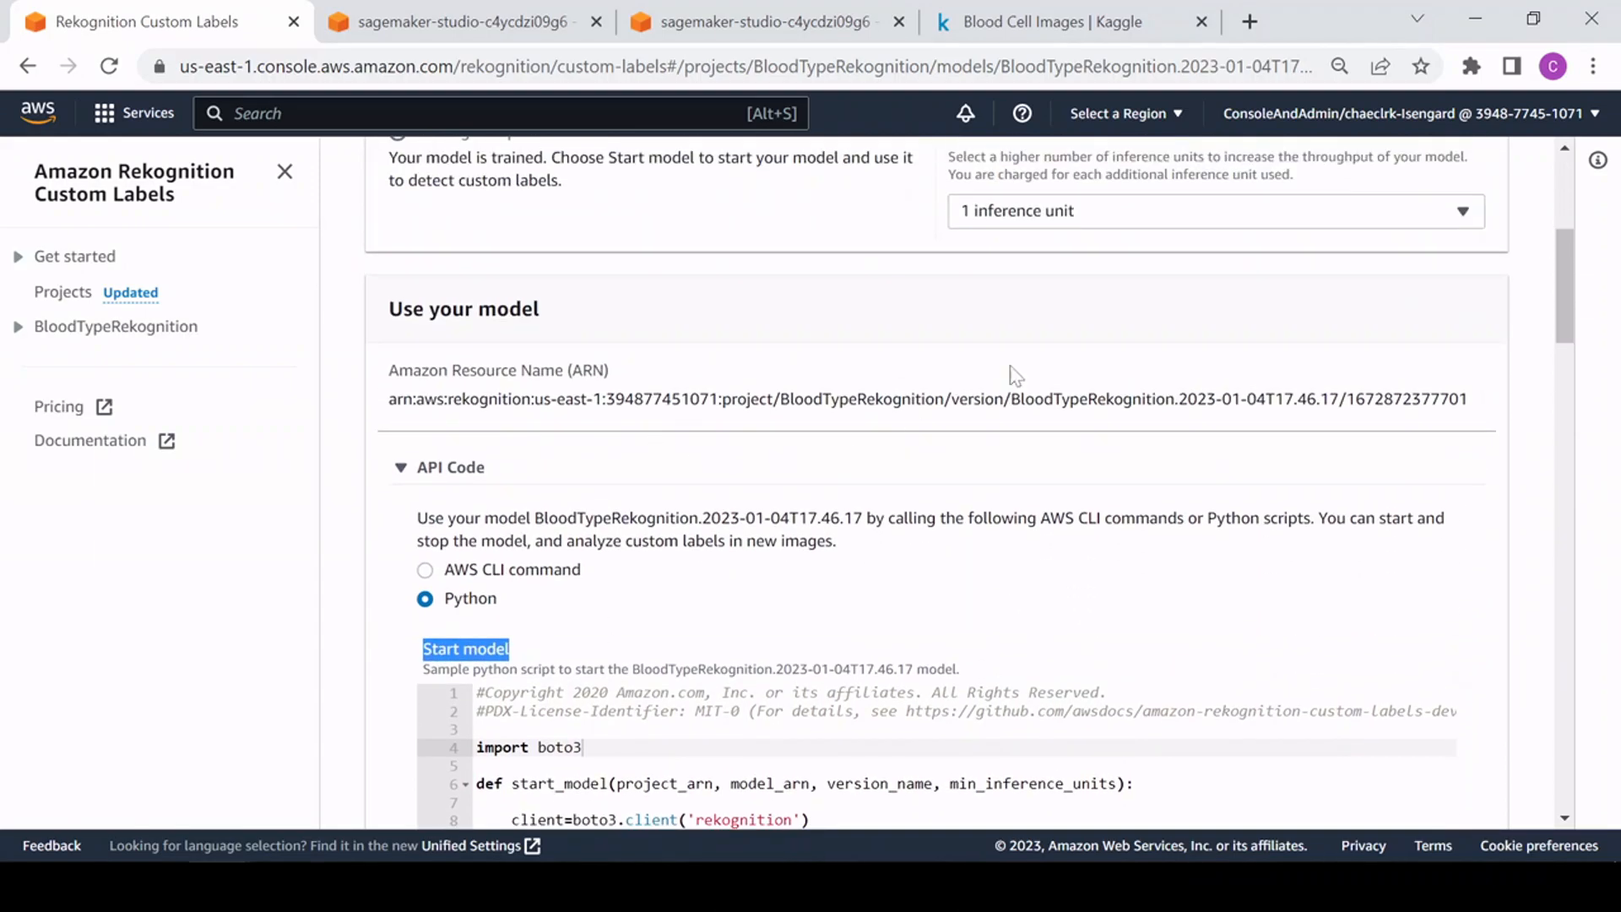
Step: Read the sample Python script for analyzing an image, including the lines that set the S3 bucket and image key
scroll(680, 590, "down", 15)
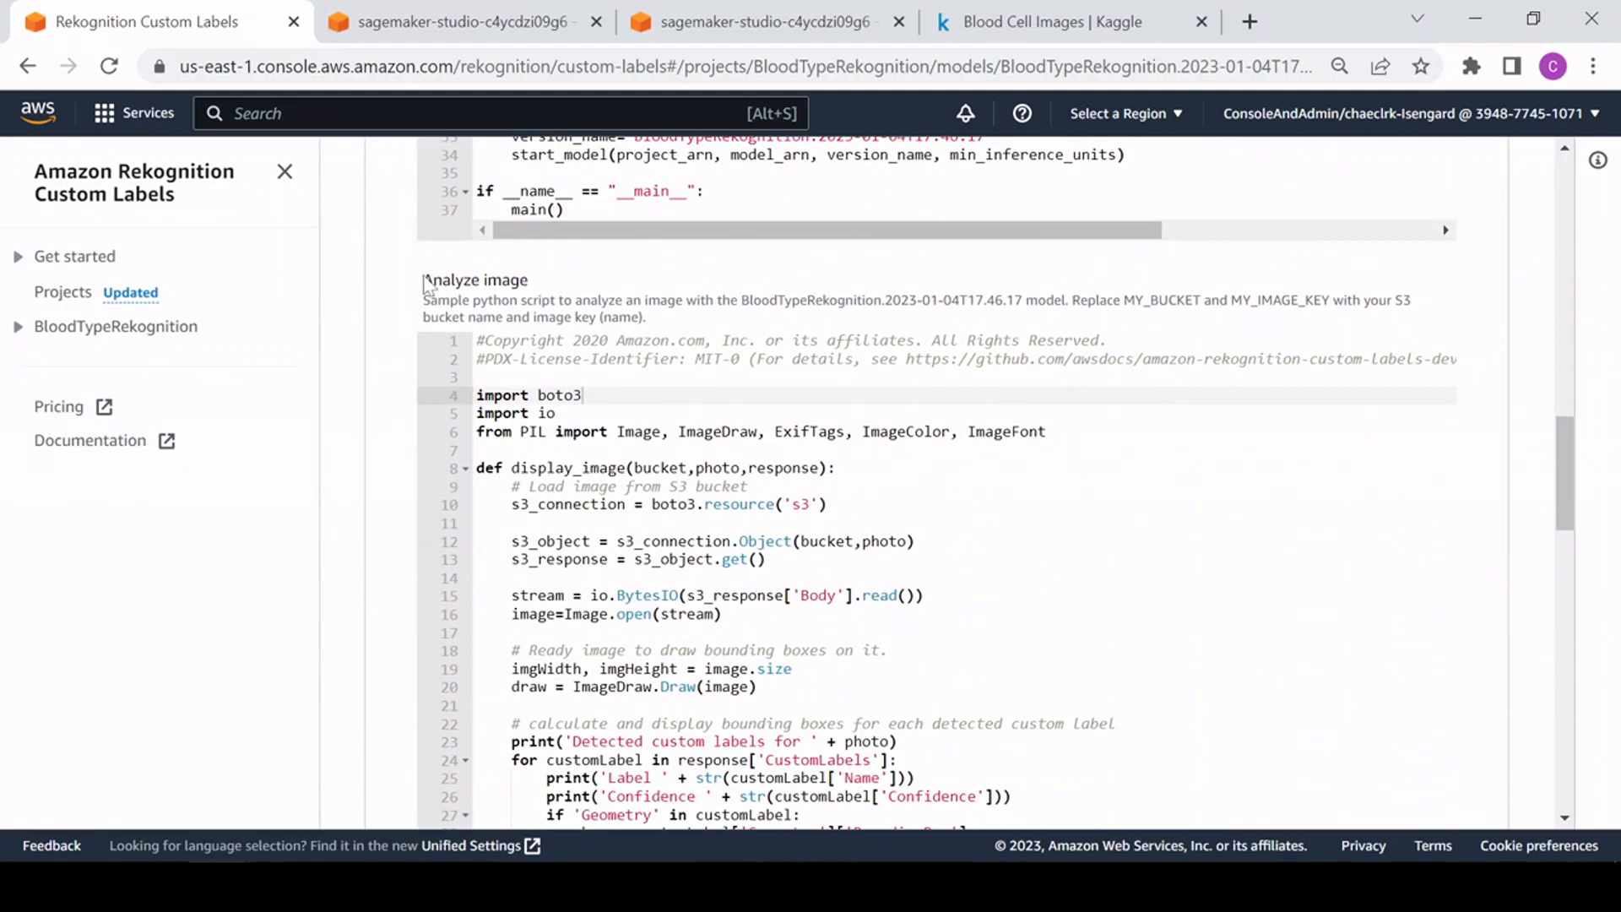
left_click_drag(422, 281, 525, 295)
scroll(954, 481, "down", 8)
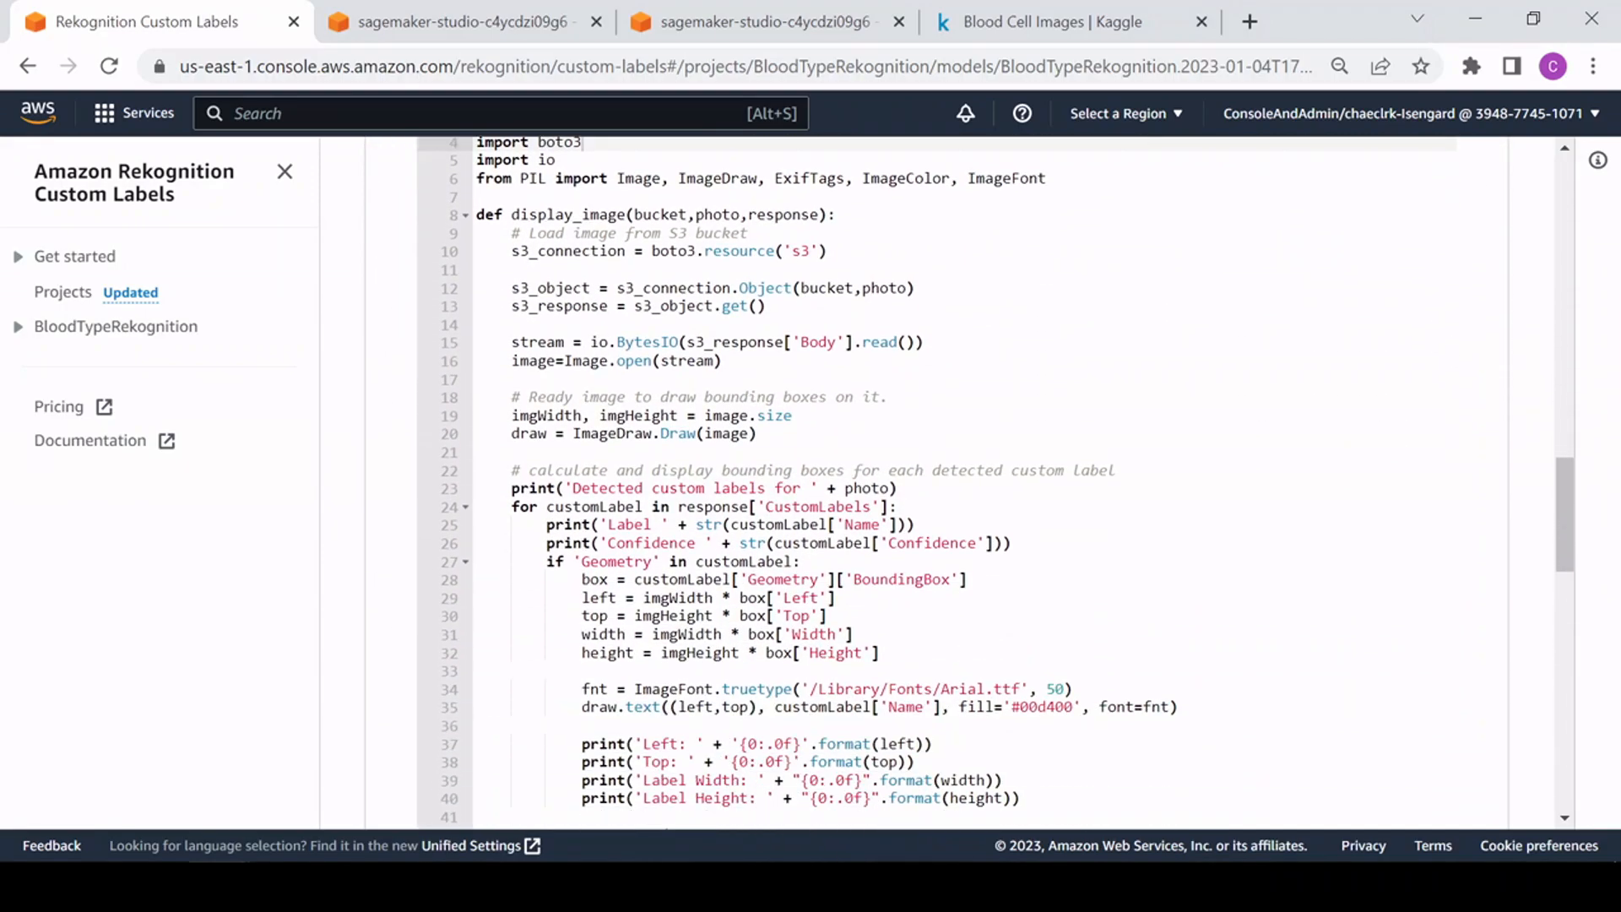
scroll(954, 481, "down", 5)
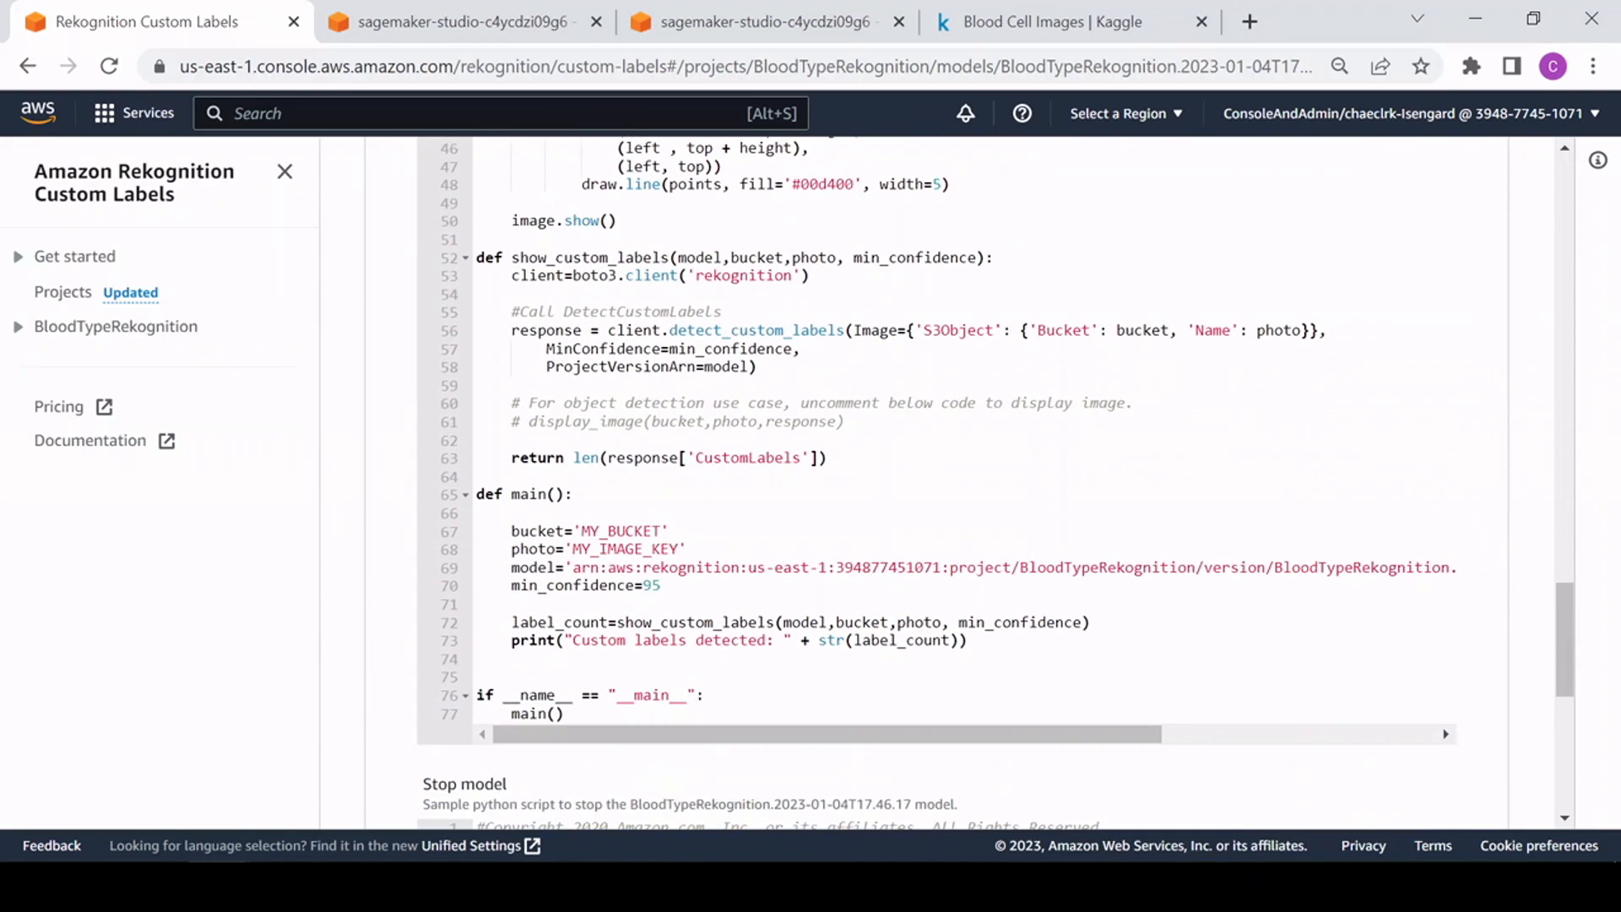
left_click_drag(581, 530, 671, 549)
scroll(608, 623, "down", 3)
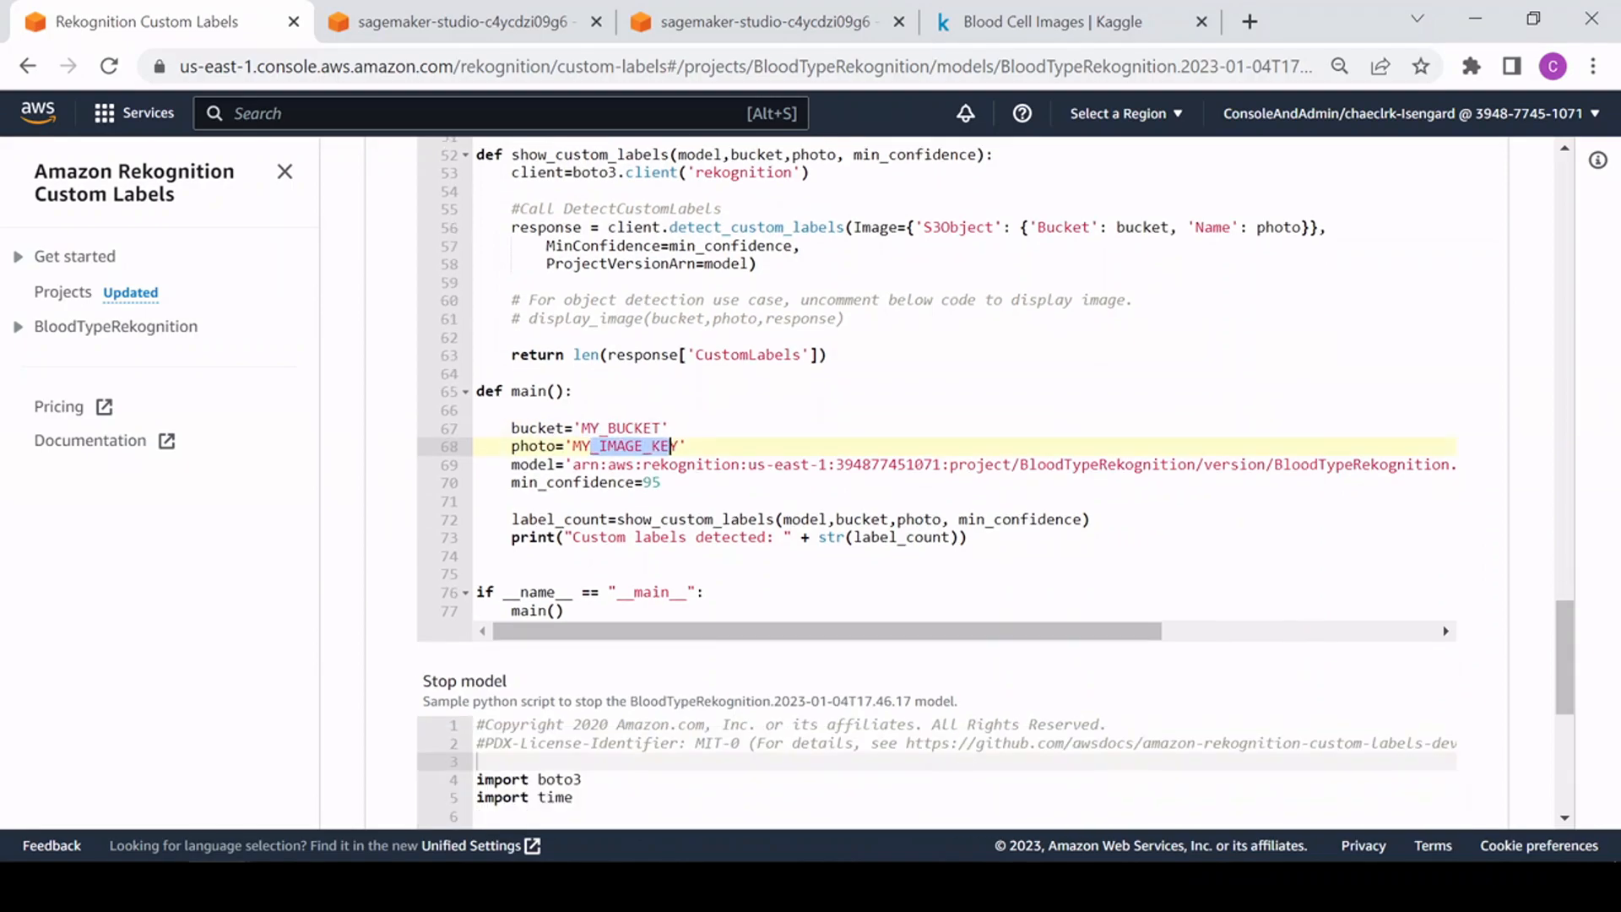
Step: Read the sample Python script for stopping the model through to its end
scroll(608, 622, "down", 3)
scroll(607, 622, "down", 4)
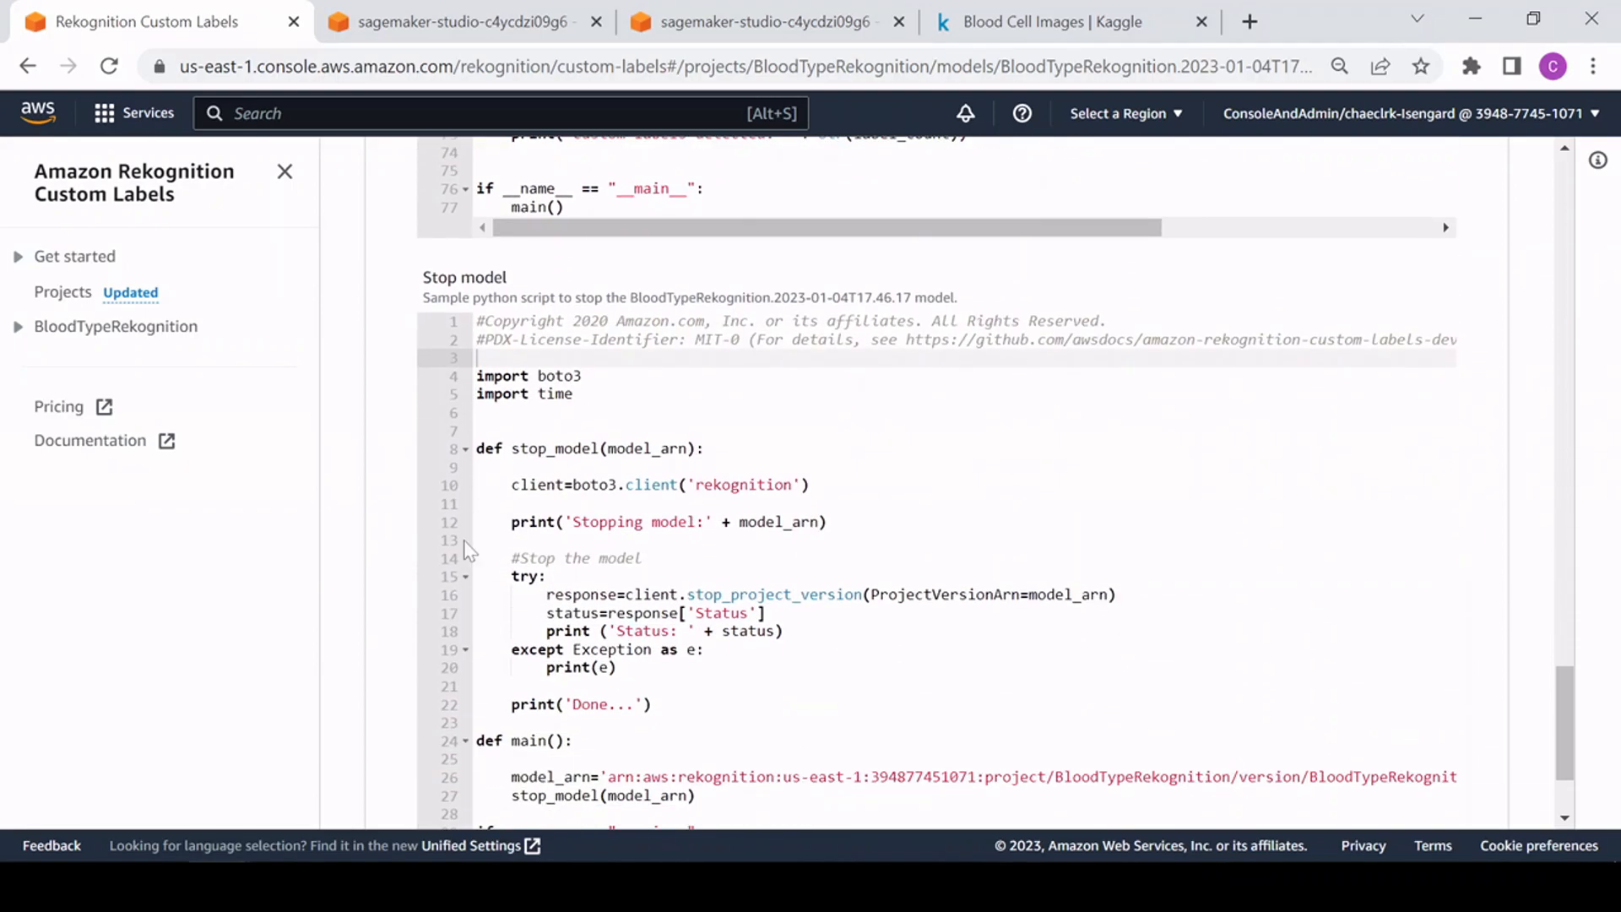
scroll(608, 622, "up", 1)
scroll(608, 622, "down", 2)
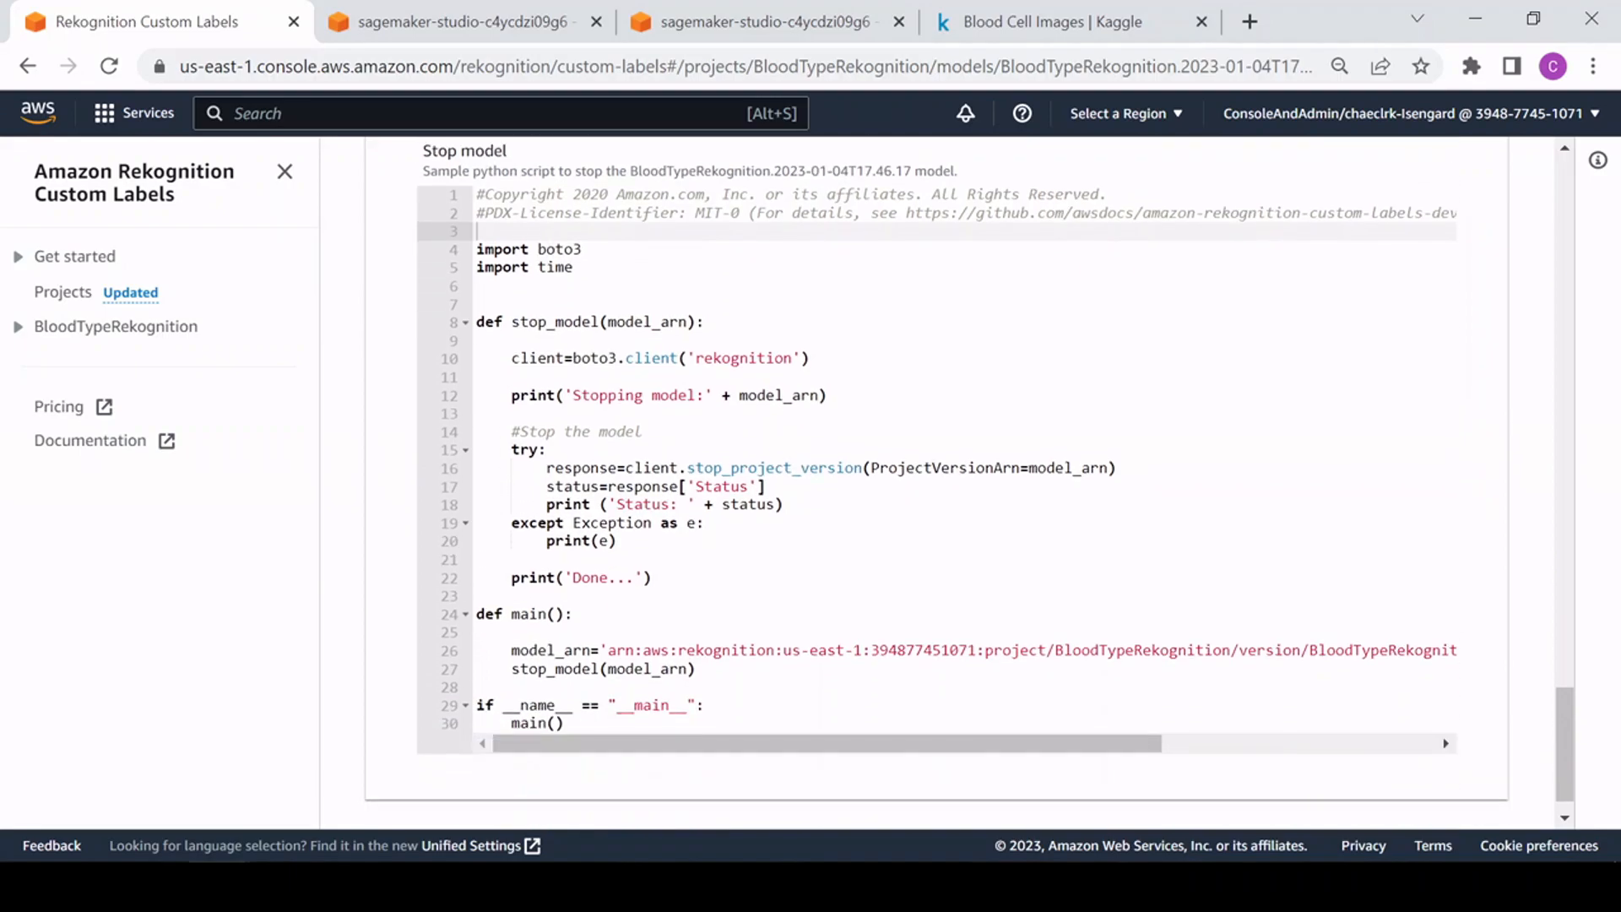
scroll(464, 429, "down", 1)
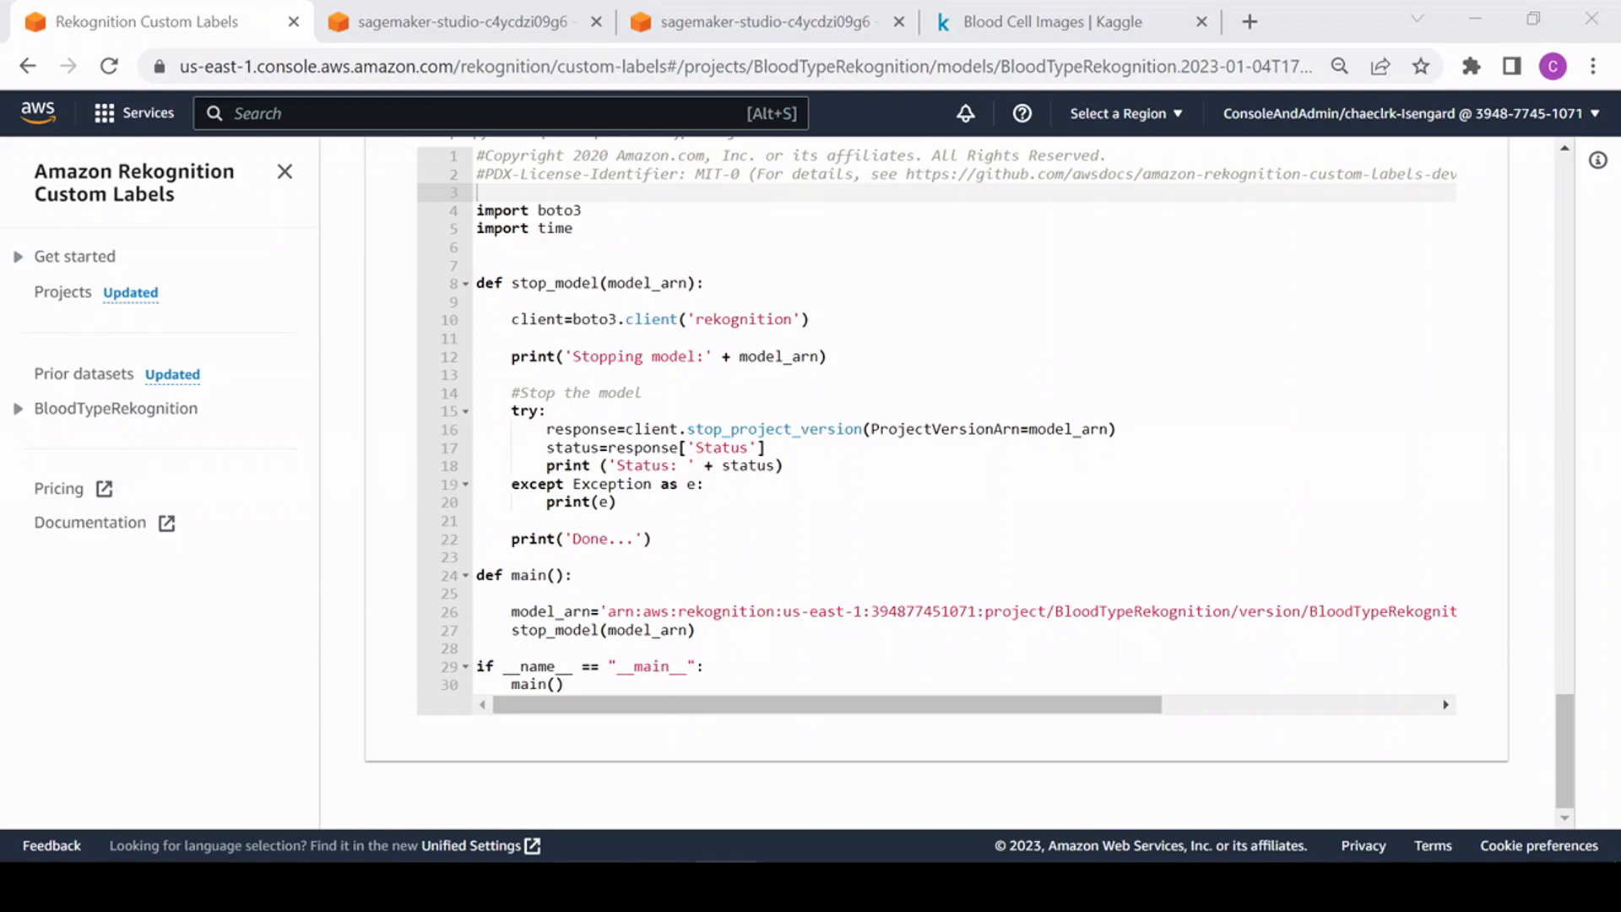
Step: Return to the model's evaluation results and open the test results for the individual images
scroll(938, 481, "up", 15)
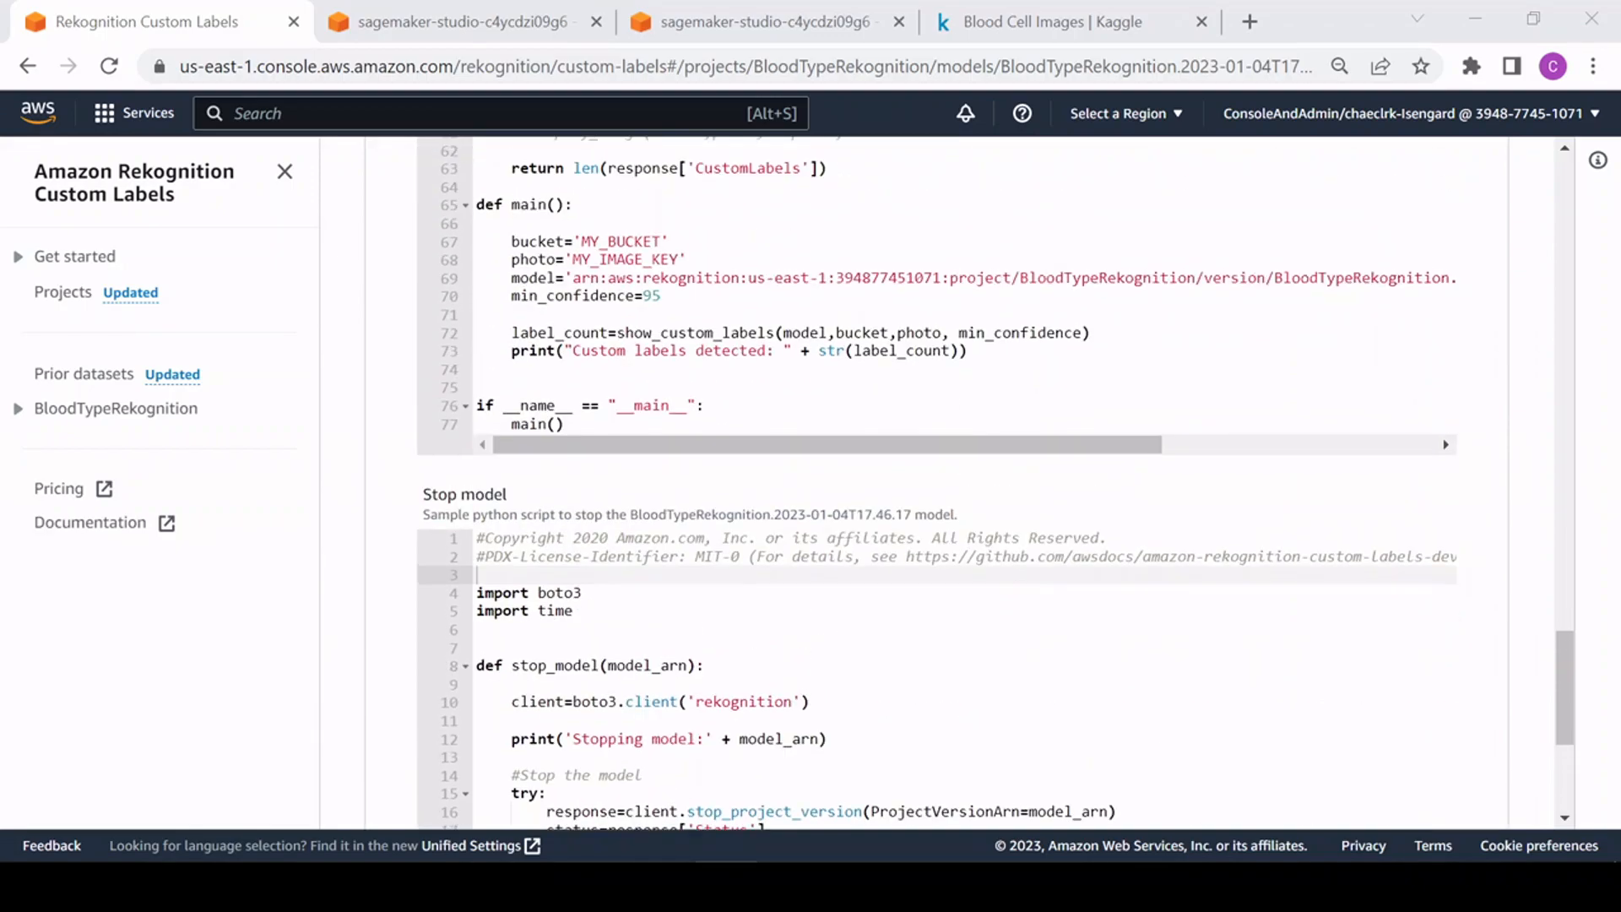
scroll(631, 473, "up", 15)
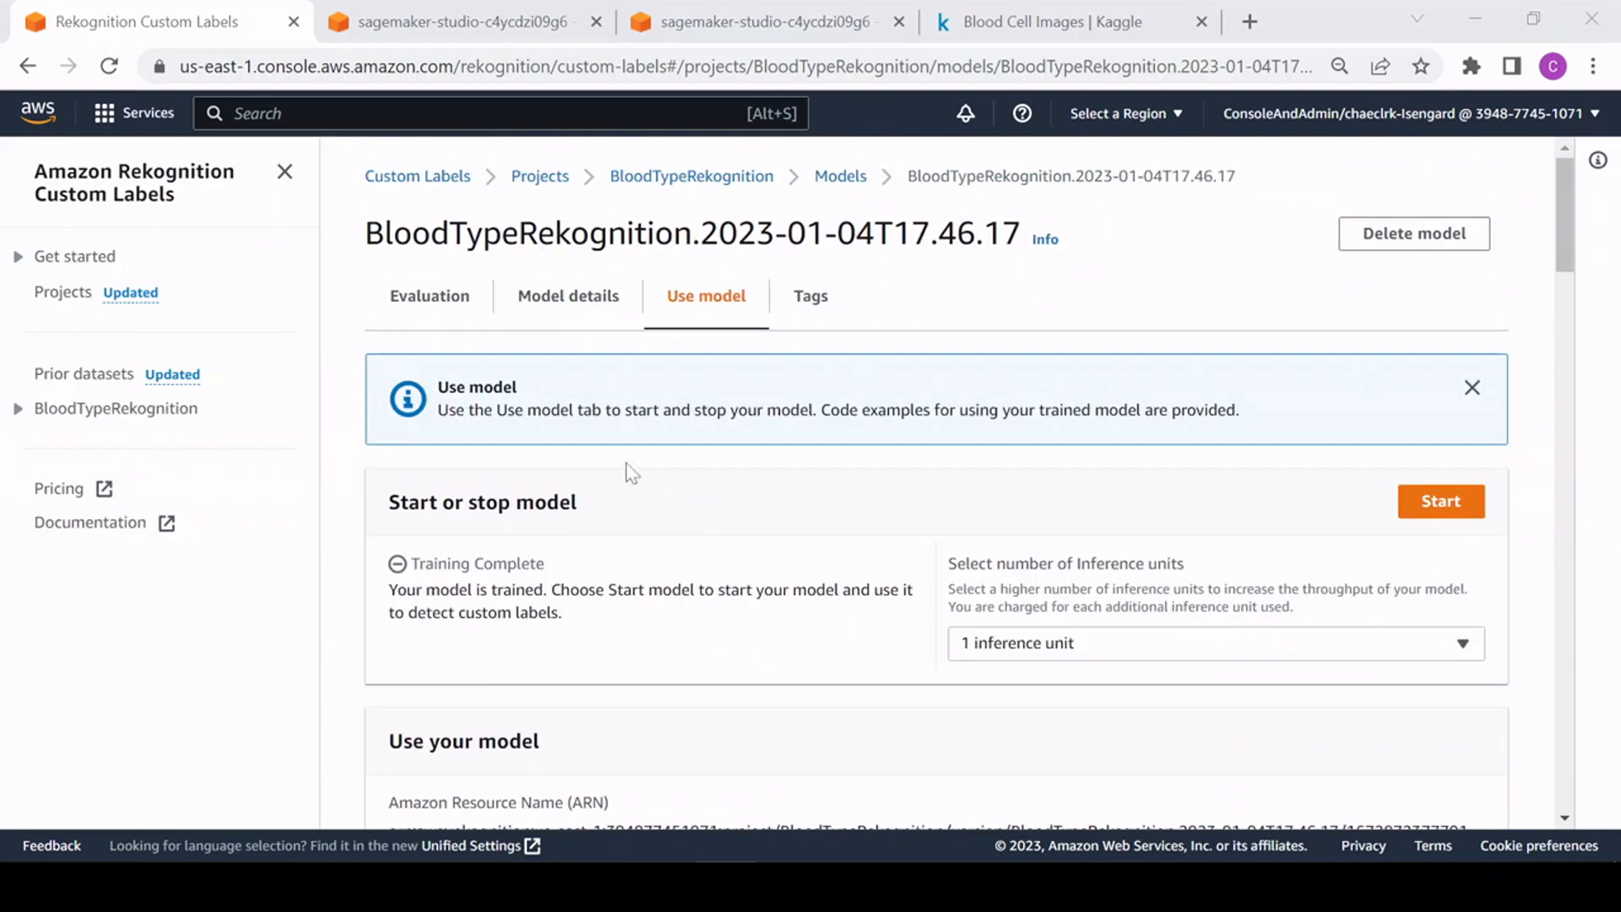
left_click(450, 304)
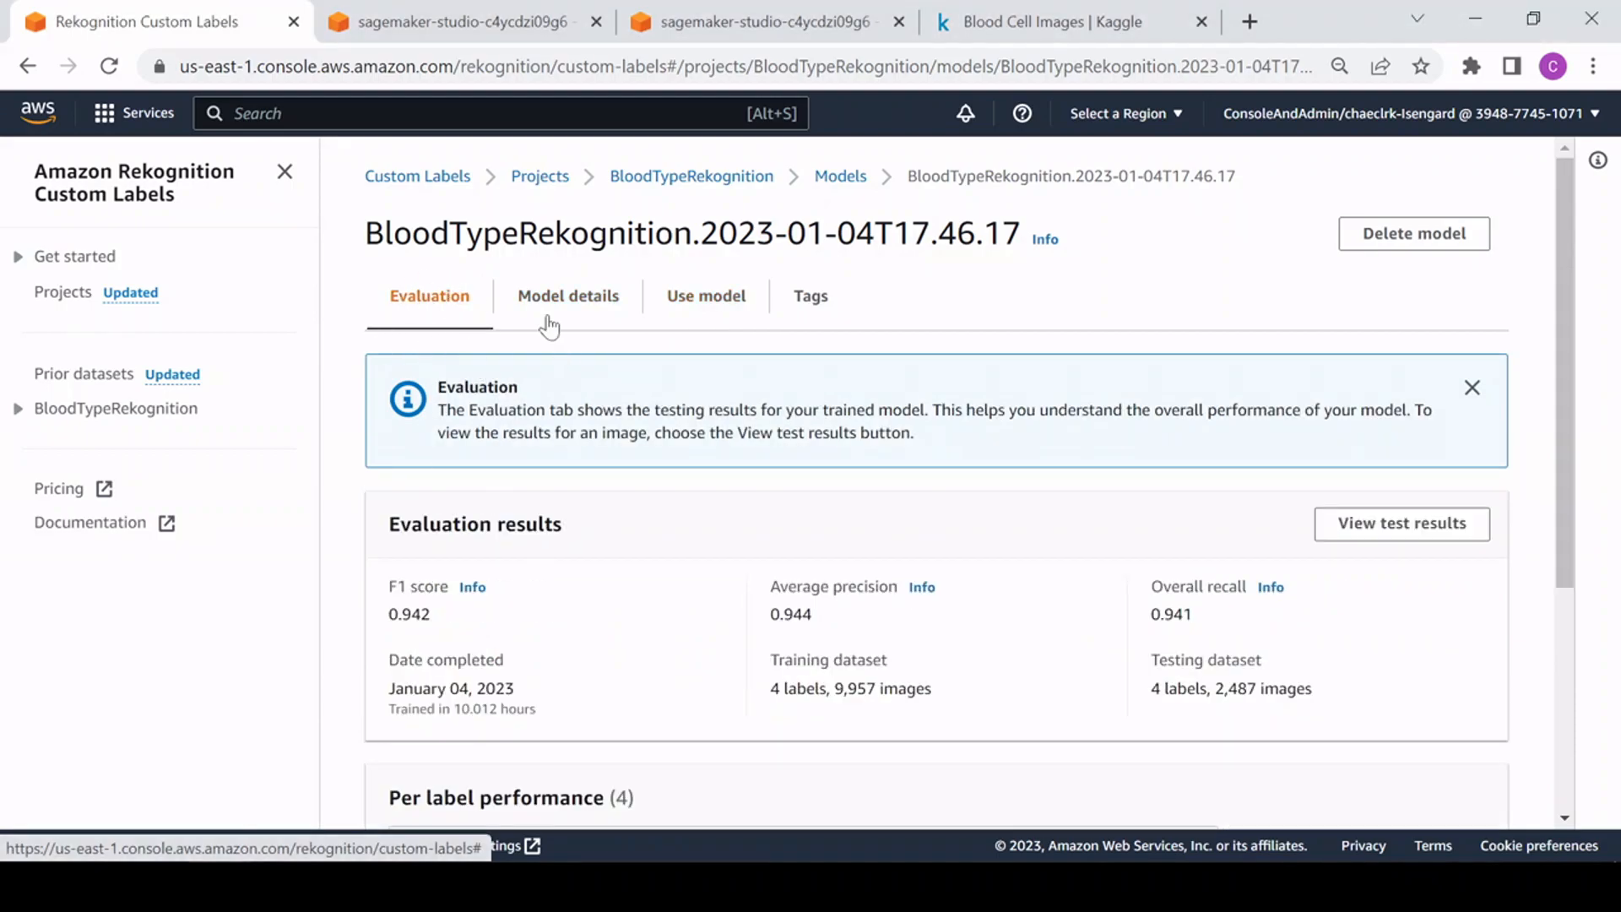
left_click(1406, 528)
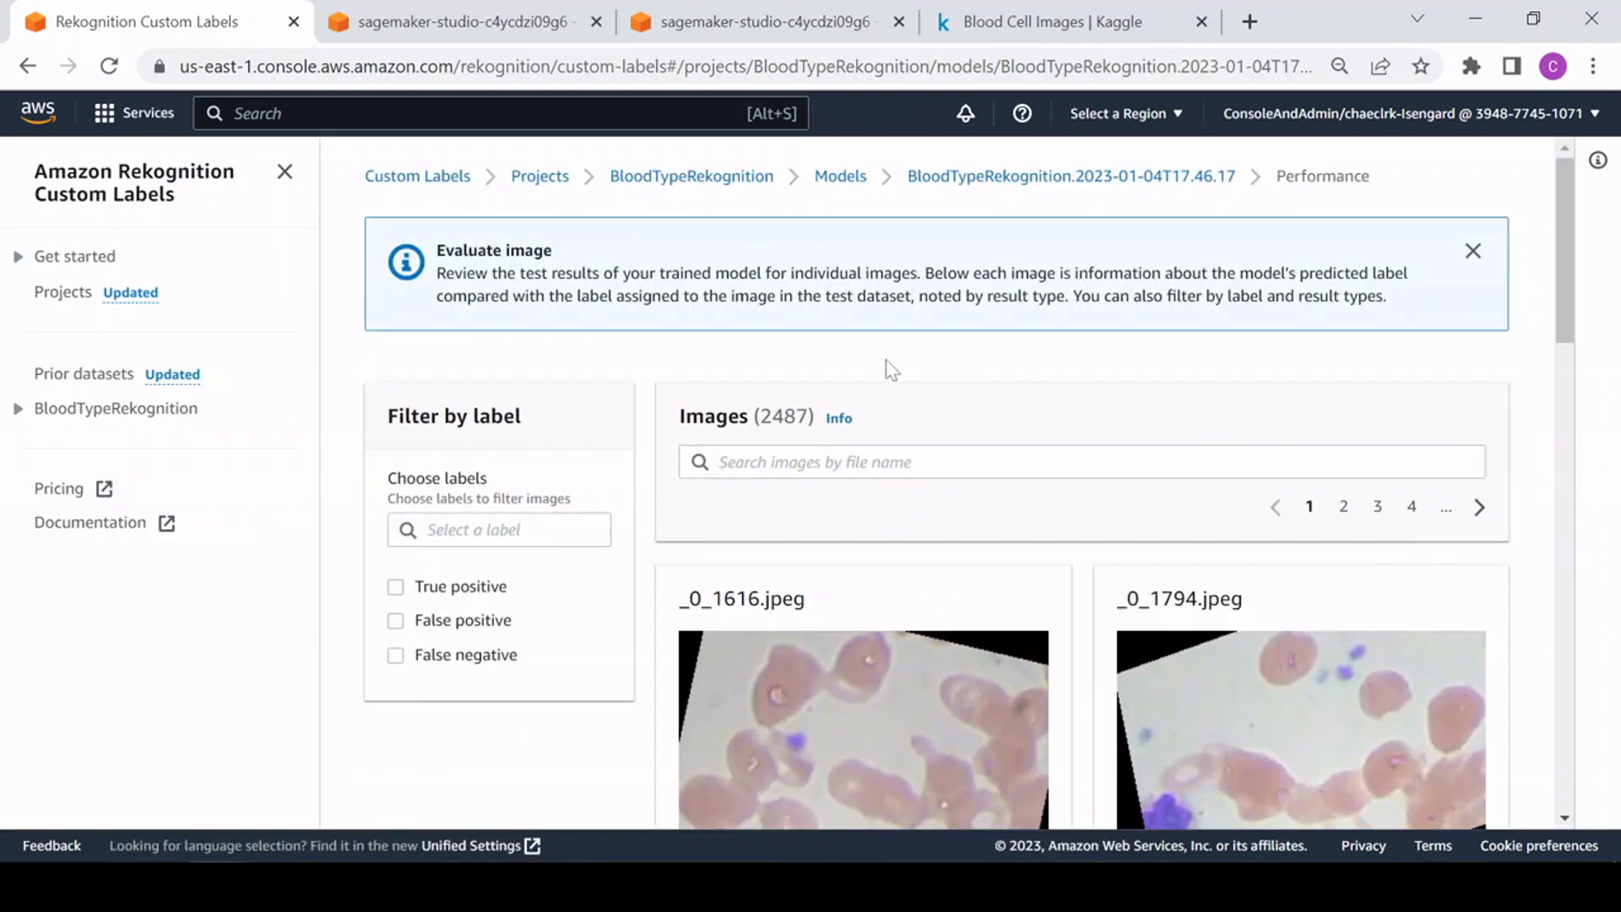
scroll(640, 398, "down", 3)
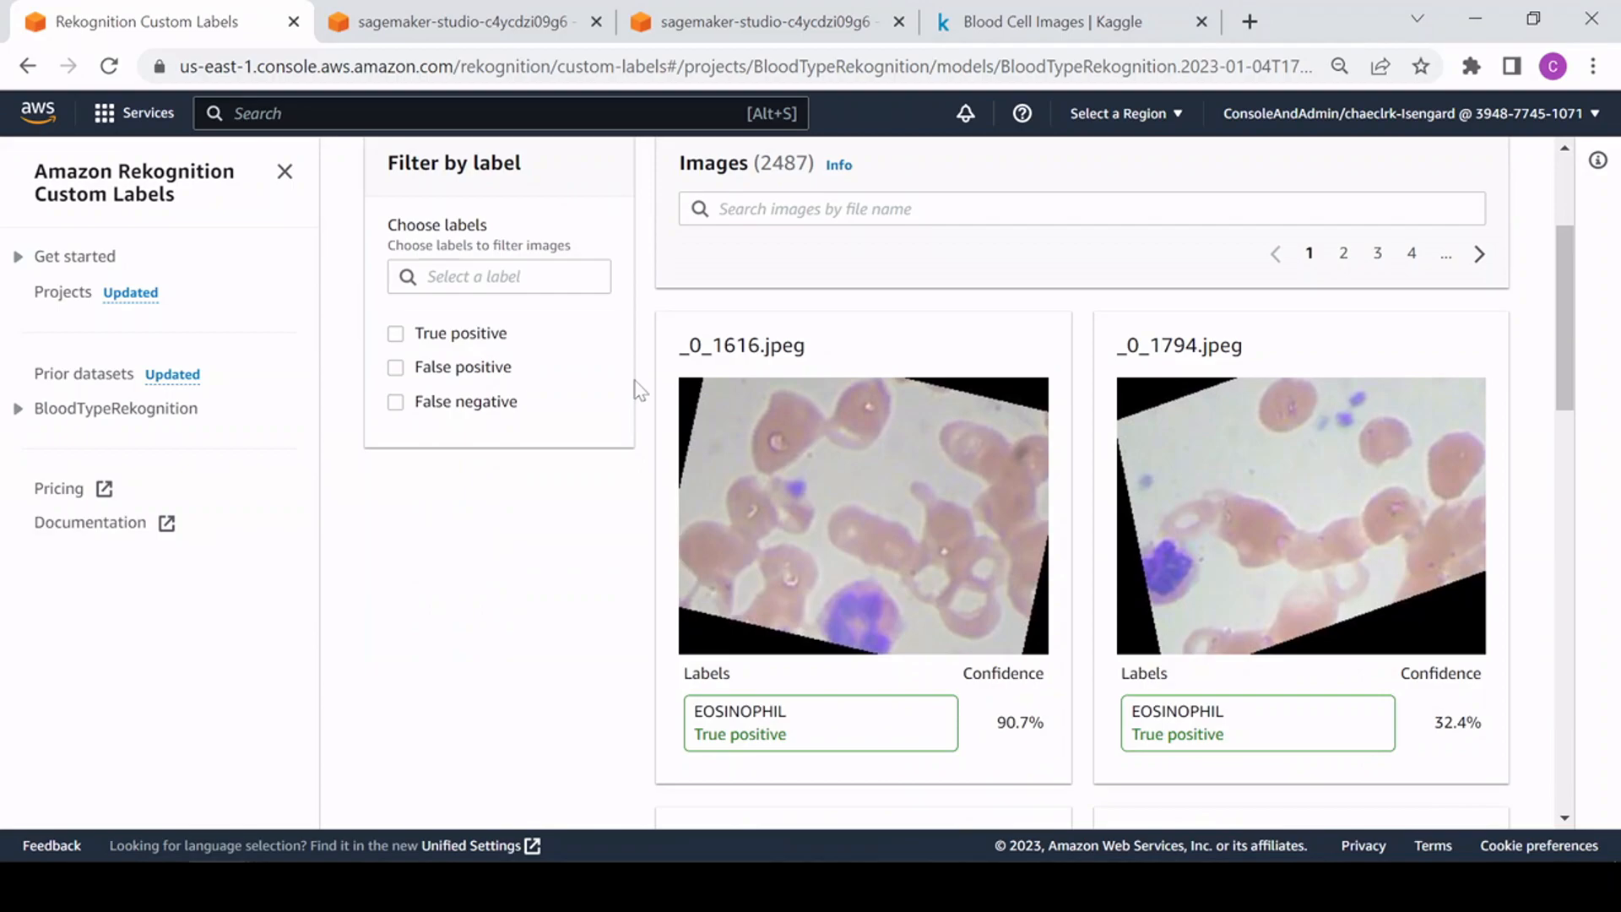
scroll(685, 291, "up", 3)
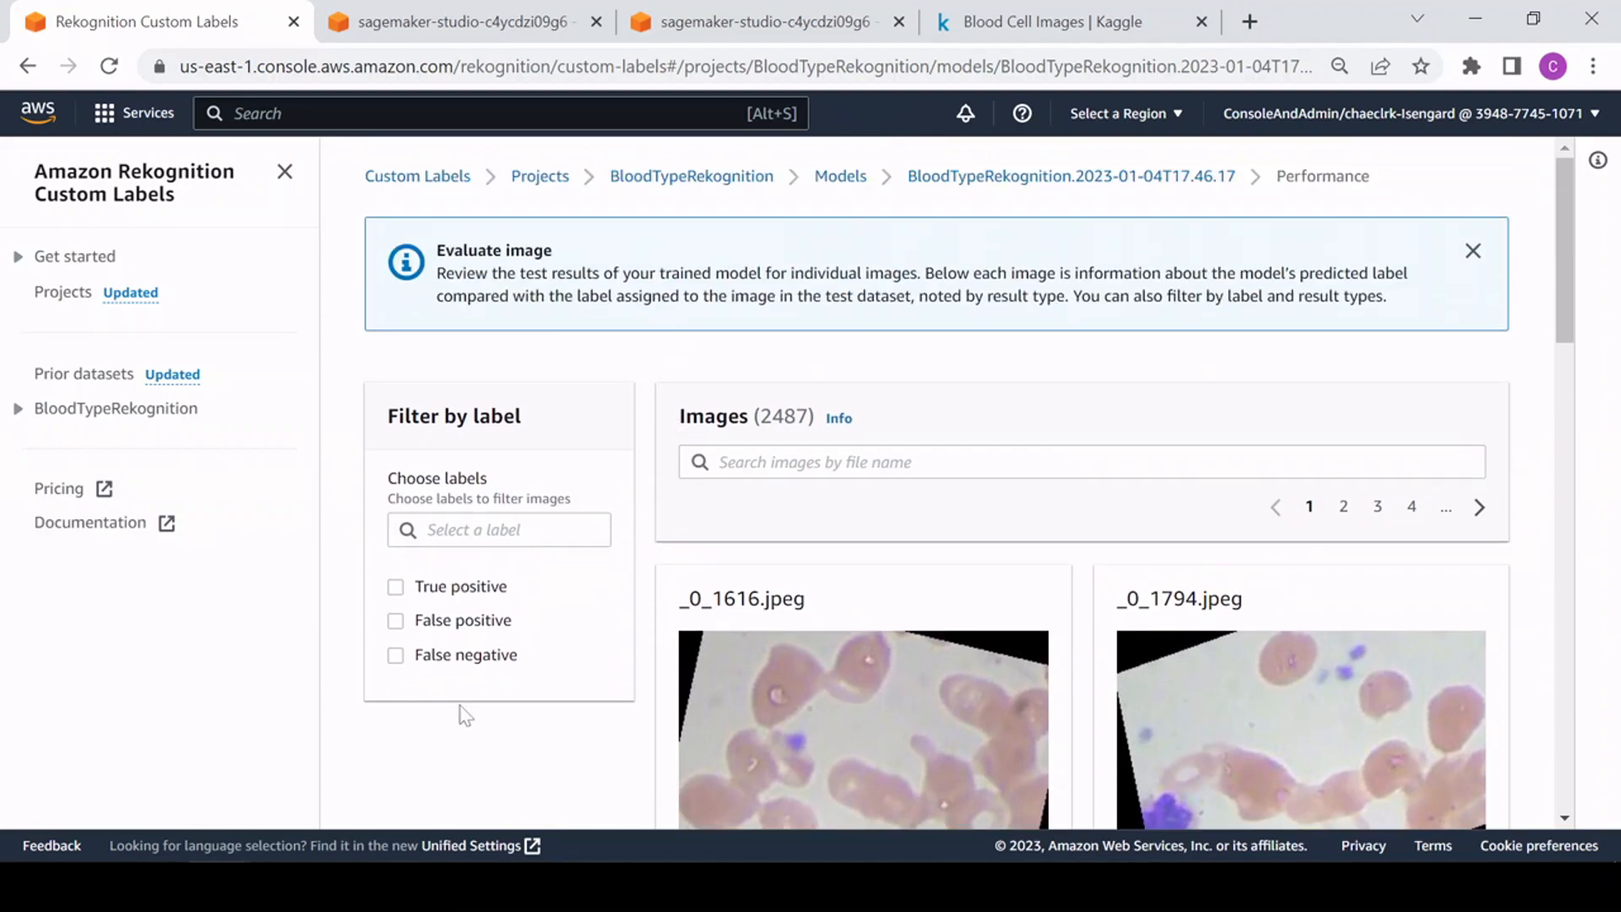
Step: Filter the test results to false positives and look through the misclassified images with their labels and confidences
left_click(396, 622)
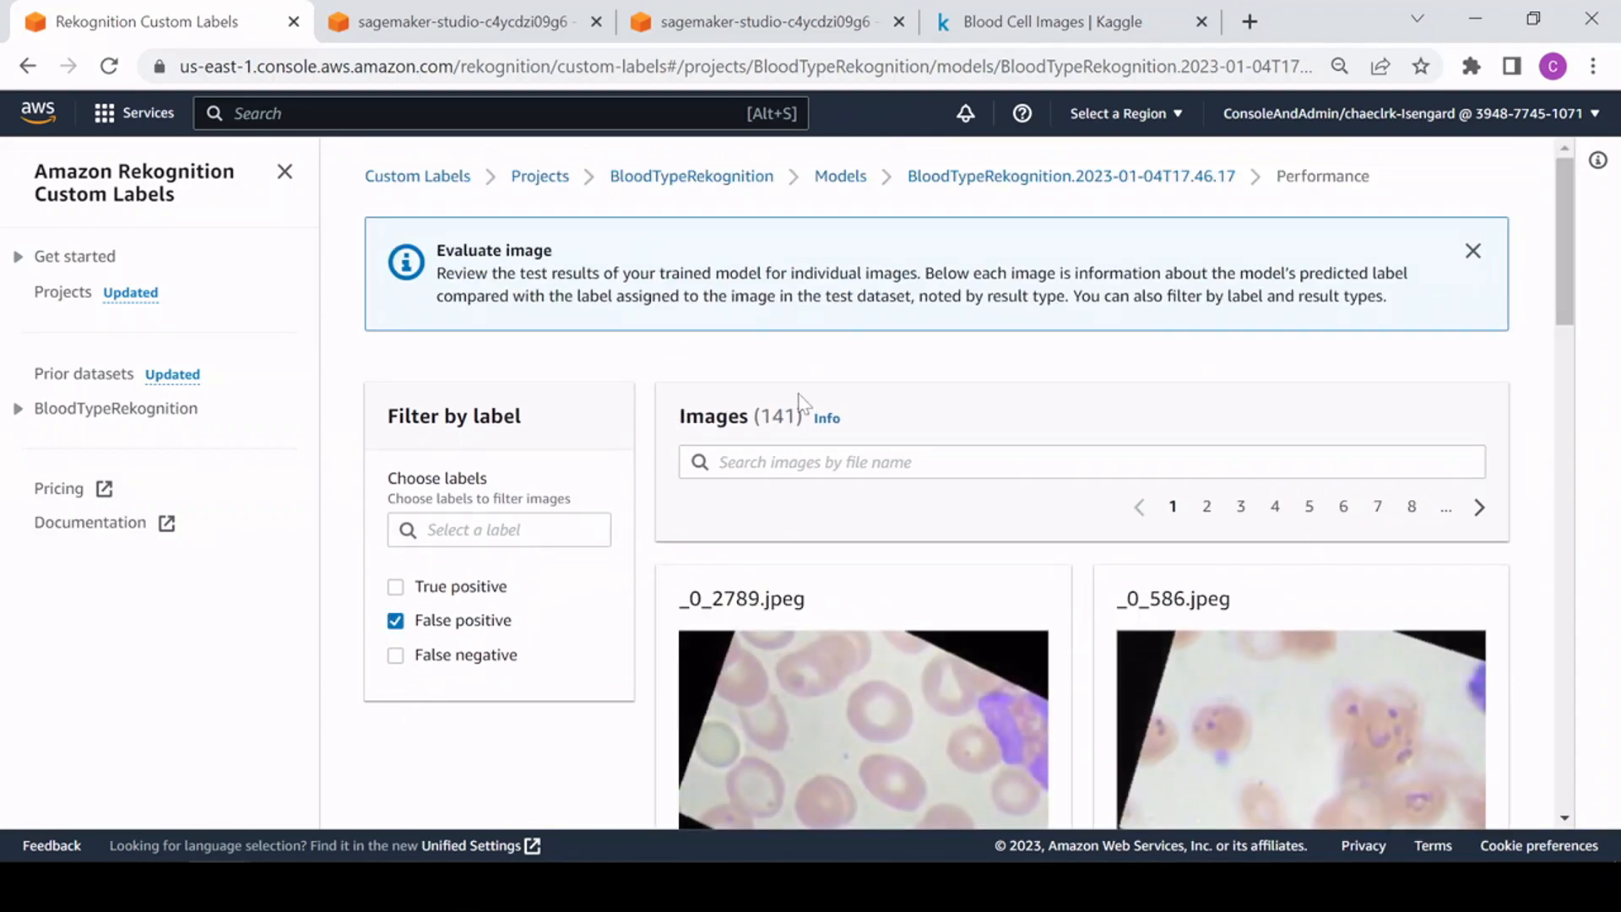
scroll(712, 404, "down", 3)
scroll(711, 404, "down", 2)
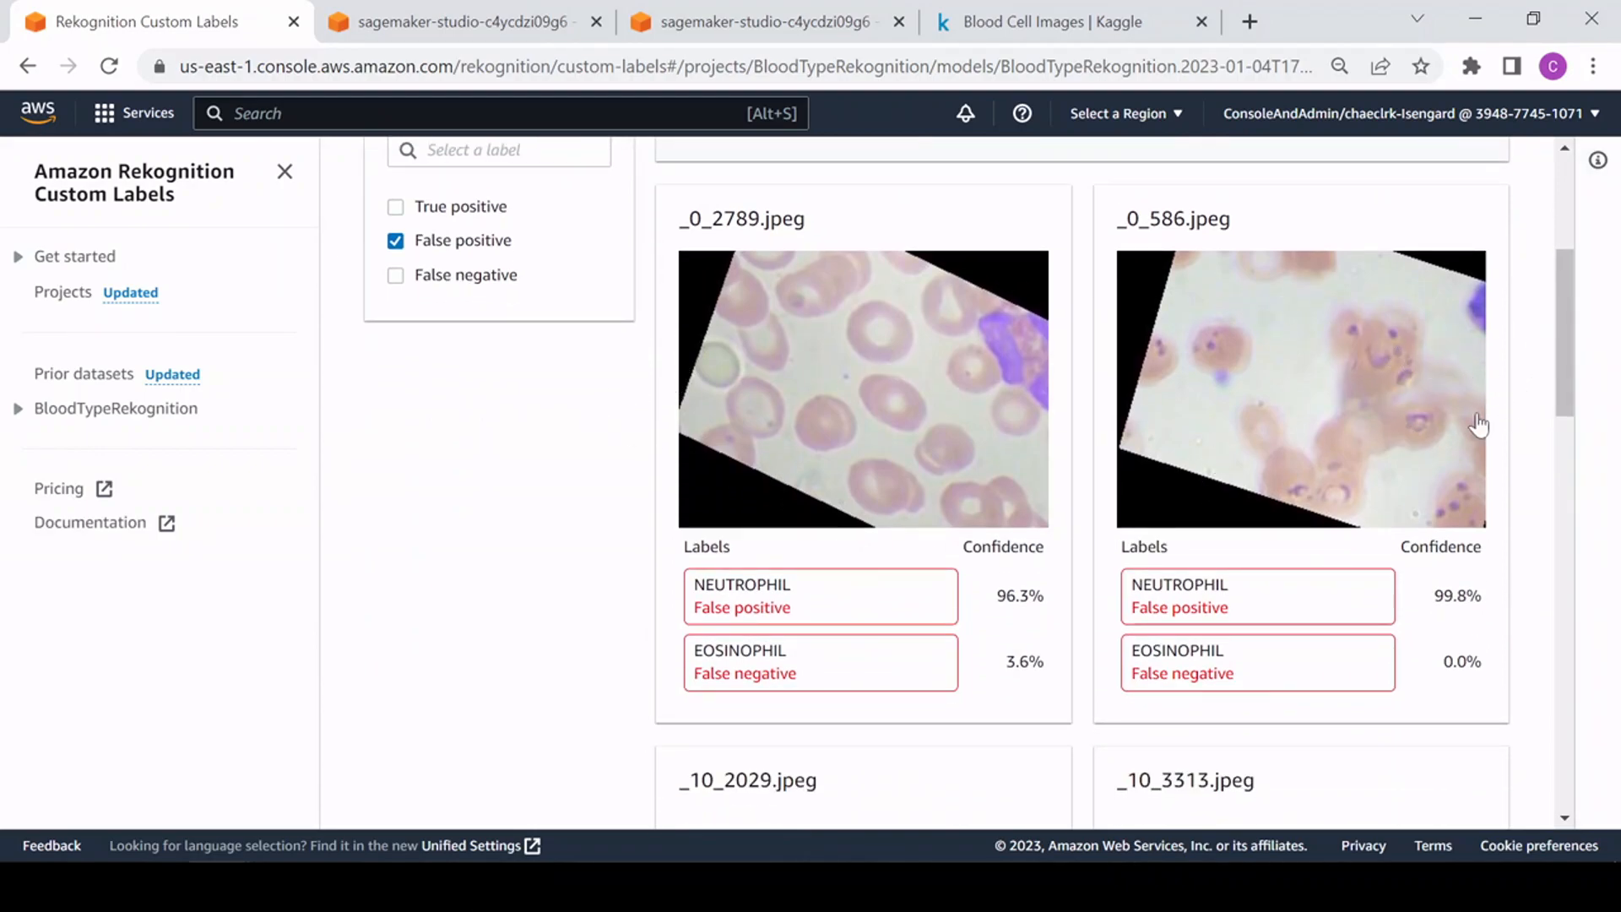
scroll(1495, 424, "down", 8)
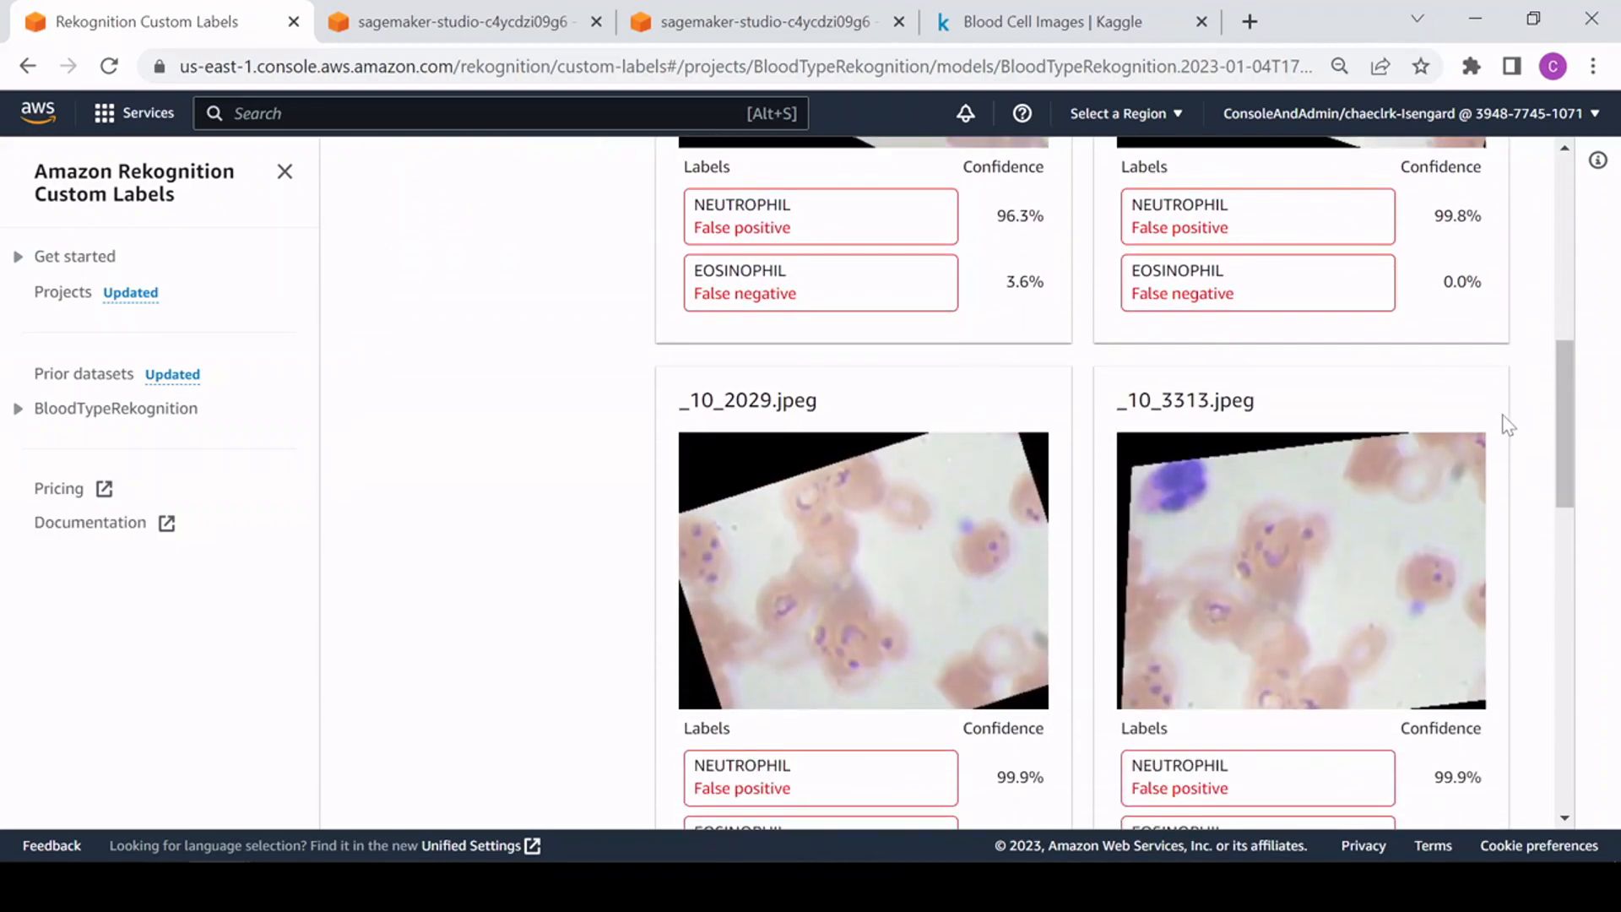
scroll(1267, 409, "down", 3)
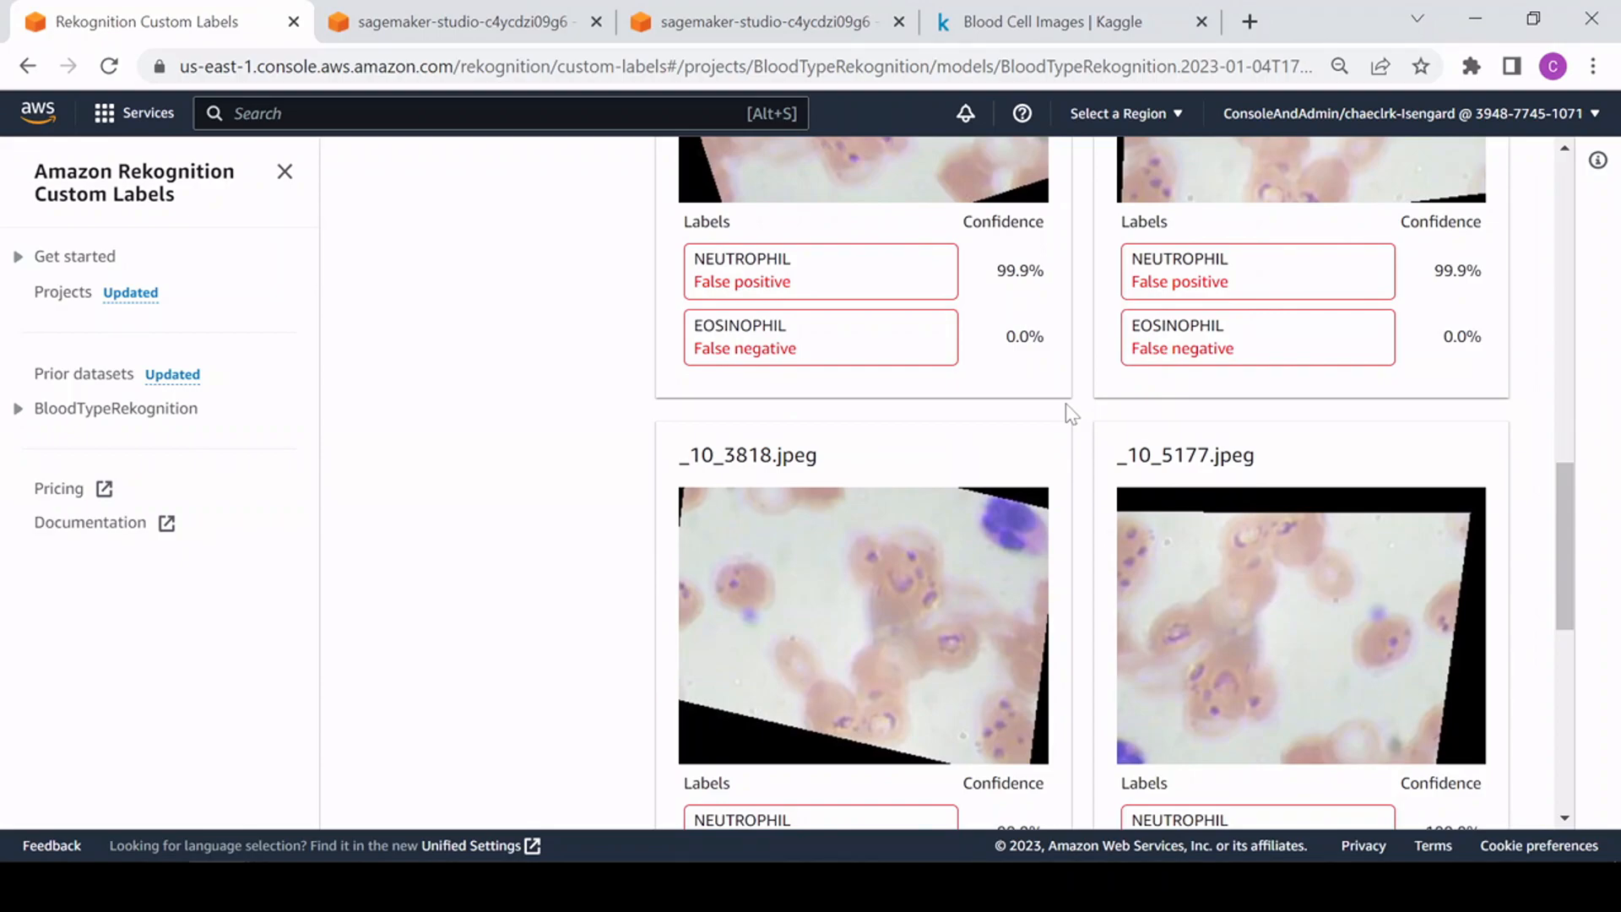
Step: Compare the false positive images _10_3818.jpeg and _10_5177.jpeg, highlighting each file name
scroll(796, 524, "down", 2)
left_click_drag(850, 338, 667, 342)
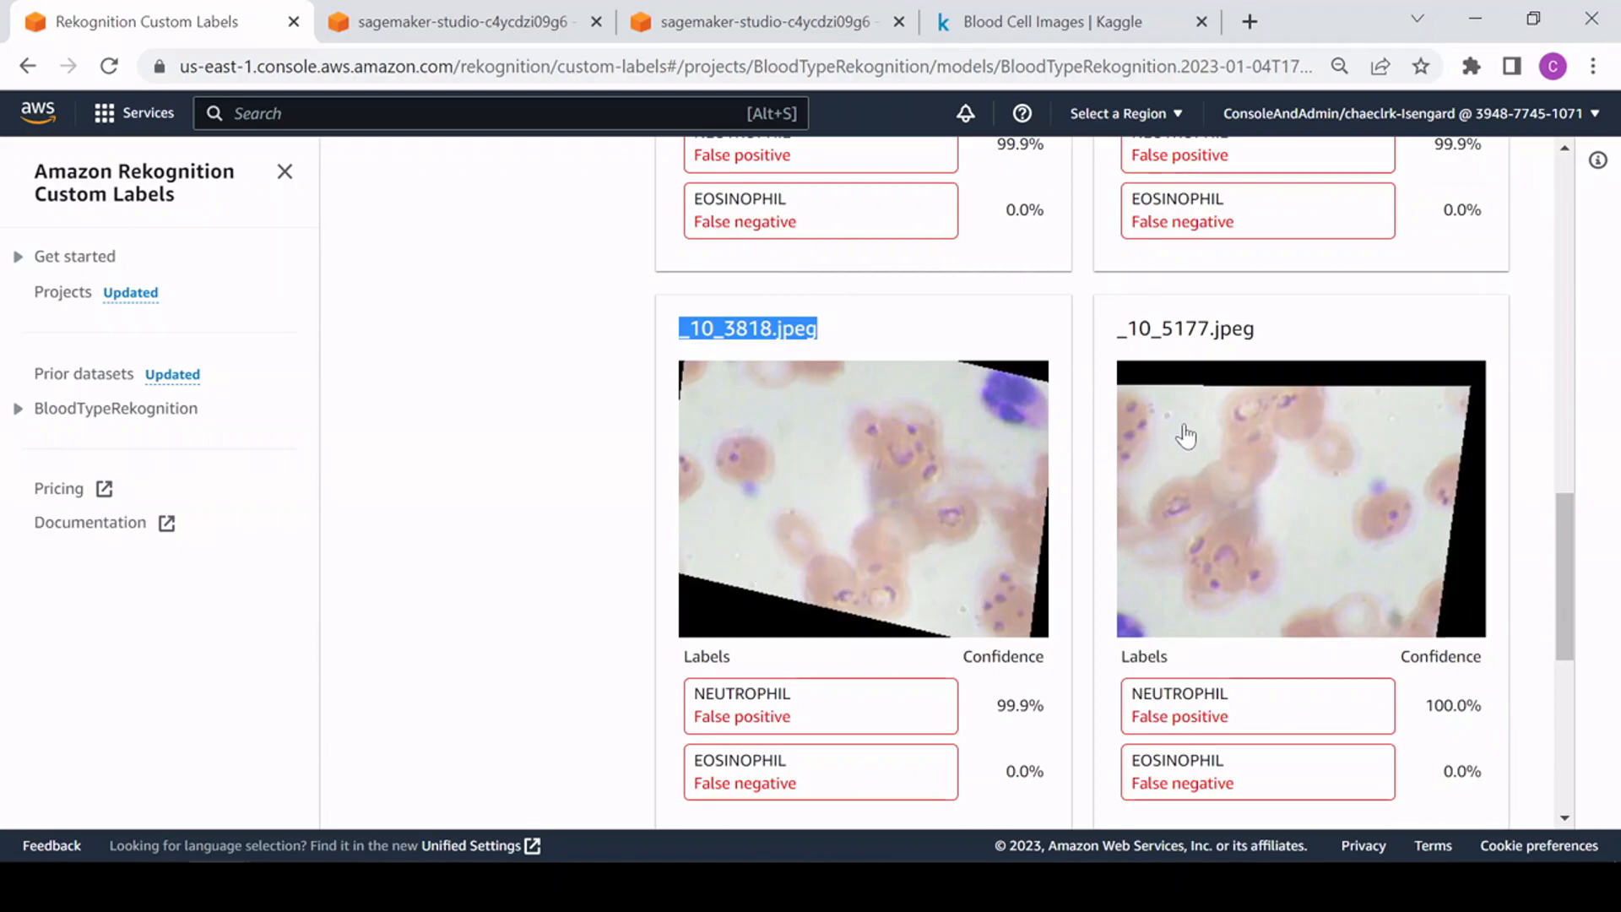
left_click_drag(1118, 331, 1280, 346)
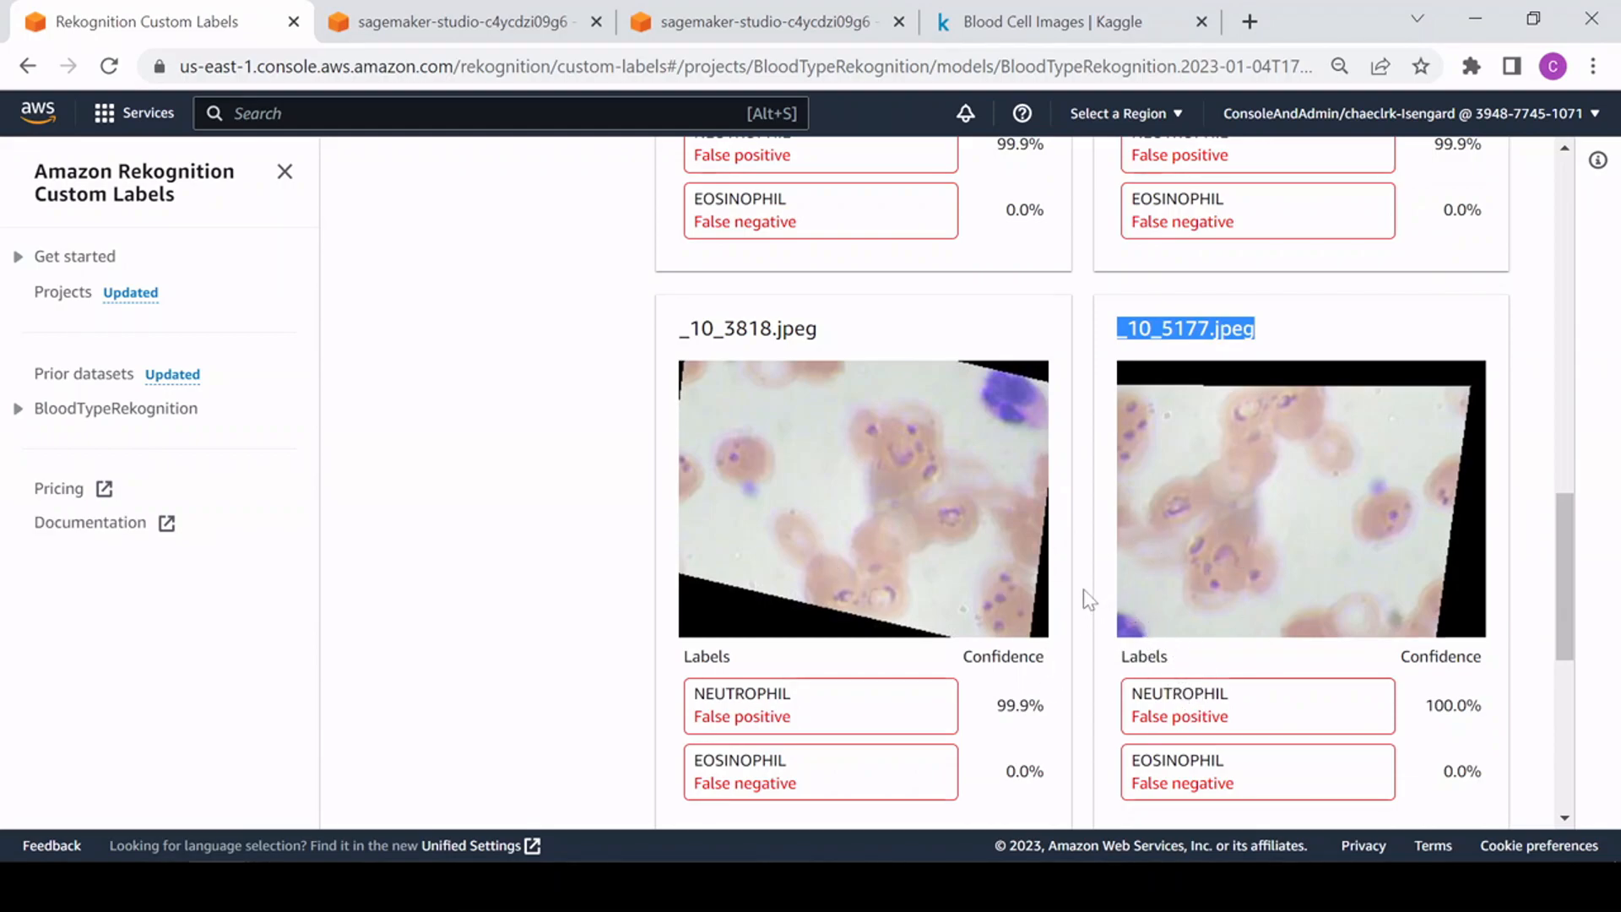
Step: Look through the remaining false positives on the first page and re-examine _0_2789.jpeg and _0_586.jpeg
scroll(1064, 608, "down", 6)
scroll(847, 525, "down", 1)
scroll(849, 527, "up", 15)
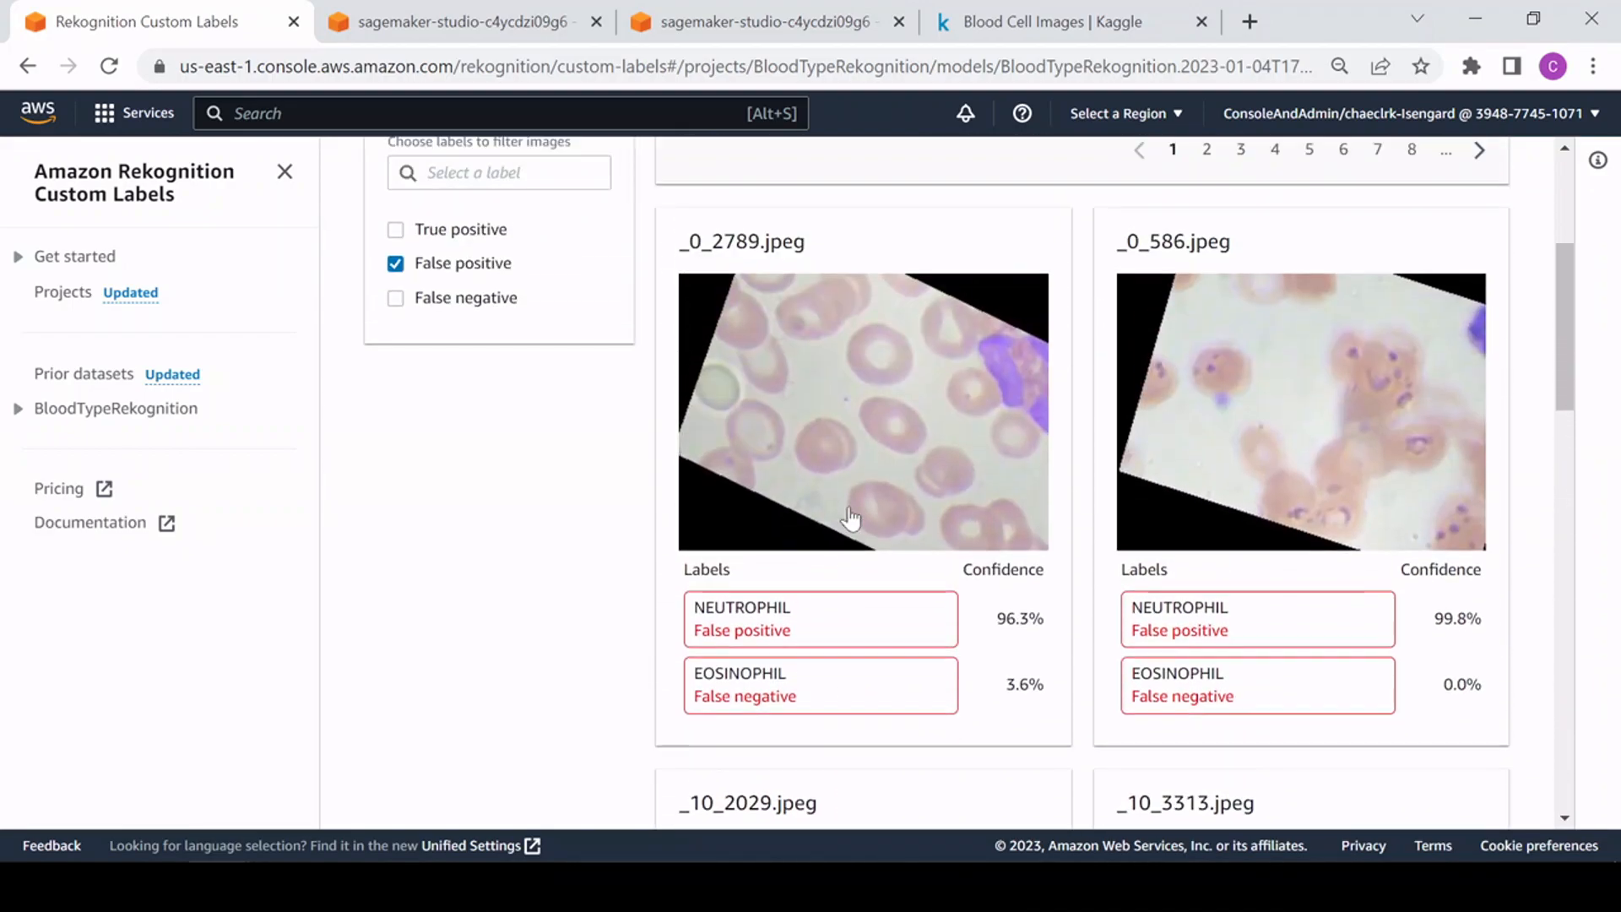
scroll(849, 516, "up", 5)
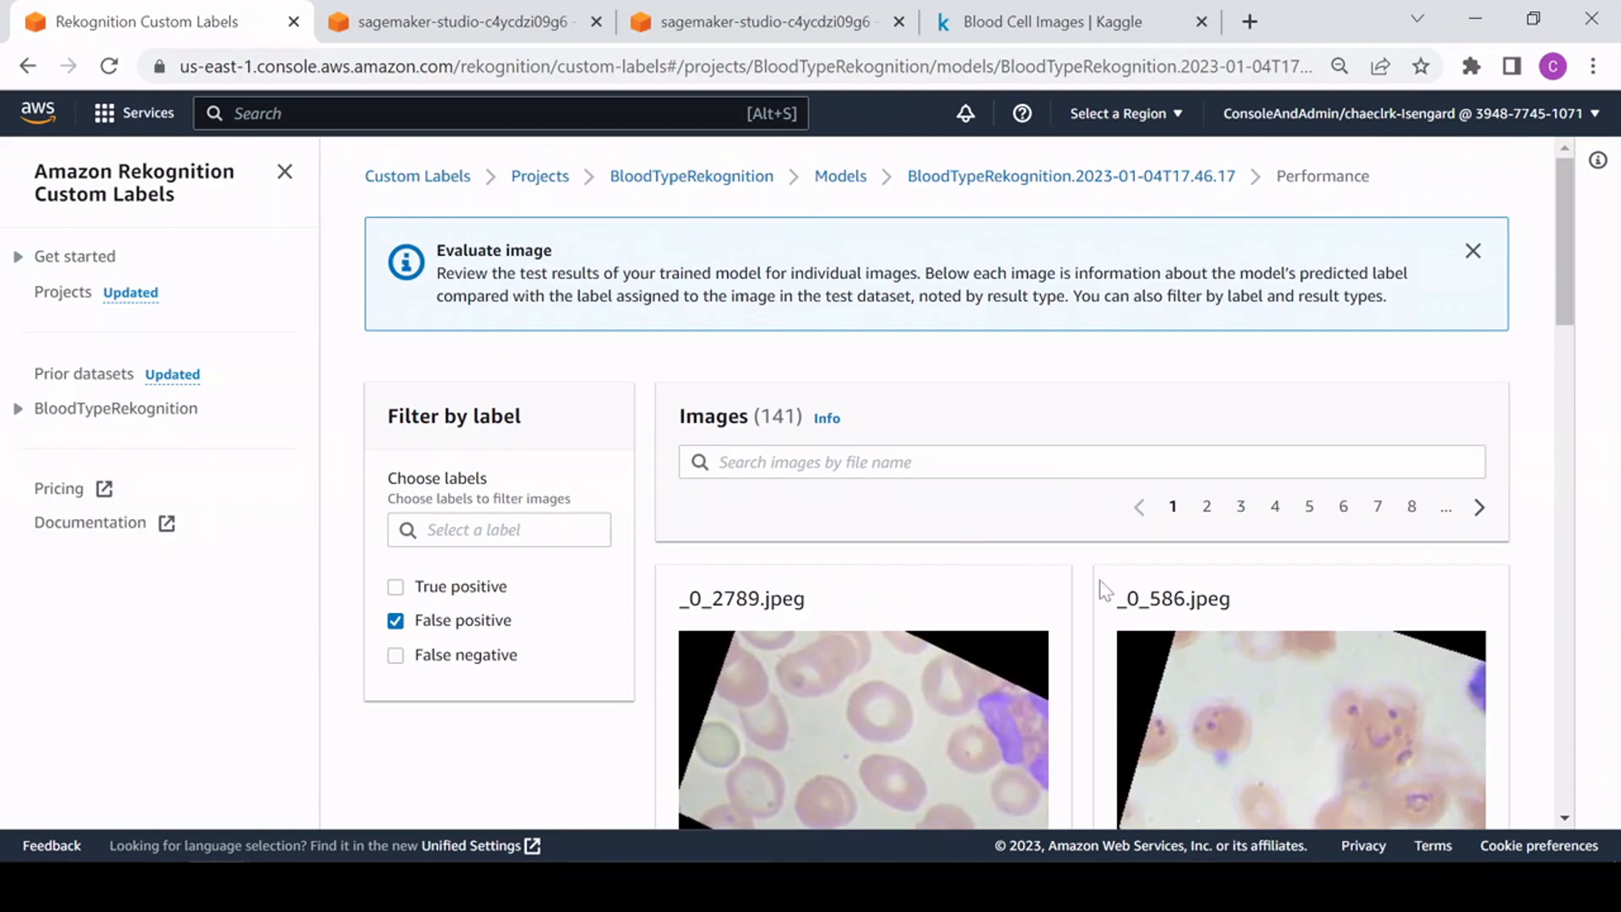
scroll(1131, 605, "down", 5)
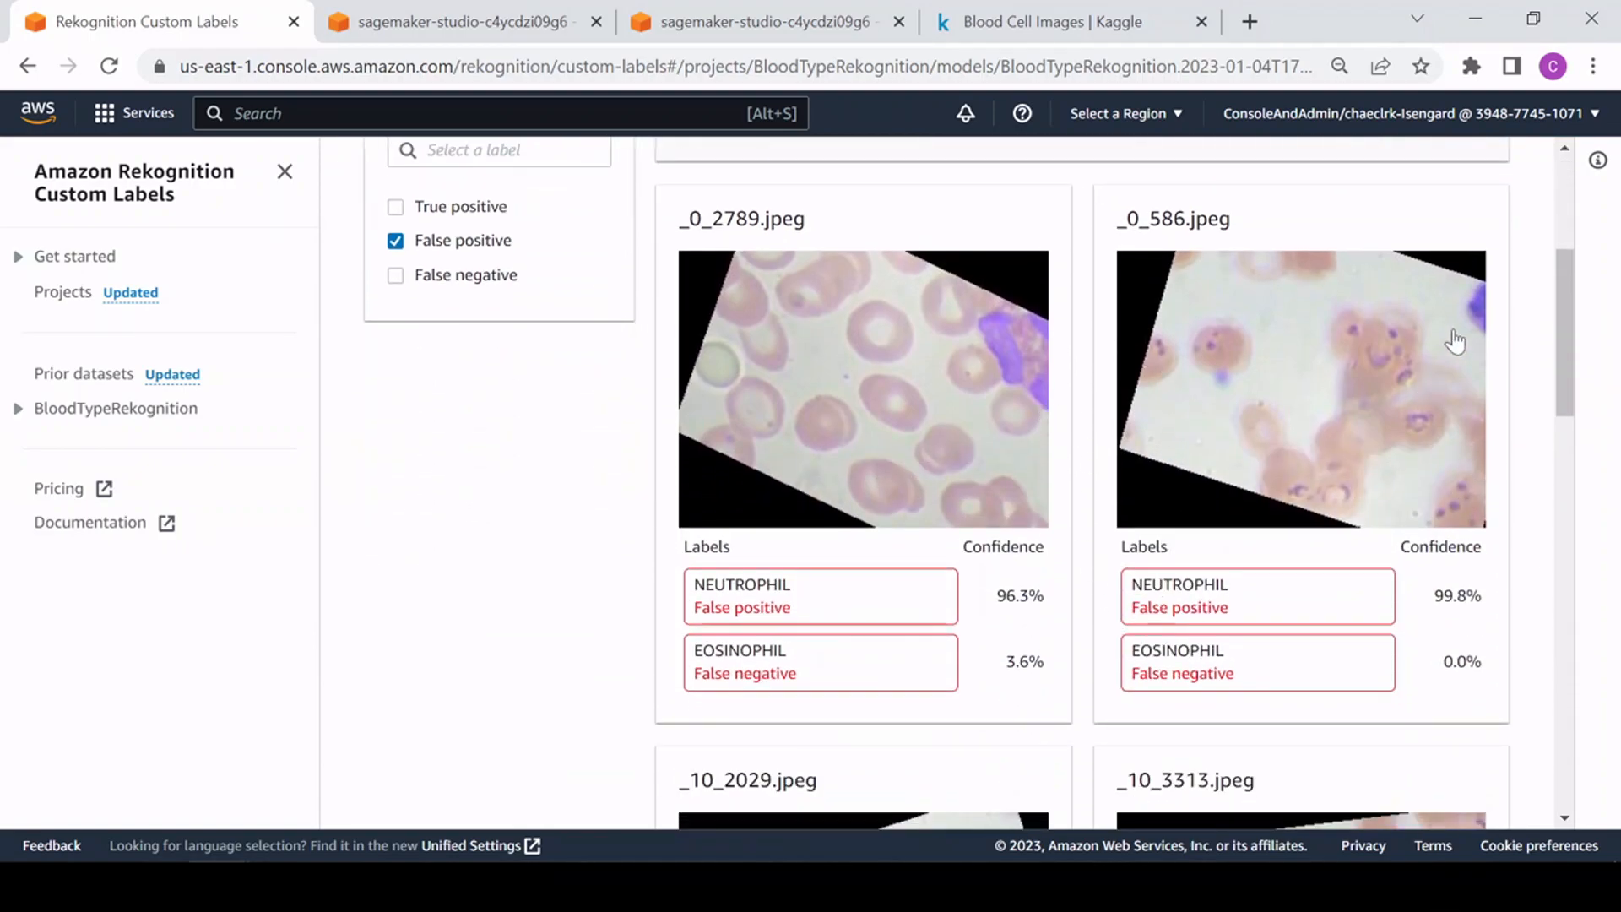
scroll(1030, 435, "up", 3)
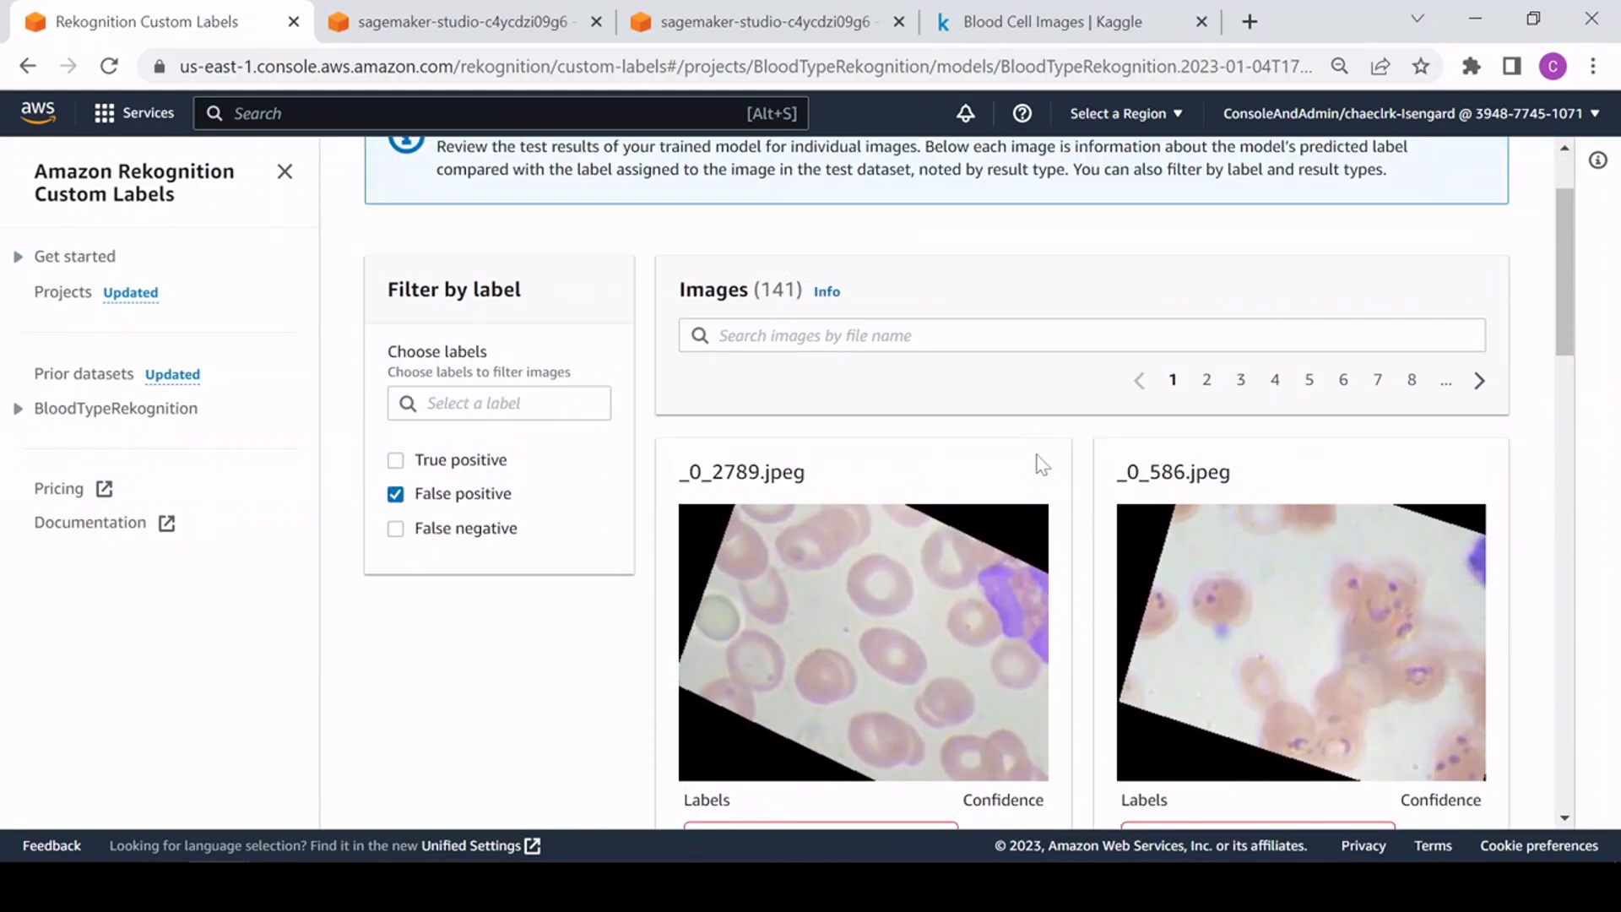
Step: Open page 2 of the false positive results and look through its misclassified blood cell images
left_click(1209, 381)
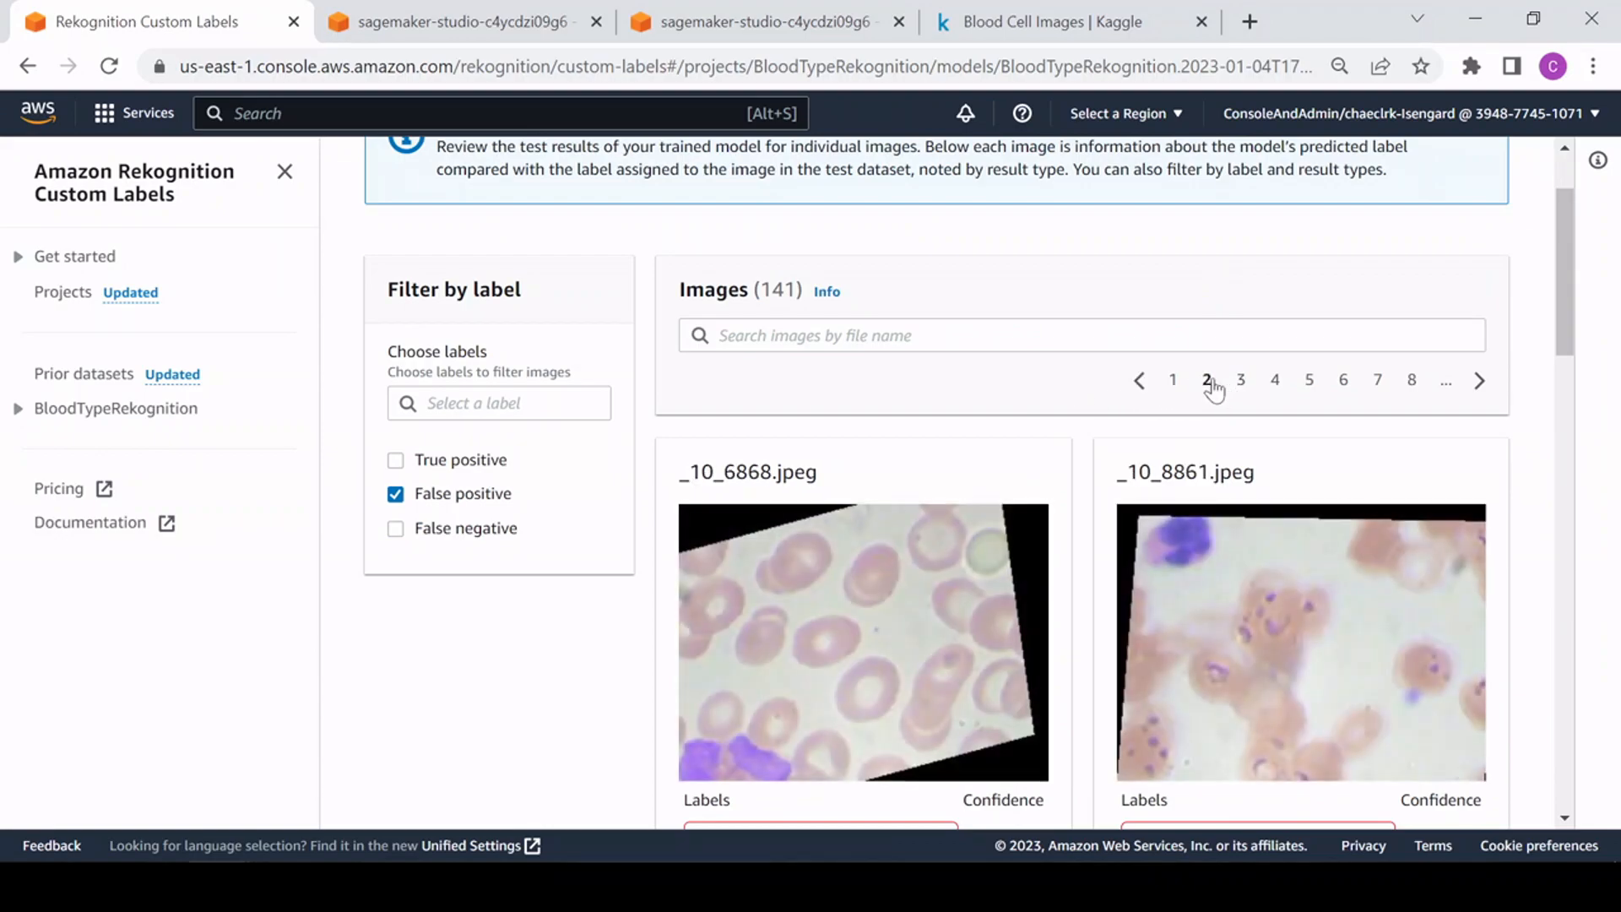
scroll(1024, 408, "down", 3)
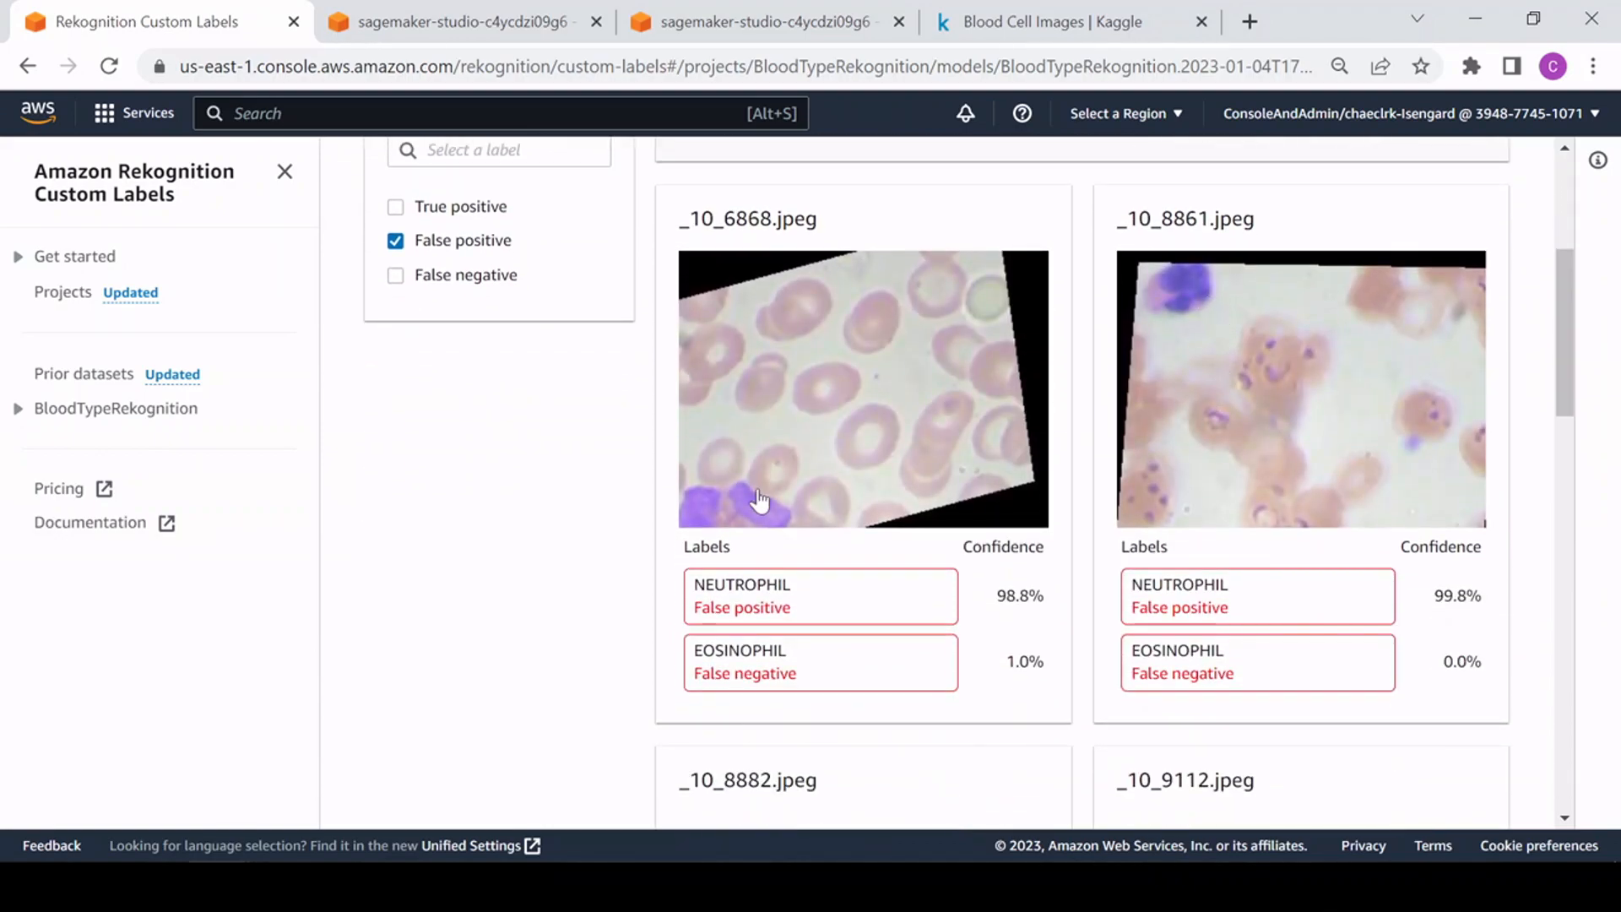
scroll(836, 464, "down", 7)
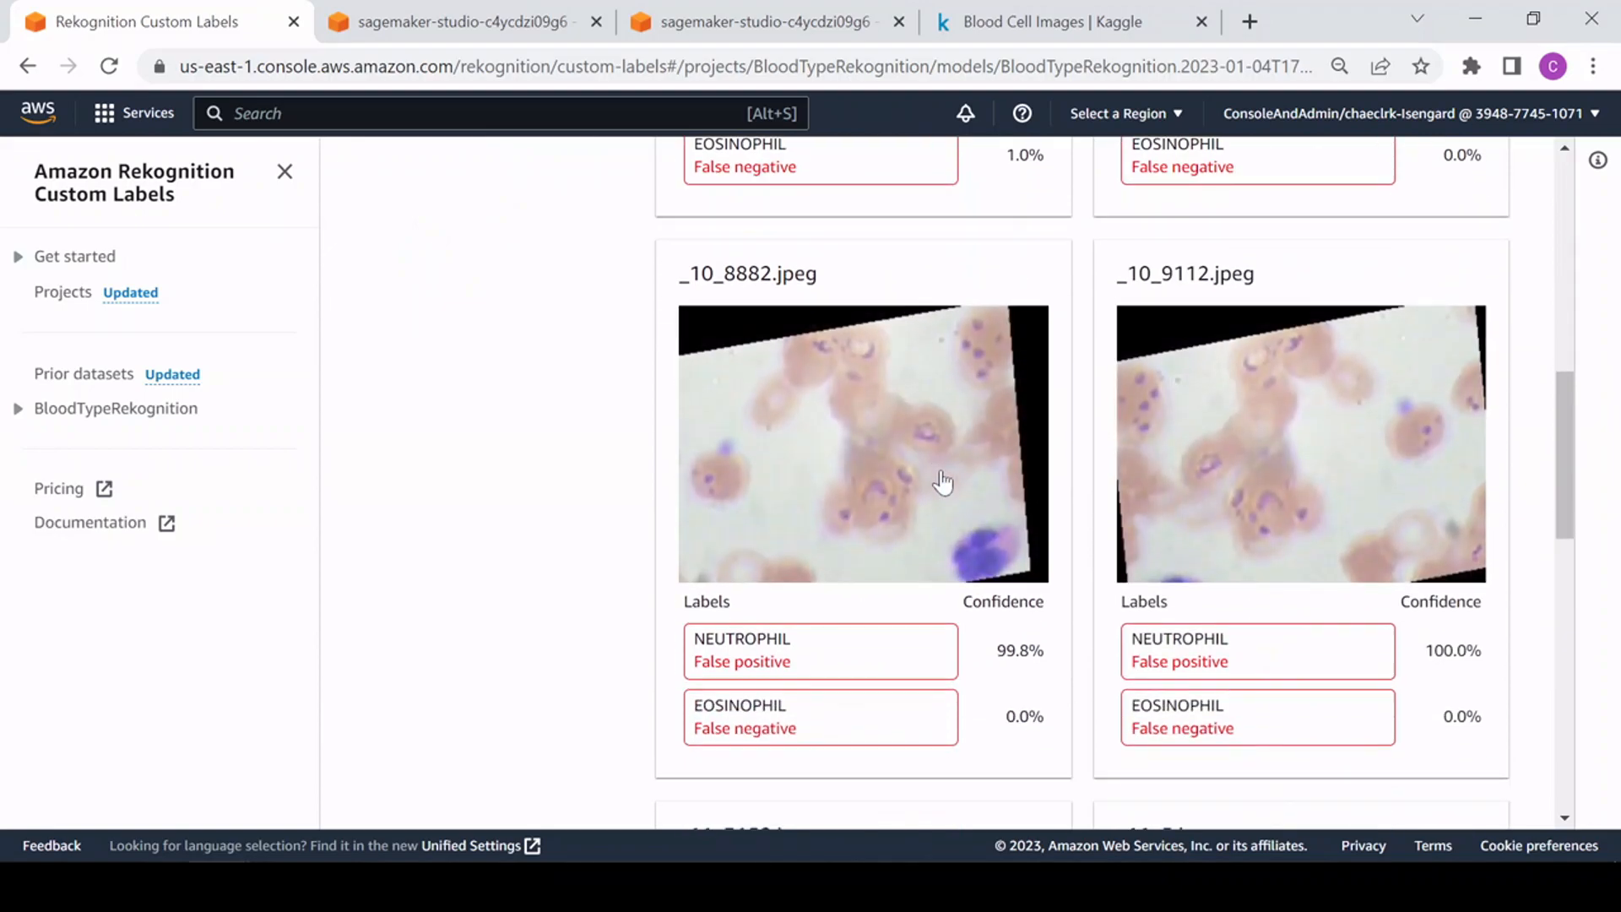
Step: Examine the remaining false positives on page 2, from _10_8882.jpeg to _11_7296.jpeg, with their labels and confidences
scroll(942, 477, "down", 2)
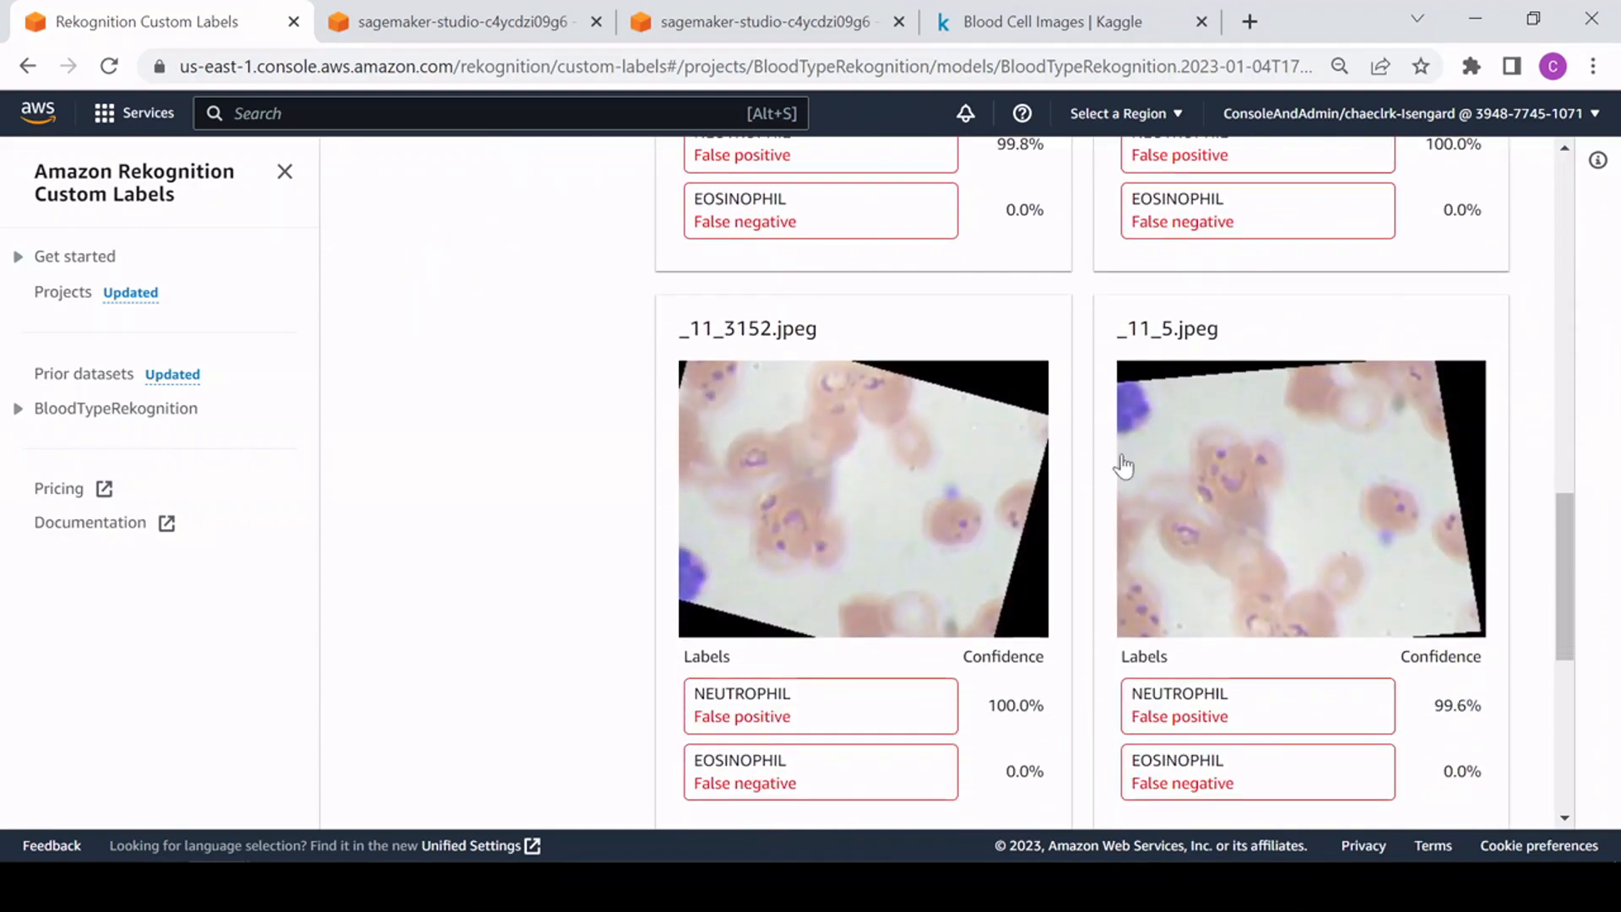
scroll(1166, 438, "down", 1)
scroll(1166, 439, "down", 4)
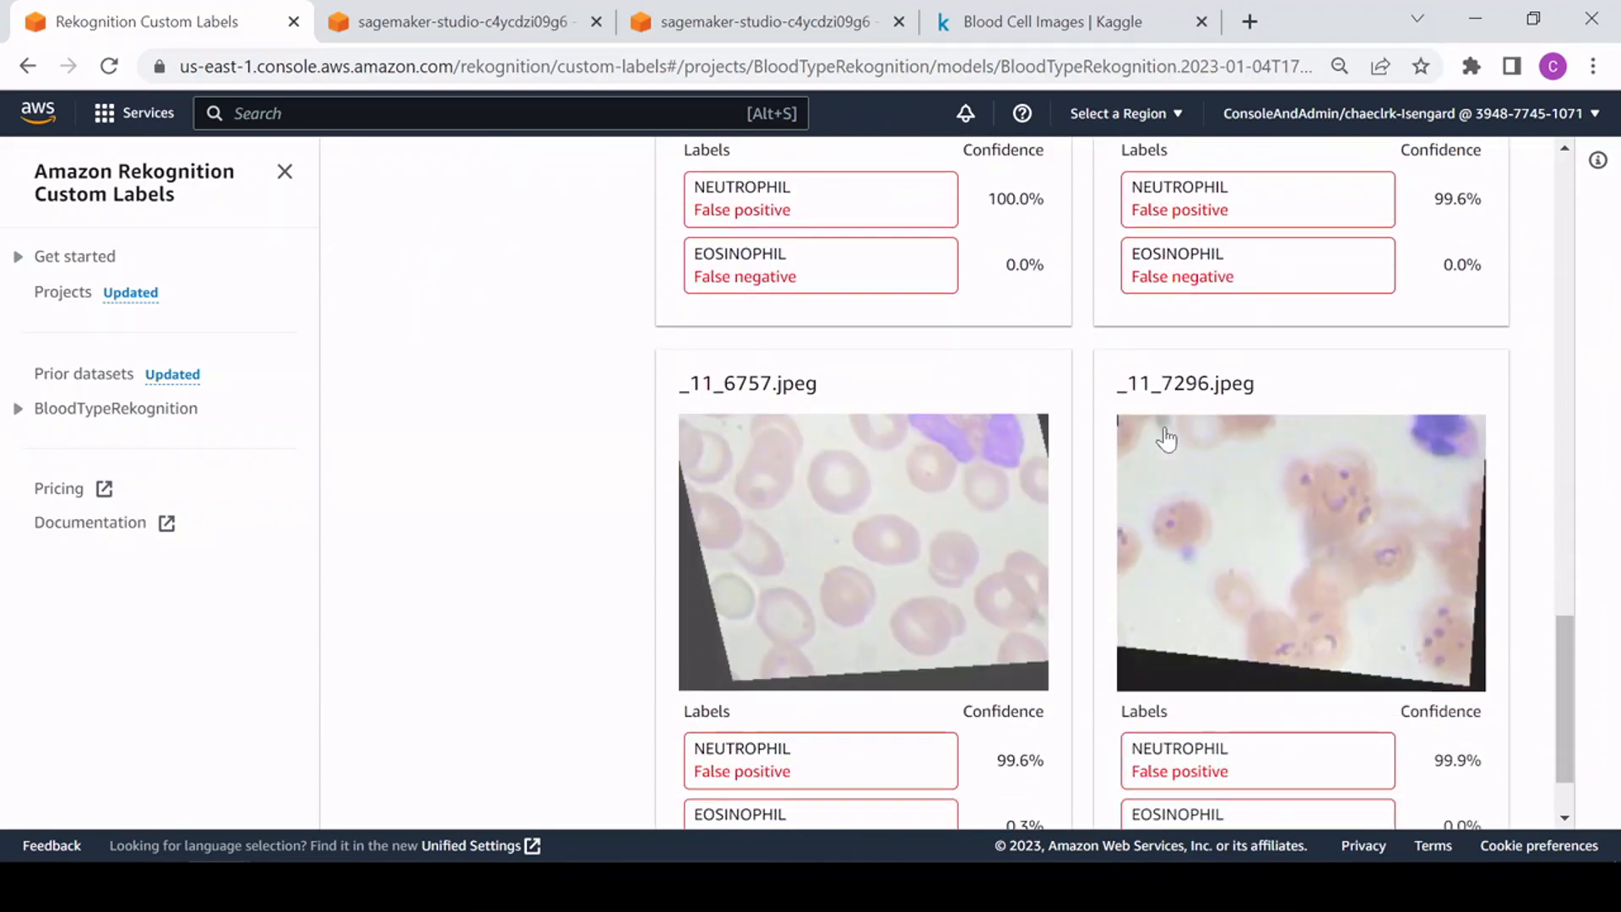
scroll(868, 508, "down", 1)
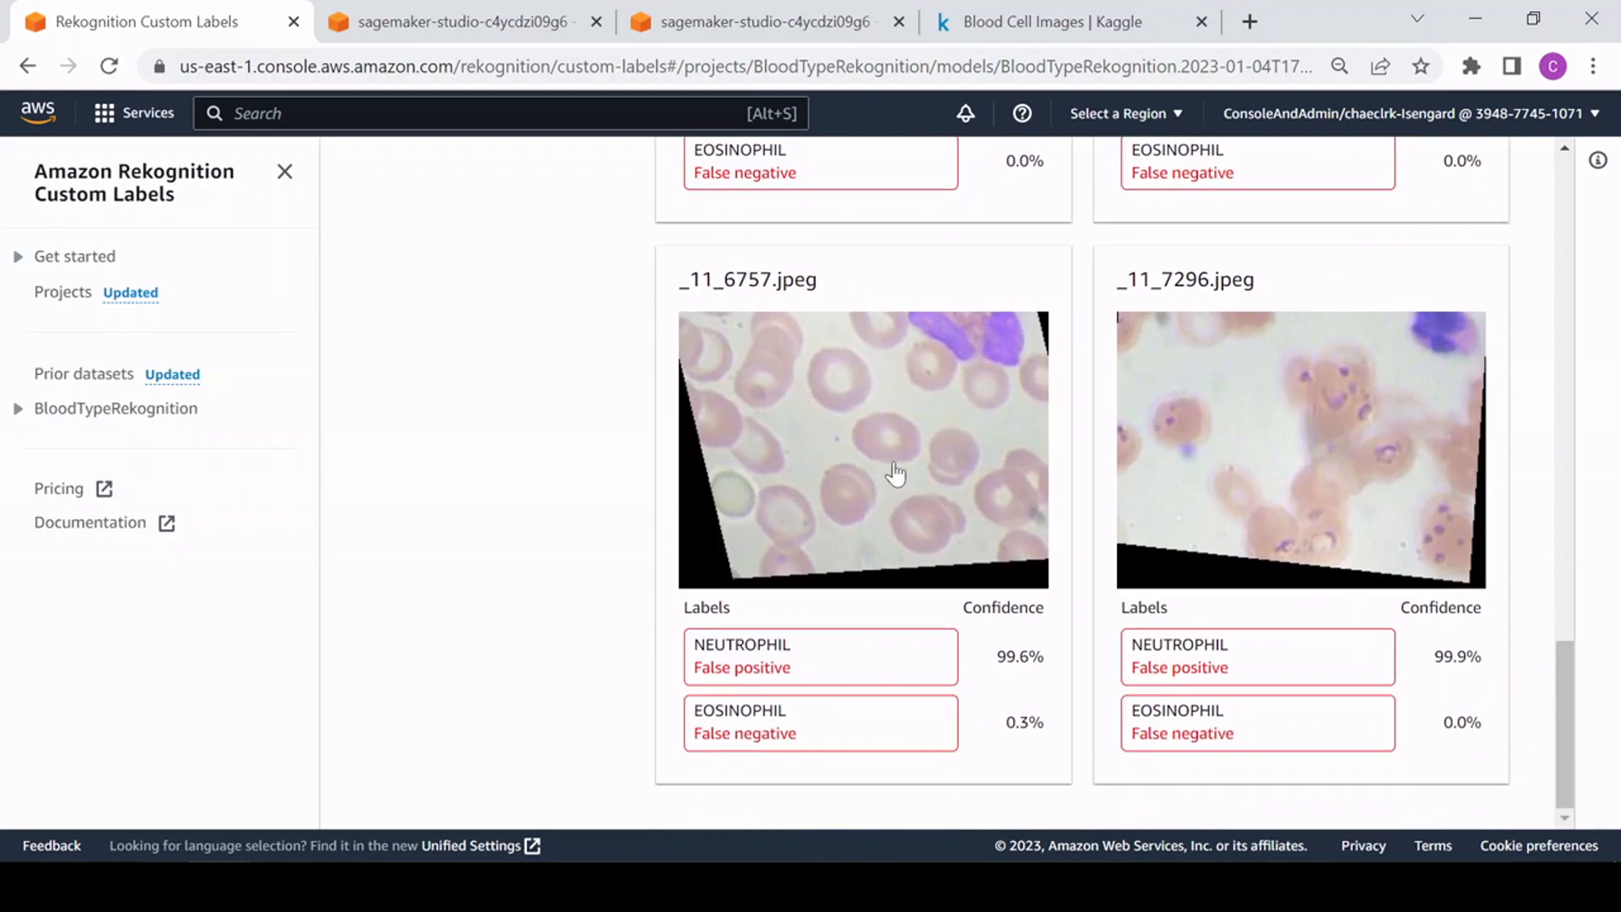
scroll(831, 532, "up", 10)
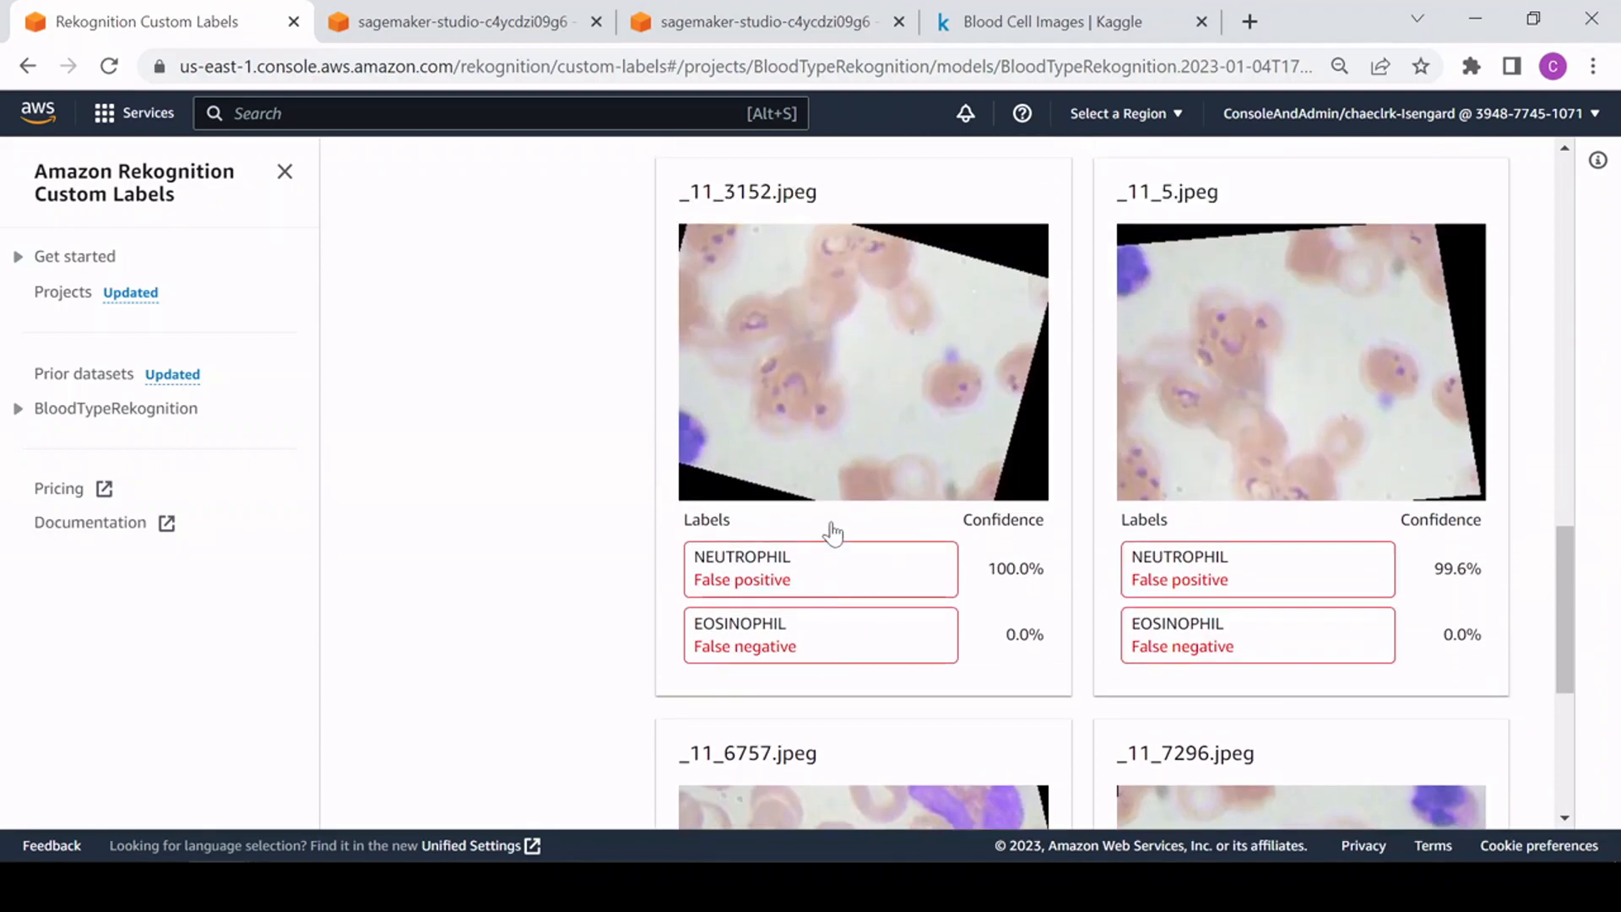
scroll(826, 544, "up", 10)
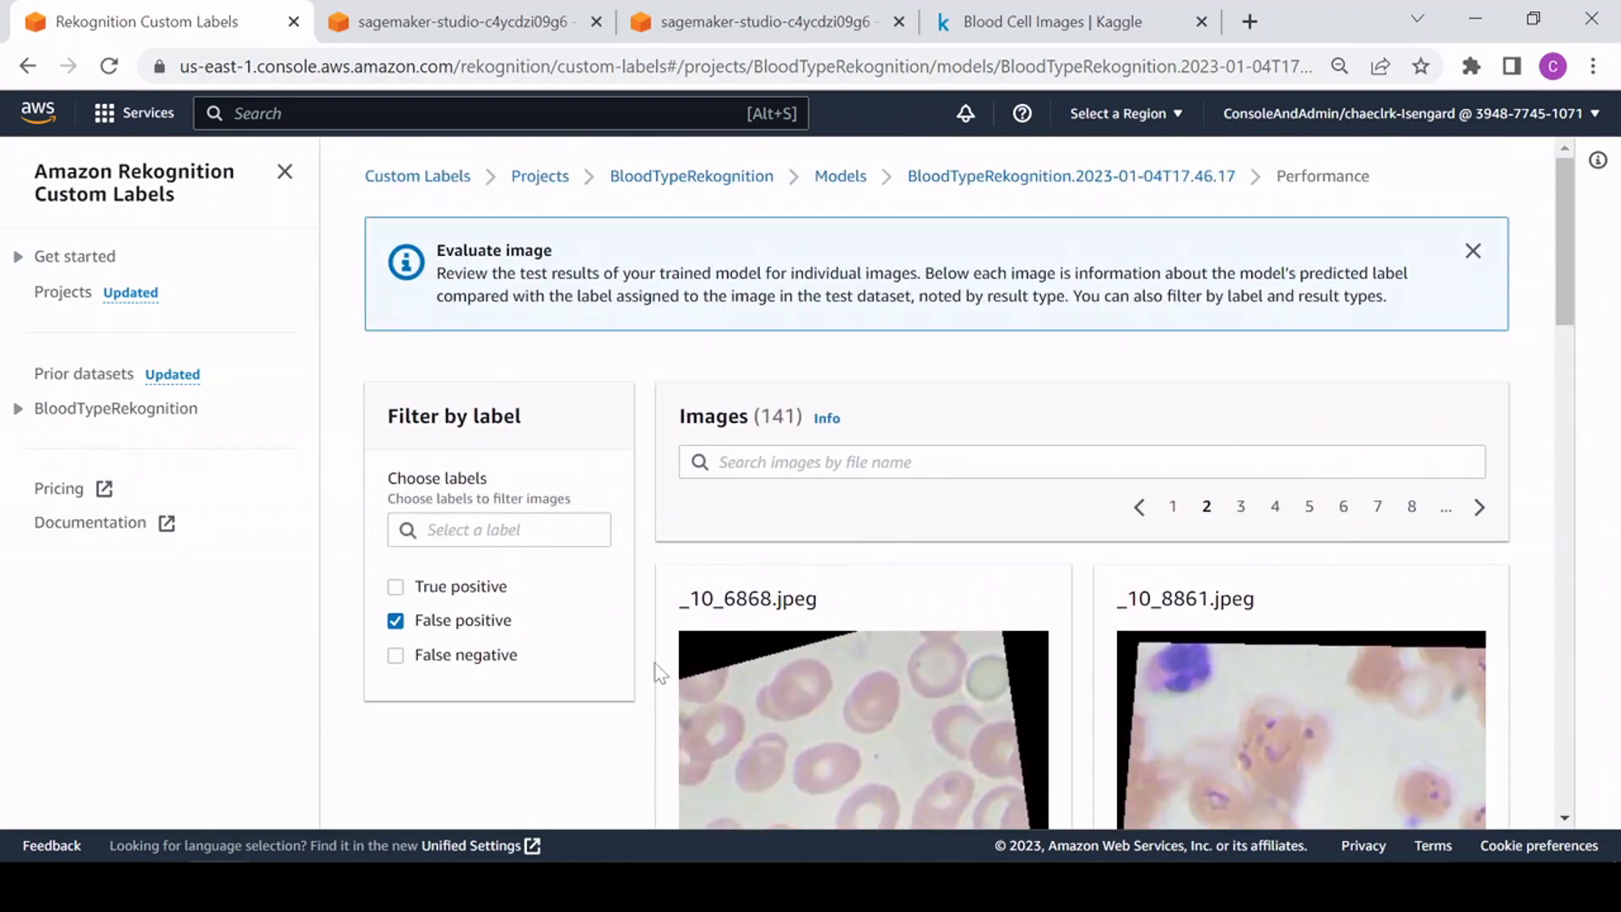
Step: Filter the test results to false negatives only and look through the first page of images with their labels and confidences
scroll(915, 601, "down", 3)
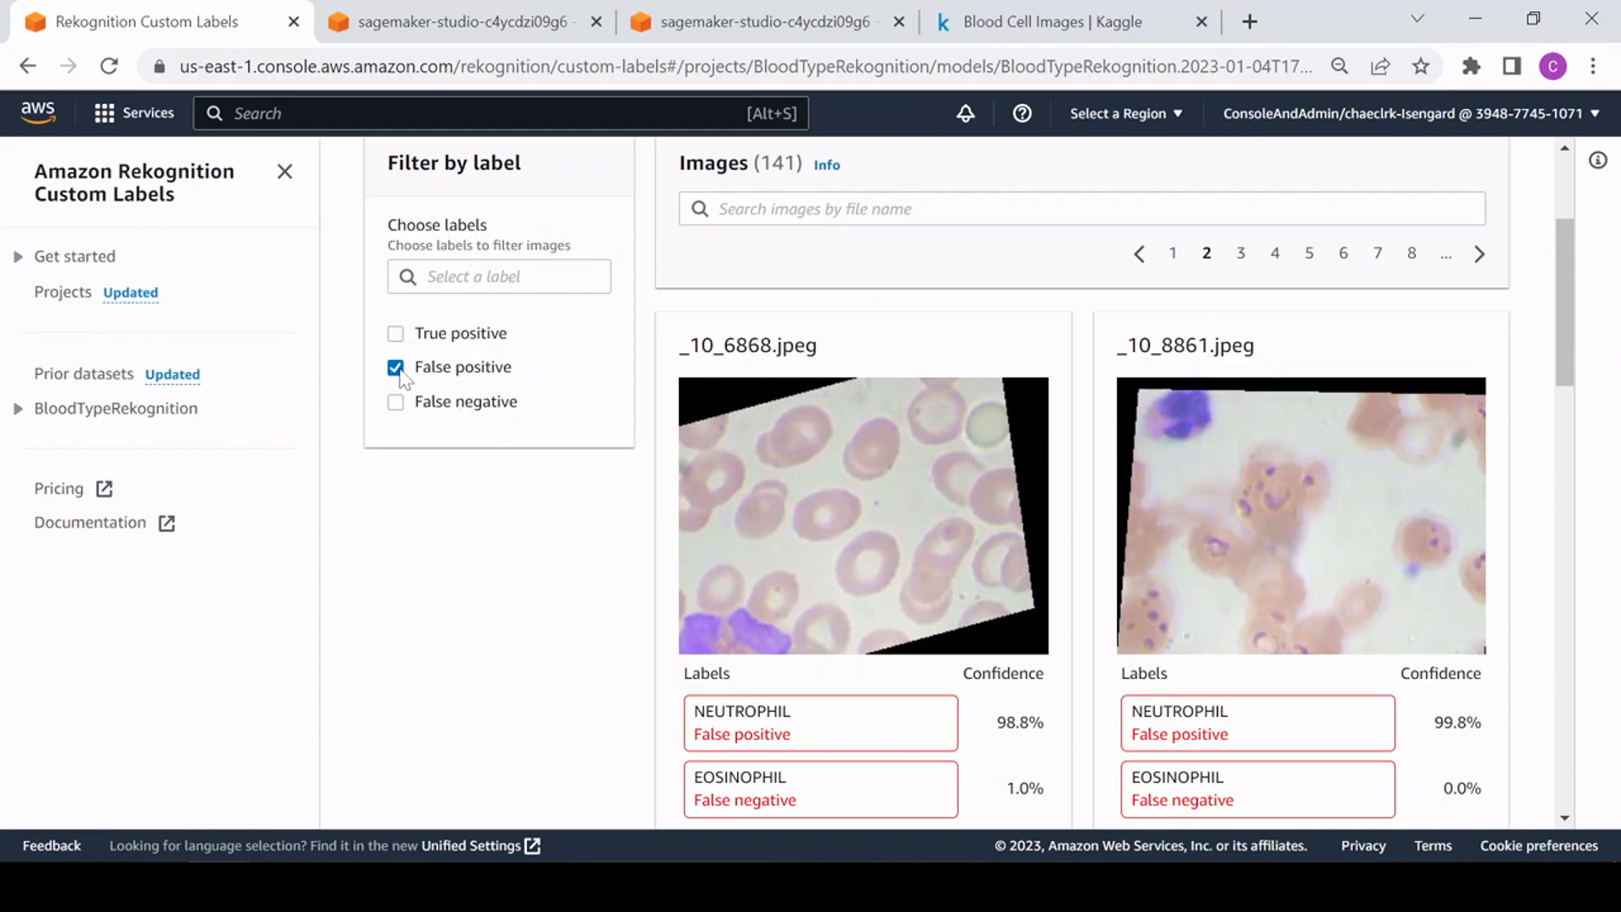
left_click(395, 655)
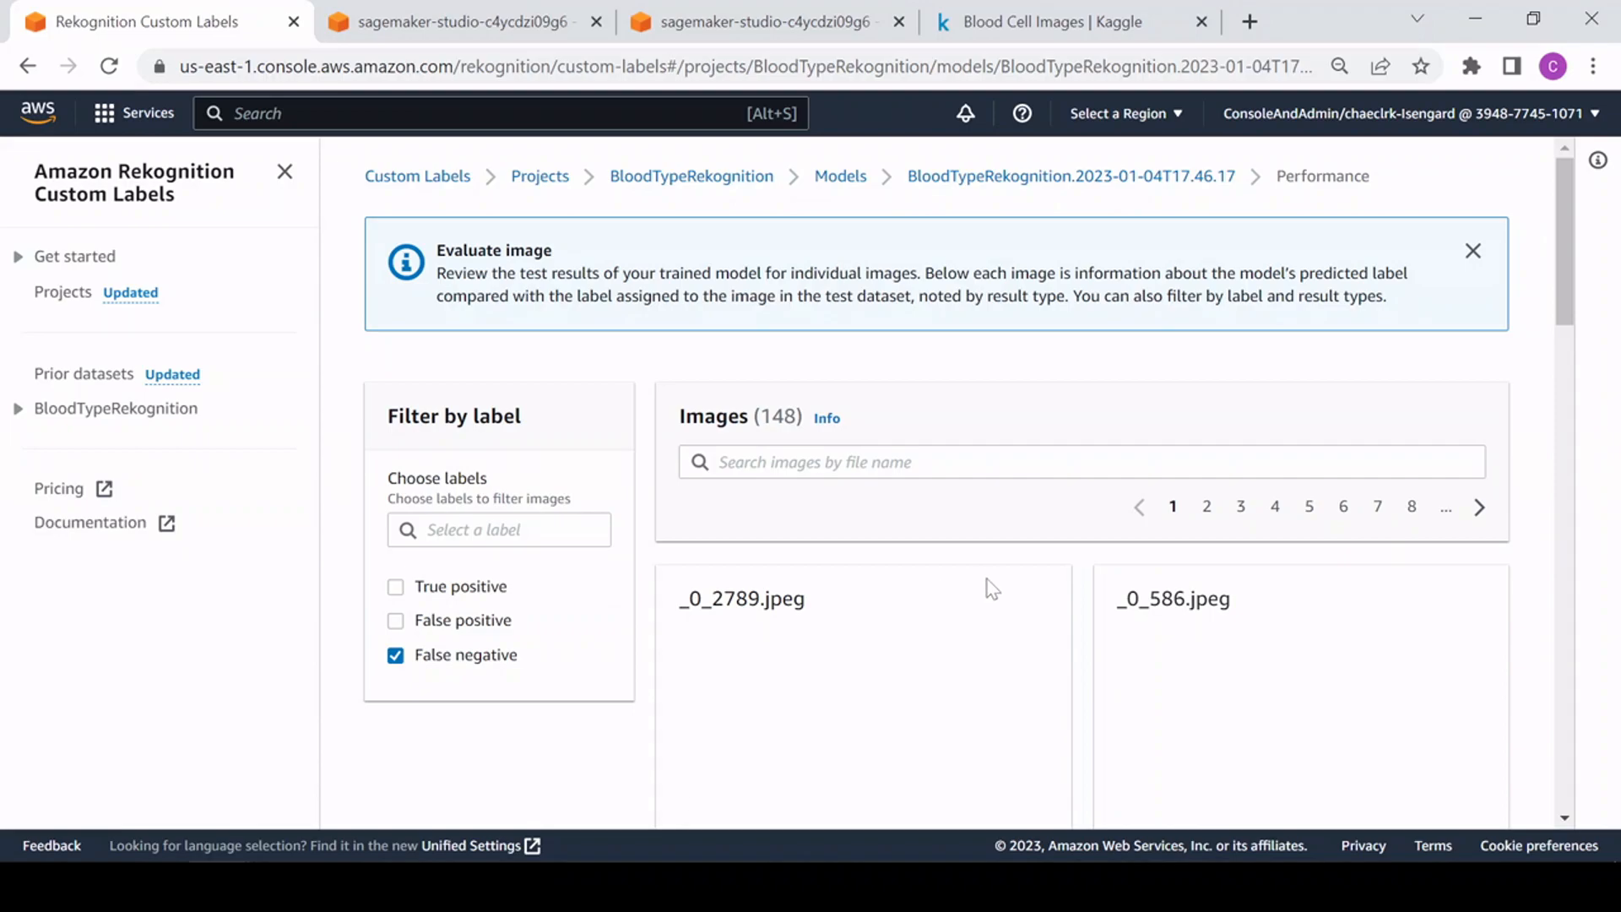
scroll(1005, 574, "down", 5)
scroll(1005, 574, "down", 13)
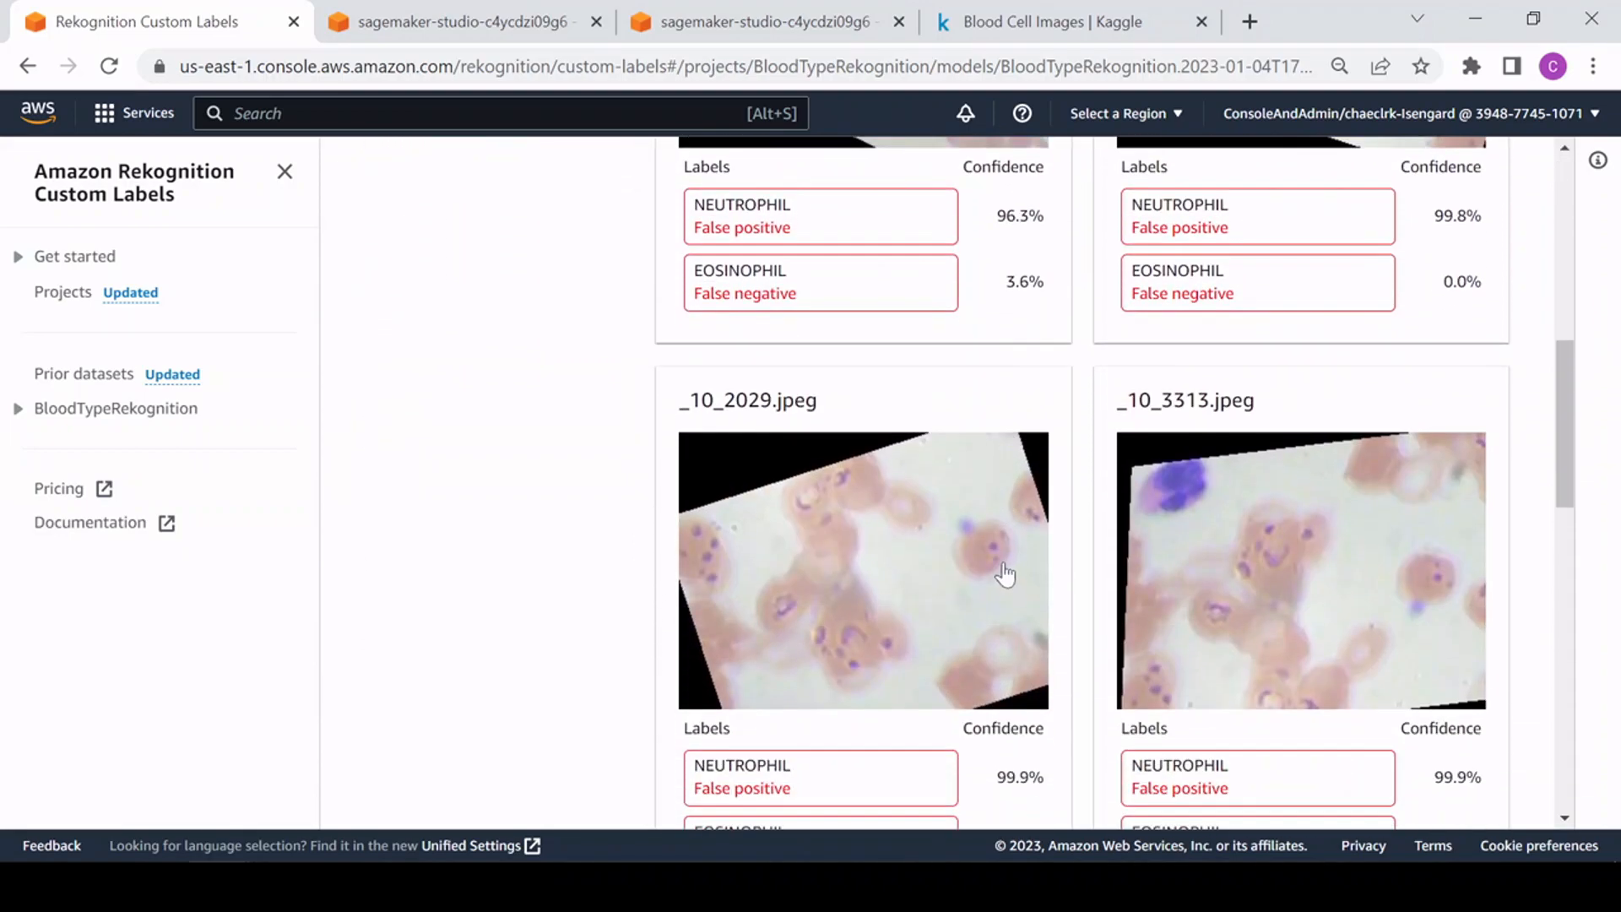
scroll(1003, 574, "down", 6)
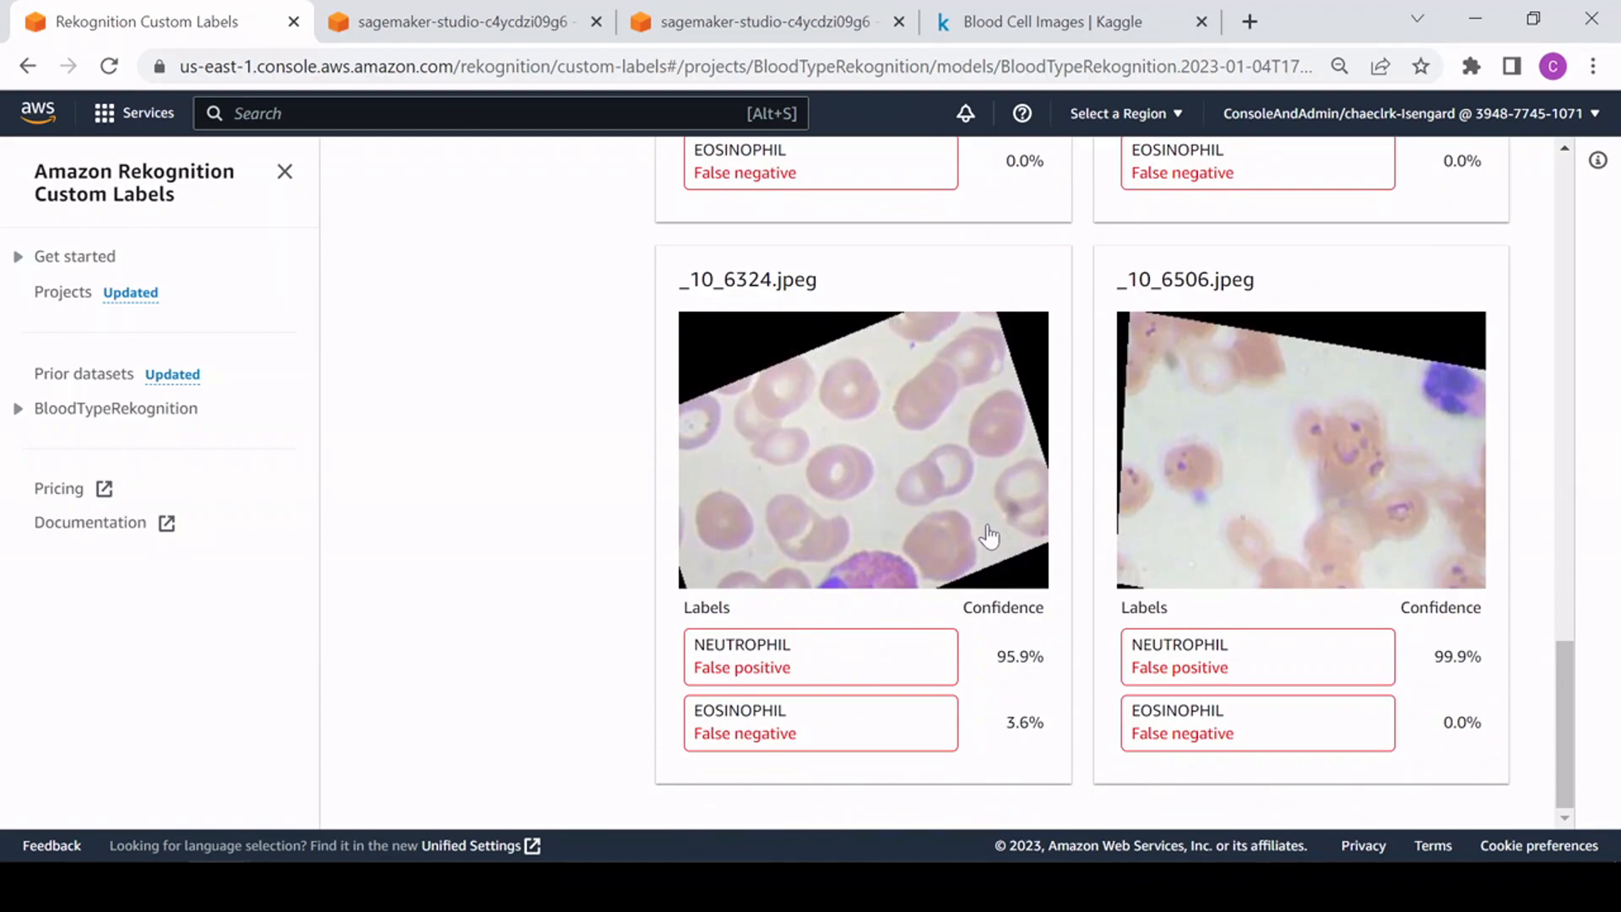
scroll(558, 516, "up", 1)
scroll(559, 517, "up", 18)
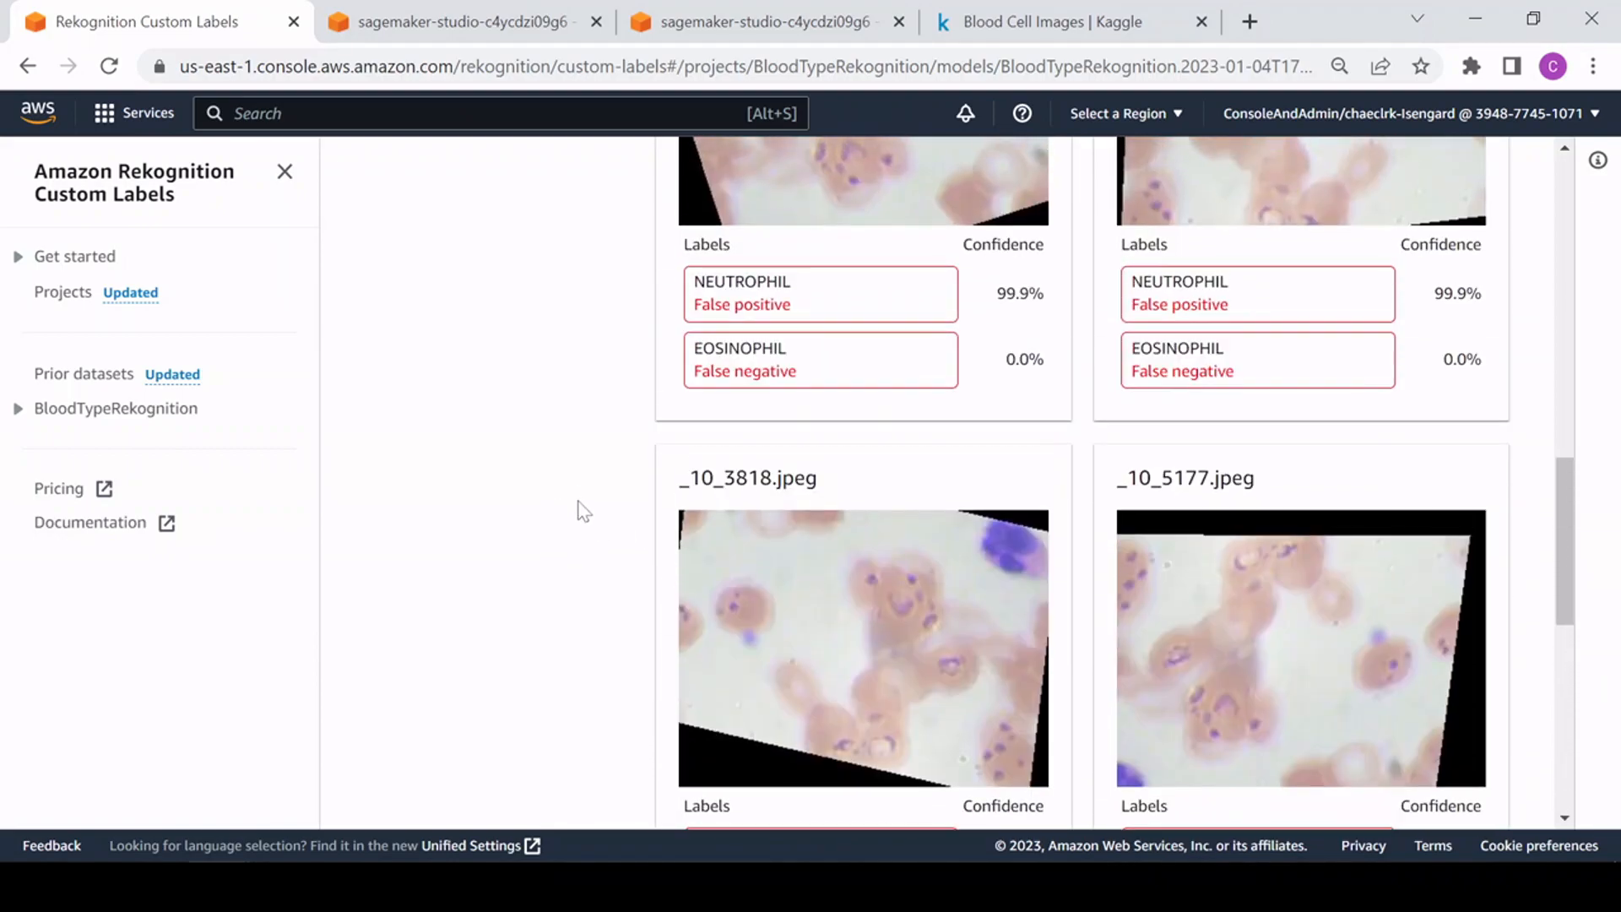
scroll(660, 487, "up", 3)
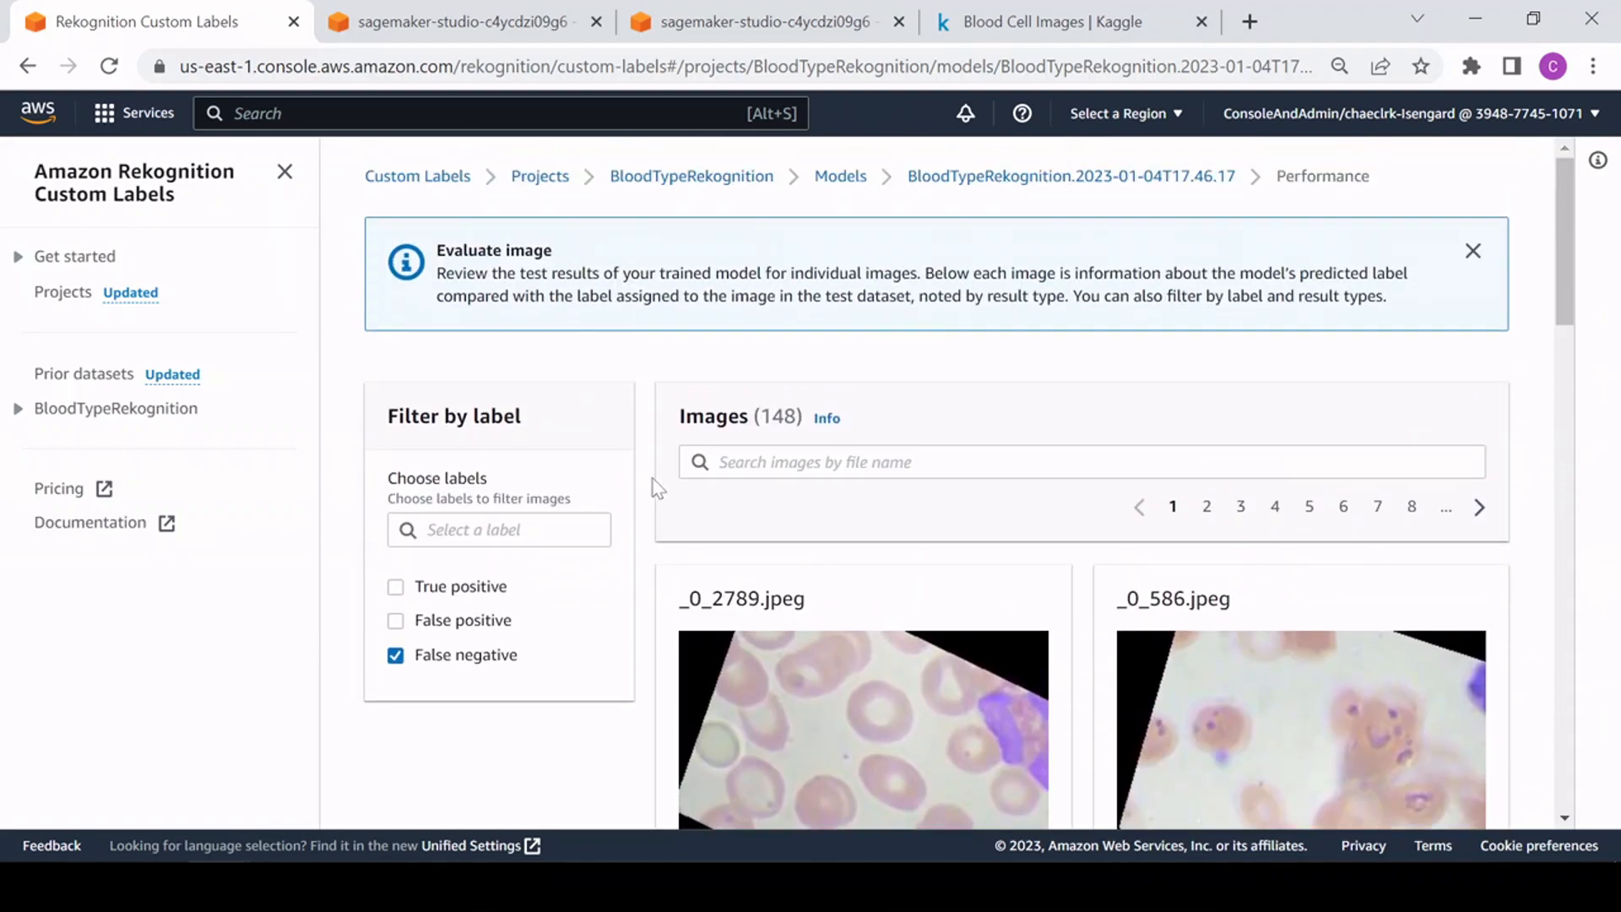